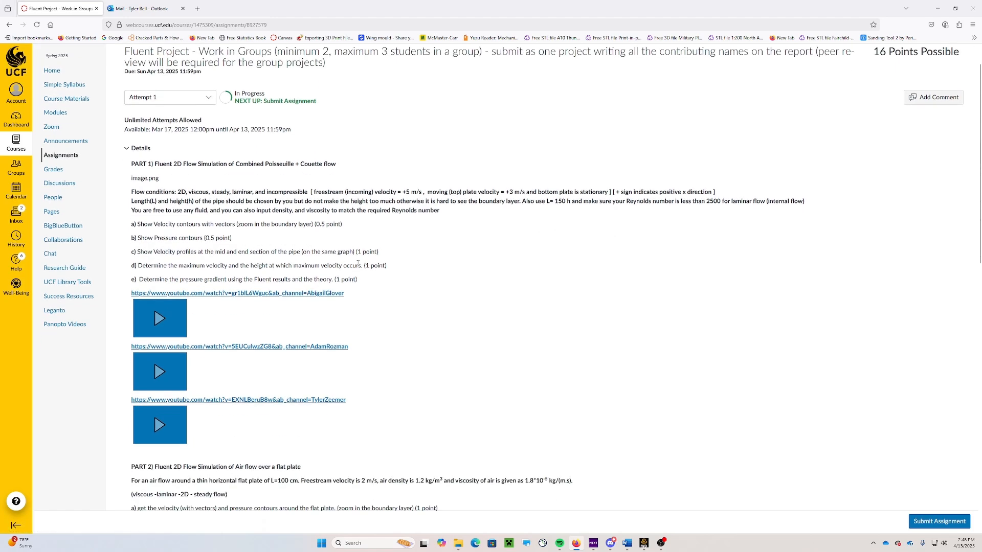
Open the Fluent Project assignment from the Fundy course's assignment list
{"action": "left_click", "coordinate": [18, 124]}
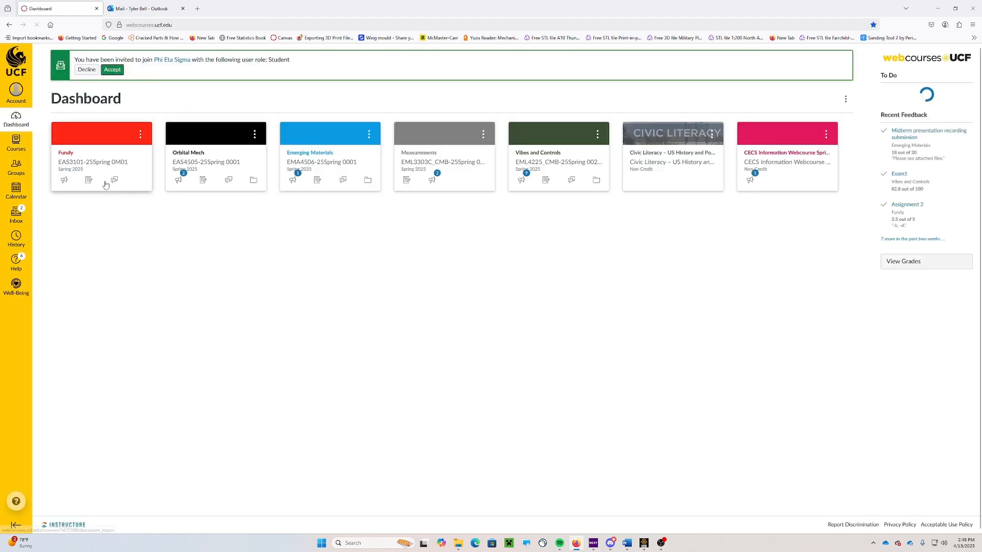
{"action": "left_click", "coordinate": [73, 158]}
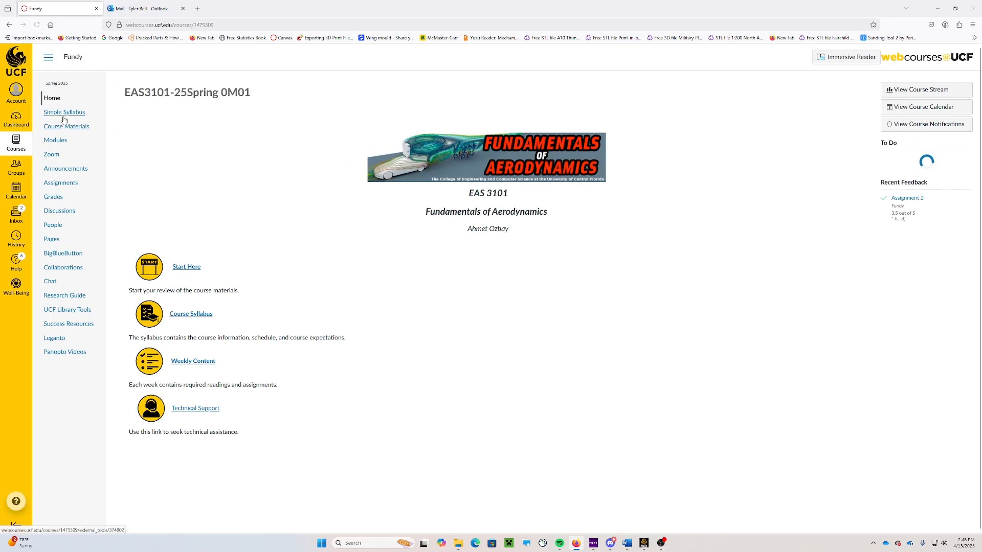
{"action": "left_click", "coordinate": [56, 188]}
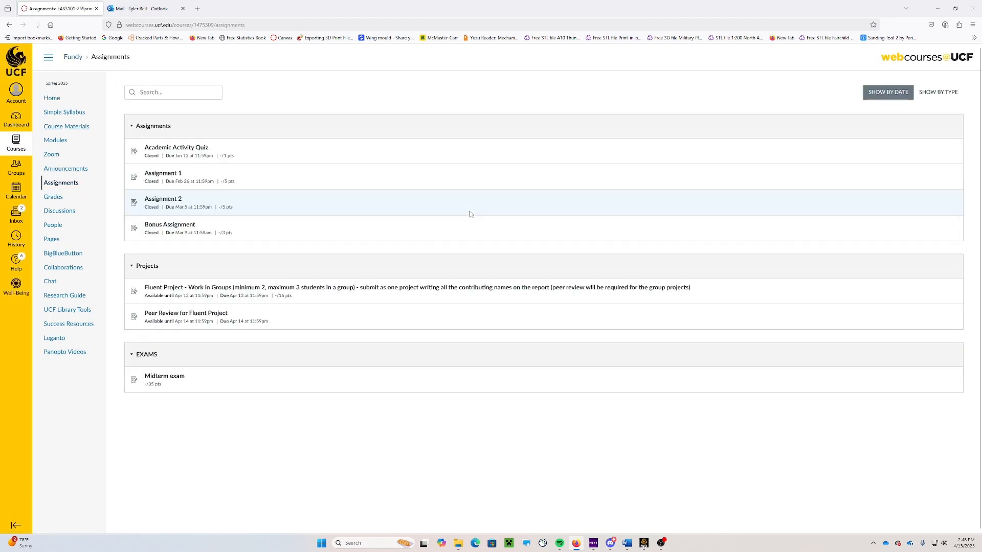
{"action": "left_click", "coordinate": [152, 148]}
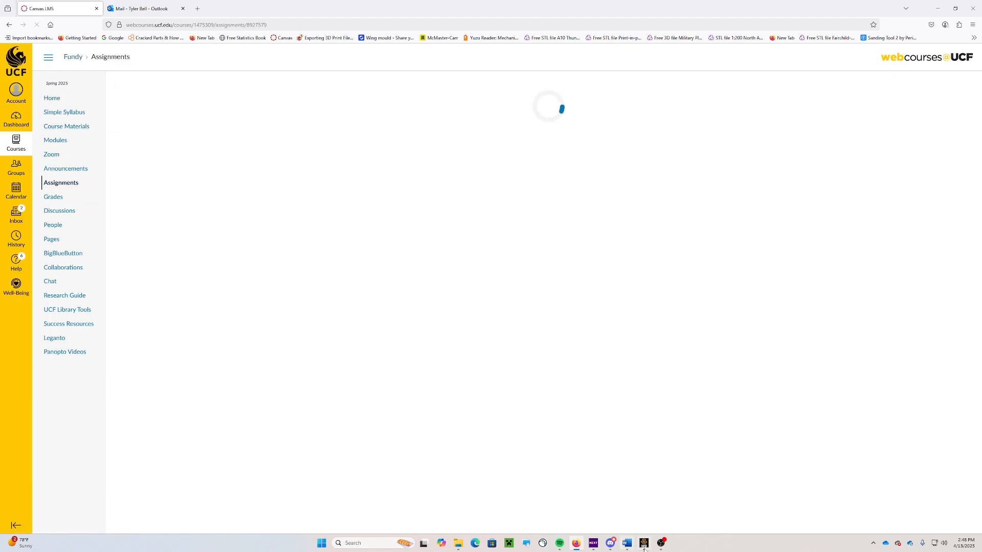
Switch to Ansys Workbench, add a Fluid Flow (Fluent) system to the project and start a new DesignModeler geometry for it
{"action": "left_click", "coordinate": [644, 545]}
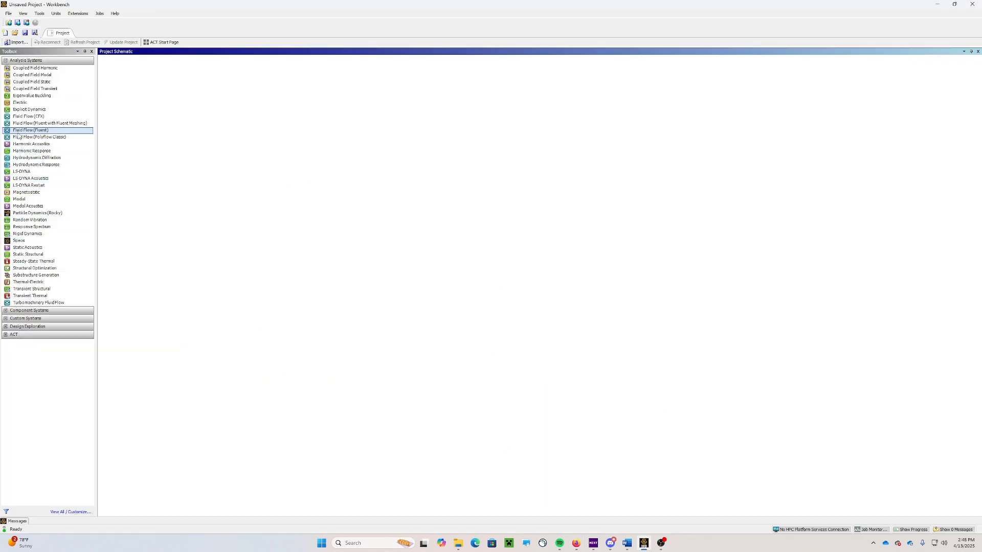
{"action": "left_click_drag", "start_coordinate": [18, 135], "coordinate": [154, 95]}
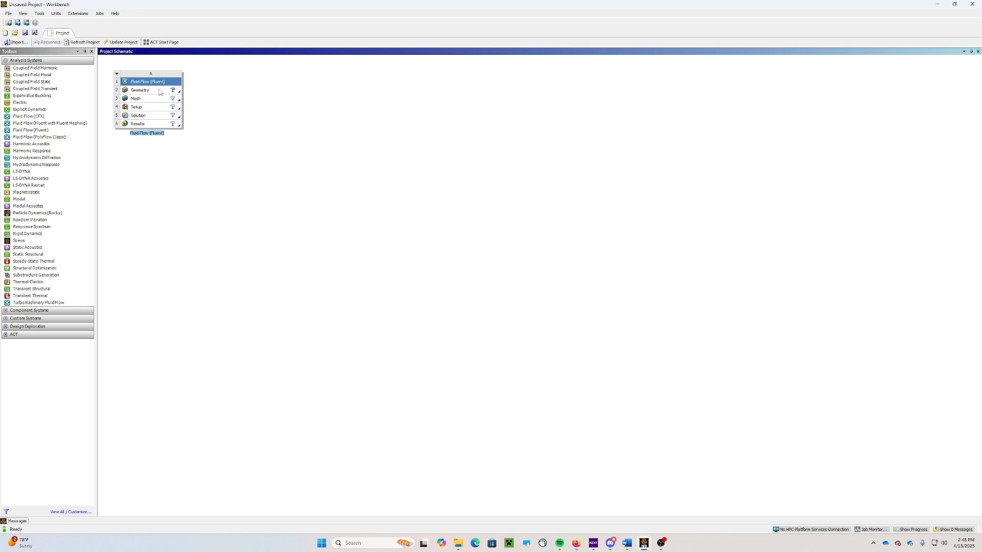
{"action": "right_click", "coordinate": [162, 92]}
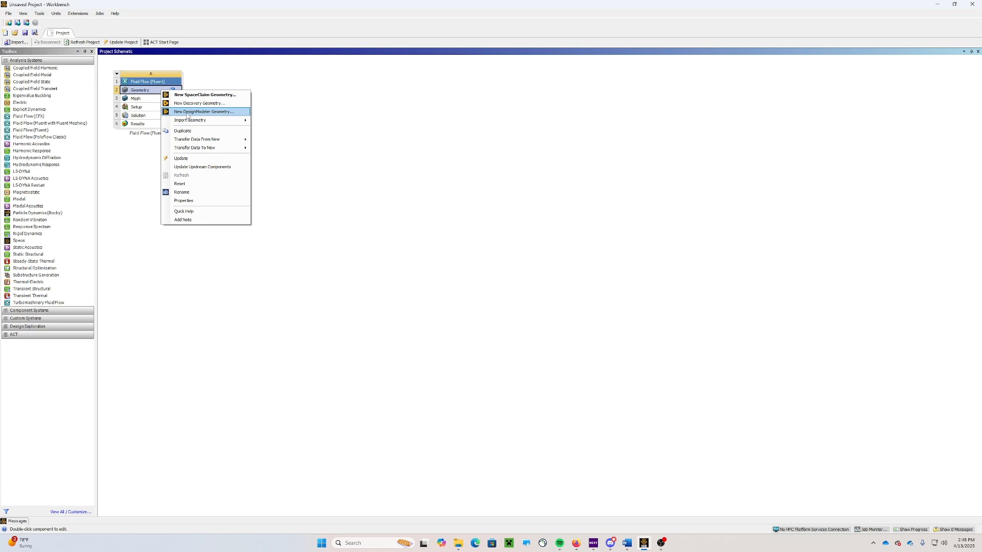
{"action": "left_click", "coordinate": [188, 112]}
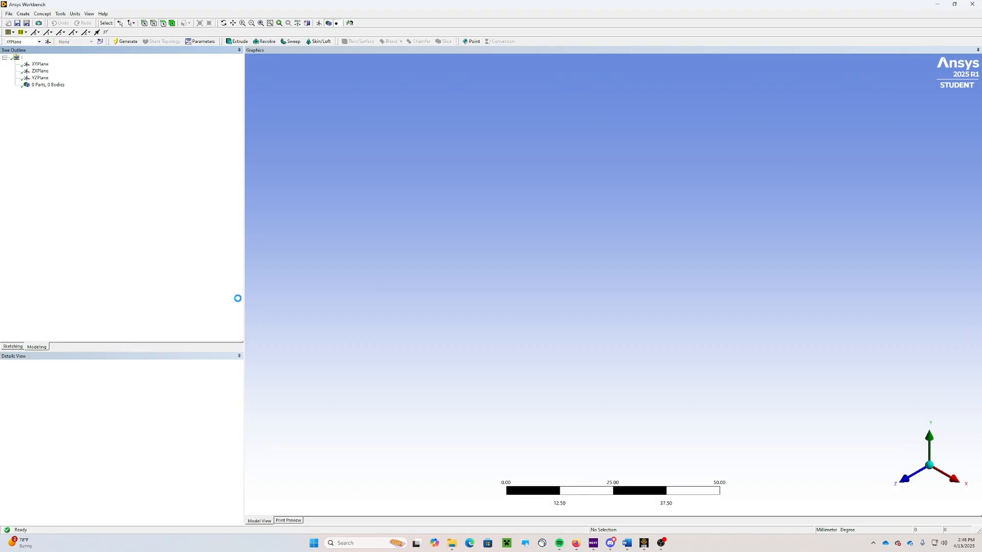
Sketch a rectangle about 41 m by 13 m on the XY plane with its lower corner at the origin
{"action": "left_click", "coordinate": [910, 483]}
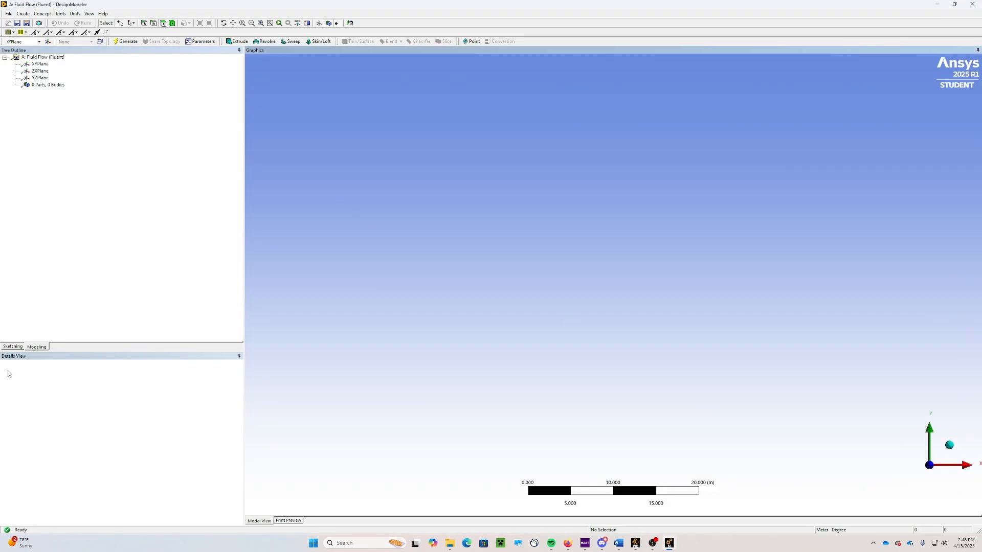
{"action": "left_click", "coordinate": [12, 347]}
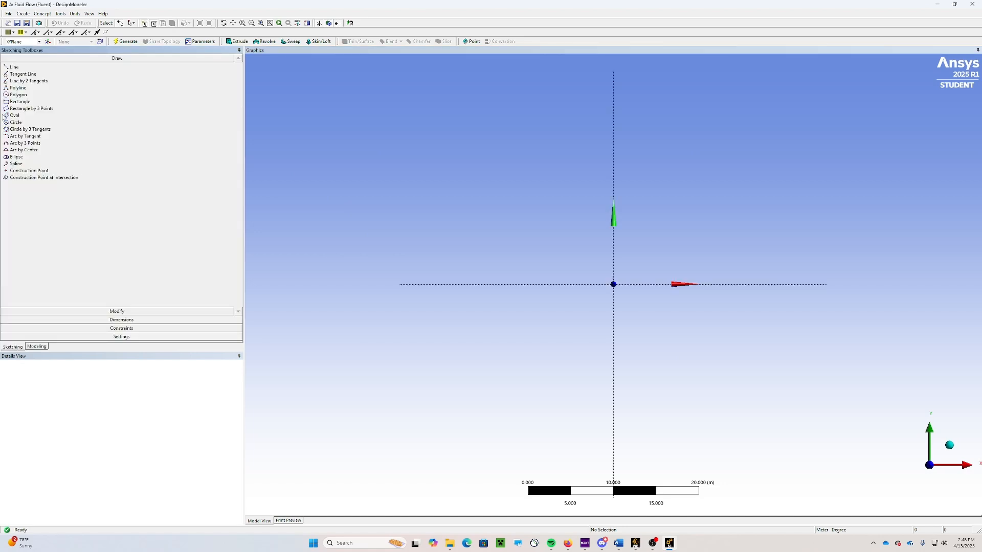
{"action": "left_click", "coordinate": [15, 102]}
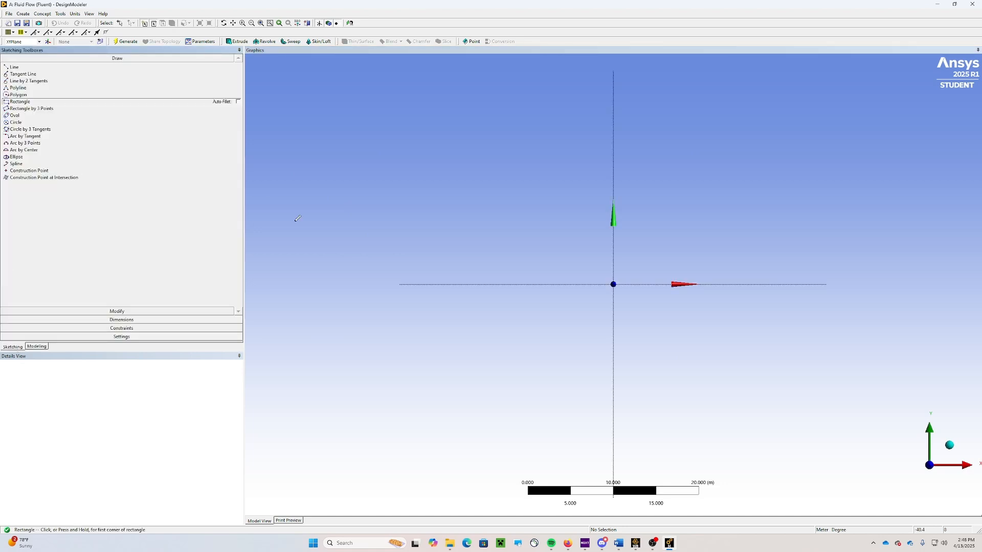
{"action": "left_click", "coordinate": [613, 285]}
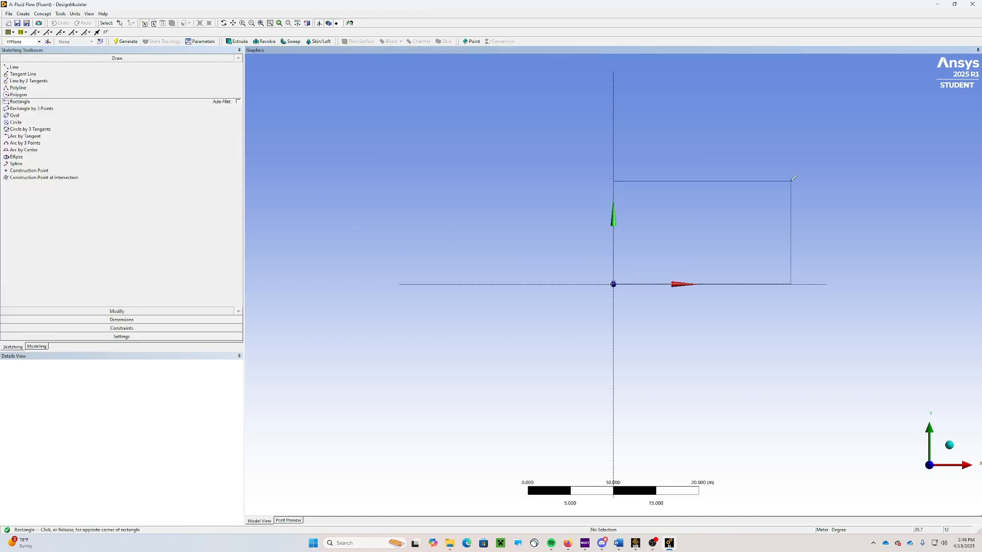
{"action": "left_click", "coordinate": [963, 173]}
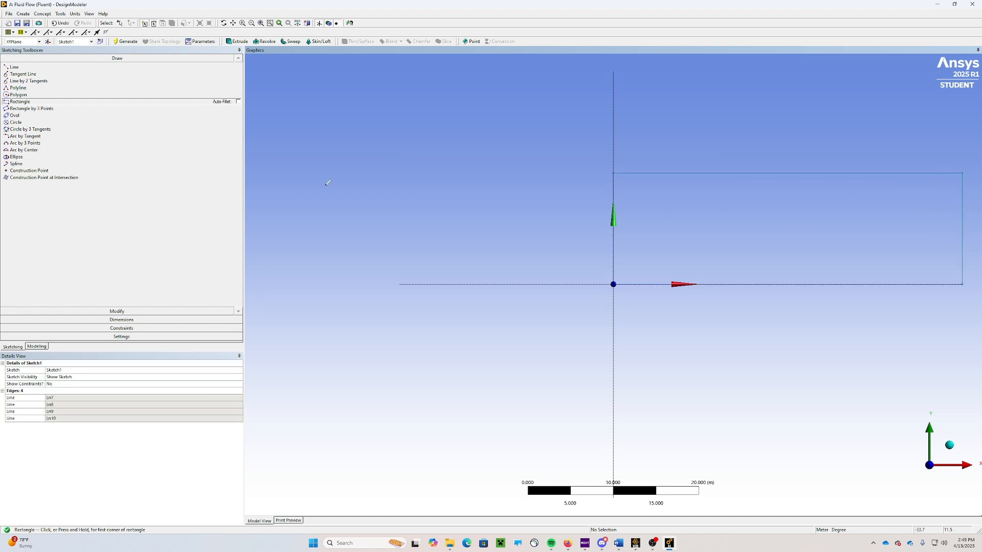
Add general dimensions to the rectangle's vertical edge at the origin and its bottom edge
{"action": "left_click", "coordinate": [111, 321]}
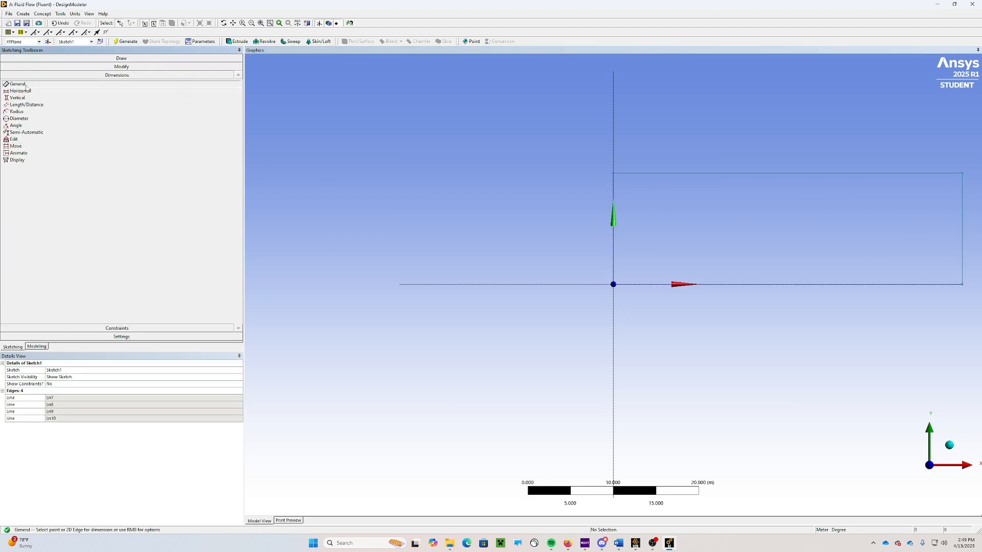
{"action": "left_click", "coordinate": [614, 194]}
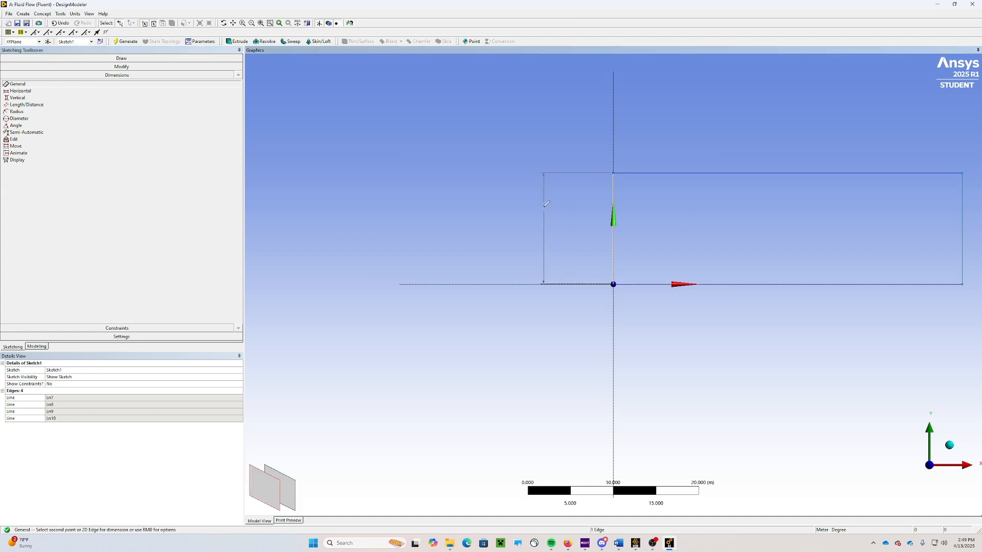
{"action": "left_click", "coordinate": [543, 215]}
{"action": "left_click", "coordinate": [690, 285]}
{"action": "left_click", "coordinate": [732, 326]}
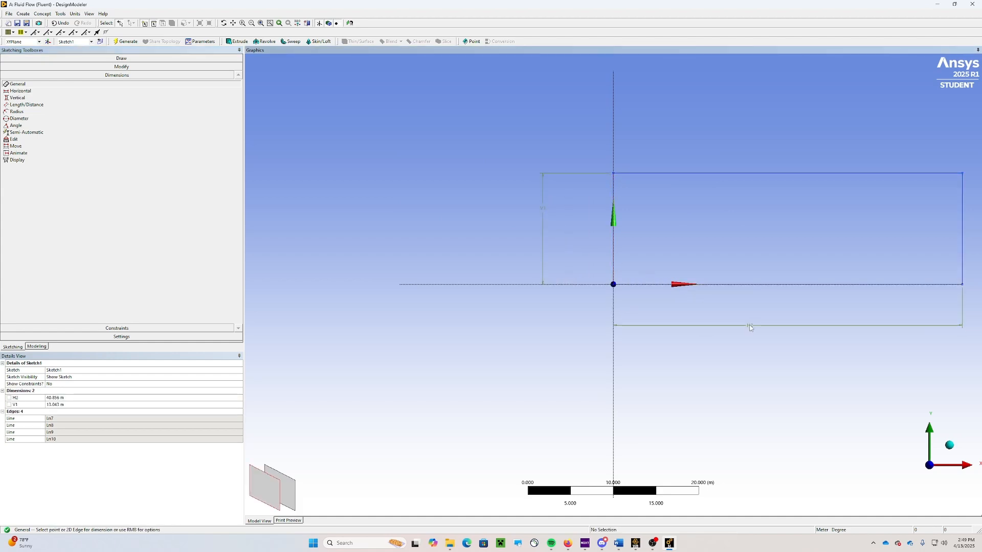
Change the geometry's length unit to millimeter
{"action": "left_click", "coordinate": [60, 399]}
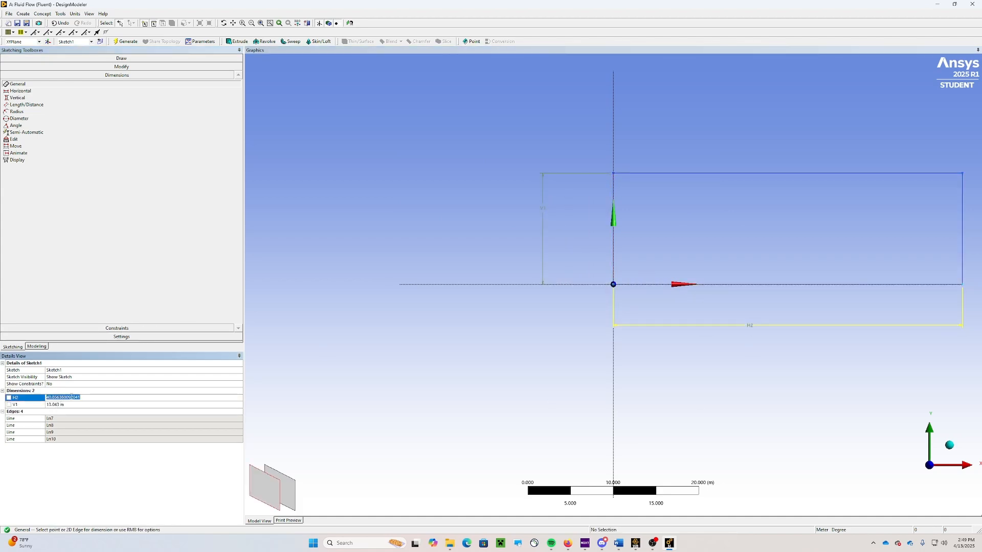
{"action": "left_click", "coordinate": [71, 14]}
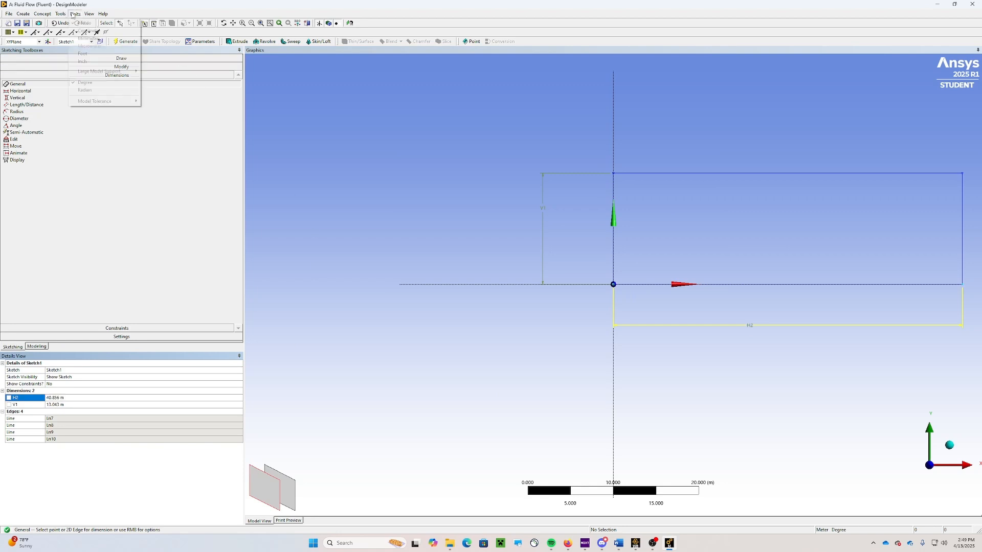
{"action": "left_click", "coordinate": [98, 40]}
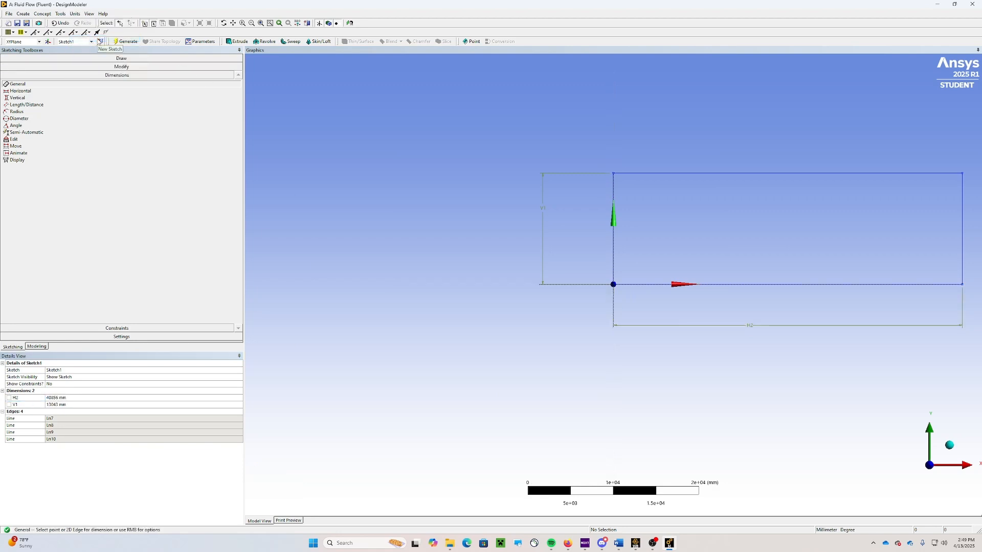
{"action": "left_click", "coordinate": [75, 14]}
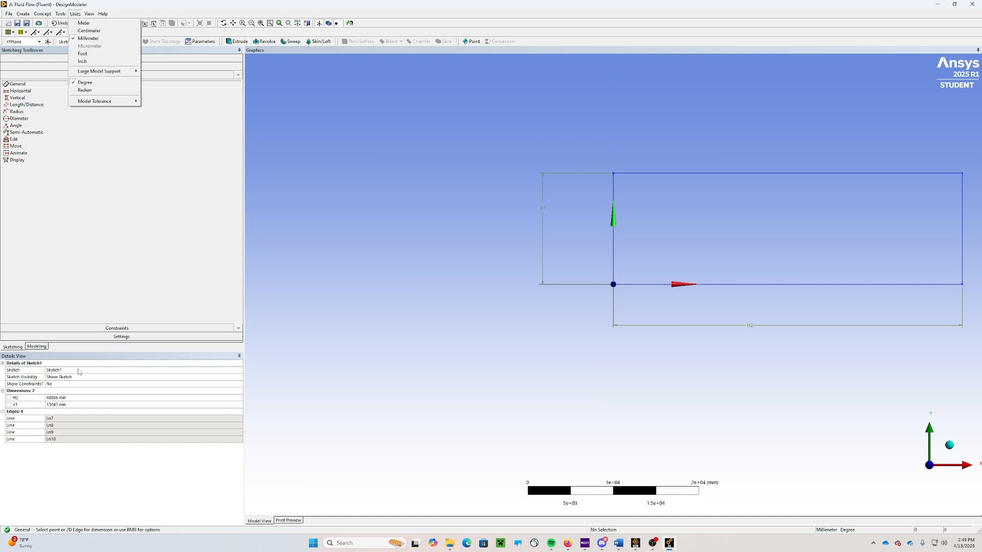
Set the rectangle's horizontal dimension to 150 mm and its vertical dimension to 10 mm
{"action": "left_click", "coordinate": [65, 400]}
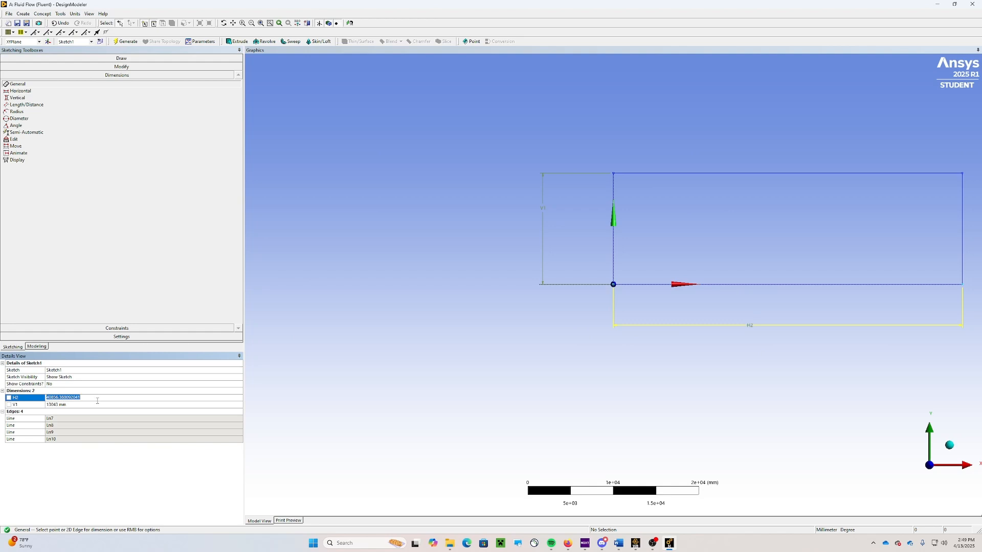
{"action": "type", "text": "150"}
{"action": "left_click", "coordinate": [82, 404]}
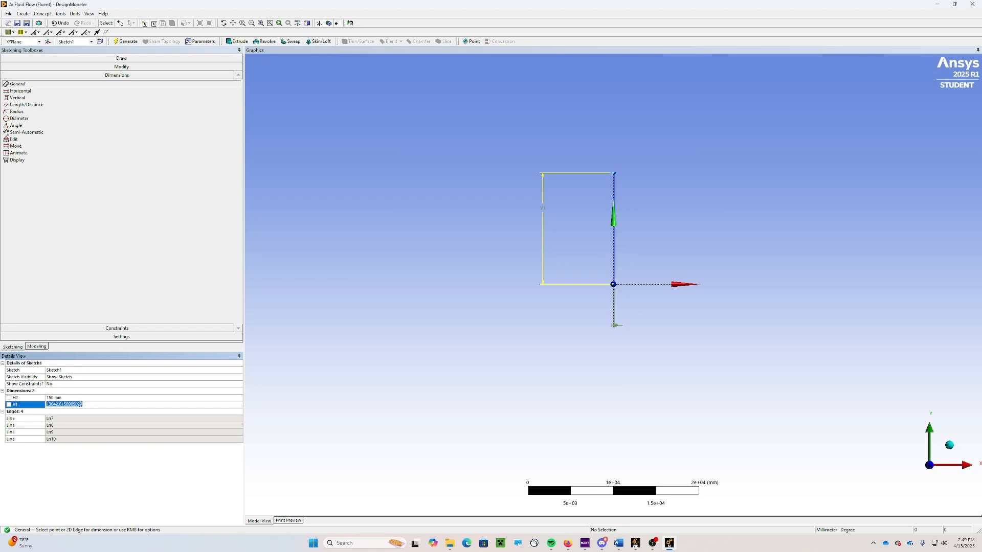
{"action": "type", "text": "10"}
{"action": "key", "text": "Return"}
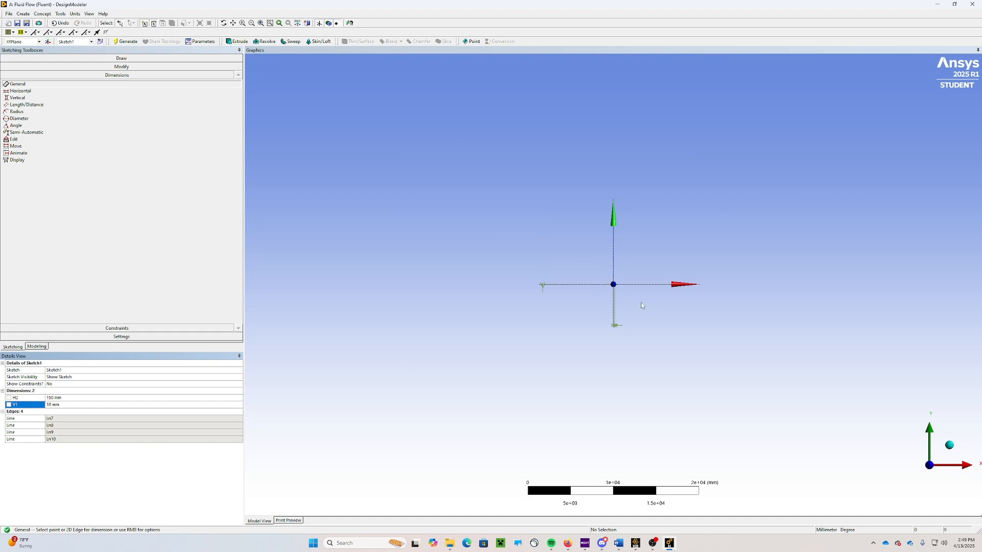
{"action": "scroll", "coordinate": [642, 305], "scroll_direction": "up", "scroll_amount": 10}
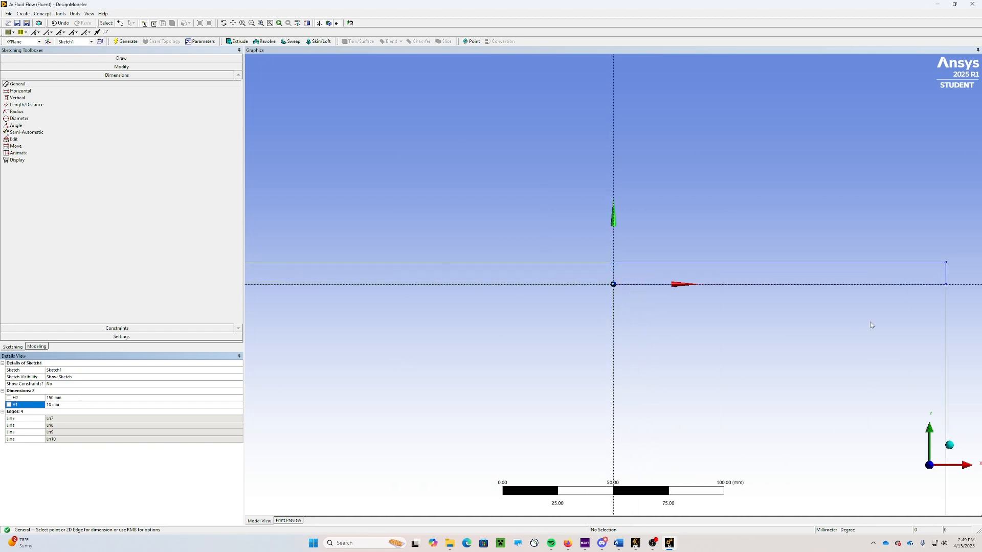
{"action": "scroll", "coordinate": [798, 251], "scroll_direction": "down", "scroll_amount": 3}
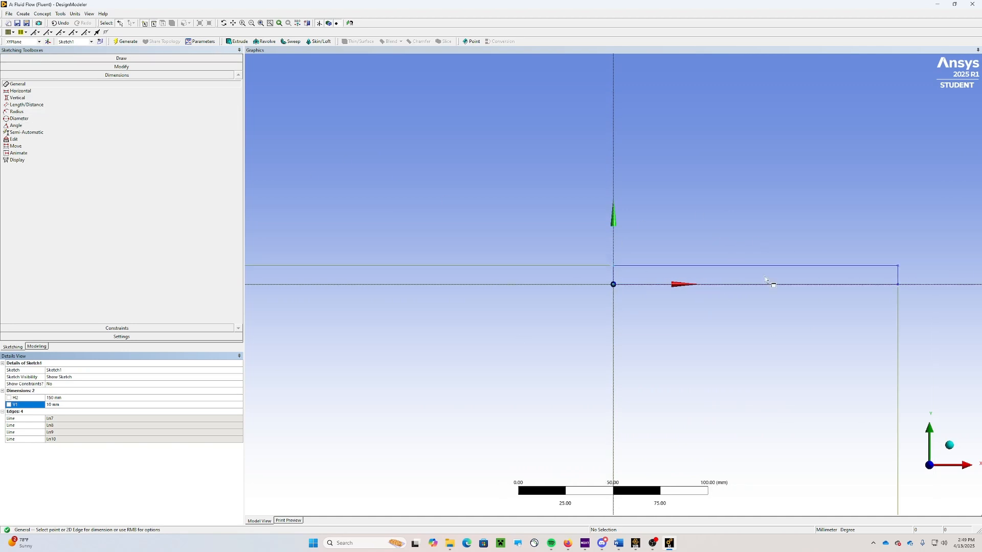
Generate a surface from the rectangle sketch using Surfaces From Sketches
{"action": "left_click", "coordinate": [47, 16]}
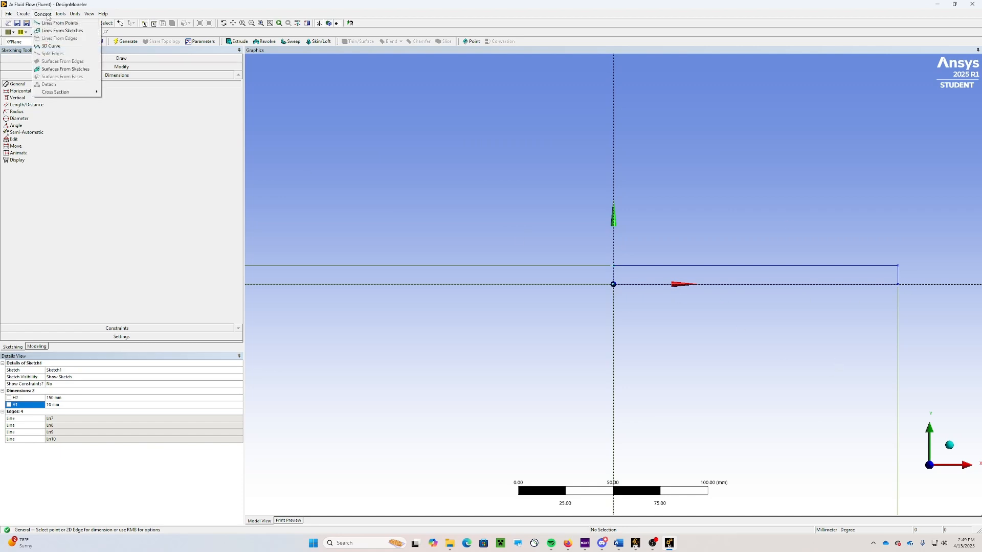
{"action": "left_click", "coordinate": [67, 72]}
{"action": "left_click", "coordinate": [620, 283]}
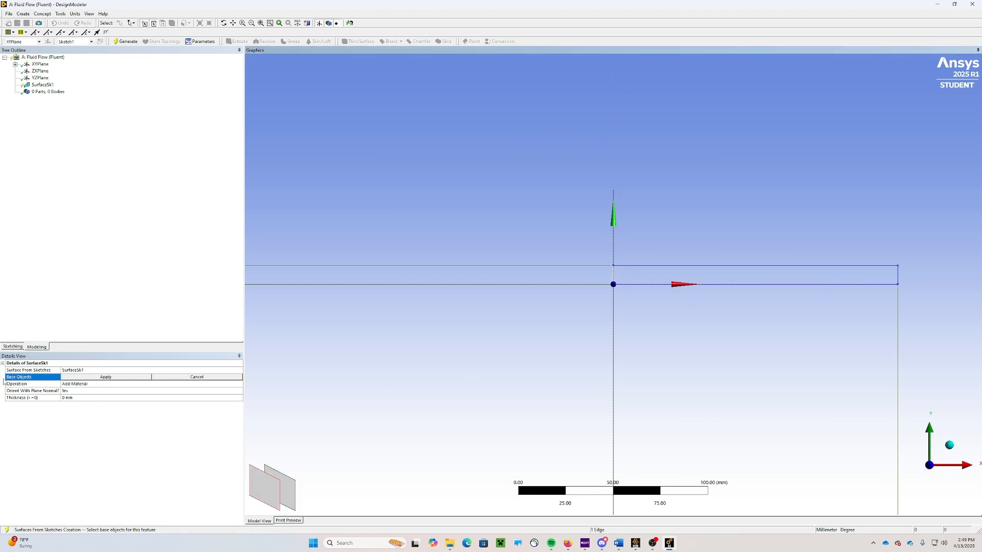
{"action": "left_click", "coordinate": [90, 378]}
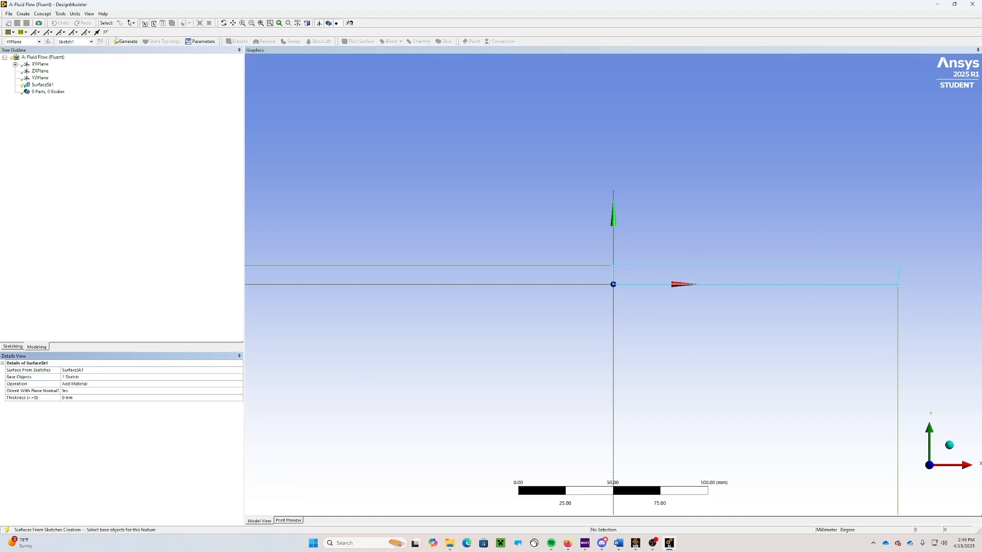
{"action": "left_click", "coordinate": [126, 42]}
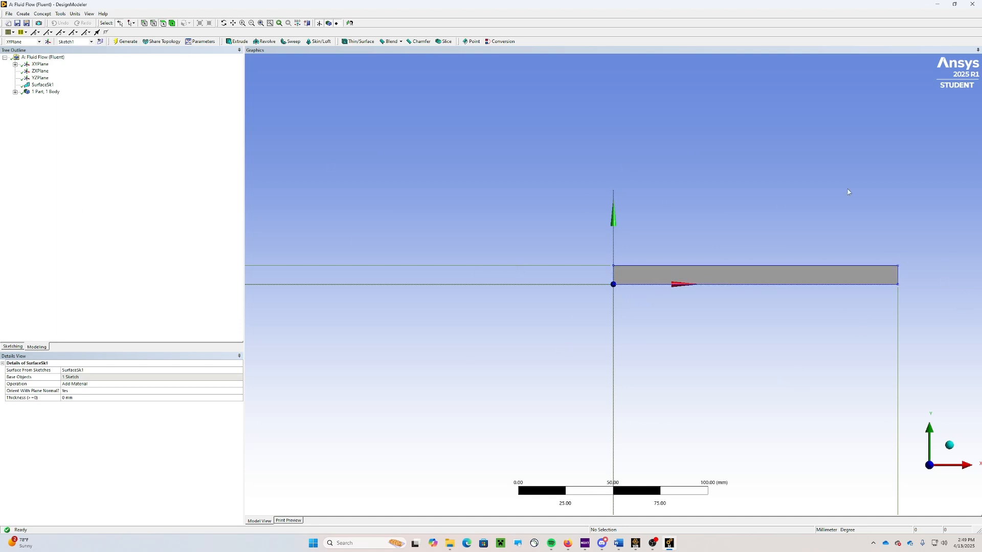
Close DesignModeler and open the Fluid Flow system's Mesh cell for editing in Meshing
{"action": "left_click", "coordinate": [970, 4]}
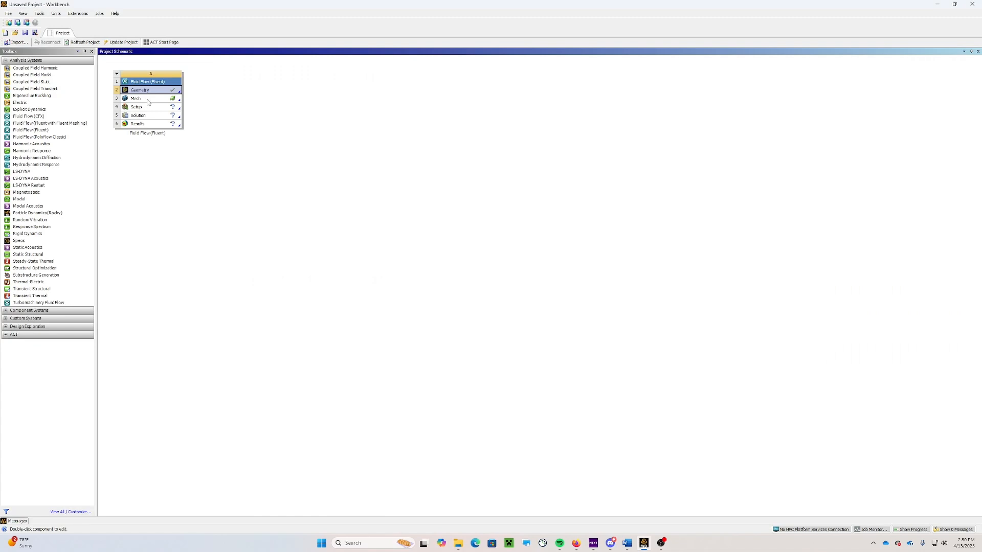
{"action": "right_click", "coordinate": [148, 101]}
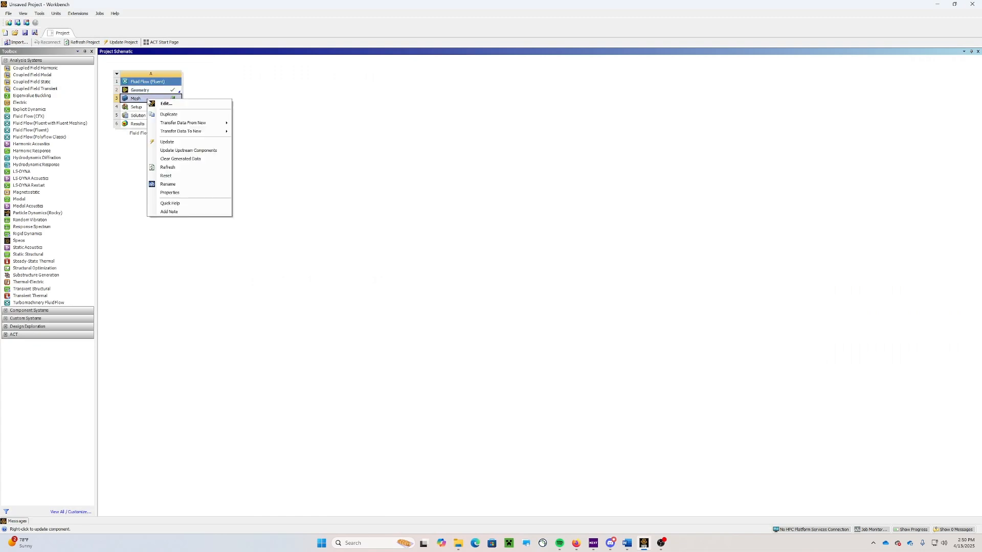
{"action": "left_click", "coordinate": [181, 104]}
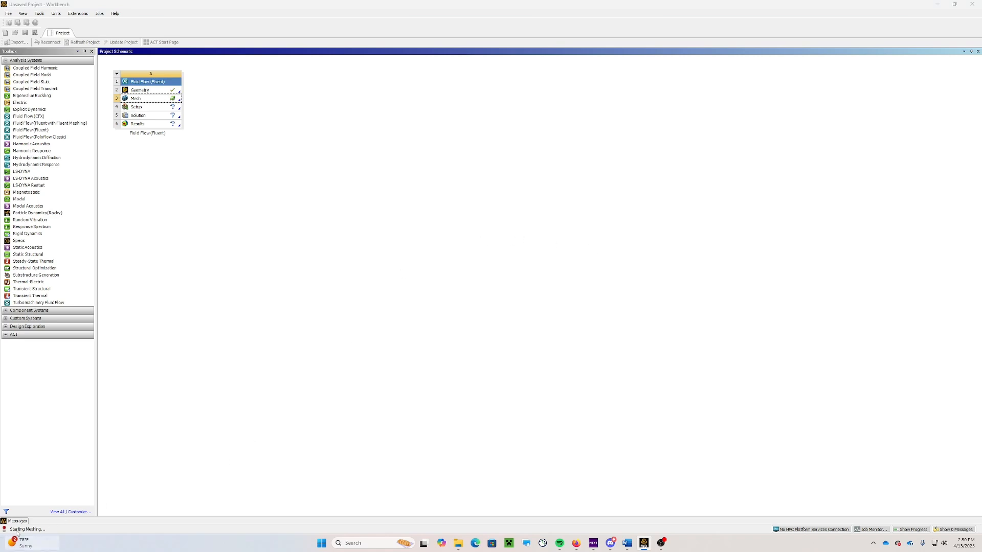
{"action": "mouse_move", "coordinate": [10, 544]}
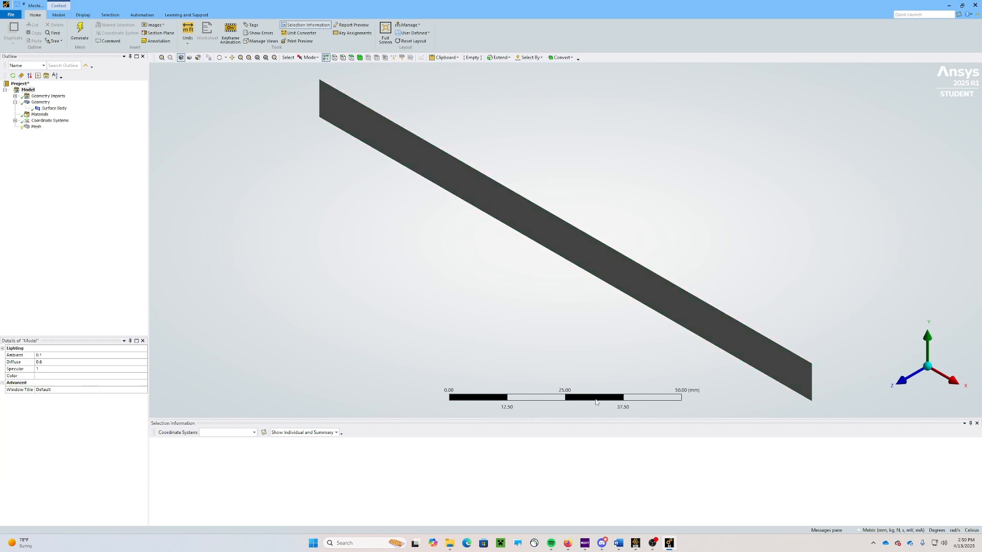
Insert a mesh method scoped to the rectangular surface body and generate the mesh
{"action": "left_click", "coordinate": [900, 382]}
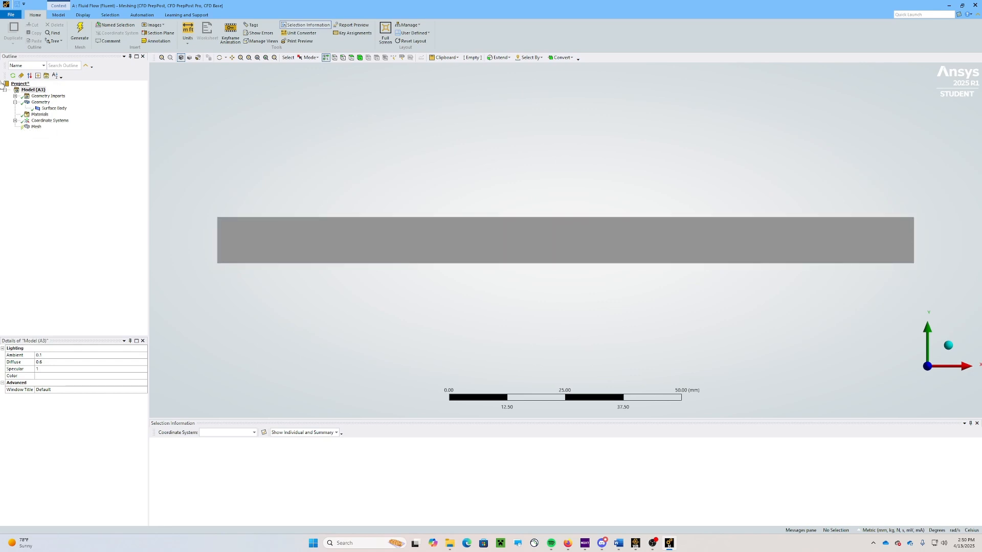
{"action": "right_click", "coordinate": [36, 126]}
{"action": "mouse_move", "coordinate": [76, 137]}
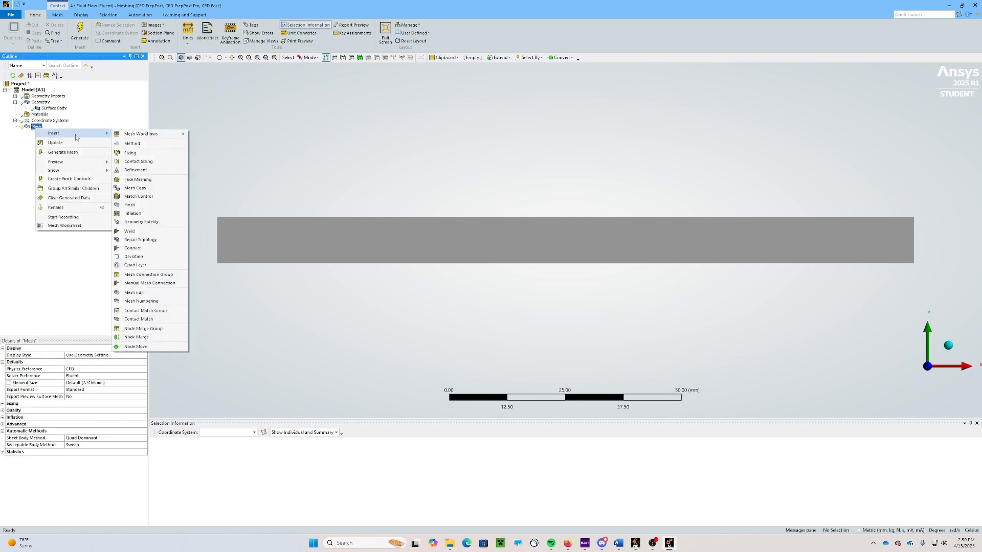
{"action": "left_click", "coordinate": [138, 144]}
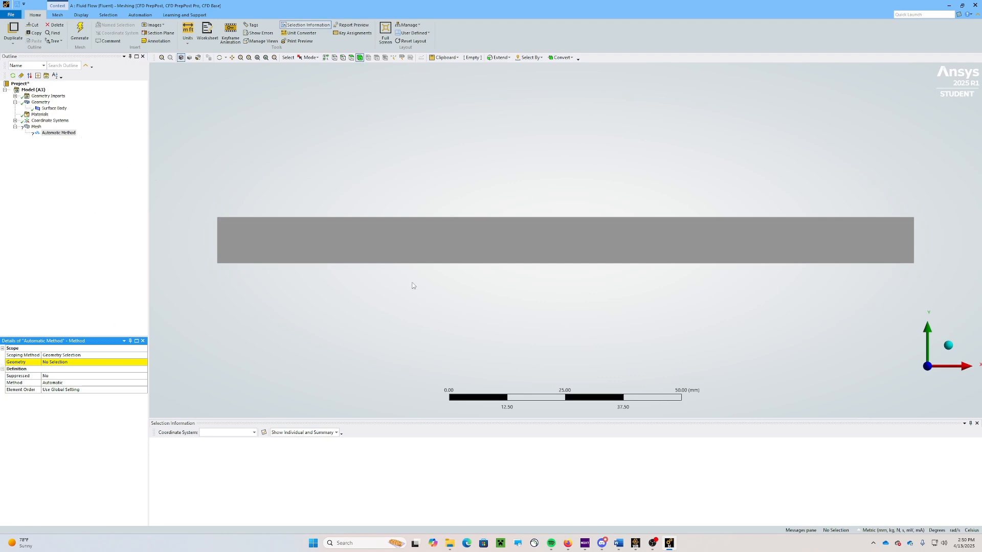
{"action": "left_click", "coordinate": [432, 241]}
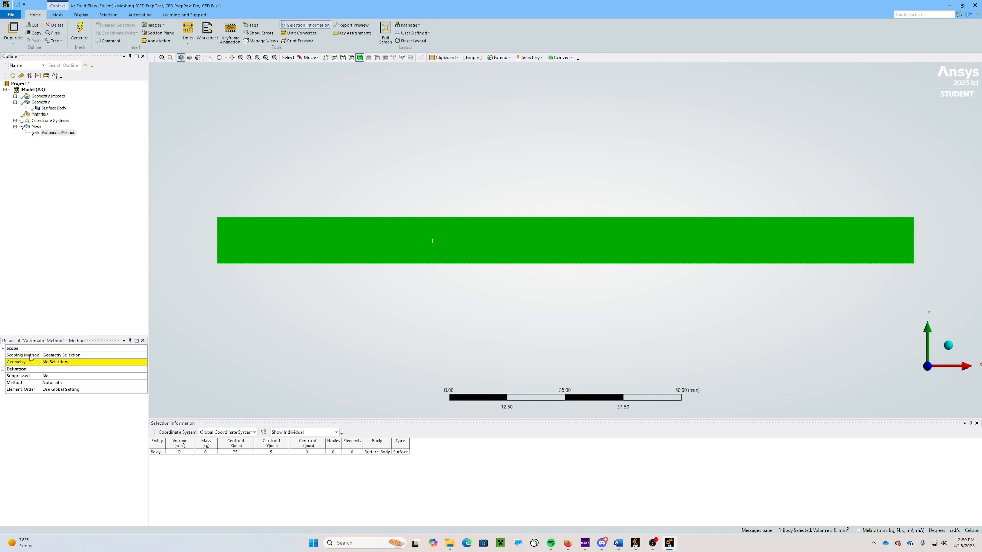
{"action": "left_click", "coordinate": [59, 364]}
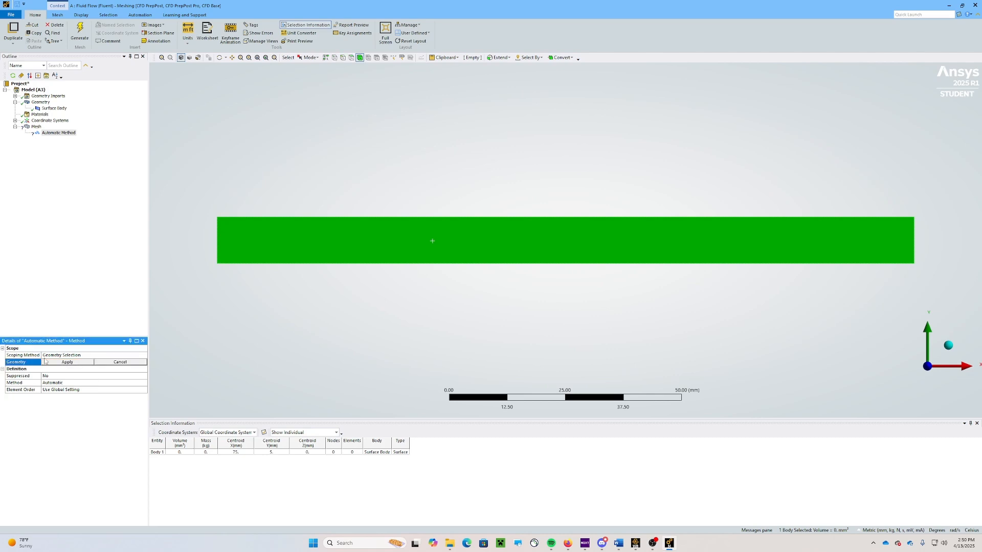
{"action": "left_click", "coordinate": [52, 363]}
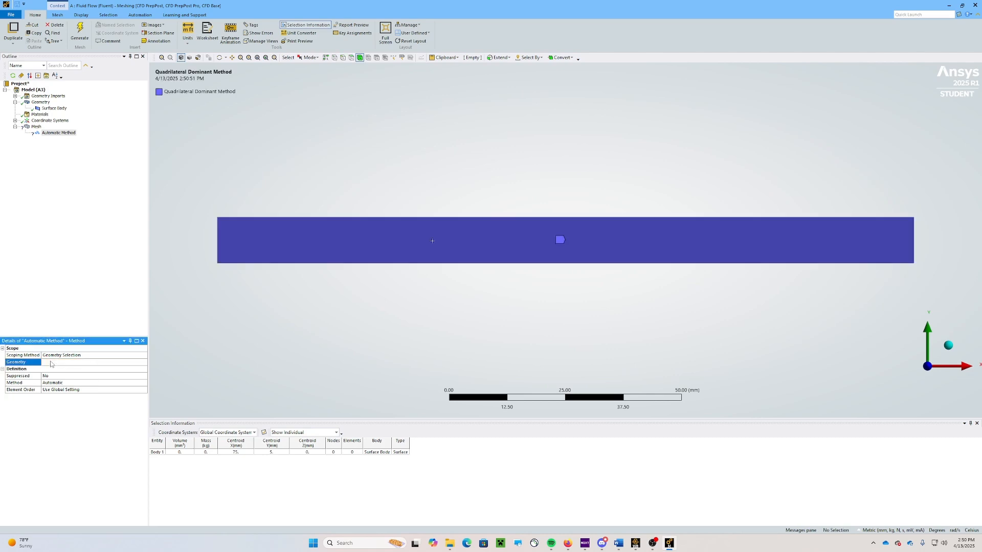
{"action": "left_click", "coordinate": [79, 32]}
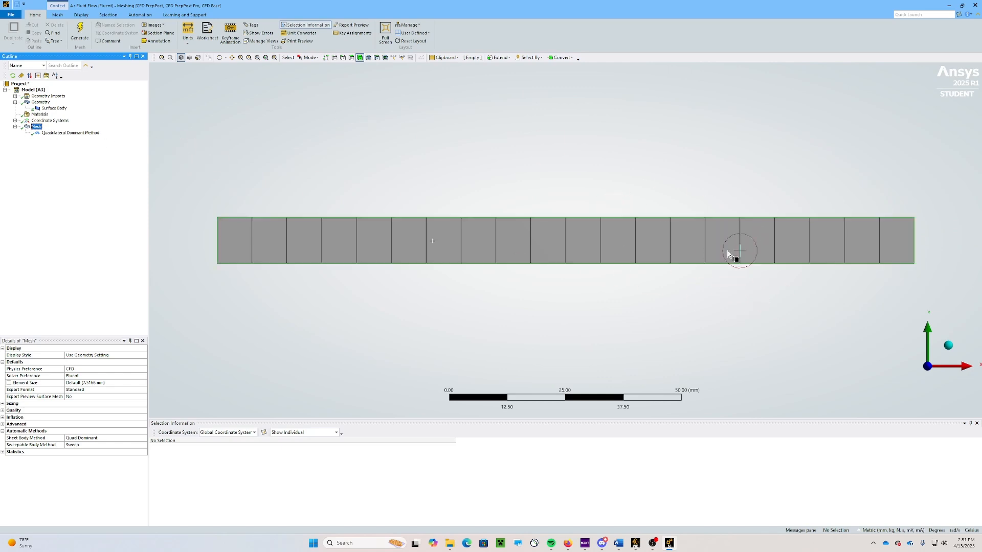
Add a mesh sizing scoped to the rectangle's two long horizontal edges
{"action": "right_click", "coordinate": [37, 129]}
{"action": "mouse_move", "coordinate": [54, 131]}
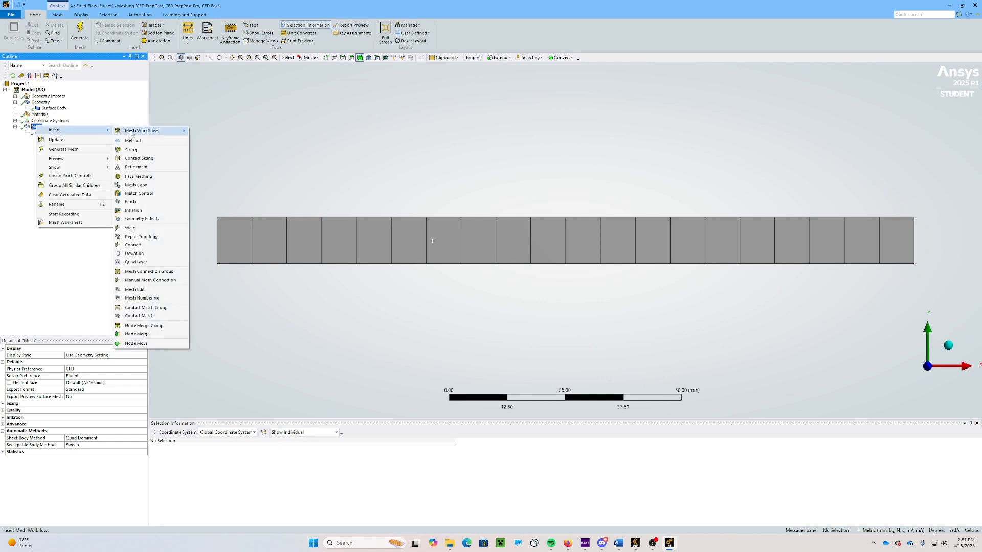
{"action": "left_click", "coordinate": [131, 149]}
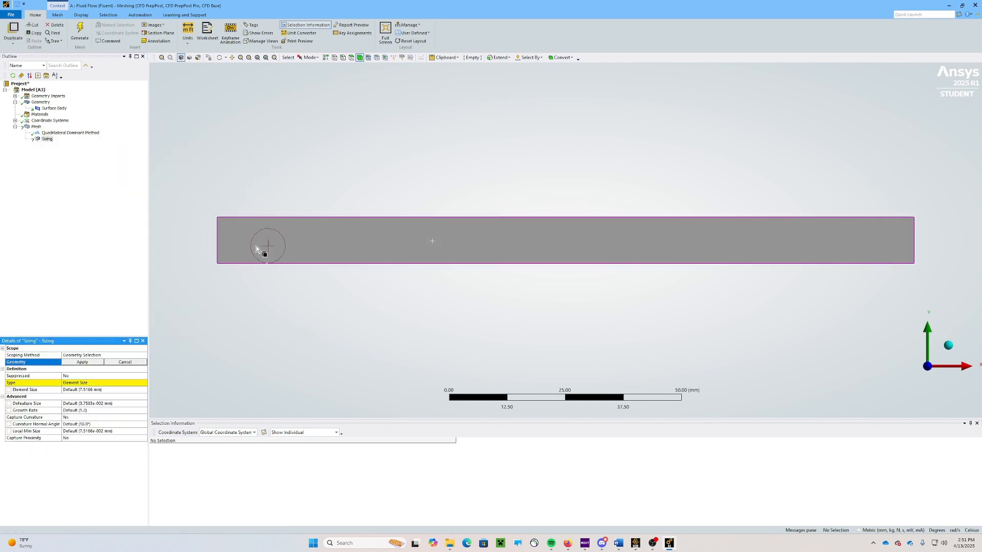
{"action": "left_click", "coordinate": [343, 58]}
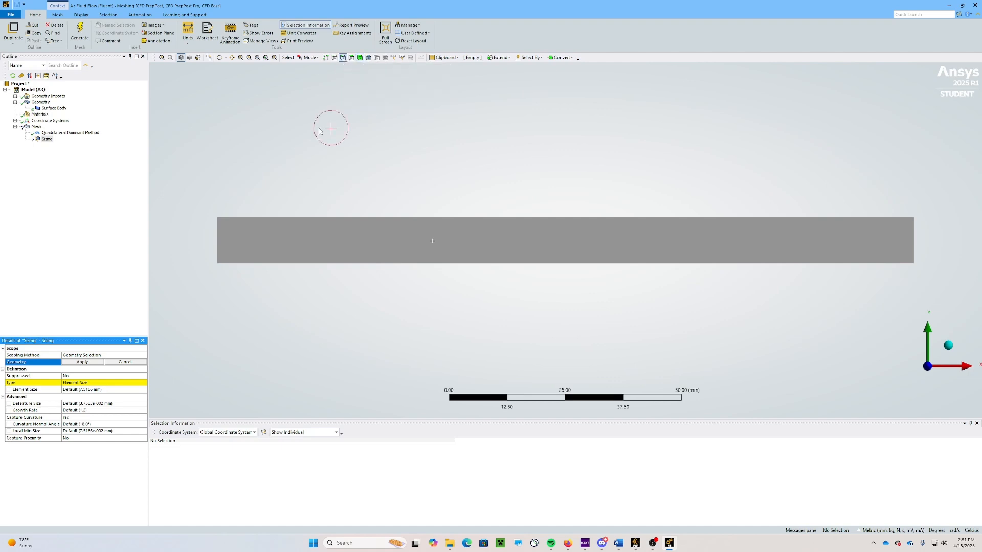
{"action": "left_click", "coordinate": [233, 218]}
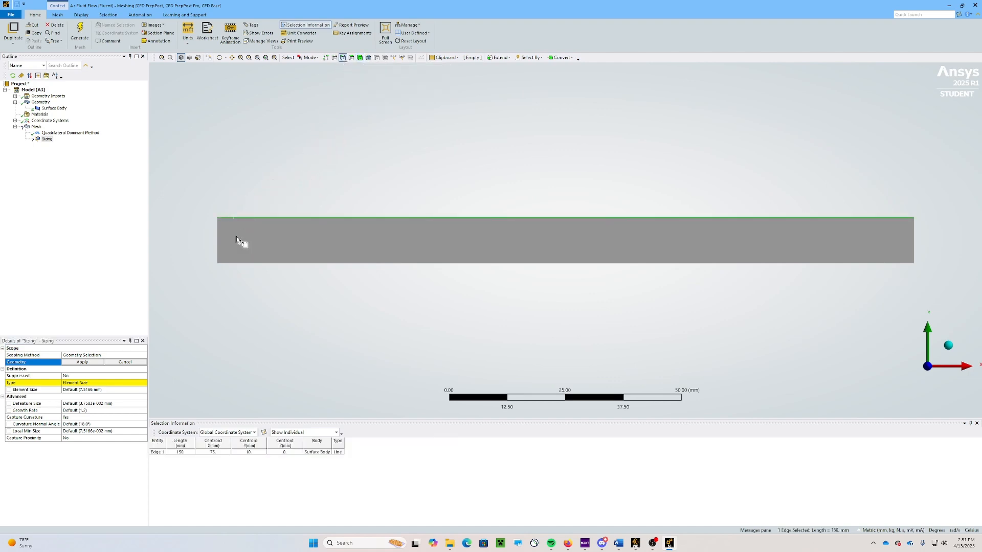
{"action": "left_click", "coordinate": [246, 264], "text": "ctrl"}
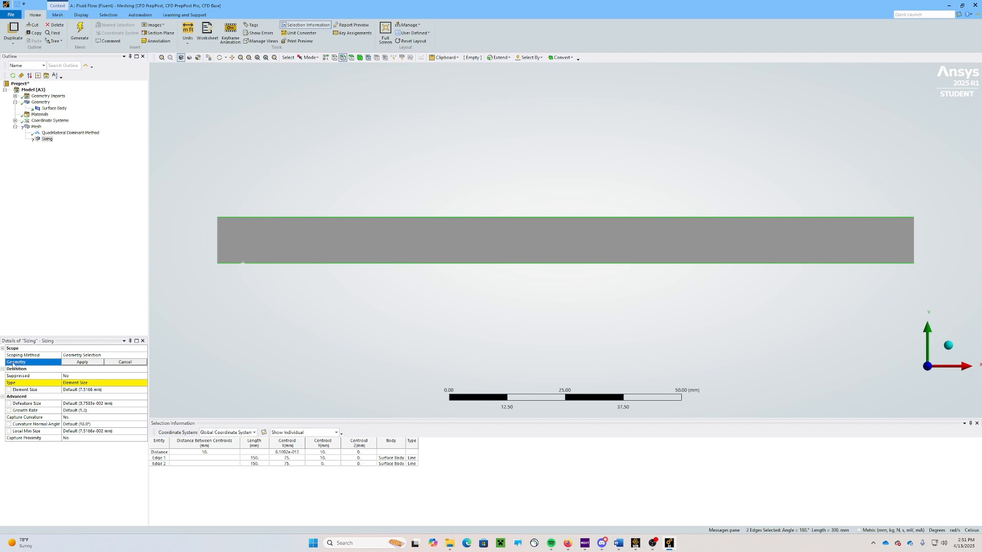
{"action": "left_click", "coordinate": [81, 363]}
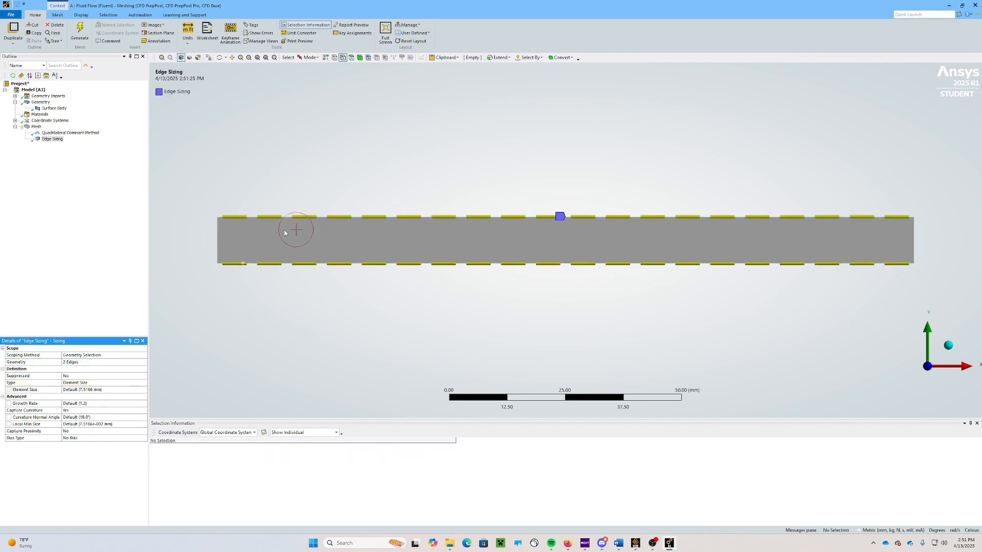
Define the horizontal edges' sizing by Number of Divisions and set it to 150
{"action": "left_click", "coordinate": [99, 383]}
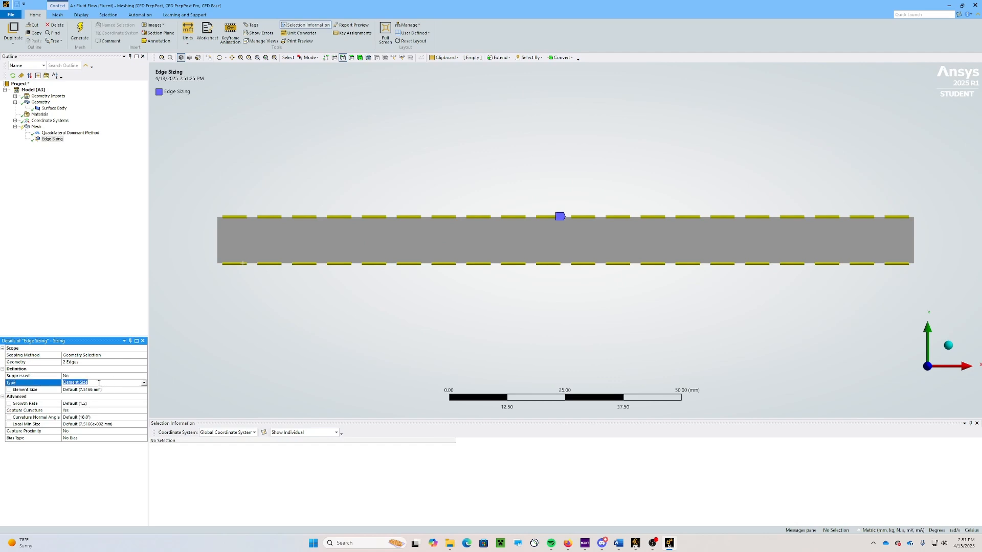
{"action": "left_click", "coordinate": [132, 383]}
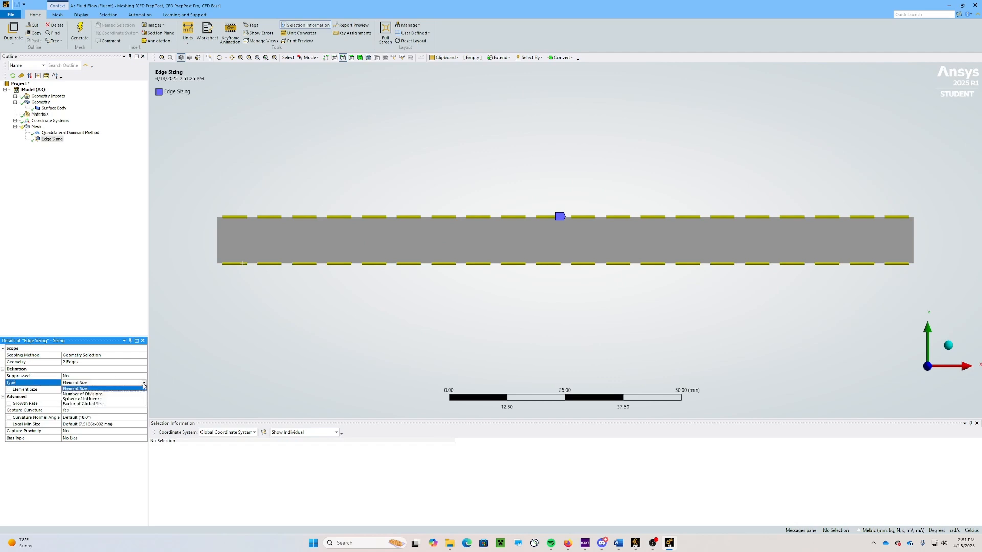
{"action": "left_click", "coordinate": [128, 395]}
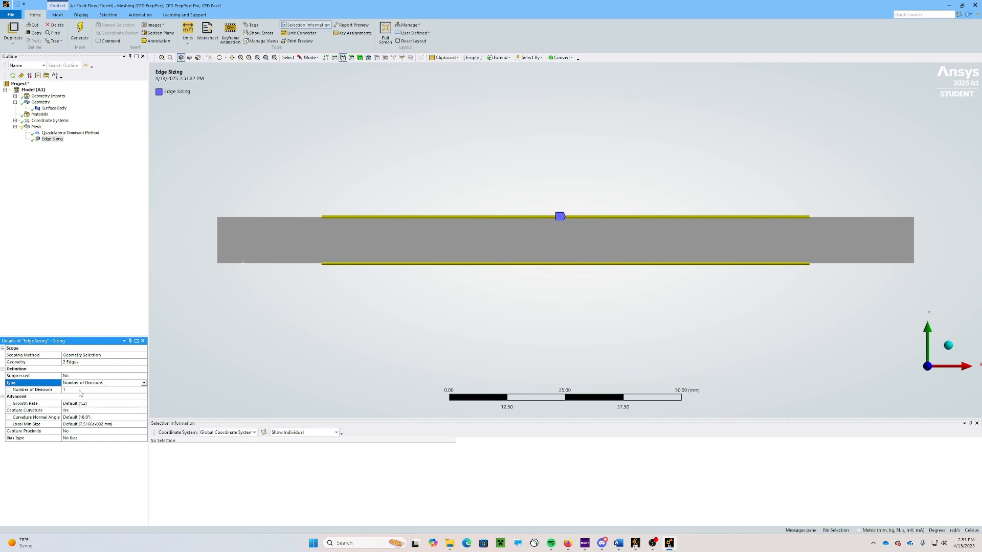
{"action": "left_click", "coordinate": [80, 390]}
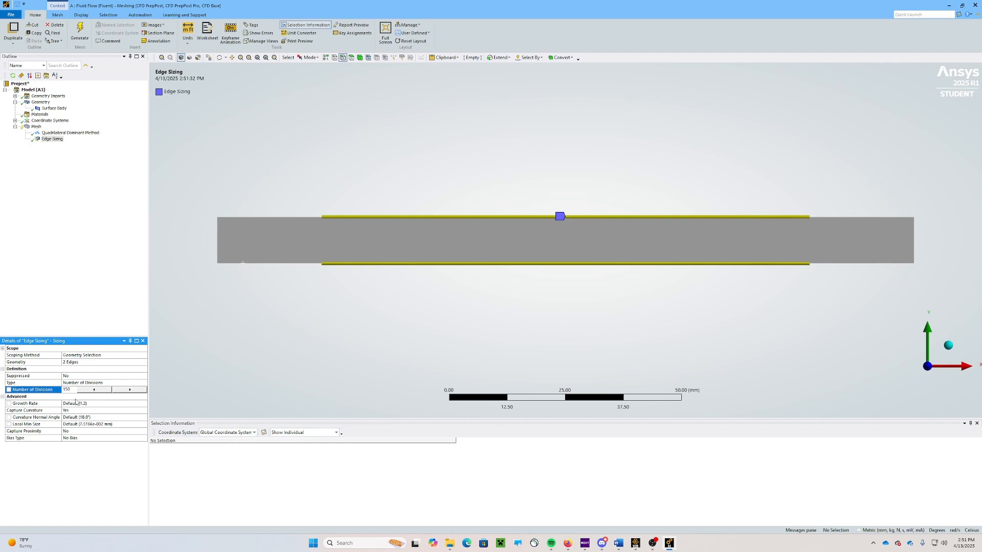
{"action": "key", "text": "Return"}
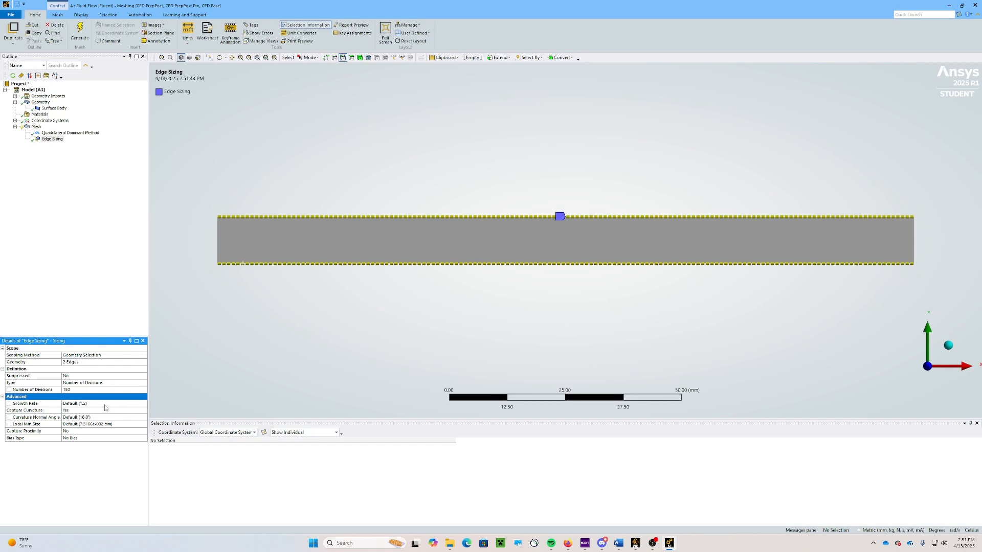
Turn off Capture Curvature and set the behavior to Hard for the horizontal edges' sizing
{"action": "left_click", "coordinate": [81, 409]}
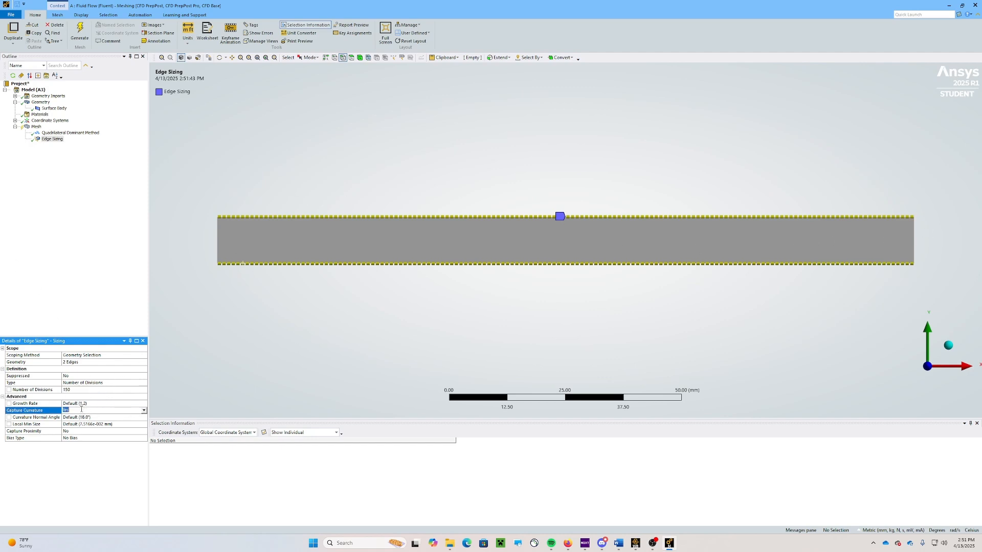
{"action": "left_click", "coordinate": [144, 410]}
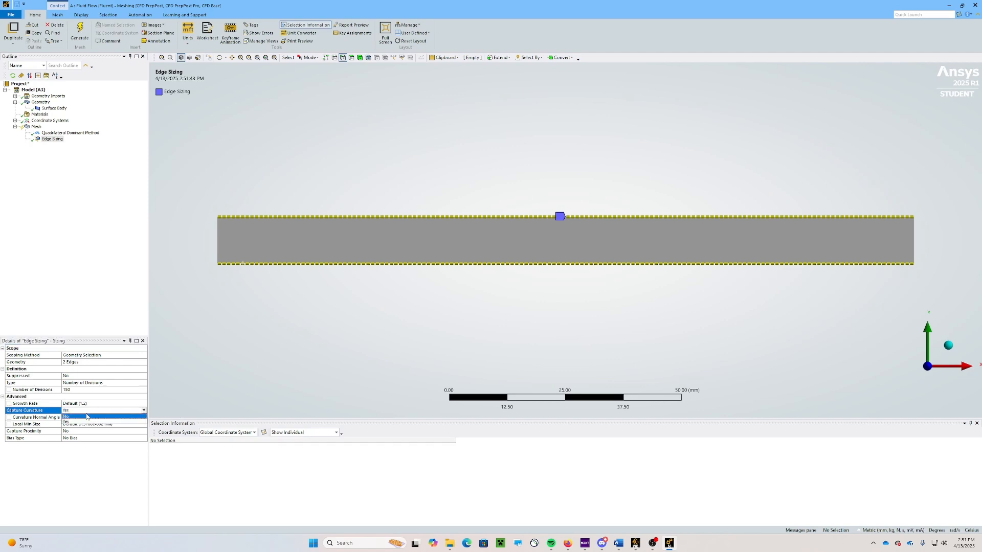
{"action": "left_click", "coordinate": [76, 417]}
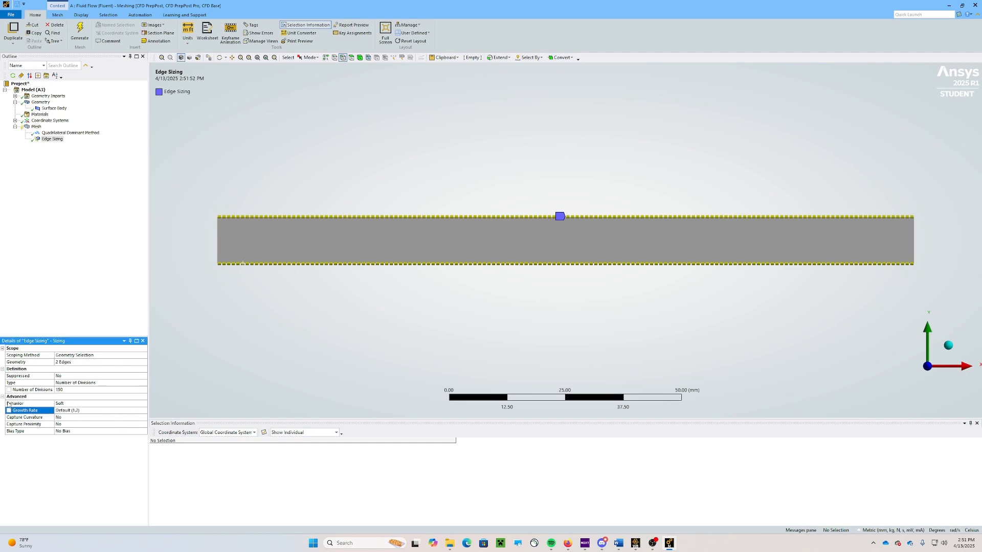
{"action": "left_click", "coordinate": [78, 404]}
{"action": "left_click", "coordinate": [144, 404]}
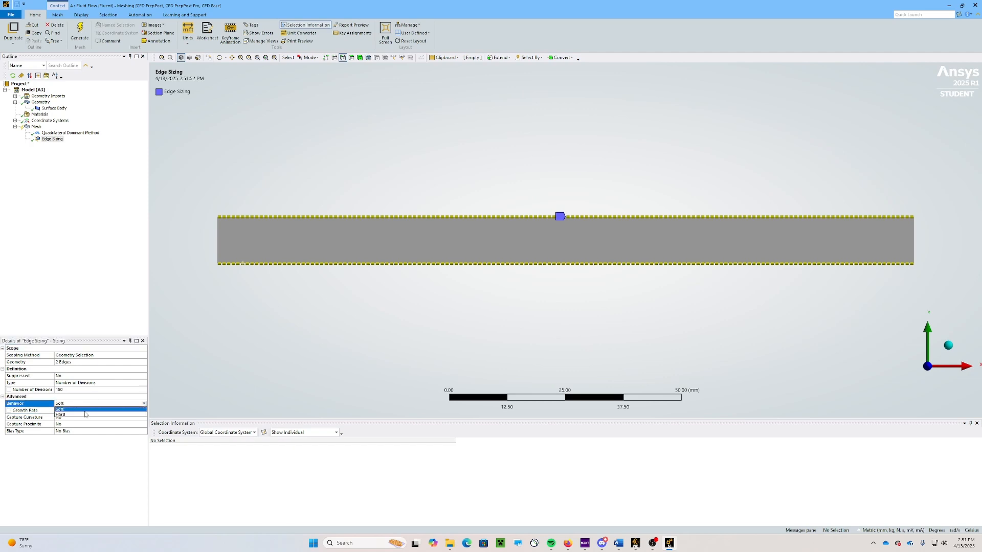
{"action": "left_click", "coordinate": [74, 416]}
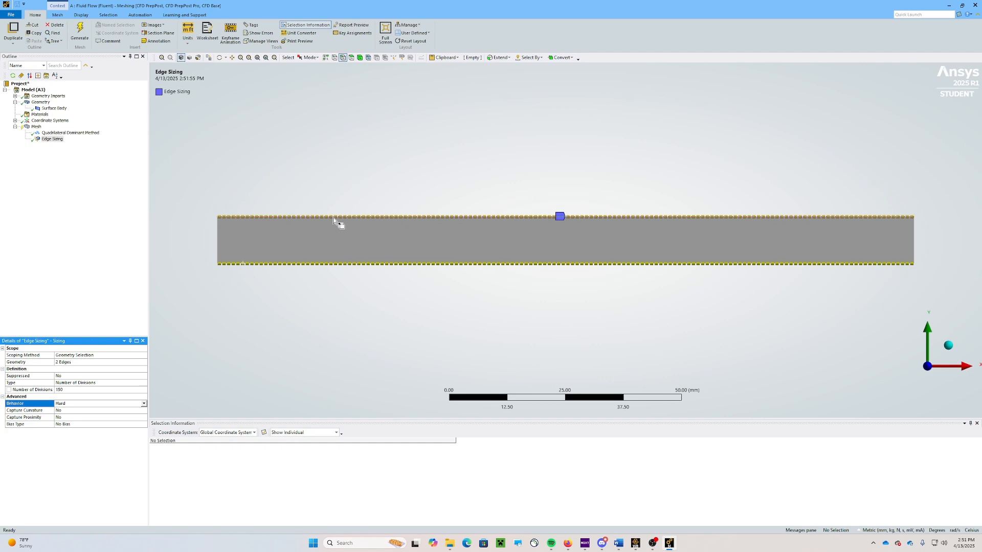
Regenerate the mesh with the horizontal edge sizing and display it
{"action": "left_click", "coordinate": [80, 33]}
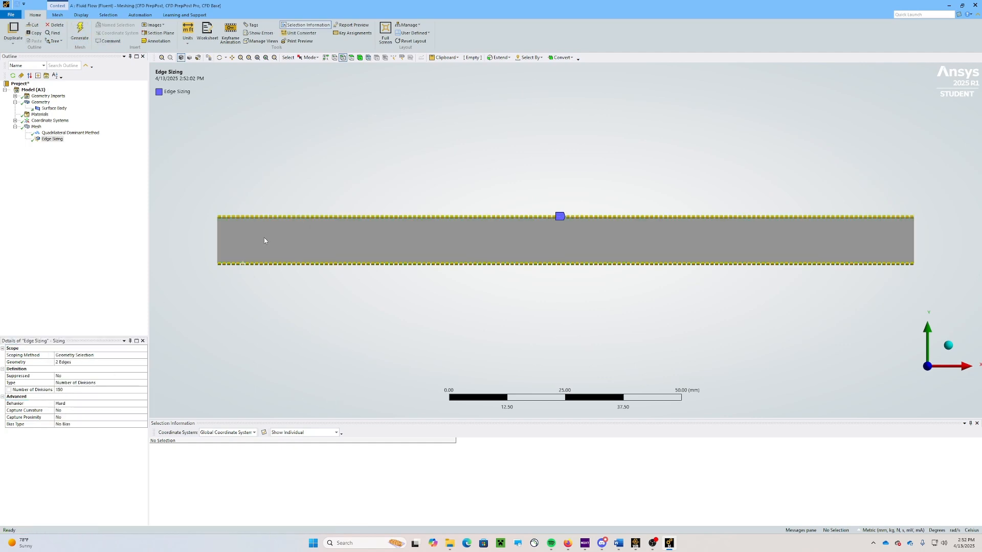
{"action": "left_click", "coordinate": [34, 127]}
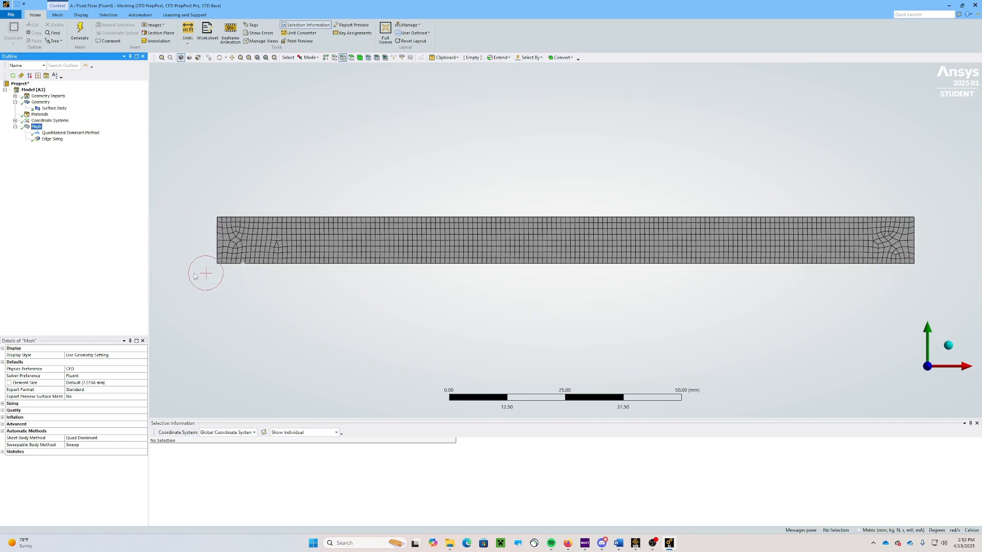
Add a second mesh sizing scoped to the rectangle's two short vertical edges
{"action": "right_click", "coordinate": [41, 129]}
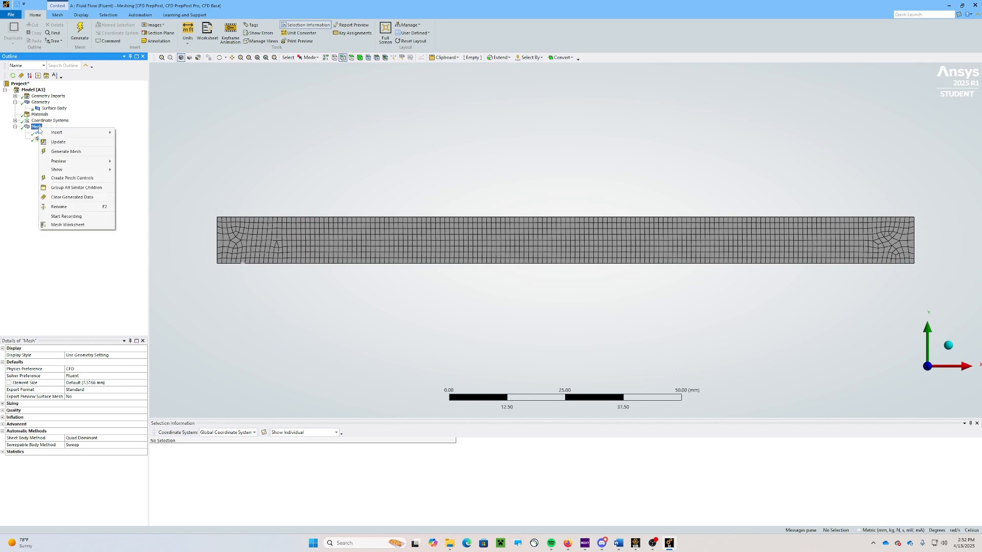
{"action": "mouse_move", "coordinate": [101, 134]}
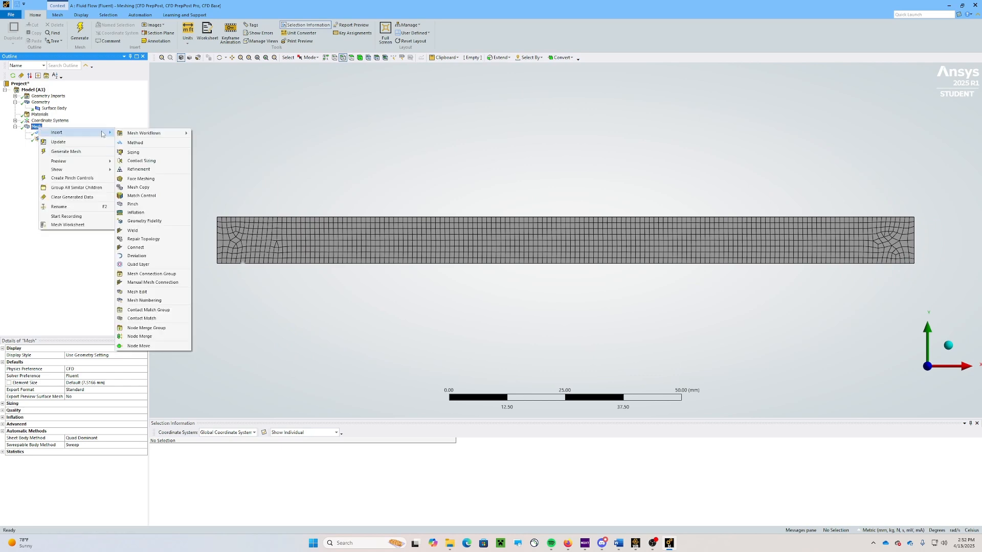
{"action": "left_click", "coordinate": [136, 152]}
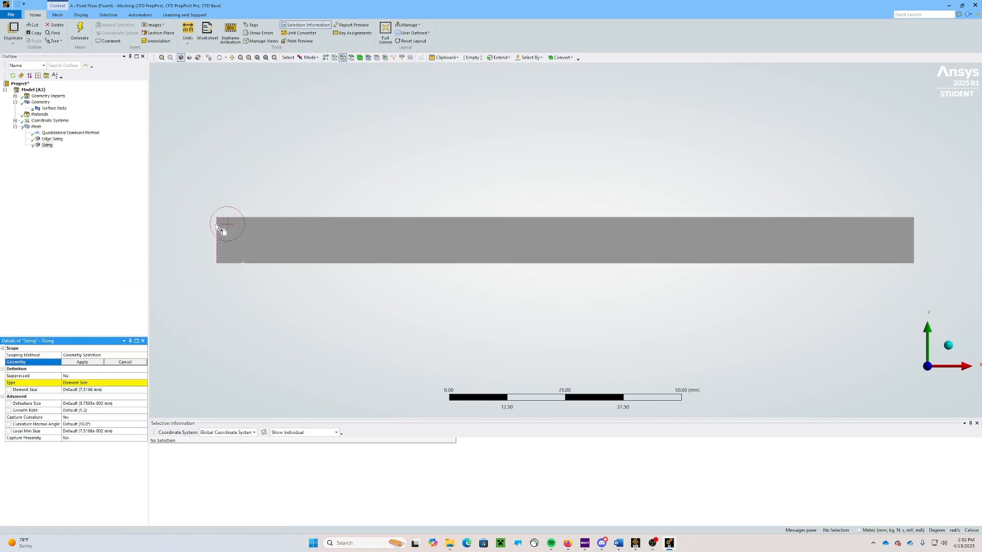
{"action": "left_click", "coordinate": [218, 228]}
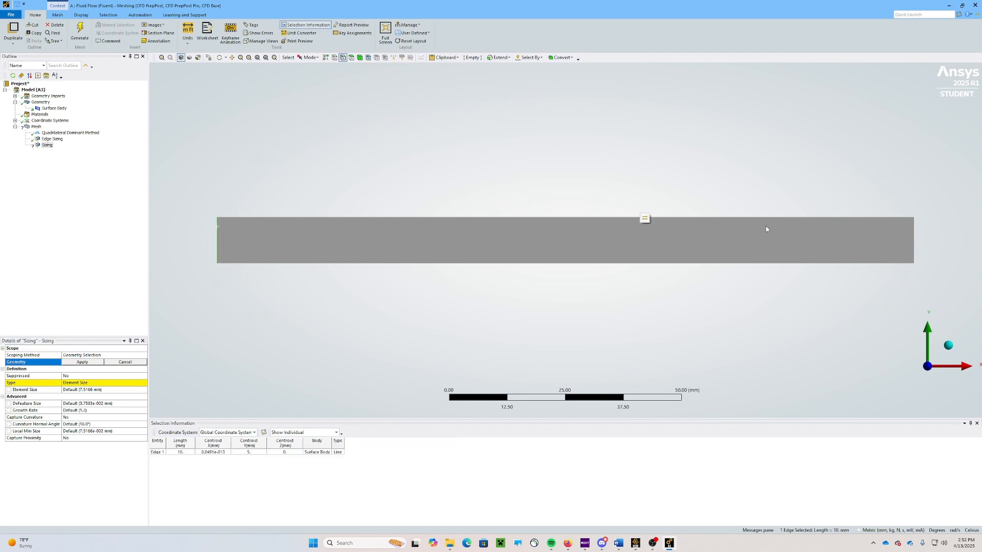
{"action": "left_click", "coordinate": [915, 232], "text": "ctrl"}
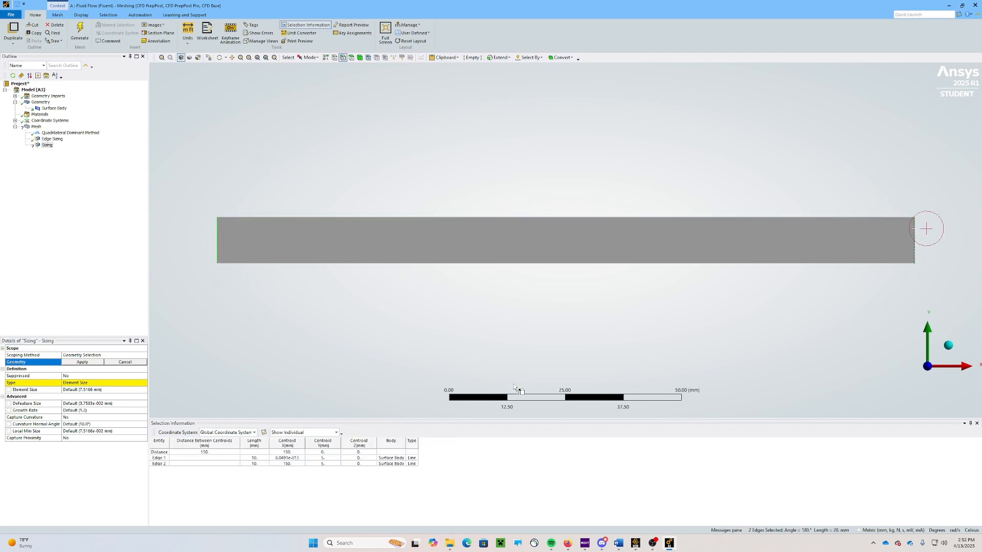
{"action": "left_click", "coordinate": [82, 362]}
Define the vertical edges' sizing by Number of Divisions and set it to 100
{"action": "left_click", "coordinate": [84, 384]}
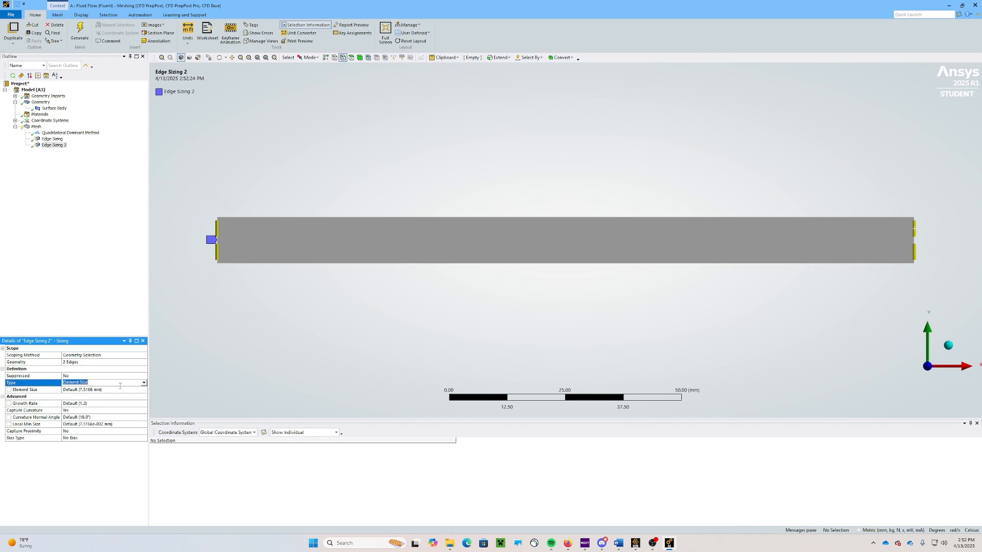
{"action": "left_click", "coordinate": [144, 383]}
{"action": "left_click", "coordinate": [102, 394]}
{"action": "left_click", "coordinate": [79, 390]}
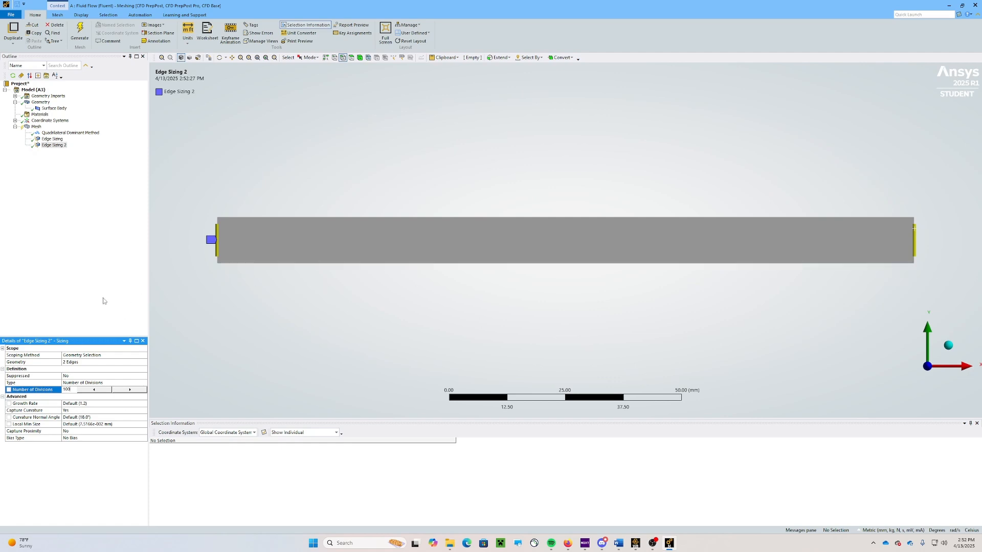
Turn off Capture Curvature and set the behavior to Hard for the vertical edges' sizing
{"action": "left_click", "coordinate": [95, 411]}
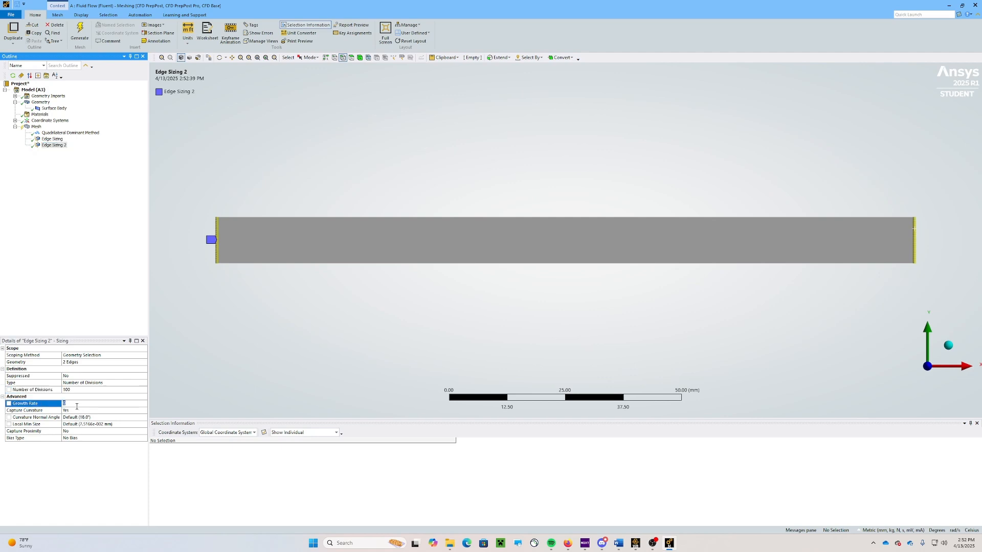
{"action": "left_click", "coordinate": [144, 412]}
{"action": "left_click", "coordinate": [106, 423]}
{"action": "left_click", "coordinate": [105, 405]}
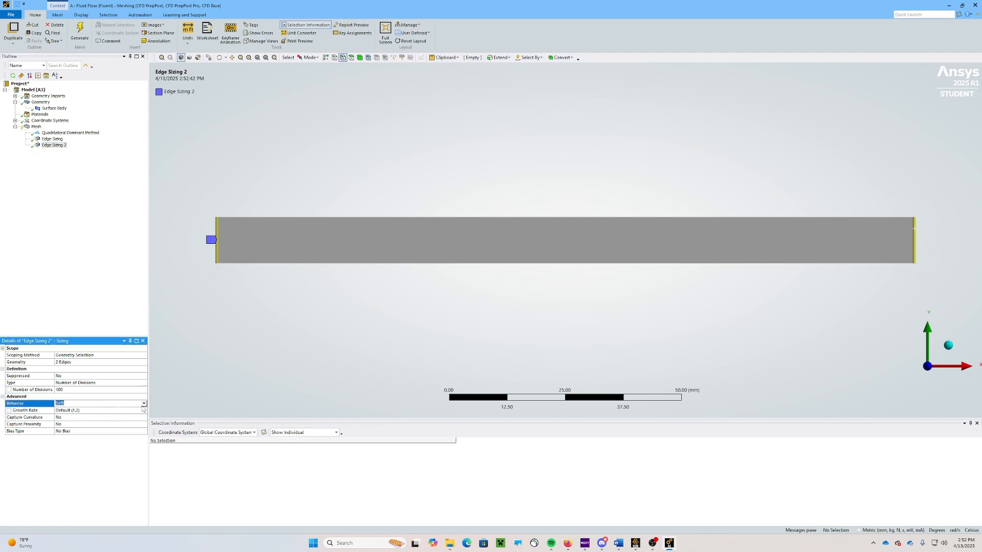
{"action": "left_click", "coordinate": [144, 405]}
{"action": "left_click", "coordinate": [101, 417]}
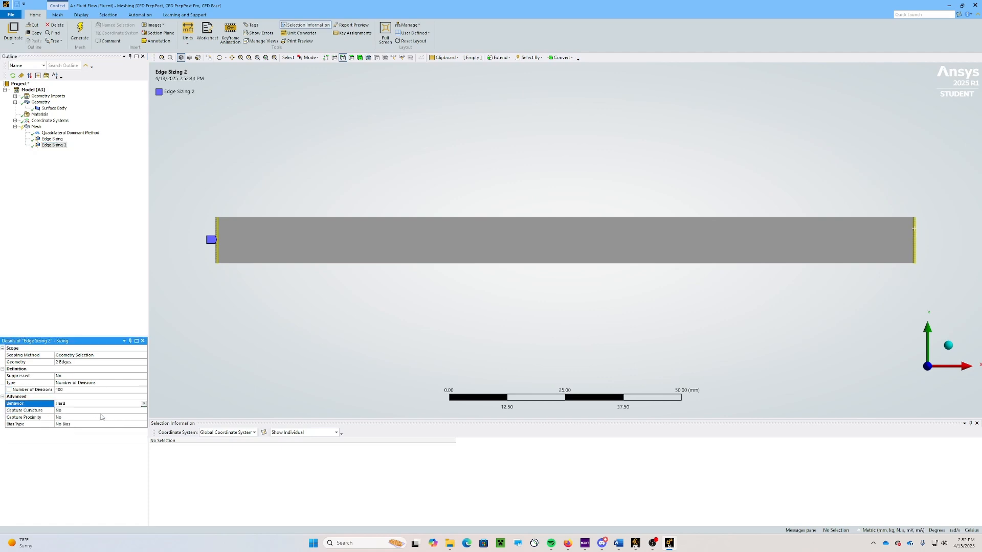
Regenerate the mesh with the vertical edge sizing included and display it
{"action": "left_click", "coordinate": [81, 33]}
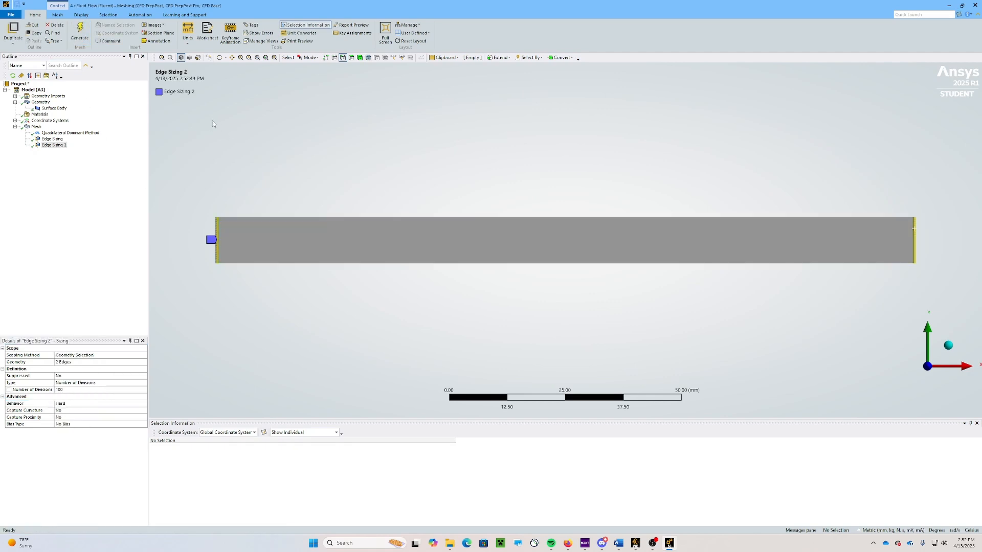
{"action": "left_click", "coordinate": [34, 126]}
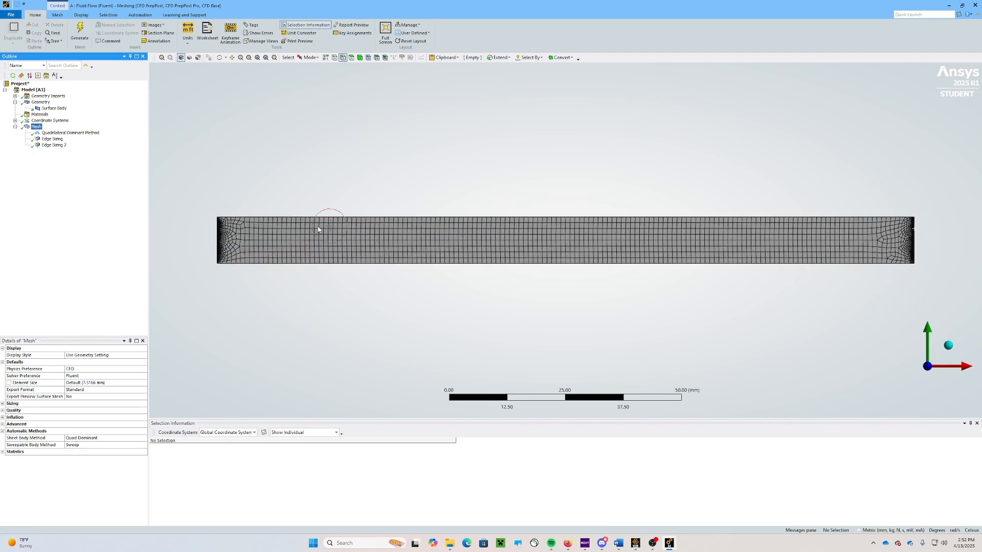
Examine the mesh cells beside the channel's left short edge up close, then view the whole channel squarely from the front
{"action": "scroll", "coordinate": [212, 233], "scroll_direction": "up", "scroll_amount": 2}
{"action": "scroll", "coordinate": [215, 238], "scroll_direction": "down", "scroll_amount": 1}
{"action": "scroll", "coordinate": [214, 238], "scroll_direction": "up", "scroll_amount": 2}
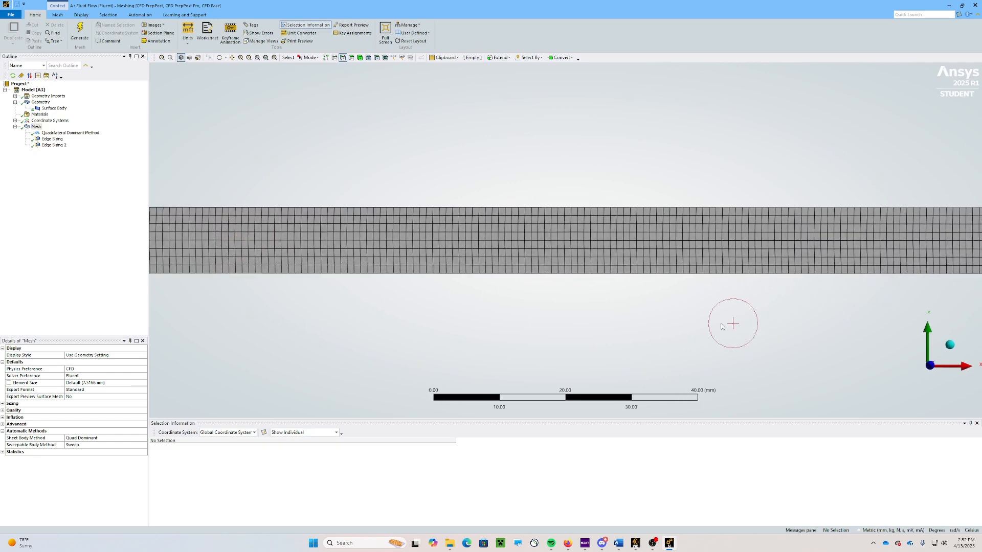
{"action": "middle_click_drag", "start_coordinate": [230, 233], "coordinate": [678, 254], "text": "ctrl"}
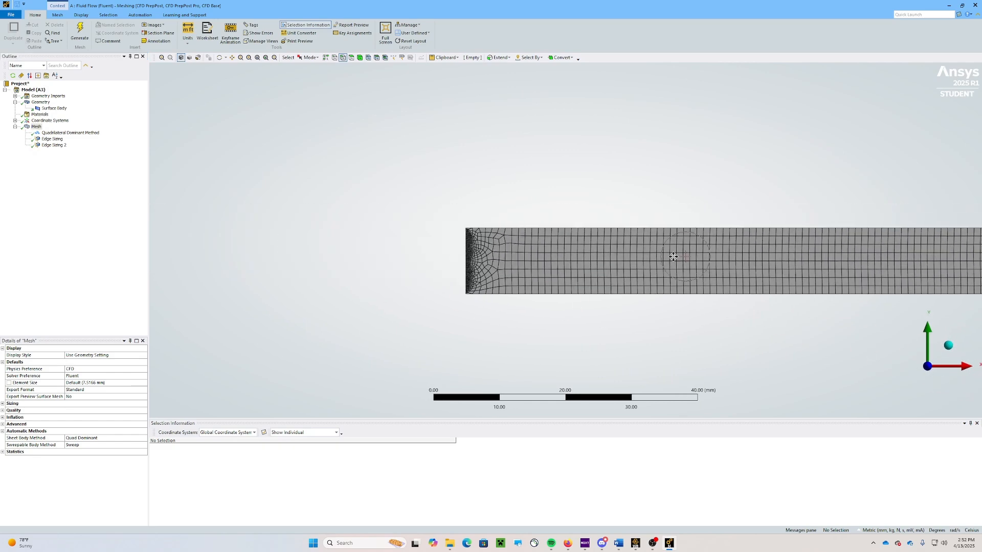
{"action": "scroll", "coordinate": [378, 272], "scroll_direction": "up", "scroll_amount": 3}
{"action": "scroll", "coordinate": [377, 272], "scroll_direction": "up", "scroll_amount": 2}
{"action": "middle_click_drag", "start_coordinate": [294, 283], "coordinate": [441, 252], "text": "ctrl"}
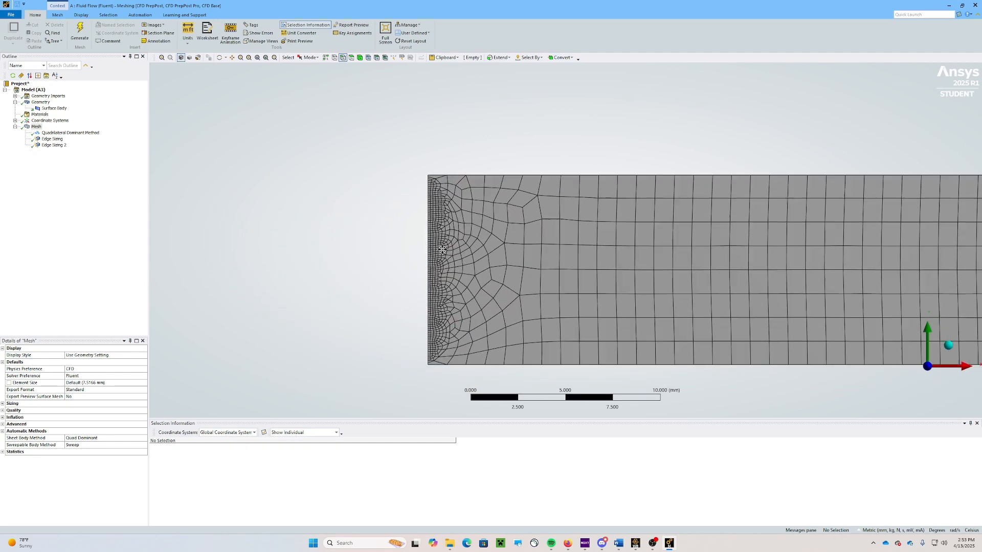
{"action": "scroll", "coordinate": [442, 292], "scroll_direction": "up", "scroll_amount": 2}
{"action": "middle_click_drag", "start_coordinate": [532, 293], "coordinate": [533, 243], "text": "ctrl"}
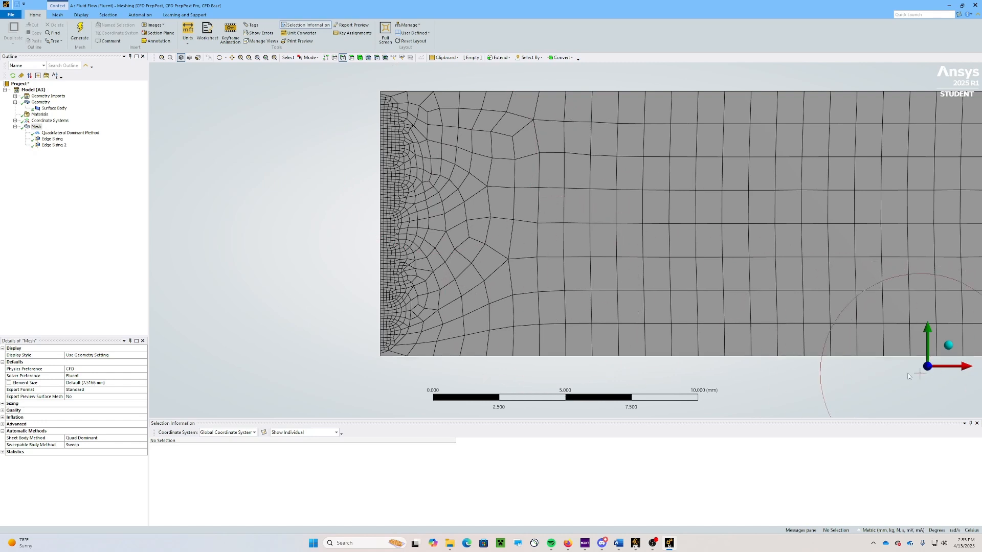
{"action": "scroll", "coordinate": [784, 288], "scroll_direction": "down", "scroll_amount": 5}
{"action": "scroll", "coordinate": [785, 287], "scroll_direction": "down", "scroll_amount": 5}
{"action": "scroll", "coordinate": [702, 237], "scroll_direction": "up", "scroll_amount": 5}
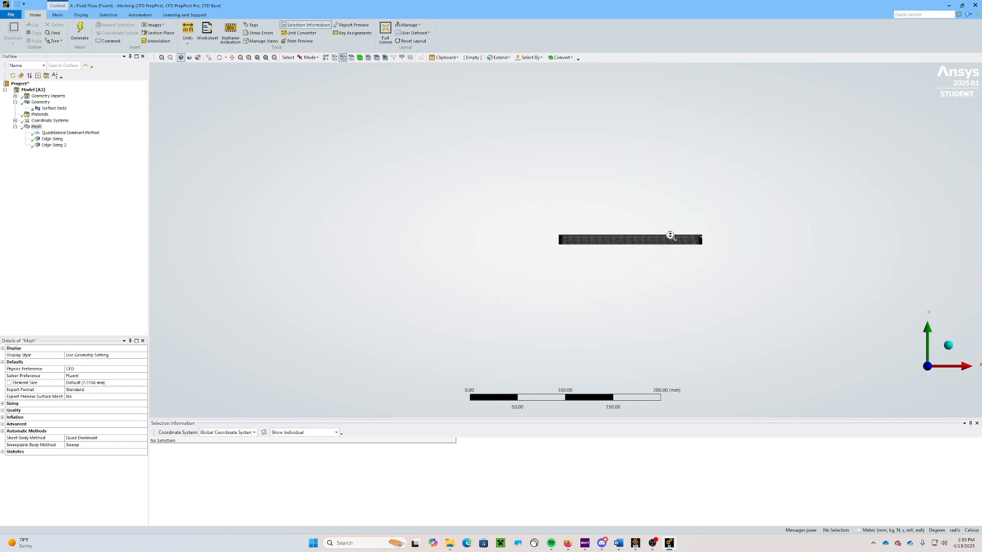
{"action": "middle_click_drag", "start_coordinate": [739, 239], "coordinate": [526, 237], "text": "ctrl"}
{"action": "scroll", "coordinate": [522, 244], "scroll_direction": "up", "scroll_amount": 2}
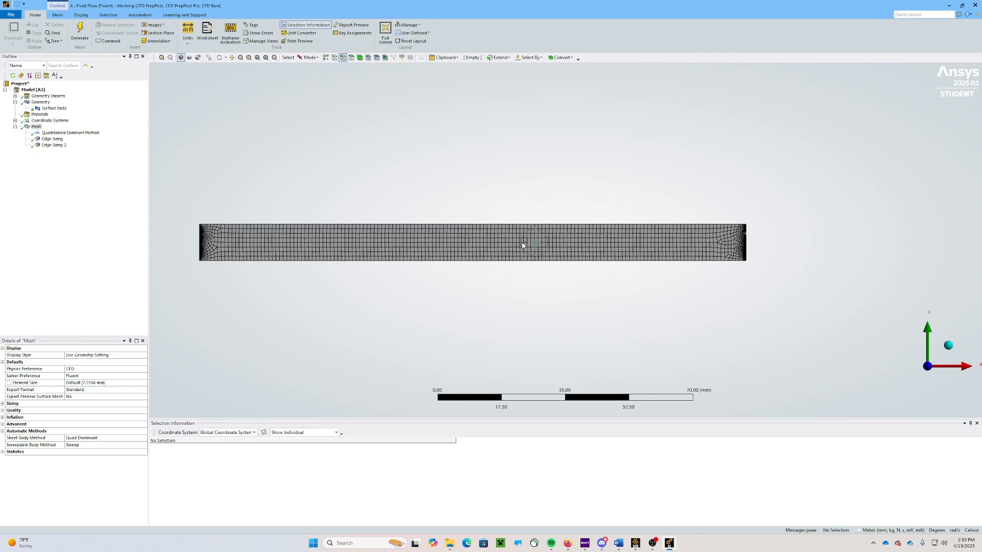
{"action": "middle_click_drag", "start_coordinate": [425, 237], "coordinate": [444, 236], "text": "ctrl"}
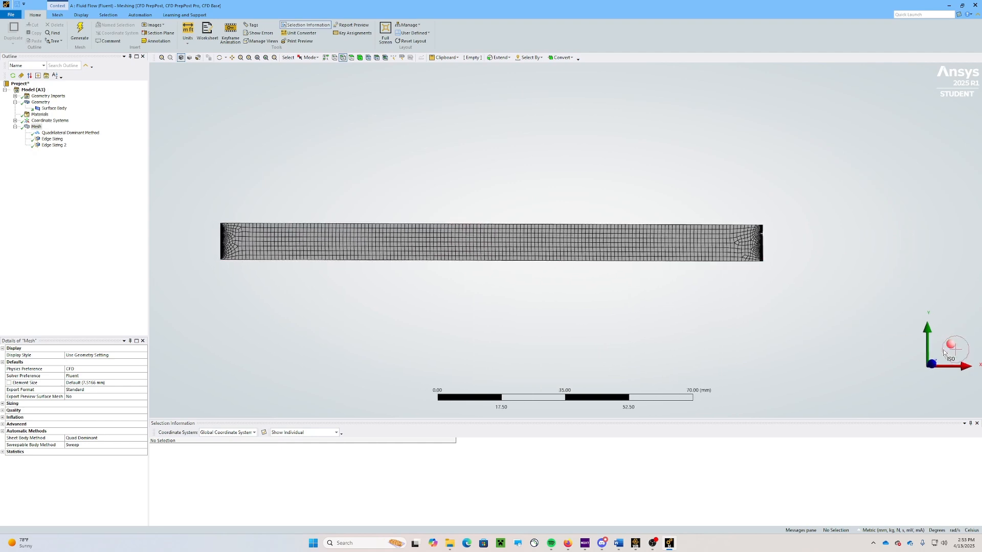
{"action": "left_click", "coordinate": [932, 364]}
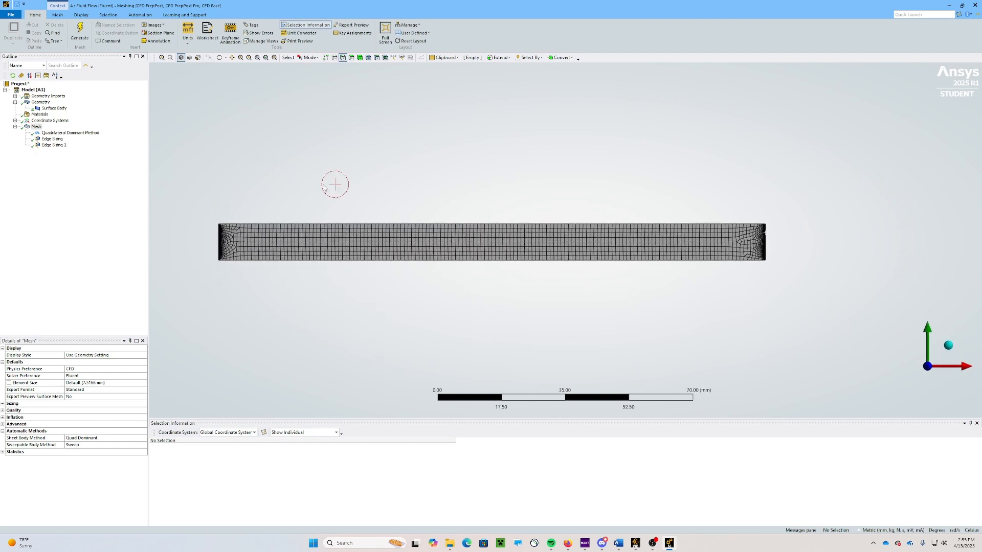
Add a Face Meshing control scoped to the rectangular face, then regenerate and display the mesh
{"action": "right_click", "coordinate": [35, 127]}
{"action": "mouse_move", "coordinate": [58, 133]}
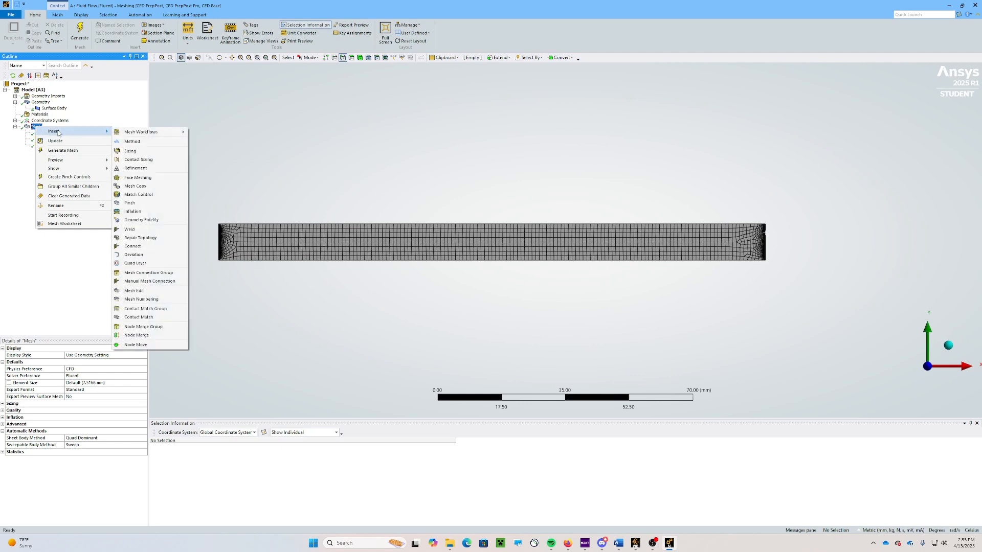
{"action": "left_click", "coordinate": [138, 178]}
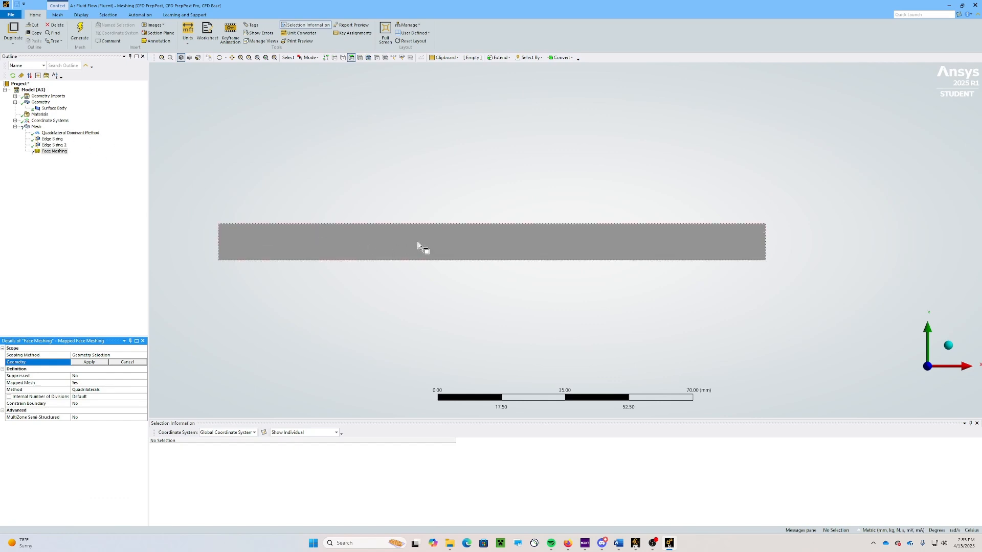
{"action": "left_click", "coordinate": [438, 245]}
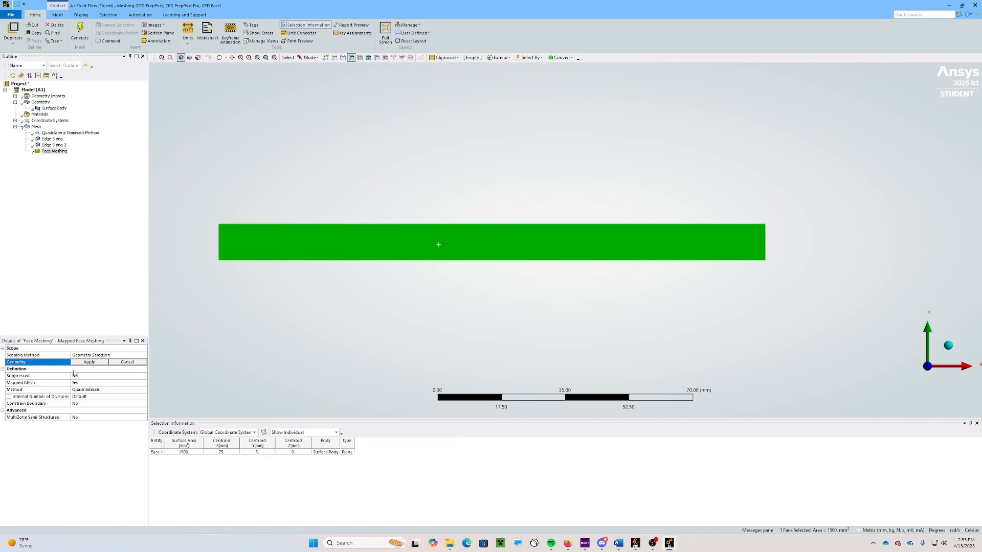
{"action": "left_click", "coordinate": [95, 363]}
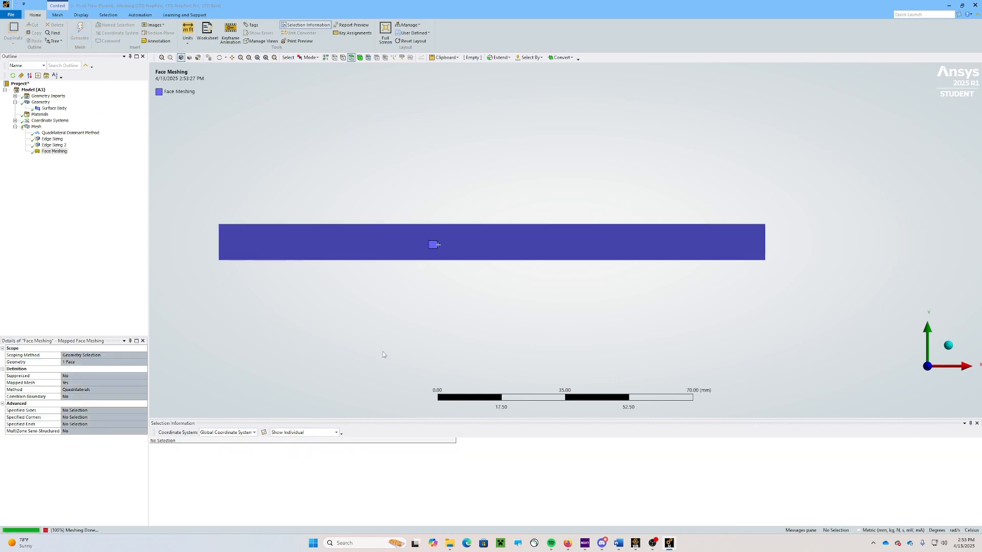
{"action": "left_click", "coordinate": [37, 126]}
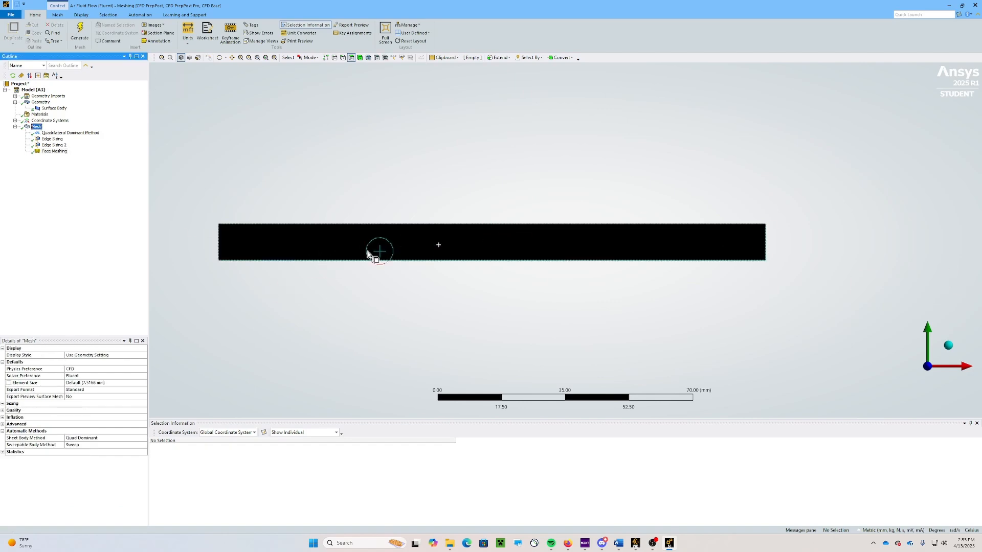
Examine the mapped face mesh up close, checking the rows and columns of cells between the channel walls
{"action": "scroll", "coordinate": [417, 250], "scroll_direction": "up", "scroll_amount": 5}
{"action": "scroll", "coordinate": [443, 312], "scroll_direction": "up", "scroll_amount": 3}
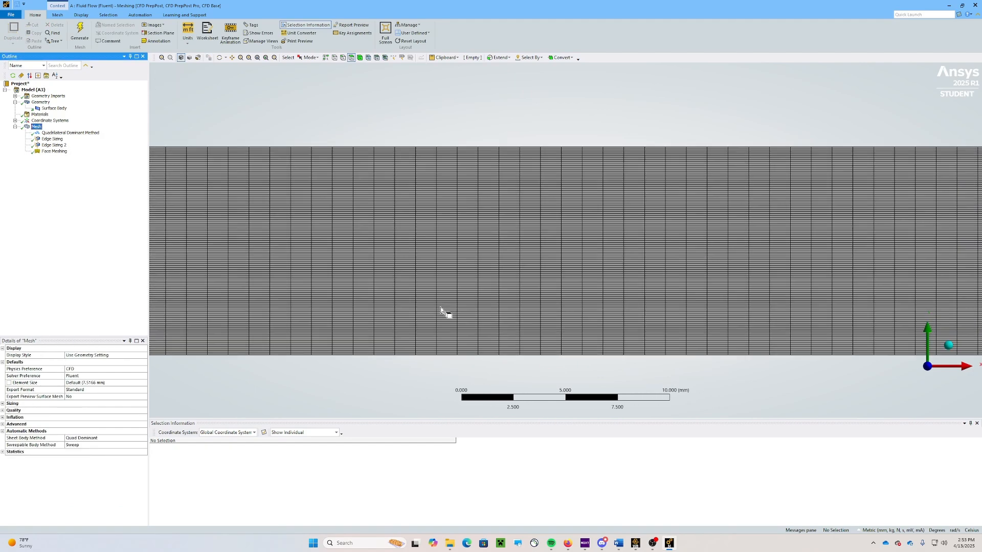
{"action": "scroll", "coordinate": [502, 236], "scroll_direction": "down", "scroll_amount": 3}
{"action": "scroll", "coordinate": [522, 301], "scroll_direction": "up", "scroll_amount": 3}
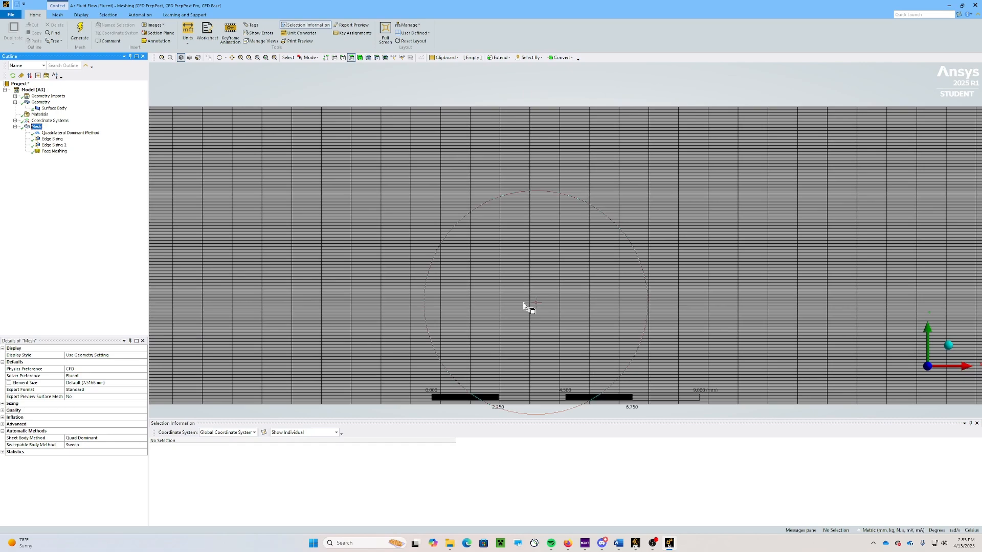
{"action": "middle_click_drag", "start_coordinate": [526, 301], "coordinate": [524, 220], "text": "ctrl"}
{"action": "scroll", "coordinate": [513, 315], "scroll_direction": "up", "scroll_amount": 3}
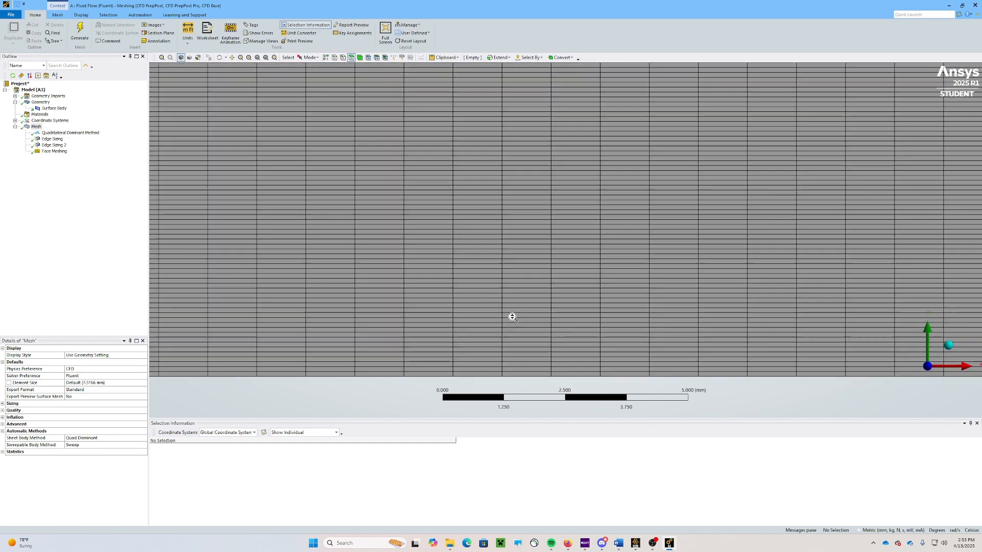
{"action": "scroll", "coordinate": [490, 348], "scroll_direction": "down", "scroll_amount": 2}
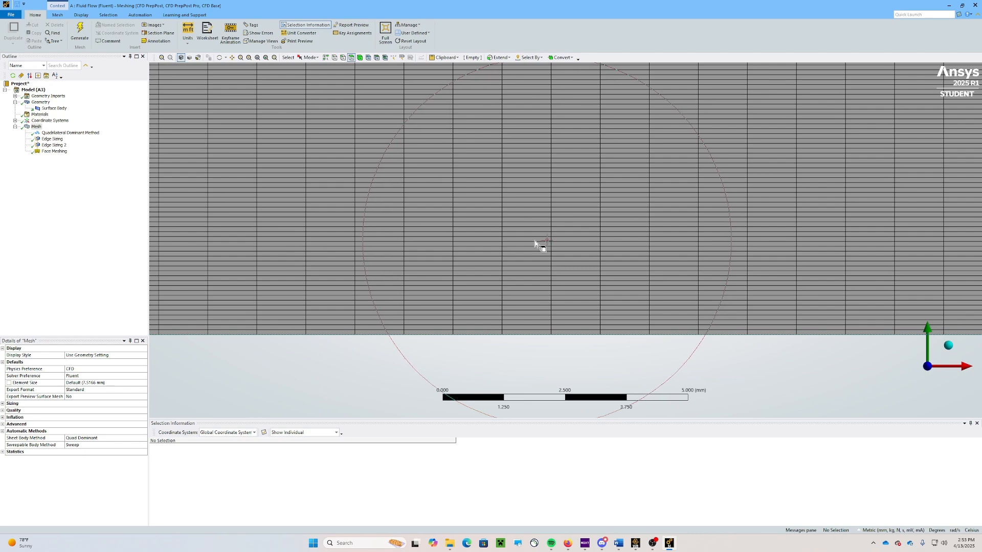
{"action": "scroll", "coordinate": [535, 244], "scroll_direction": "down", "scroll_amount": 2}
{"action": "scroll", "coordinate": [533, 242], "scroll_direction": "down", "scroll_amount": 5}
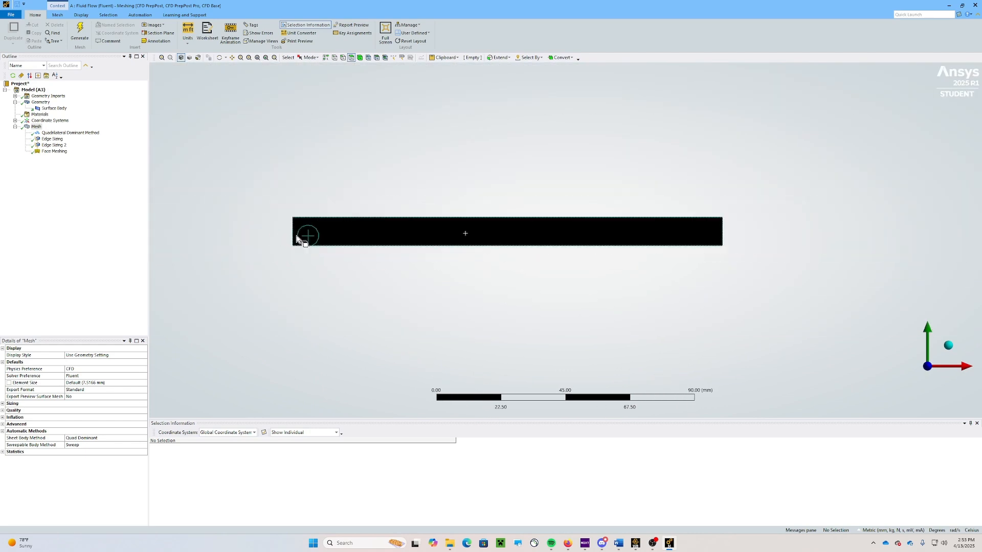
{"action": "scroll", "coordinate": [367, 242], "scroll_direction": "up", "scroll_amount": 1}
{"action": "scroll", "coordinate": [371, 239], "scroll_direction": "up", "scroll_amount": 2}
{"action": "scroll", "coordinate": [382, 231], "scroll_direction": "down", "scroll_amount": 3}
{"action": "middle_click_drag", "start_coordinate": [383, 226], "coordinate": [463, 254], "text": "ctrl"}
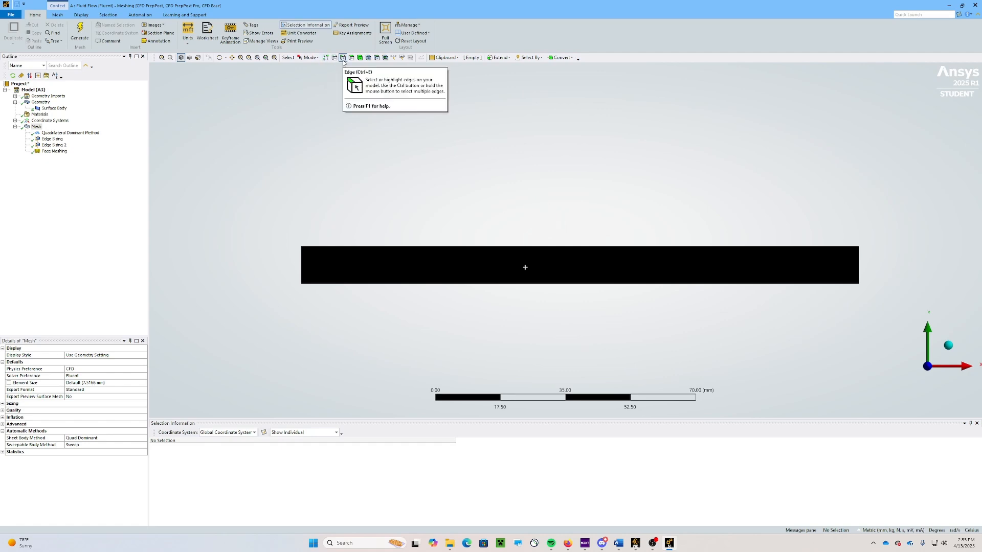
Create a named selection called "Top Wall" from the rectangle's upper long edge
{"action": "left_click", "coordinate": [404, 248]}
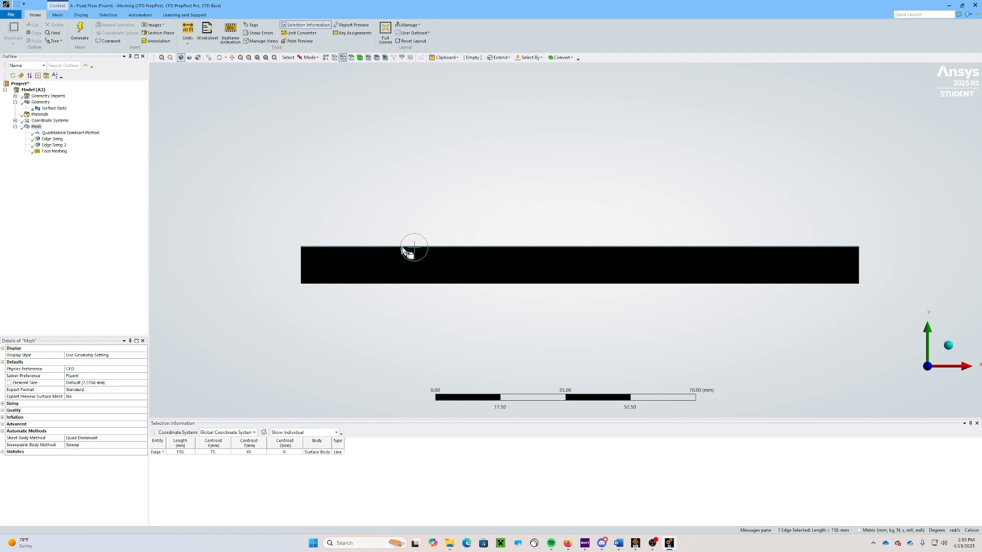
{"action": "key", "text": "n"}
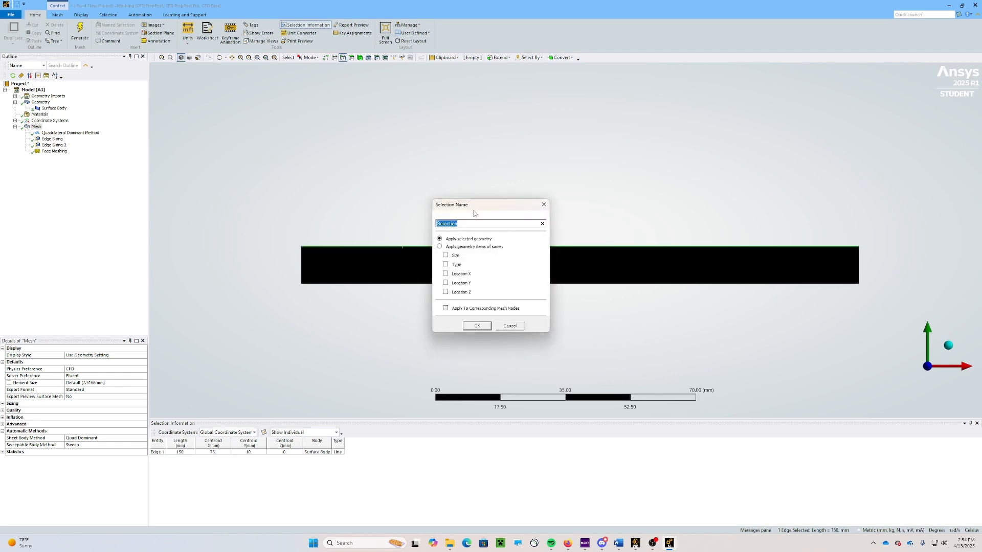
{"action": "type", "text": "Top Wall"}
{"action": "left_click", "coordinate": [476, 326]}
Create a named selection called "Bottom Wall" from the rectangle's lower long edge
{"action": "left_click", "coordinate": [454, 283]}
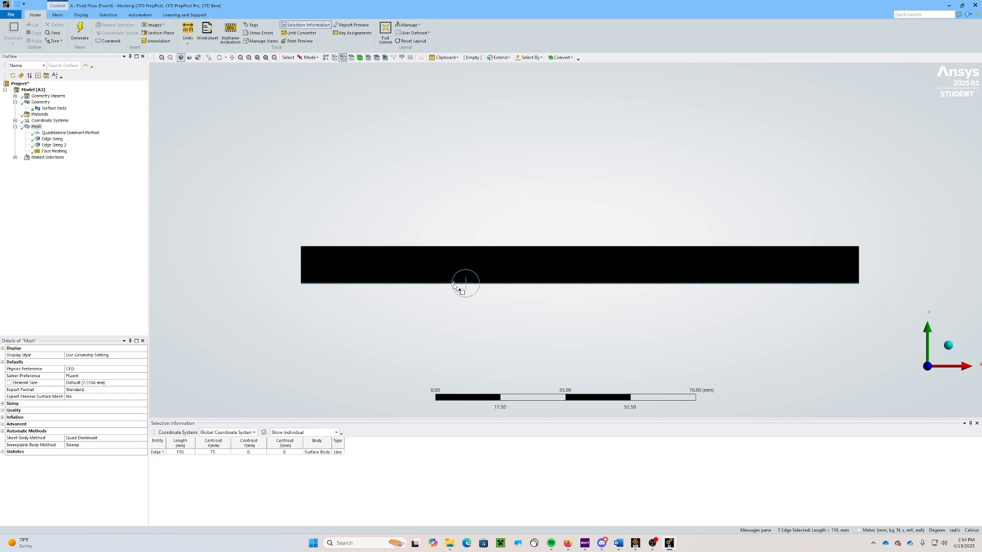
{"action": "type", "text": "n"}
{"action": "type", "text": "Botto"}
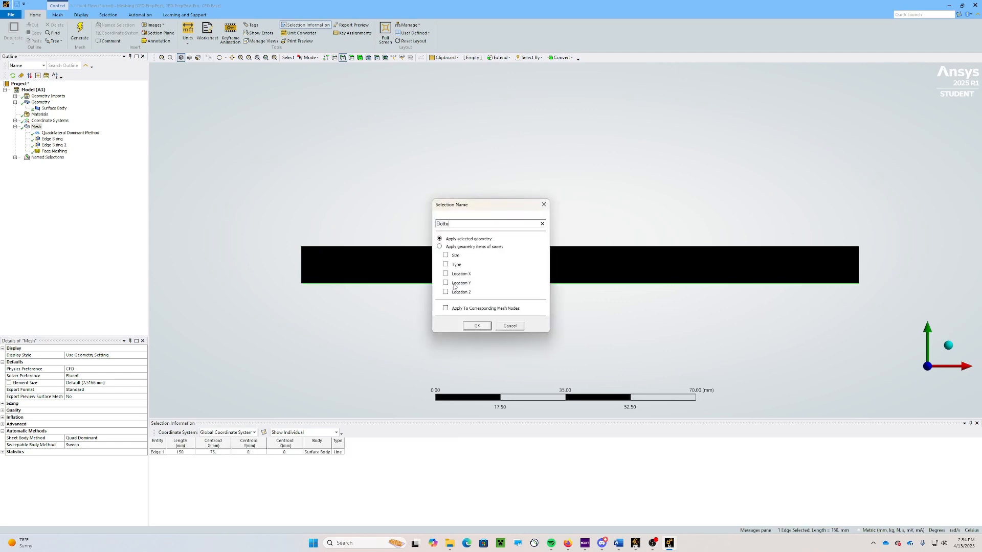
{"action": "type", "text": "m Wall"}
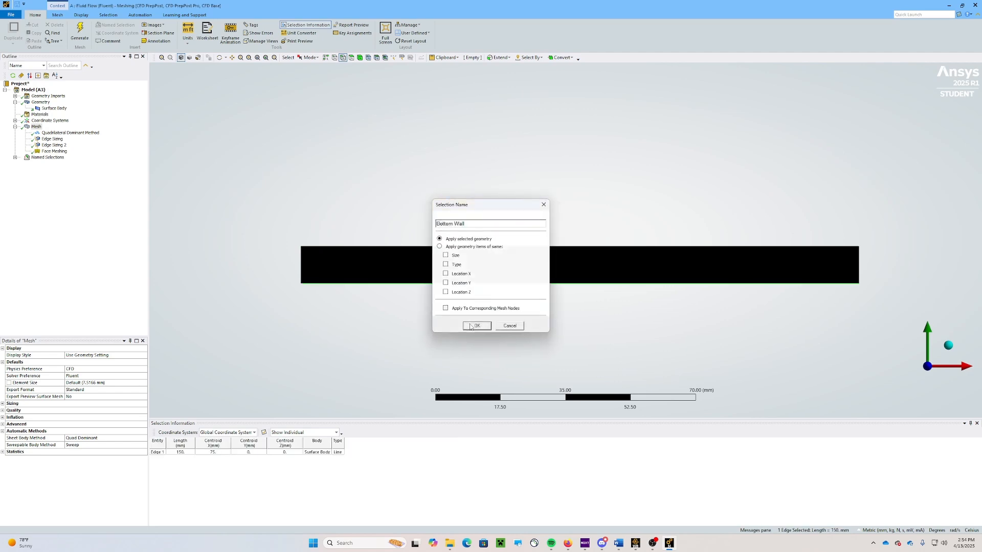
{"action": "left_click", "coordinate": [476, 326]}
Create a named selection called "Inlet" from the rectangle's left short edge
{"action": "left_click", "coordinate": [302, 260]}
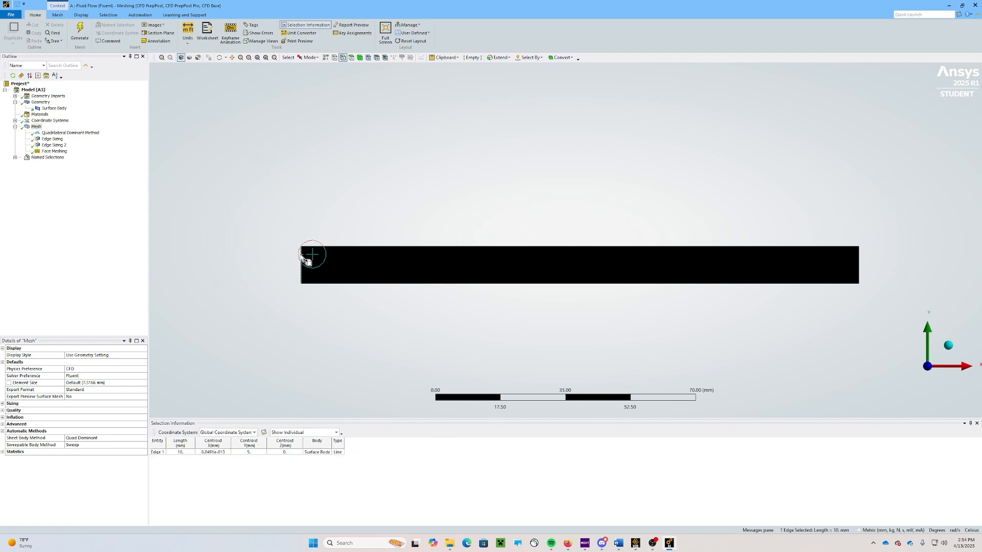
{"action": "type", "text": "n"}
{"action": "type", "text": "In"}
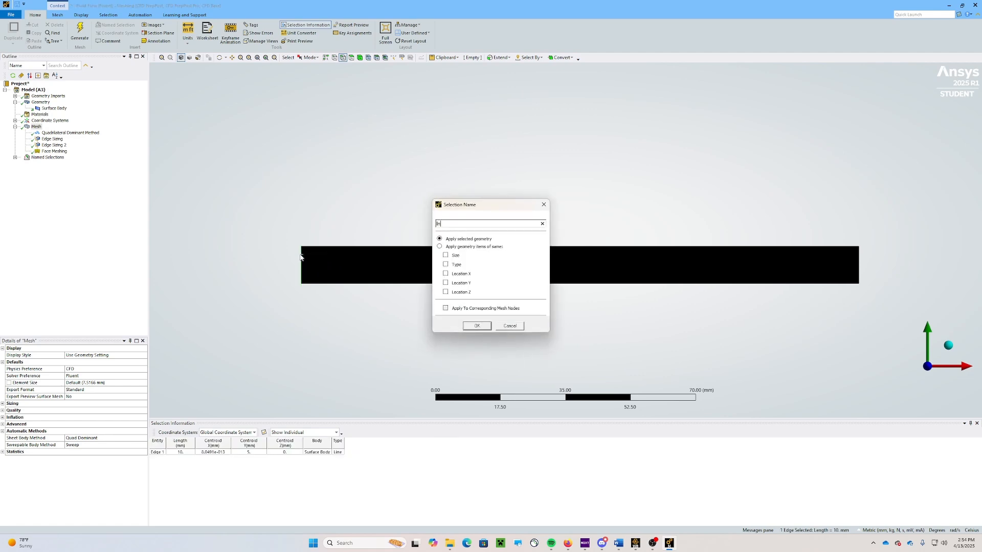
{"action": "type", "text": "let"}
{"action": "left_click", "coordinate": [476, 326]}
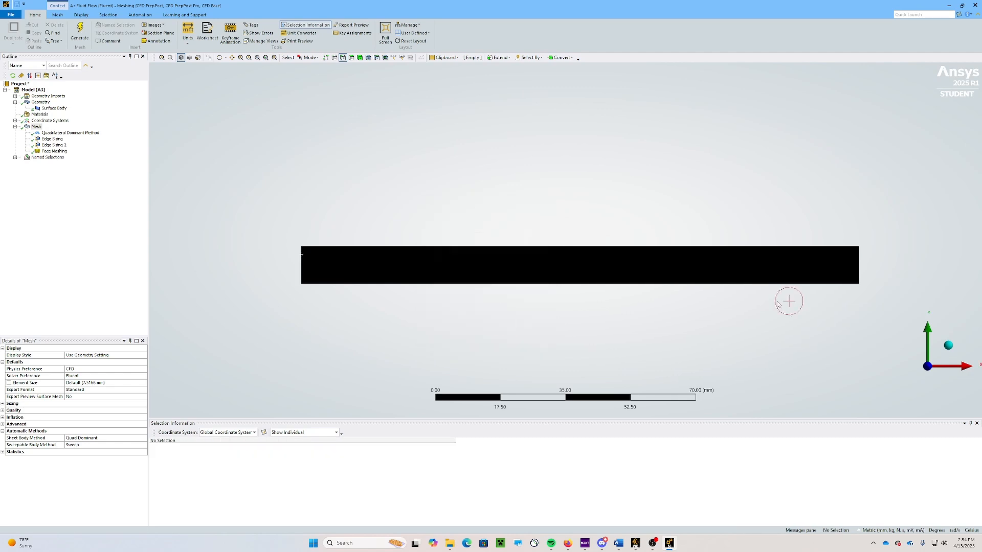
Create a named selection called "Outlet" from the rectangle's right short edge
{"action": "left_click", "coordinate": [860, 260]}
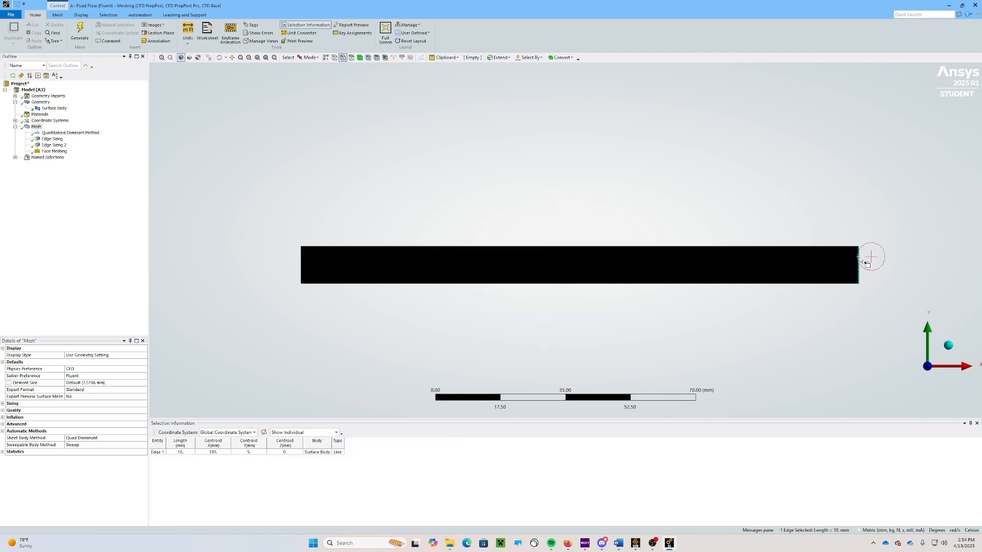
{"action": "type", "text": "n"}
{"action": "type", "text": "Outlet"}
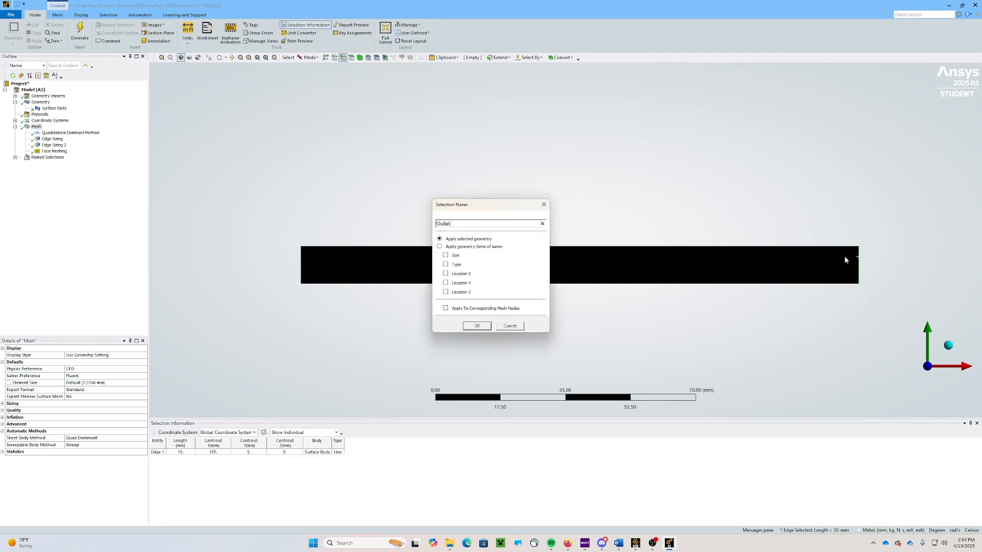
{"action": "left_click", "coordinate": [480, 323]}
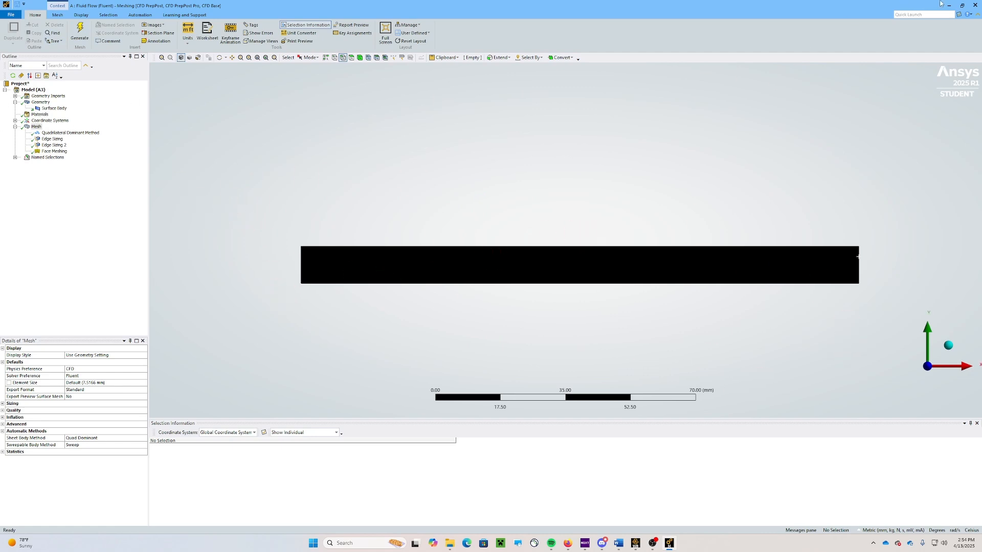
Close the meshing application and update the Mesh cell of the Fluid Flow (Fluent) system in Workbench
{"action": "left_click", "coordinate": [977, 5]}
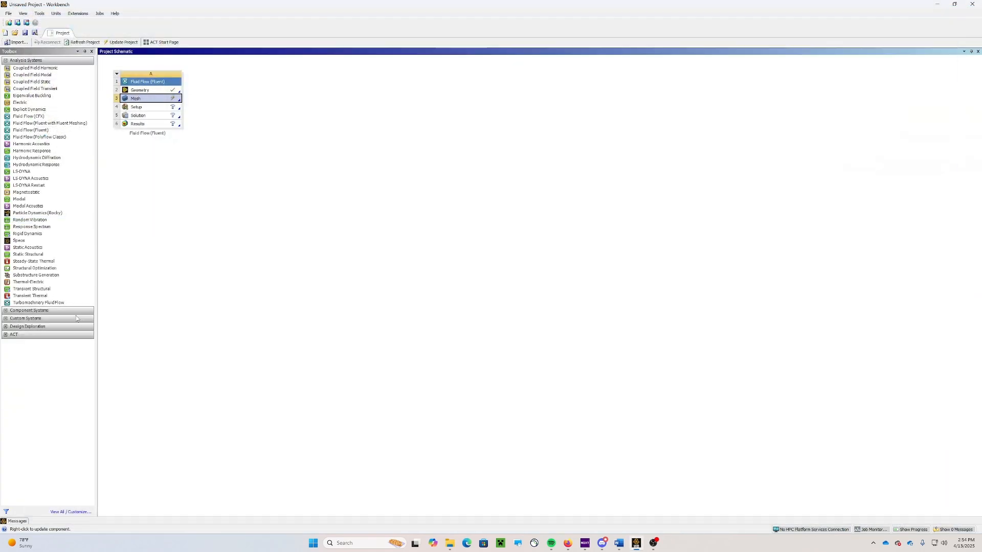
{"action": "right_click", "coordinate": [161, 102]}
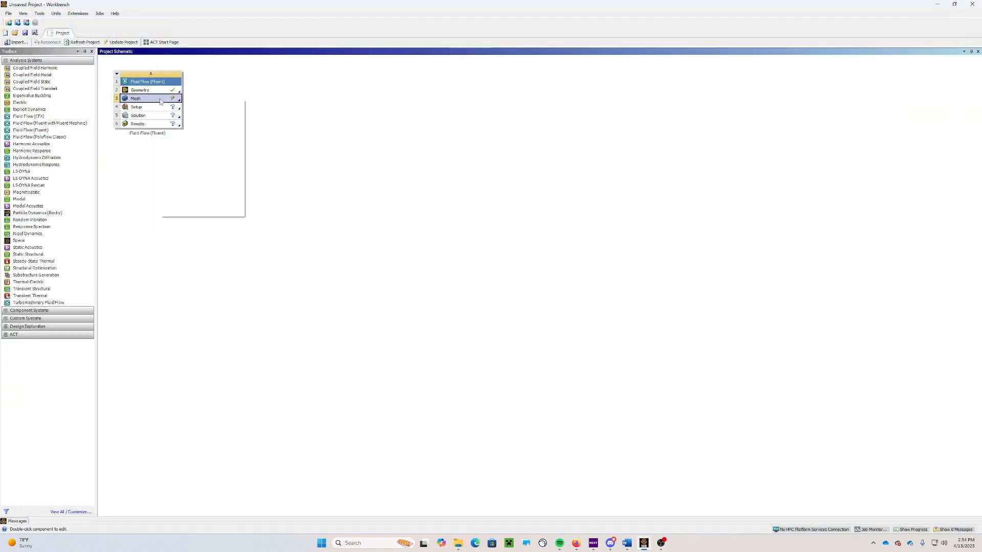
{"action": "left_click", "coordinate": [184, 143]}
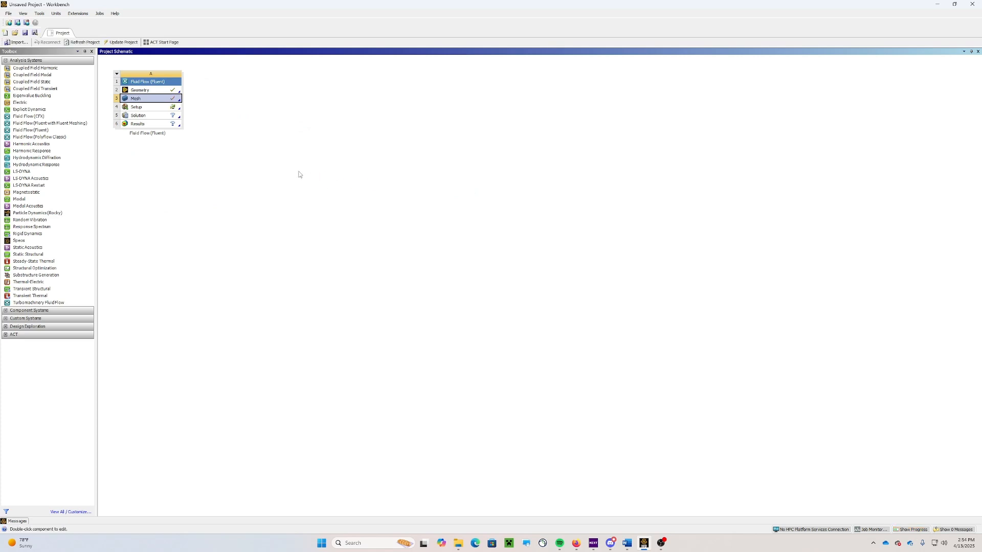
Launch the Fluent setup in double precision with 4 solver processes and dismiss the Key Behavioral Changes notice
{"action": "right_click", "coordinate": [173, 109]}
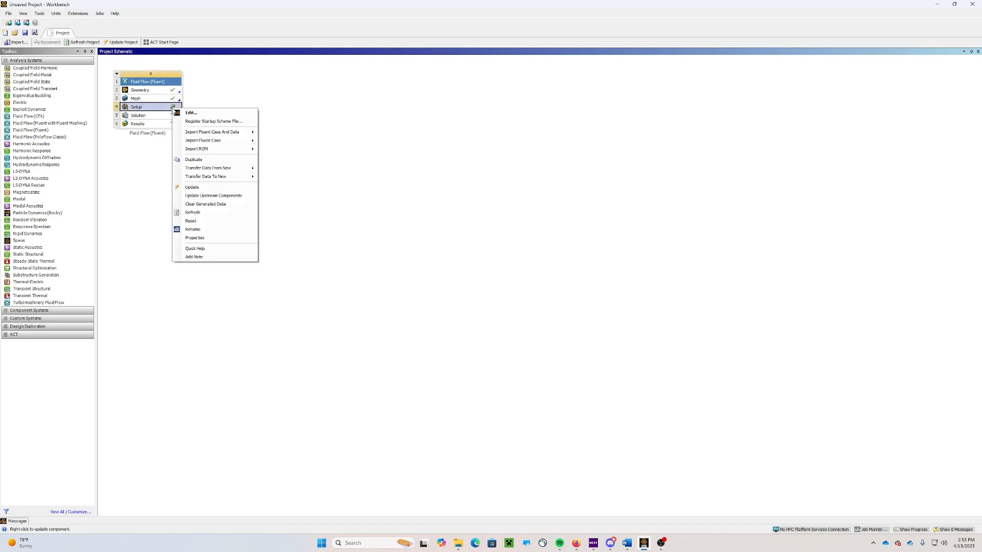
{"action": "left_click", "coordinate": [207, 112]}
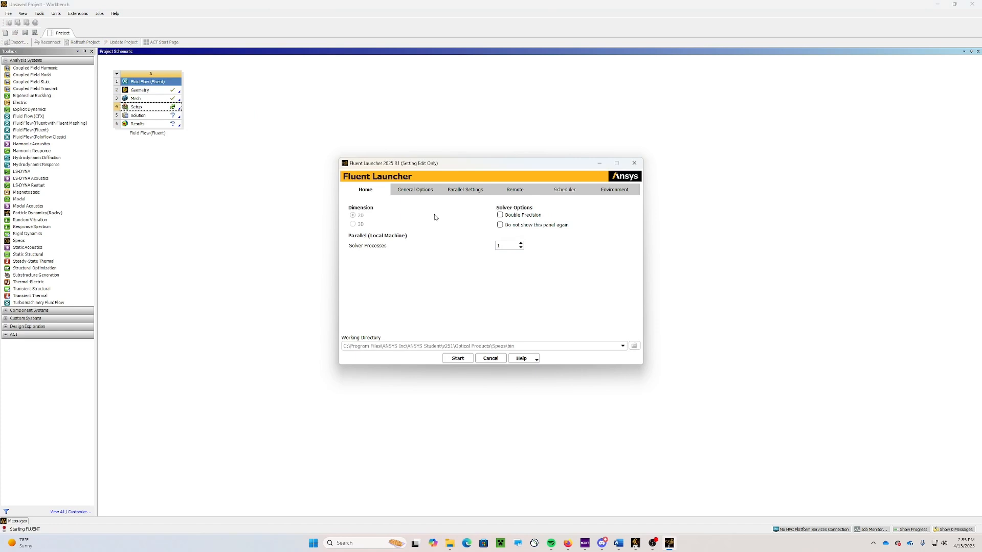
{"action": "left_click", "coordinate": [507, 247]}
{"action": "left_click", "coordinate": [458, 358]}
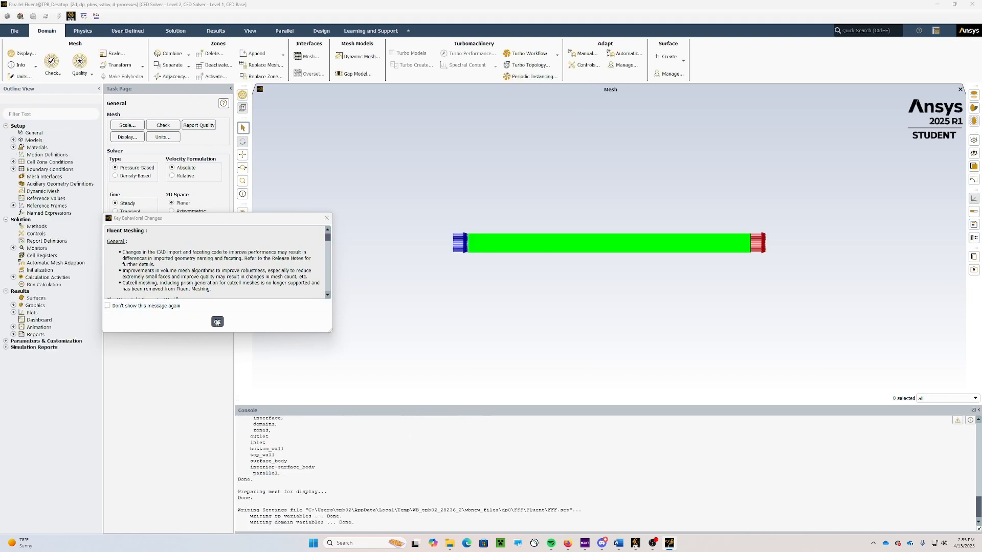
{"action": "left_click", "coordinate": [218, 322]}
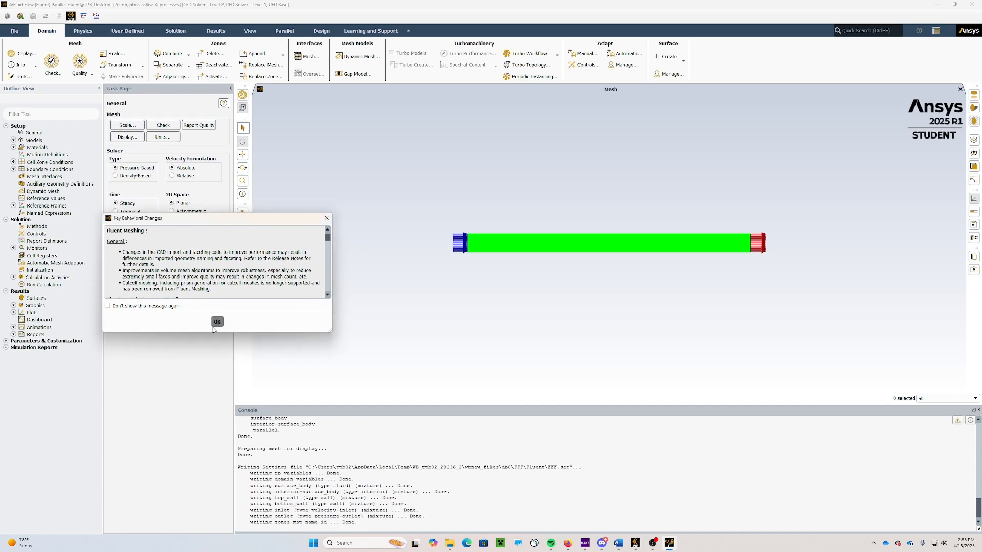
{"action": "left_click", "coordinate": [217, 322]}
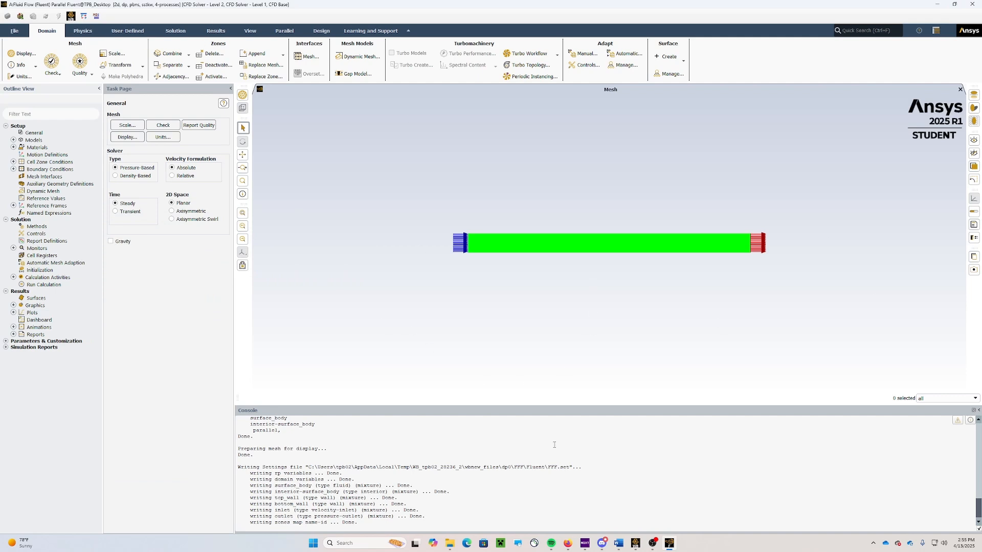
{"action": "scroll", "coordinate": [368, 479], "scroll_direction": "up", "scroll_amount": 8}
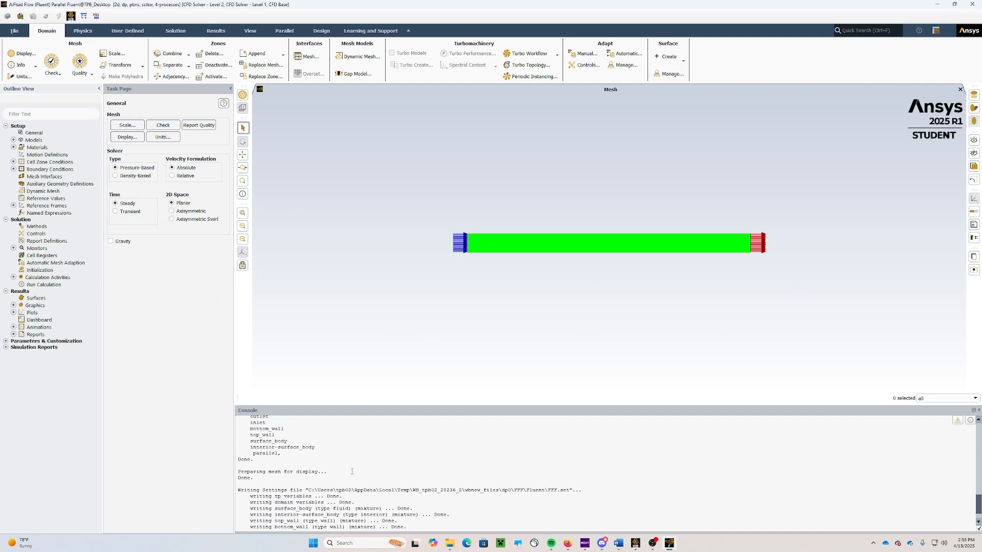
{"action": "scroll", "coordinate": [367, 478], "scroll_direction": "up", "scroll_amount": 11}
{"action": "scroll", "coordinate": [367, 479], "scroll_direction": "down", "scroll_amount": 18}
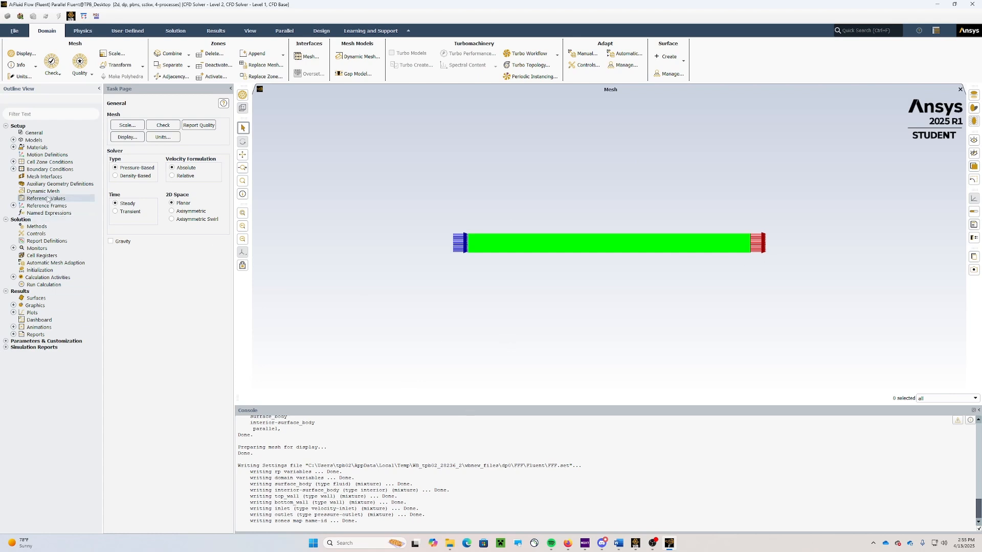
Change the viscous model to Laminar
{"action": "left_click", "coordinate": [13, 140]}
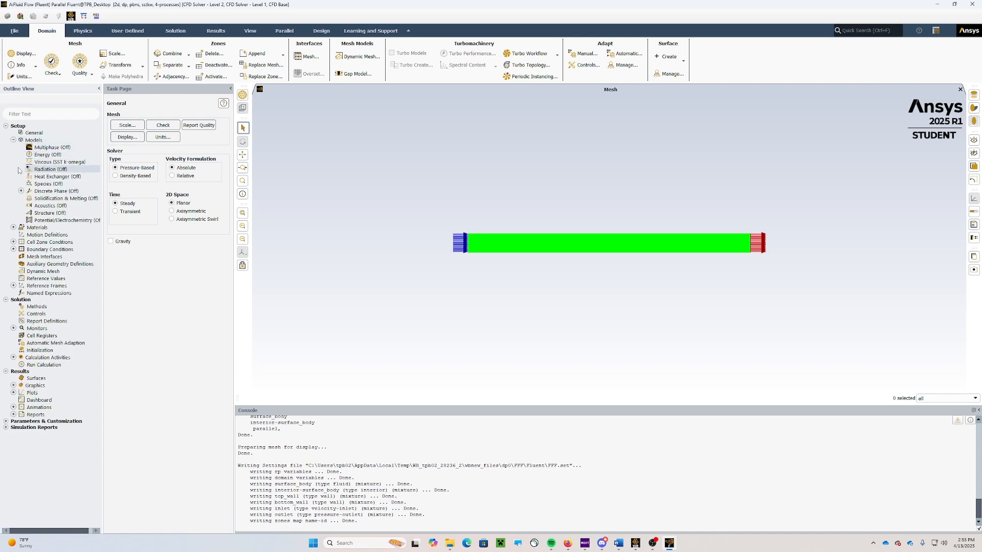
{"action": "right_click", "coordinate": [48, 166]}
{"action": "left_click", "coordinate": [53, 169]}
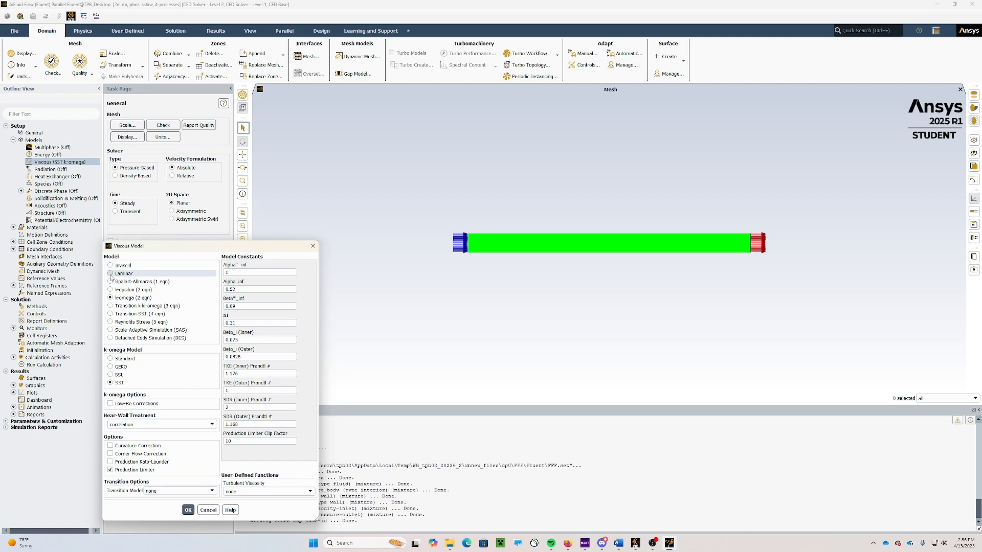
{"action": "left_click", "coordinate": [111, 273]}
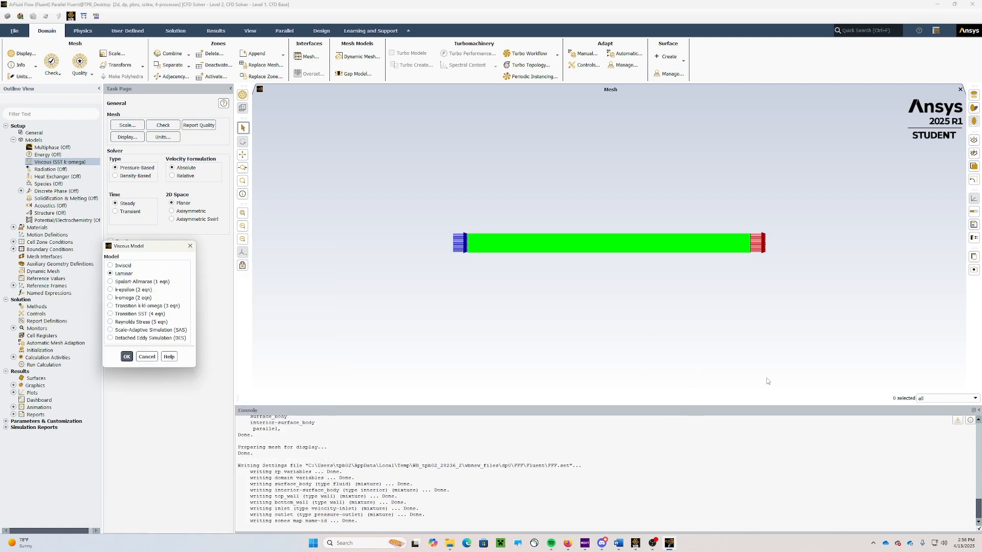
{"action": "left_click", "coordinate": [127, 357]}
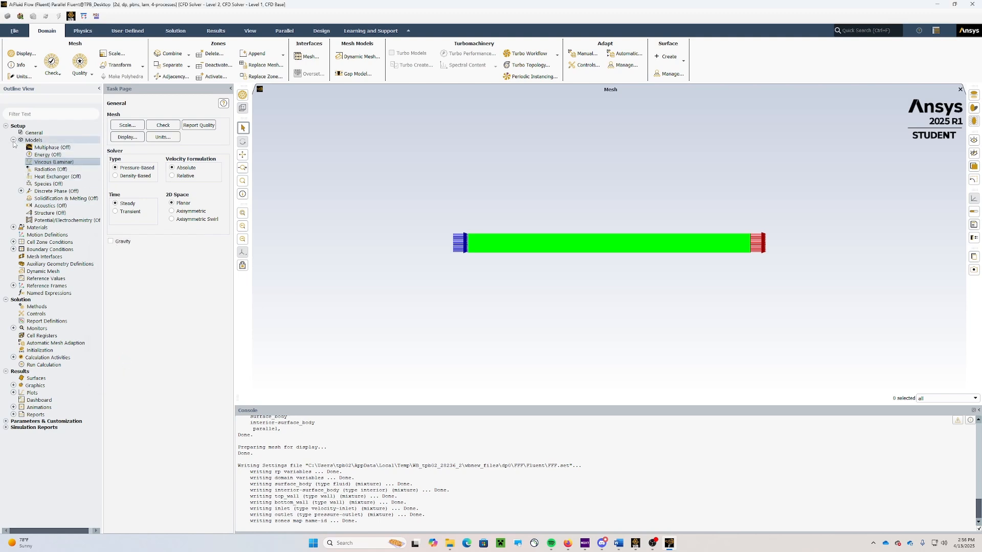
{"action": "left_click", "coordinate": [14, 140]}
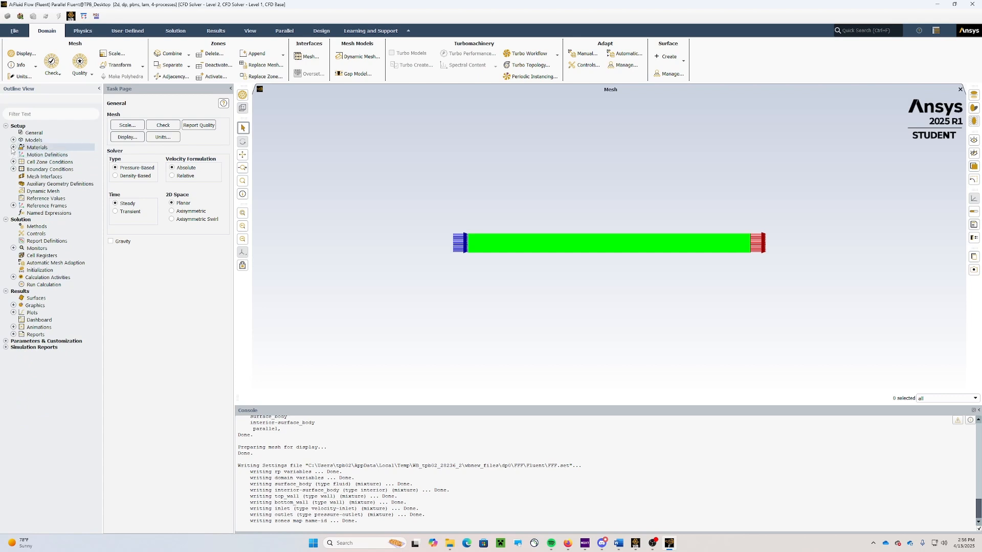
Set the fluid material air to a constant density of 1 kg/m³ and a constant viscosity of 0.001 kg/(m s)
{"action": "left_click", "coordinate": [14, 147]}
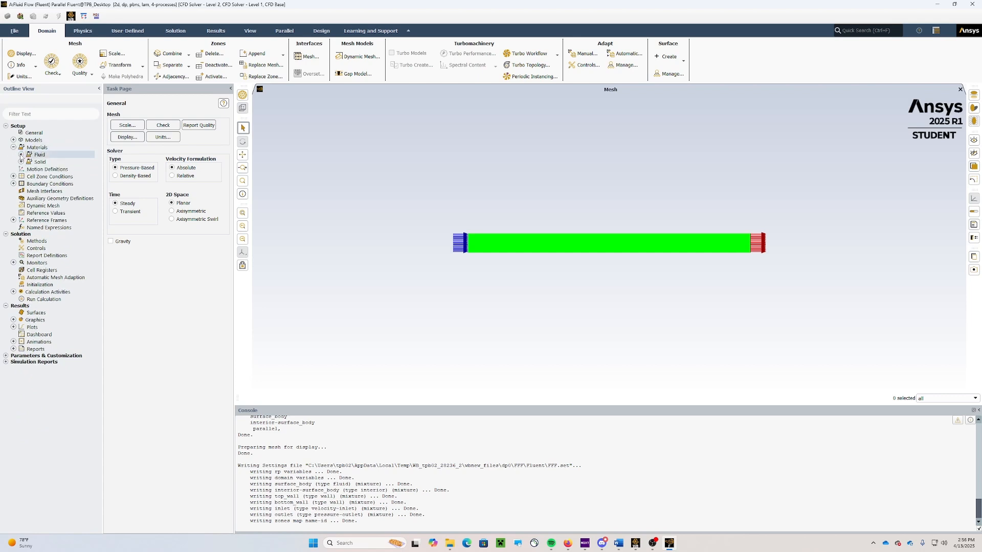
{"action": "left_click", "coordinate": [21, 154]}
{"action": "double_click", "coordinate": [45, 162]}
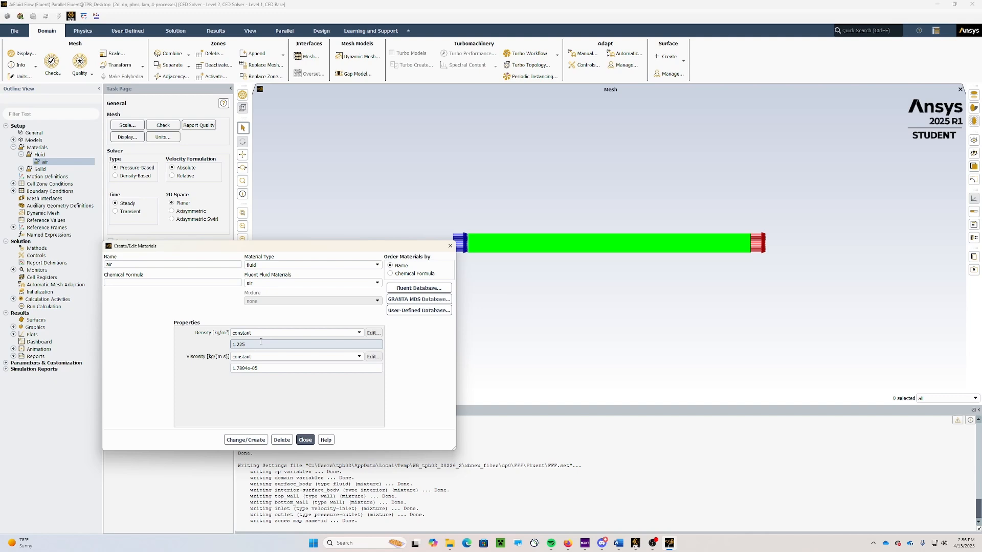
{"action": "double_click", "coordinate": [261, 342]}
{"action": "key", "text": "BackSpace"}
{"action": "left_click_drag", "start_coordinate": [265, 368], "coordinate": [201, 368]}
{"action": "type", "text": "0.001"}
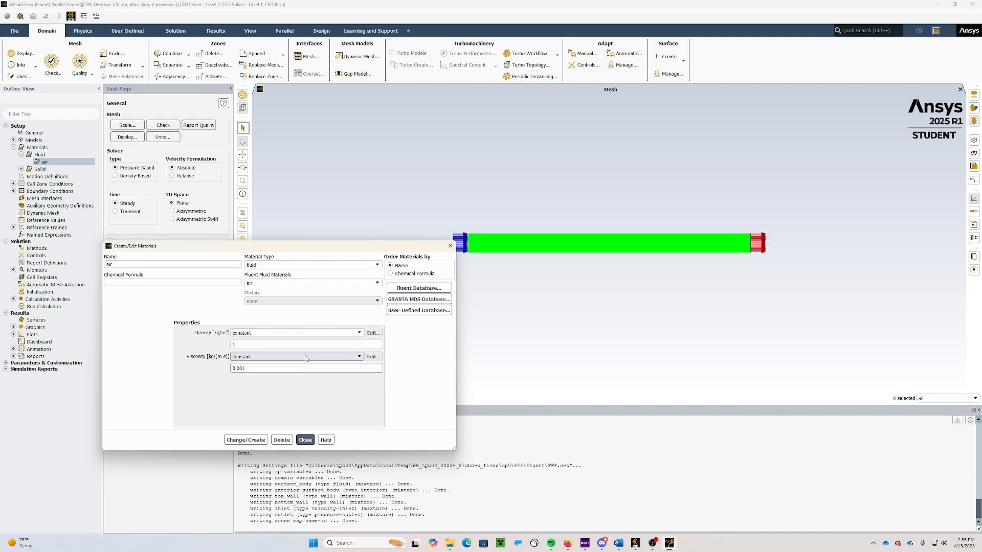
{"action": "left_click", "coordinate": [246, 440]}
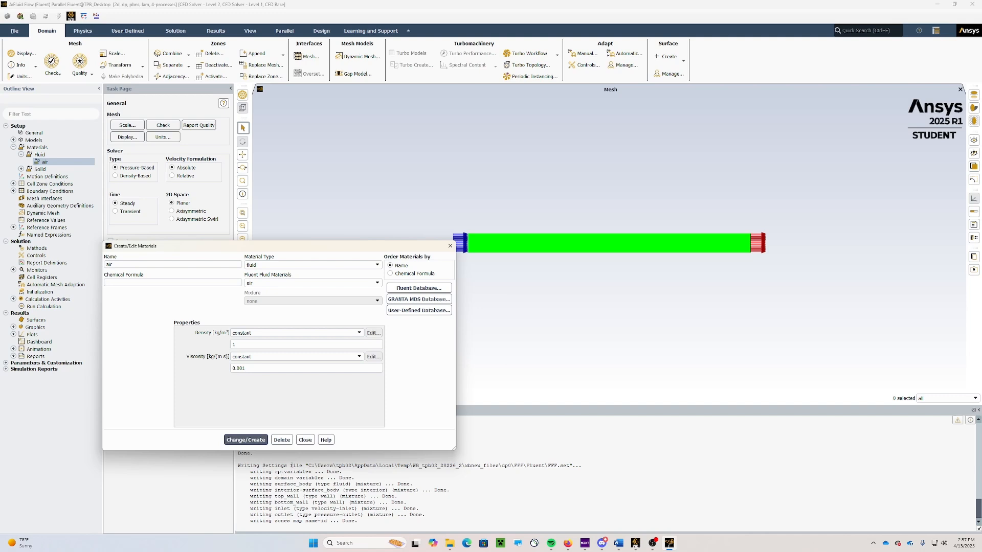
{"action": "left_click", "coordinate": [305, 440]}
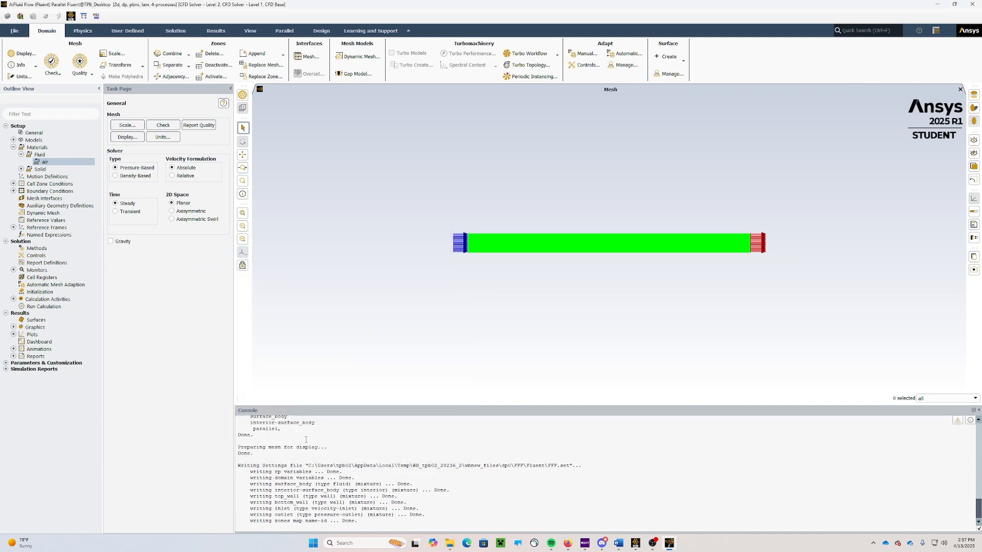
{"action": "left_click", "coordinate": [14, 147]}
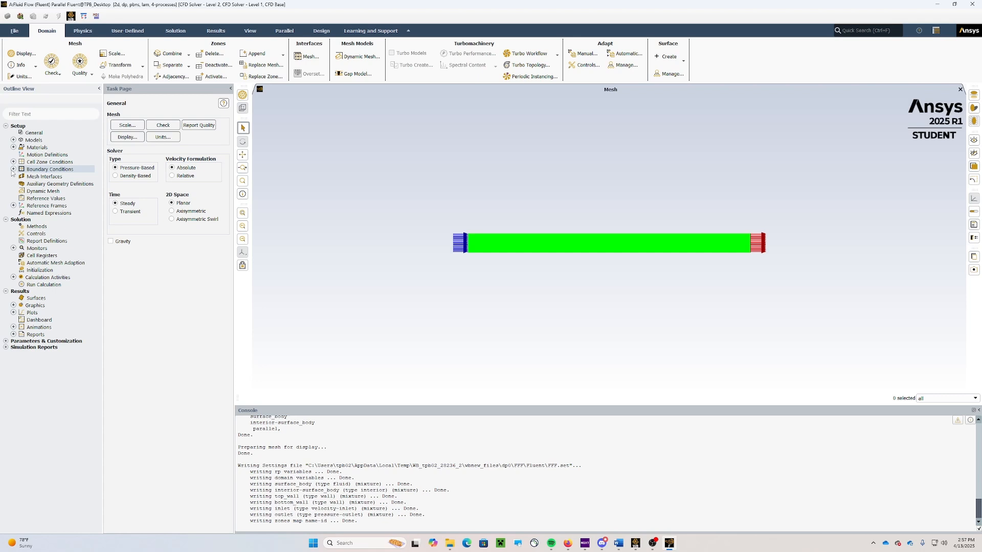
Open the boundary conditions and check the wall motion and shear condition of bottom_wall, leaving them as they are
{"action": "left_click", "coordinate": [13, 169]}
{"action": "double_click", "coordinate": [39, 170]}
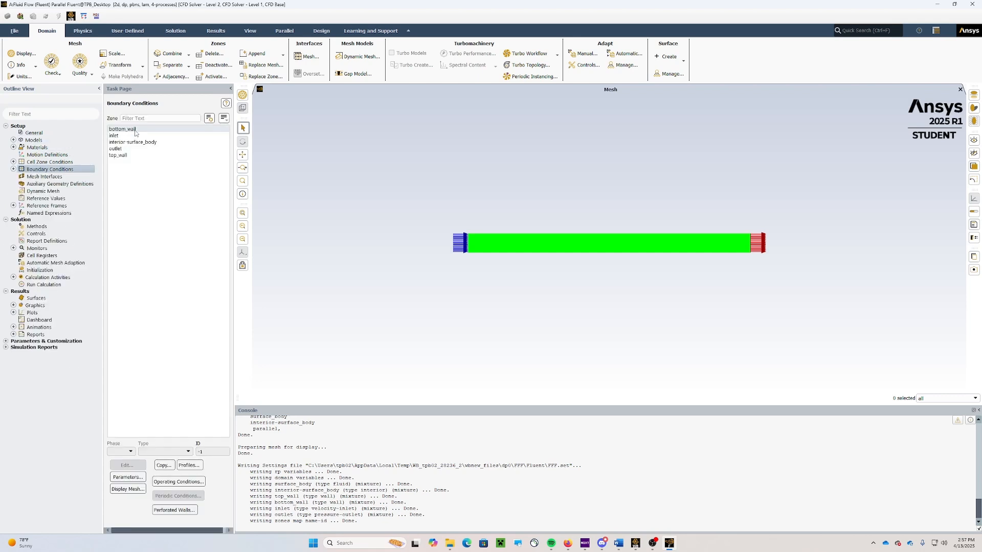
{"action": "left_click", "coordinate": [135, 131]}
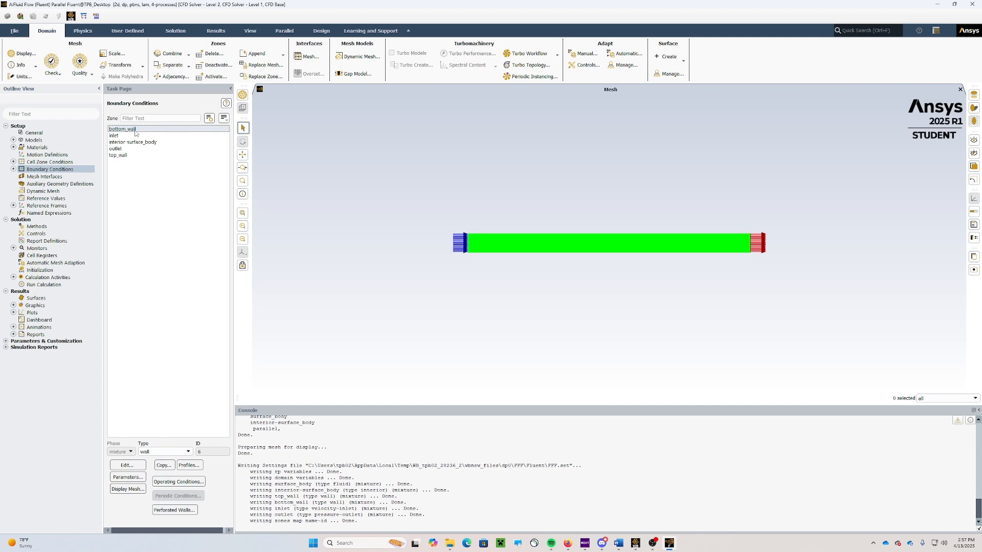
{"action": "double_click", "coordinate": [135, 130]}
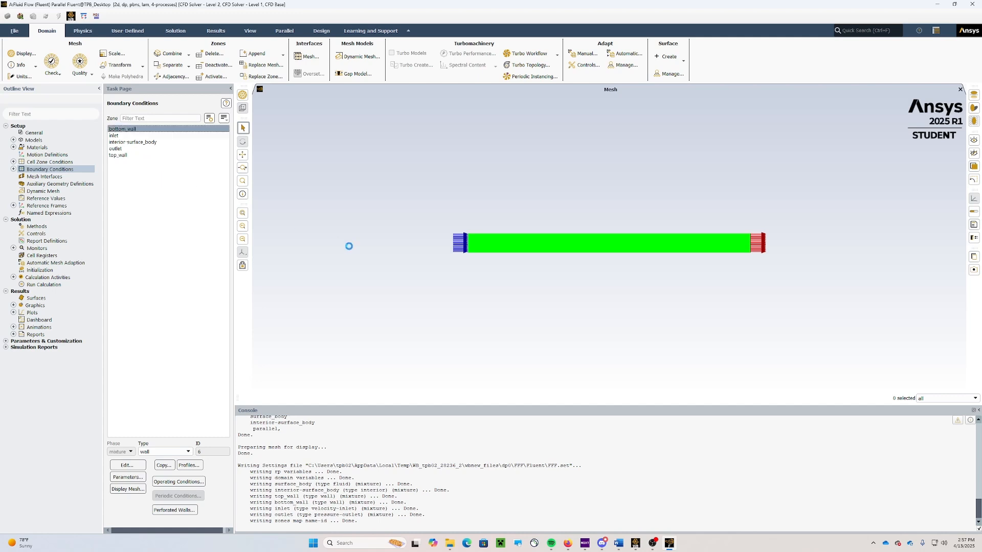
{"action": "left_click_drag", "start_coordinate": [178, 250], "coordinate": [246, 196]}
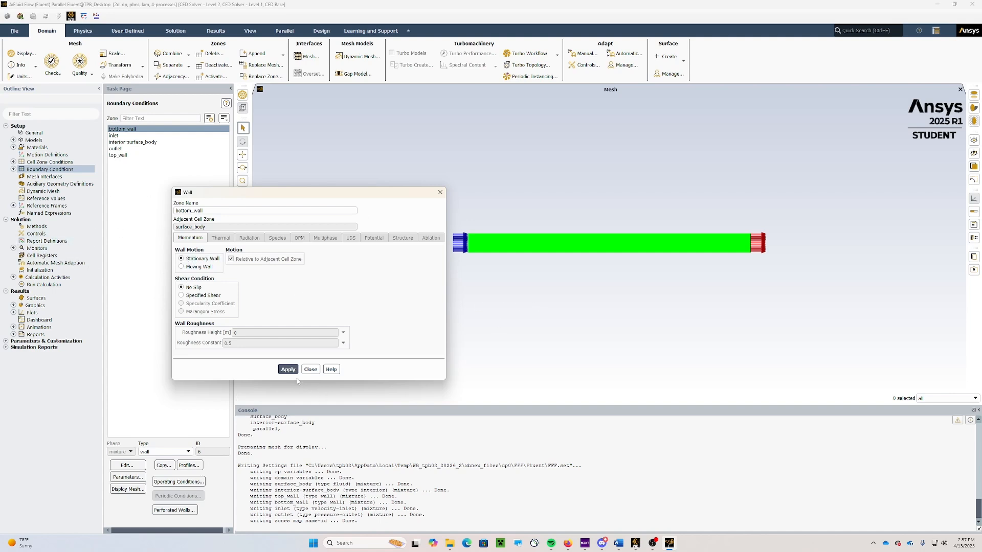
{"action": "left_click", "coordinate": [311, 369]}
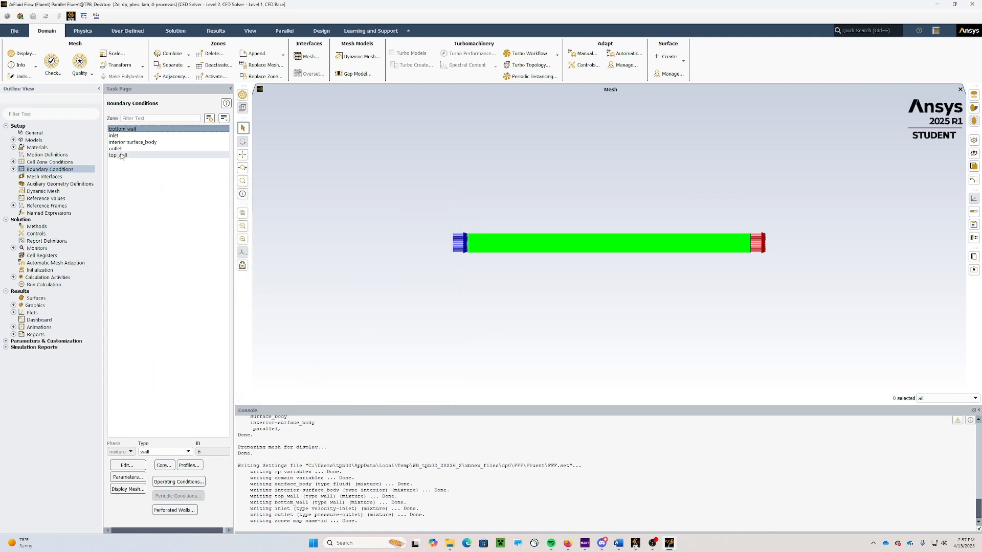
Set the velocity magnitude of the inlet boundary and apply it
{"action": "left_click", "coordinate": [114, 136]}
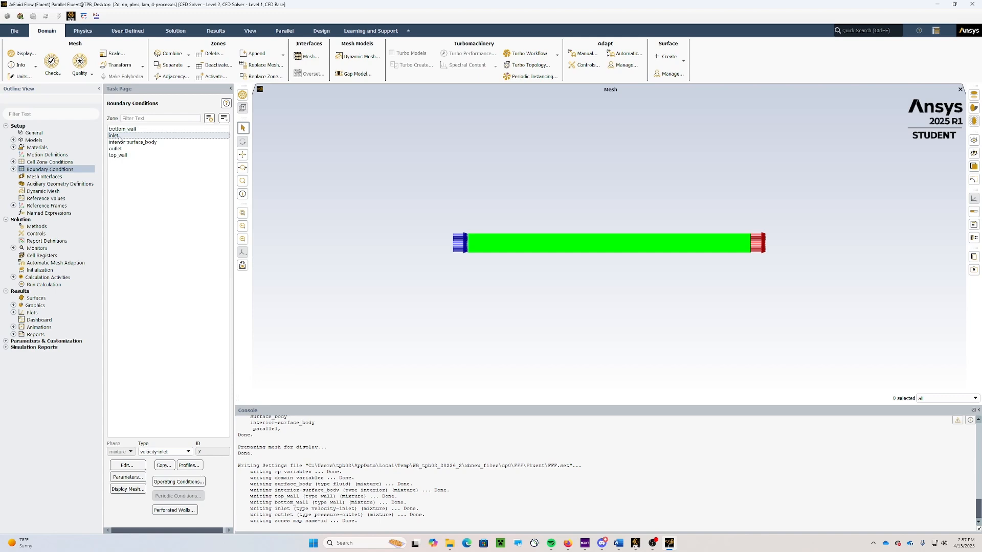
{"action": "double_click", "coordinate": [116, 135]}
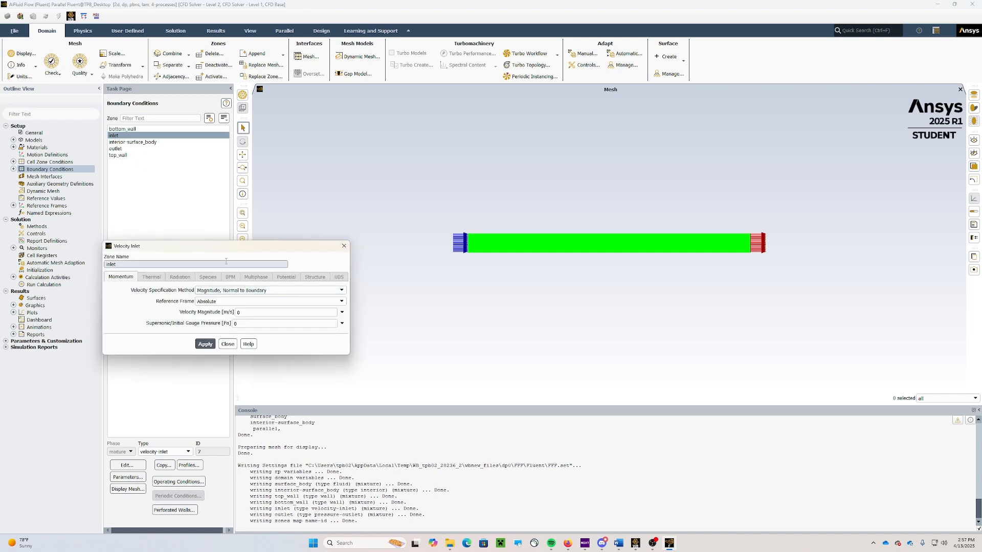
{"action": "left_click_drag", "start_coordinate": [226, 247], "coordinate": [373, 278]}
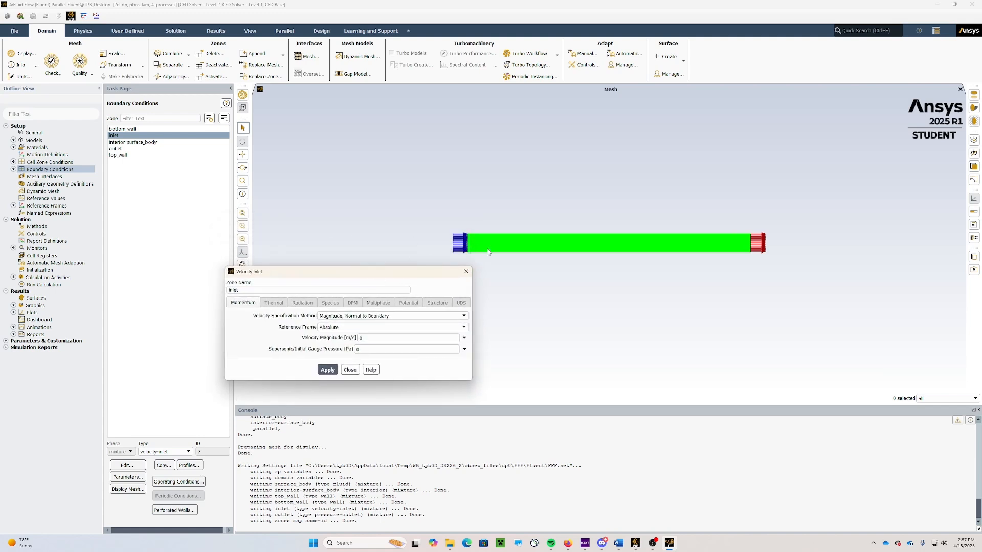
{"action": "left_click", "coordinate": [381, 338]}
{"action": "left_click", "coordinate": [332, 371]}
{"action": "left_click", "coordinate": [350, 371]}
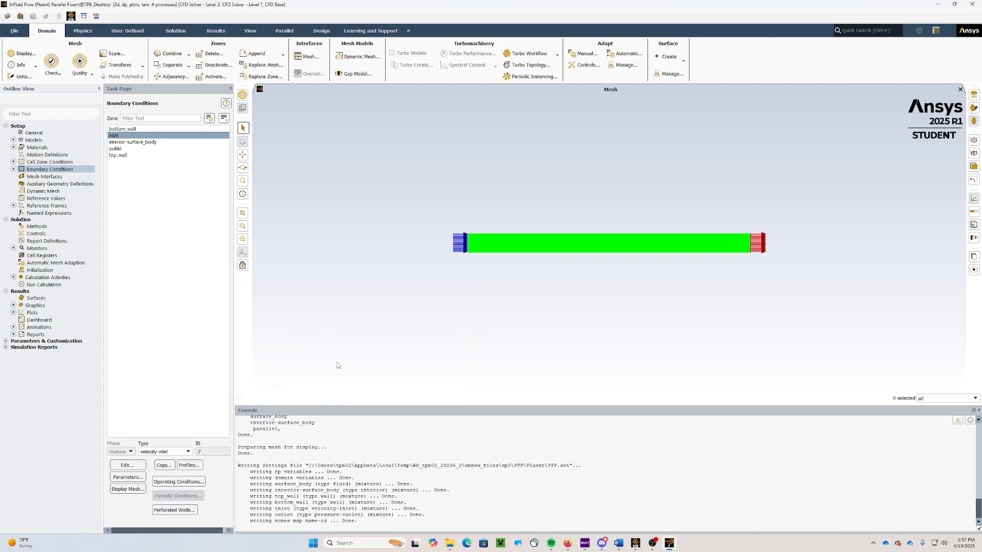
Enable Prevent Reverse Flow on the outlet pressure boundary and apply it
{"action": "left_click", "coordinate": [137, 148]}
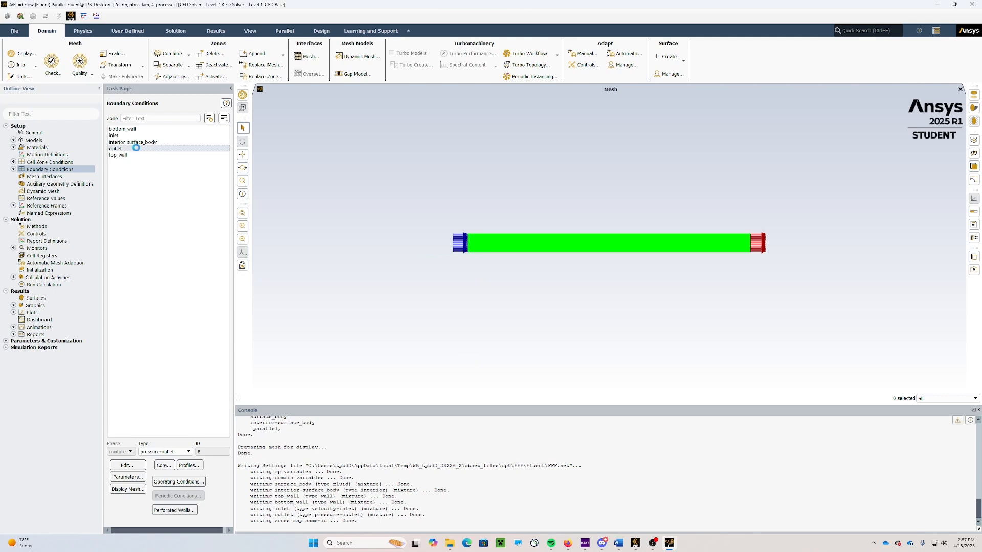
{"action": "double_click", "coordinate": [137, 149]}
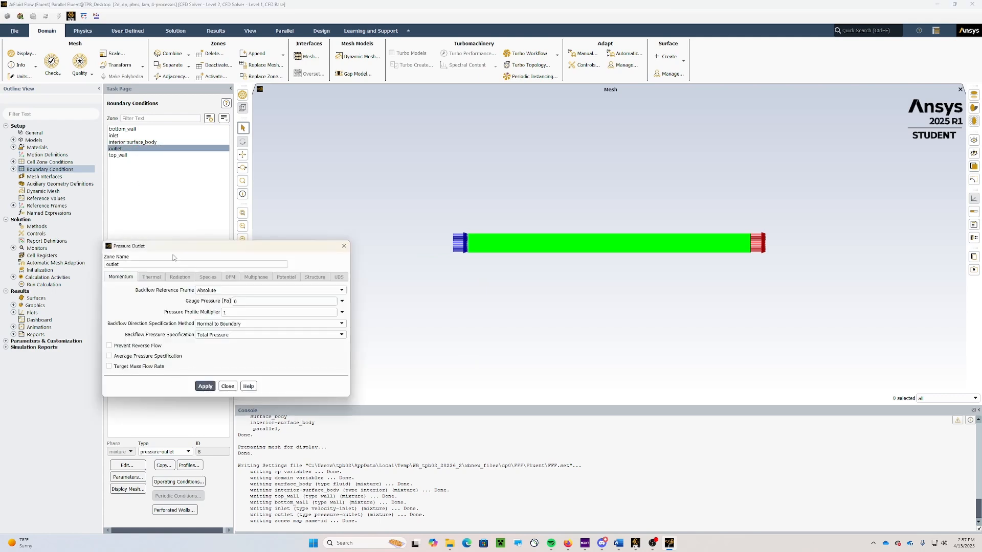
{"action": "left_click_drag", "start_coordinate": [173, 246], "coordinate": [230, 242]}
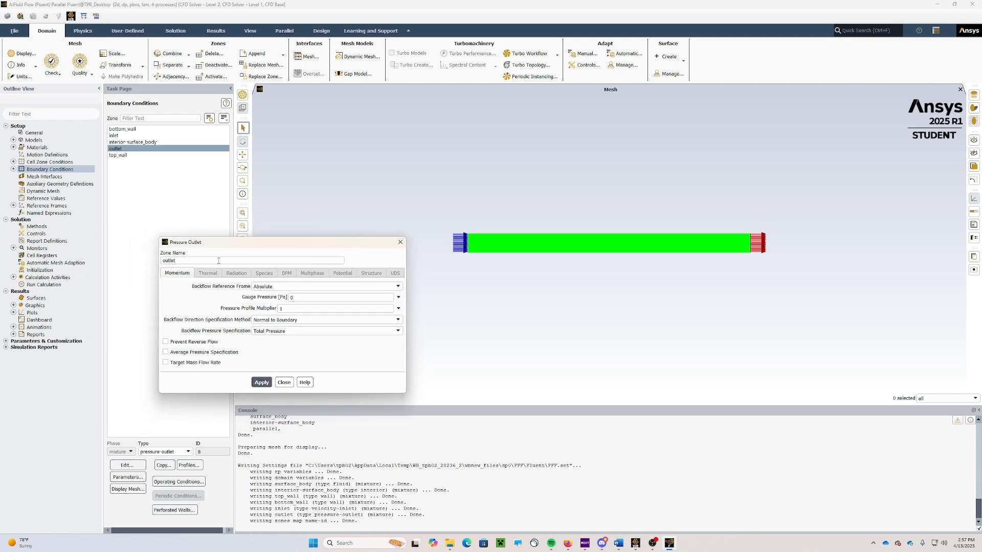
{"action": "left_click", "coordinate": [166, 342]}
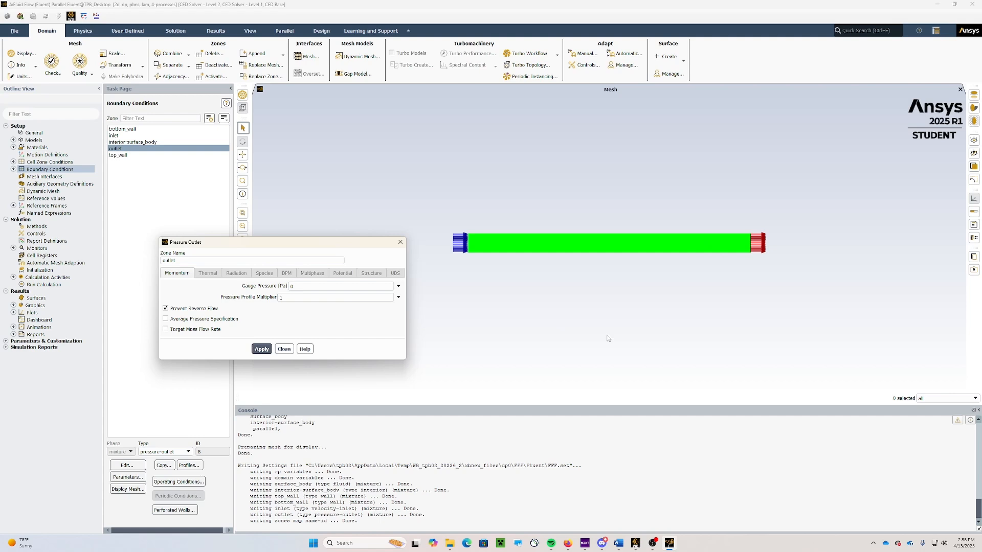
{"action": "left_click", "coordinate": [263, 350]}
{"action": "left_click", "coordinate": [284, 350]}
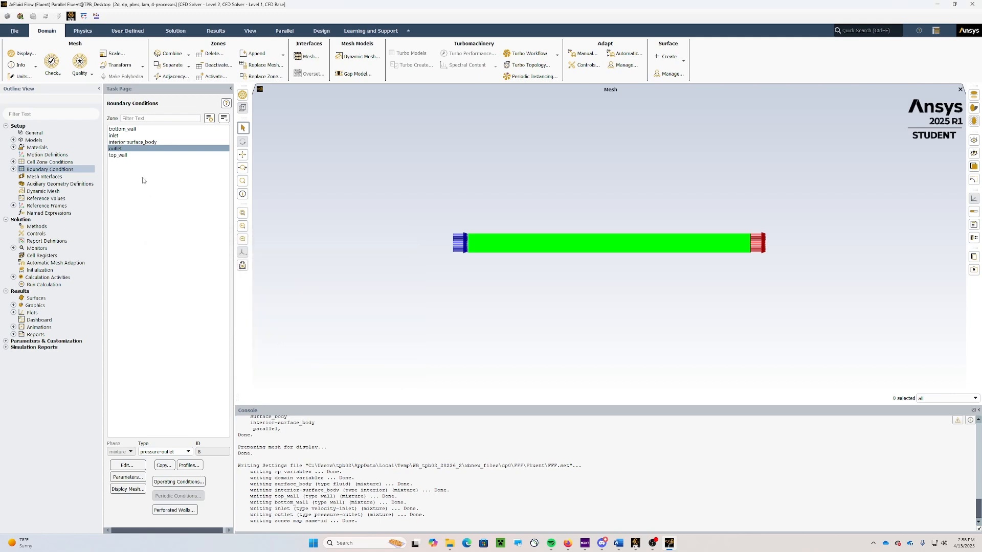
Make top_wall a moving wall with a translational speed of 3 m/s in the X direction, and apply it
{"action": "left_click", "coordinate": [127, 155]}
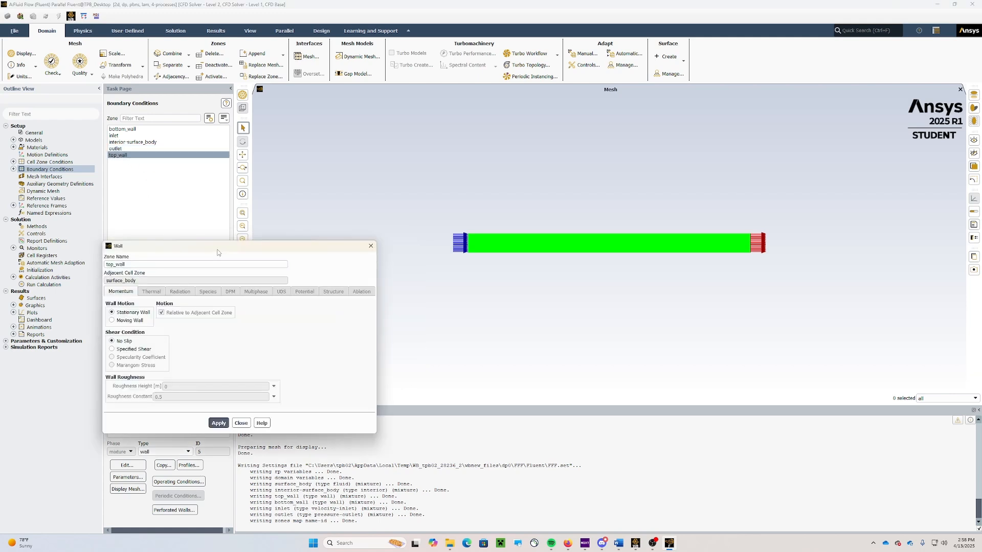
{"action": "left_click_drag", "start_coordinate": [218, 252], "coordinate": [294, 172]}
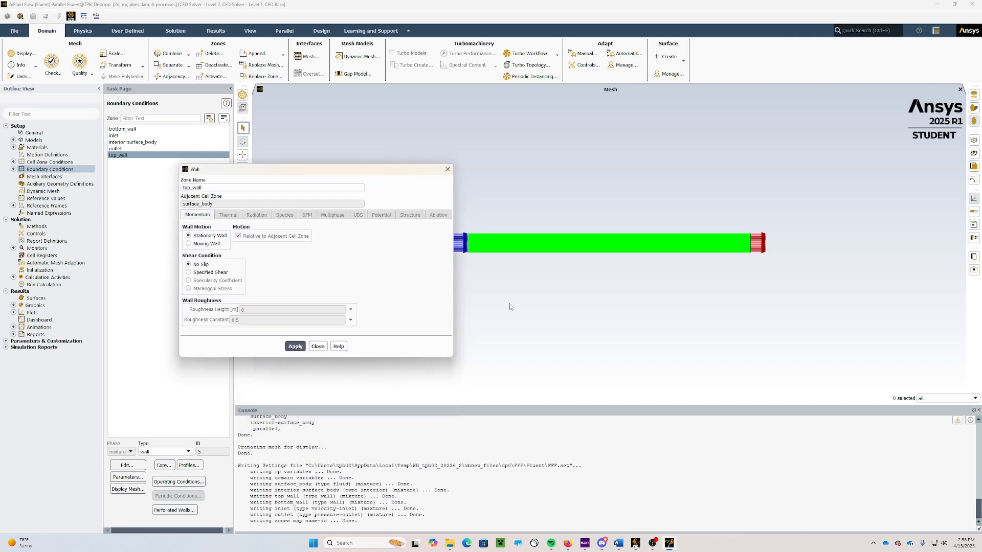
{"action": "left_click", "coordinate": [205, 243]}
{"action": "left_click", "coordinate": [365, 235]}
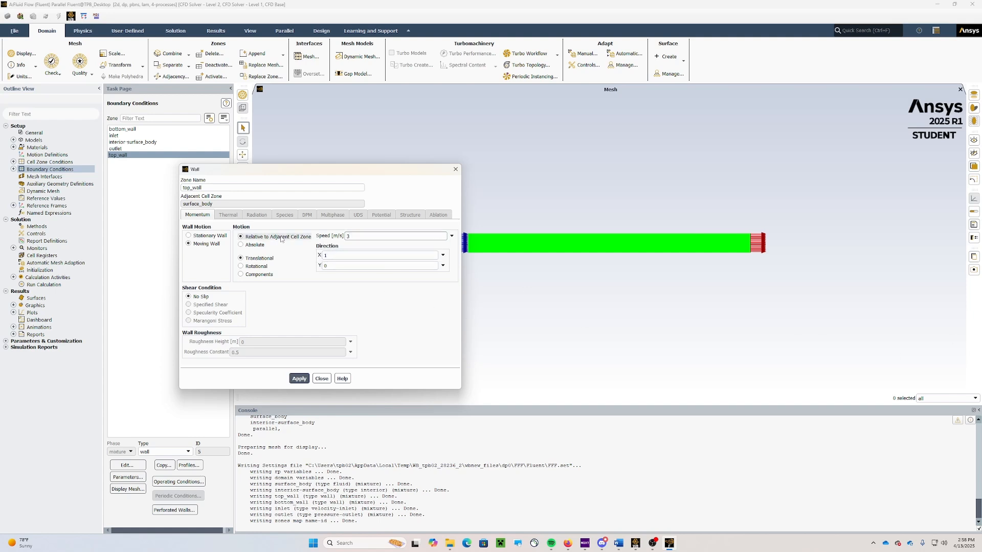
{"action": "left_click", "coordinate": [309, 380]}
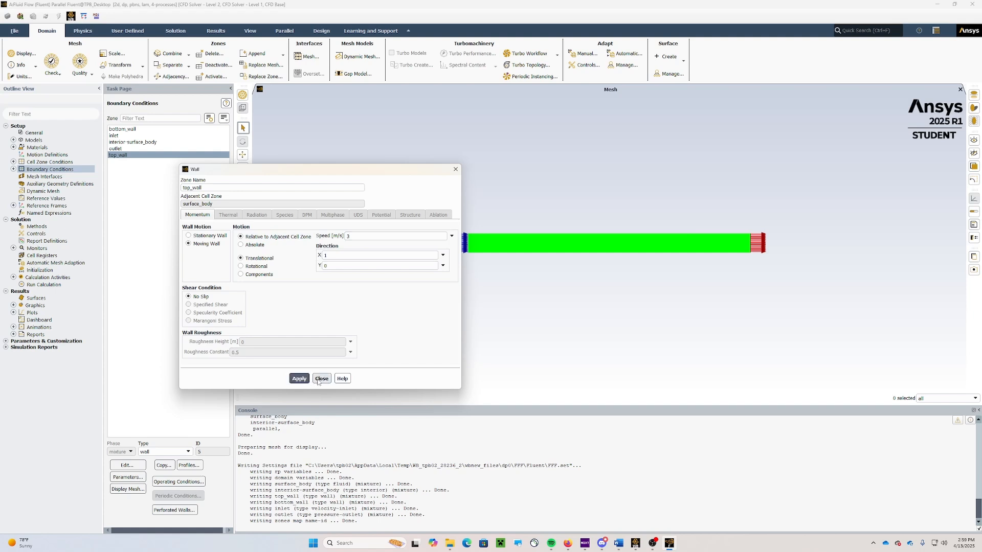
{"action": "left_click", "coordinate": [321, 379]}
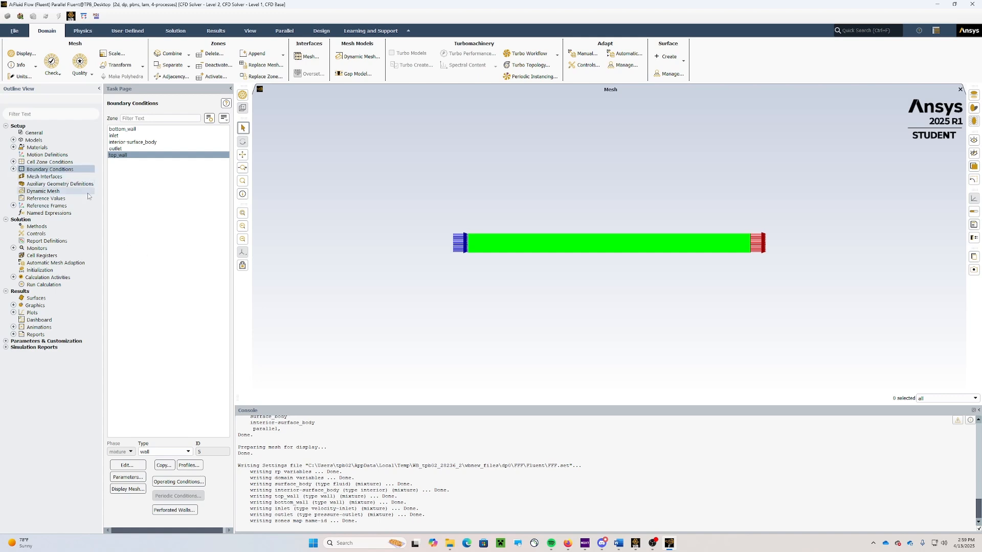
Compute the reference values from the inlet
{"action": "left_click", "coordinate": [73, 198]}
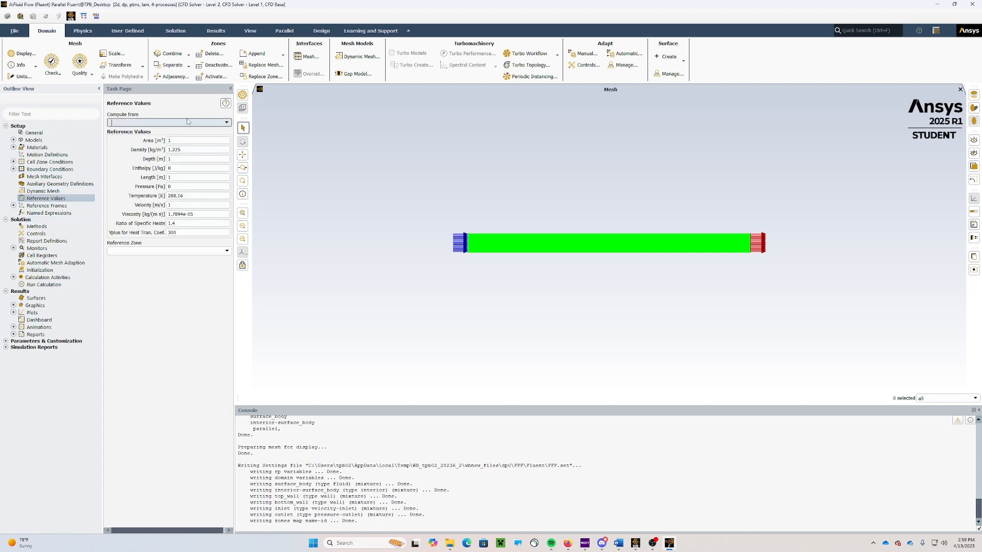
{"action": "left_click", "coordinate": [227, 123]}
{"action": "left_click", "coordinate": [137, 149]}
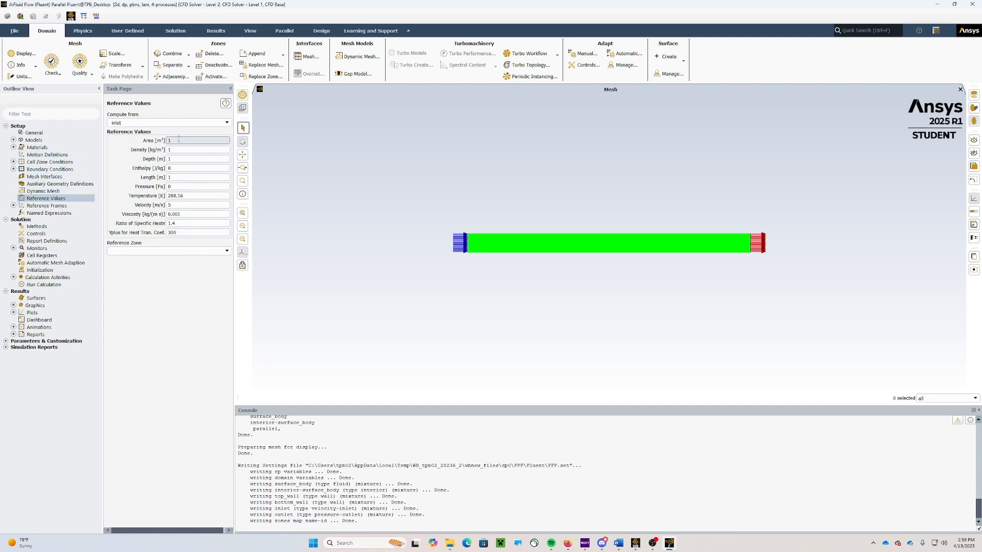
Initialize the solution with hybrid initialization and check the console output
{"action": "left_click", "coordinate": [40, 270]}
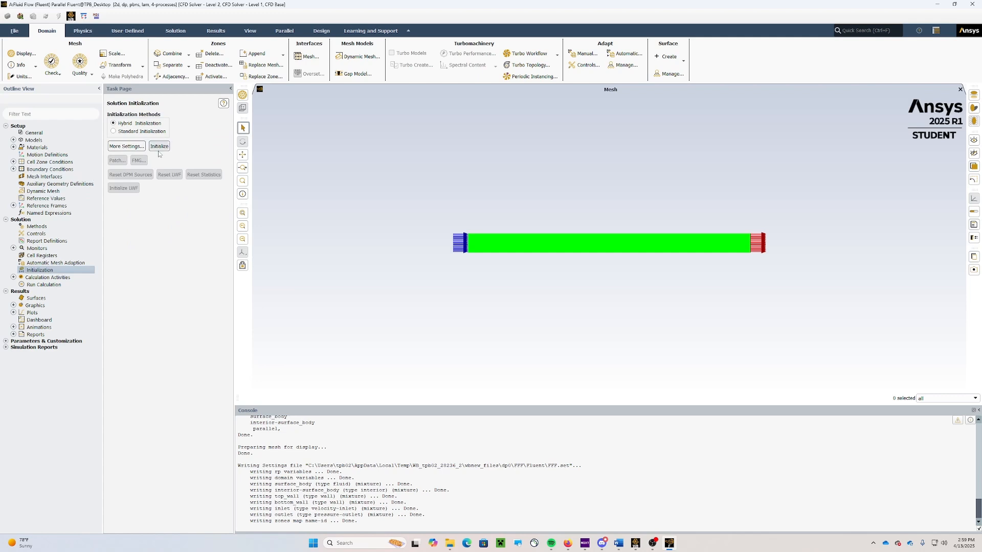
{"action": "left_click", "coordinate": [159, 148]}
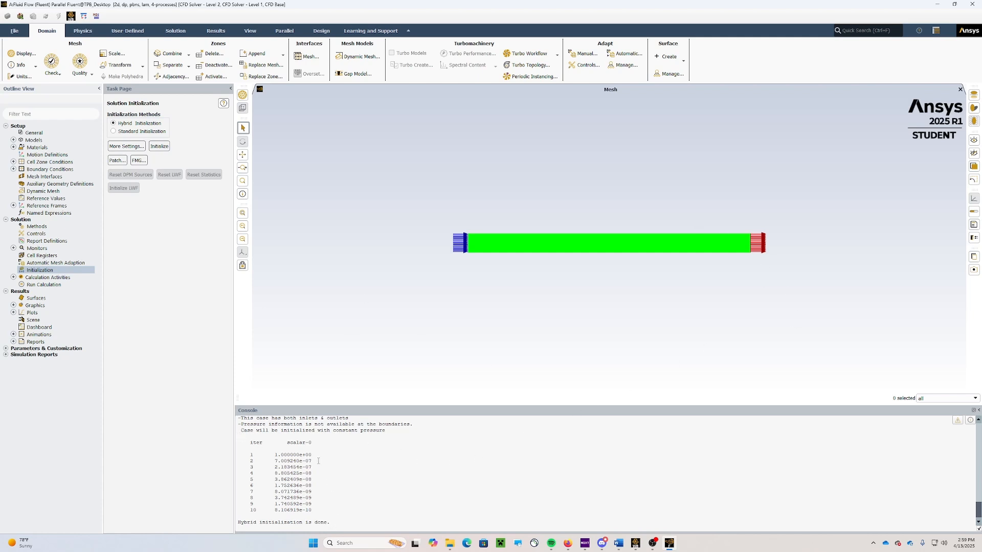
{"action": "scroll", "coordinate": [353, 450], "scroll_direction": "up", "scroll_amount": 2}
{"action": "scroll", "coordinate": [385, 435], "scroll_direction": "down", "scroll_amount": 2}
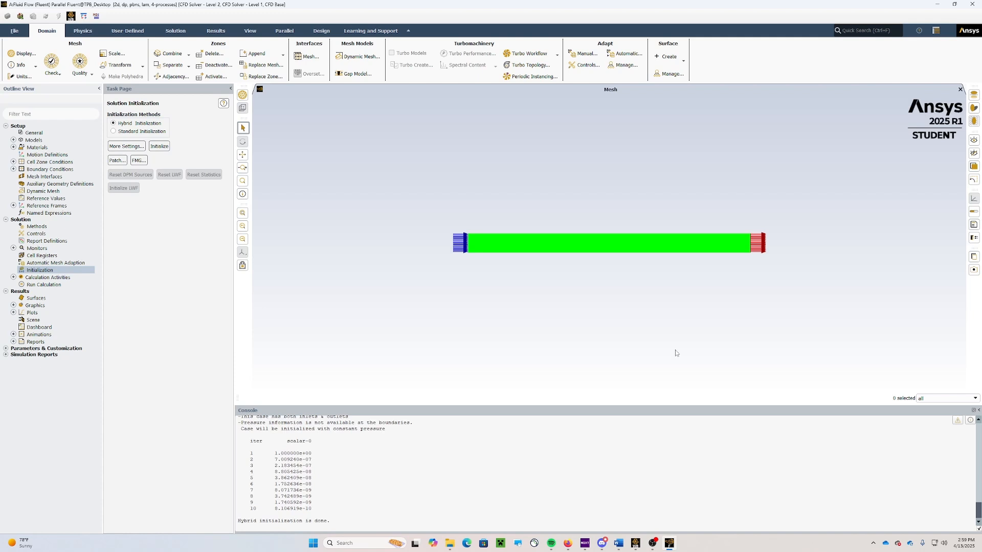
Set the number of iterations to 500, run the calculation and dismiss the completion notice
{"action": "left_click", "coordinate": [60, 285]}
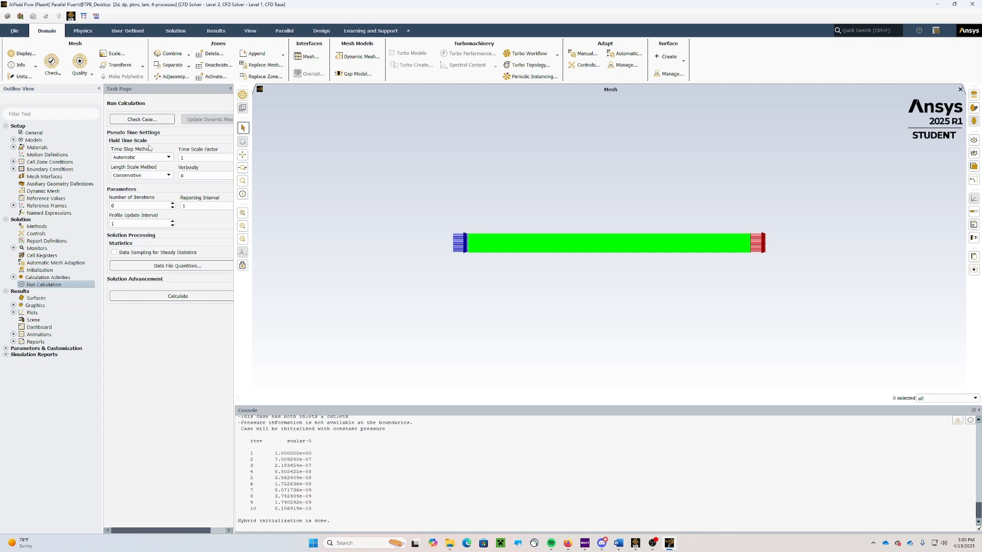
{"action": "left_click", "coordinate": [131, 204]}
{"action": "left_click", "coordinate": [633, 200]}
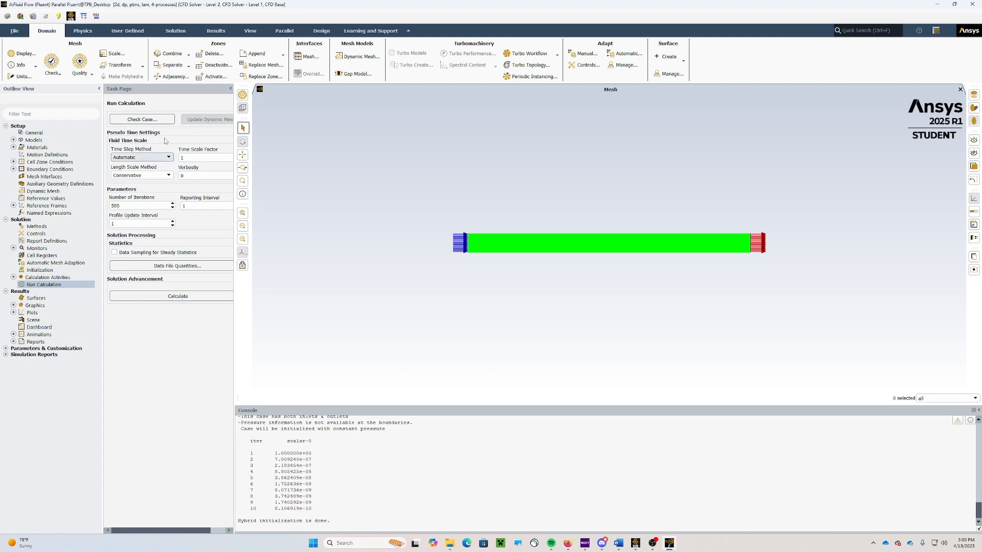
{"action": "left_click", "coordinate": [173, 296]}
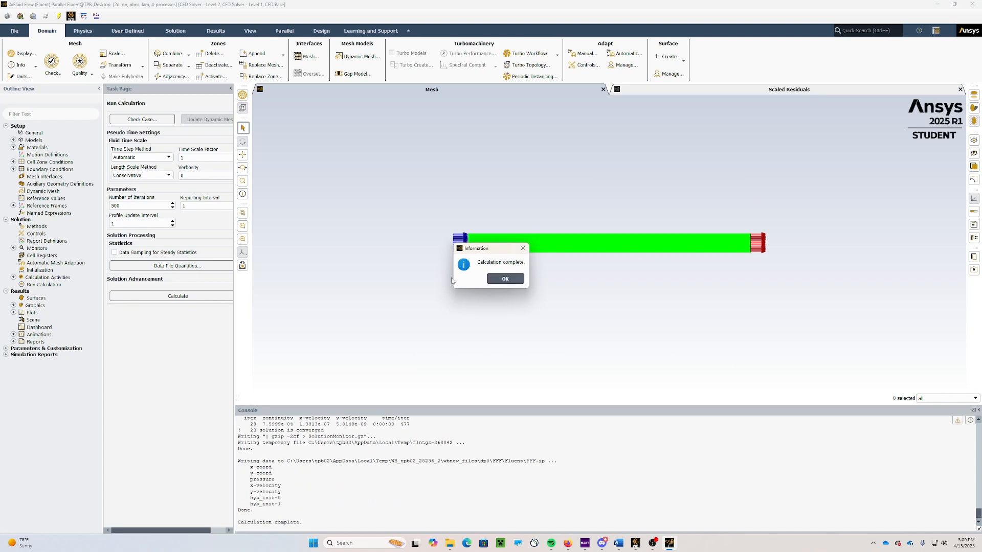
{"action": "left_click", "coordinate": [505, 278]}
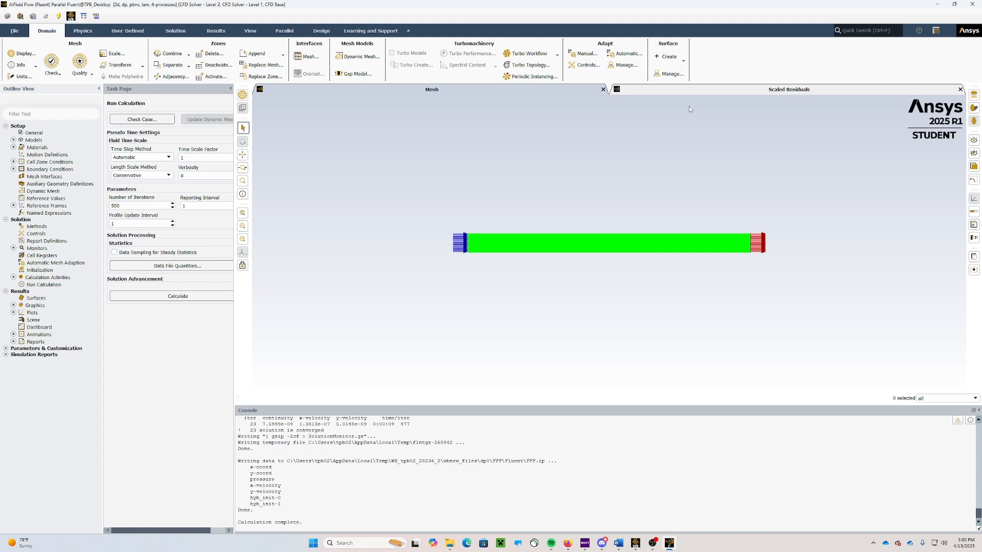
Examine the scaled residuals plot for continuity, x-velocity and y-velocity, and return to the mesh view
{"action": "left_click", "coordinate": [725, 92]}
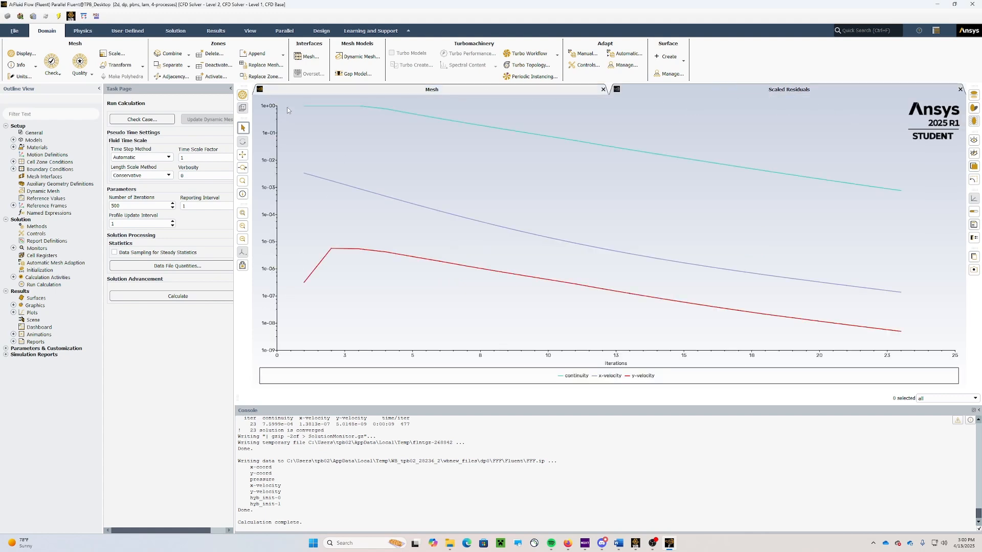
{"action": "mouse_move", "coordinate": [901, 333]}
{"action": "mouse_move", "coordinate": [901, 295]}
{"action": "left_click", "coordinate": [447, 91]}
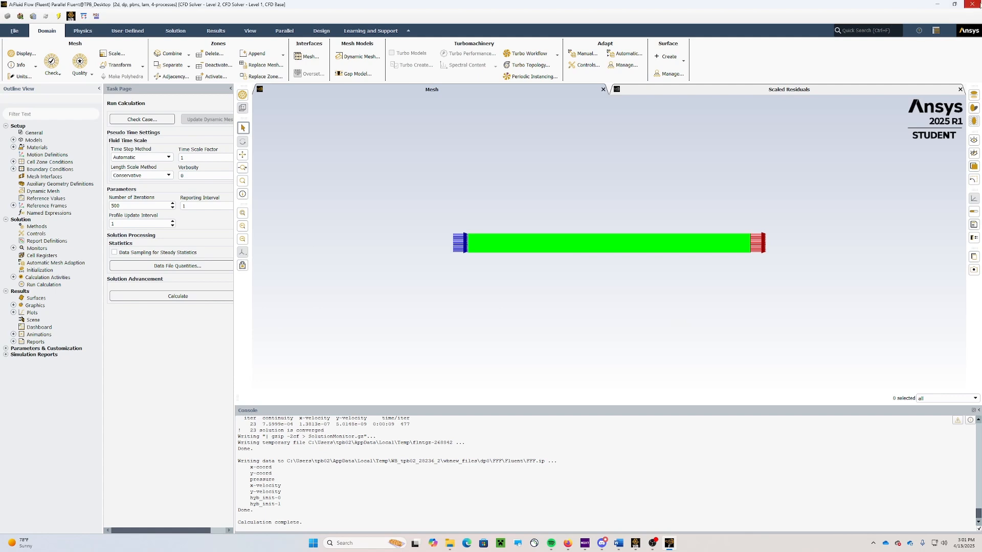
Switch to Workbench, open the Results of the Fluid Flow system in CFD-Post and face the channel straight onto the XY plane
{"action": "left_click", "coordinate": [938, 4]}
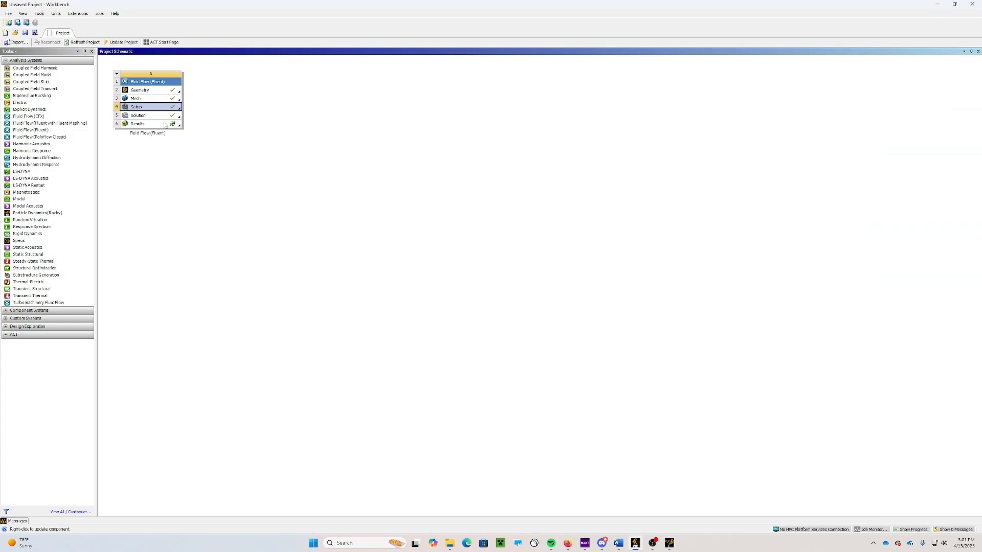
{"action": "right_click", "coordinate": [165, 126]}
{"action": "left_click", "coordinate": [100, 174]}
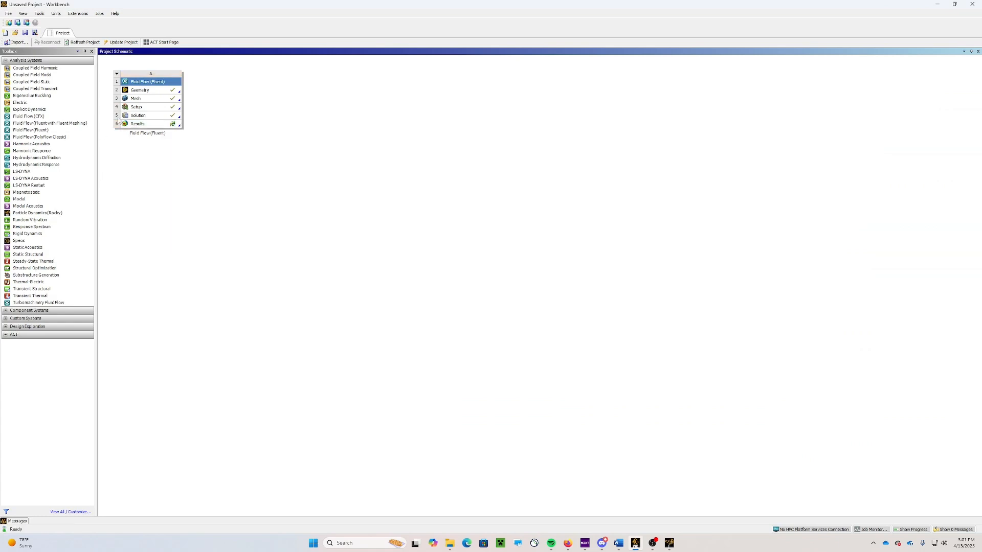
{"action": "right_click", "coordinate": [161, 128]}
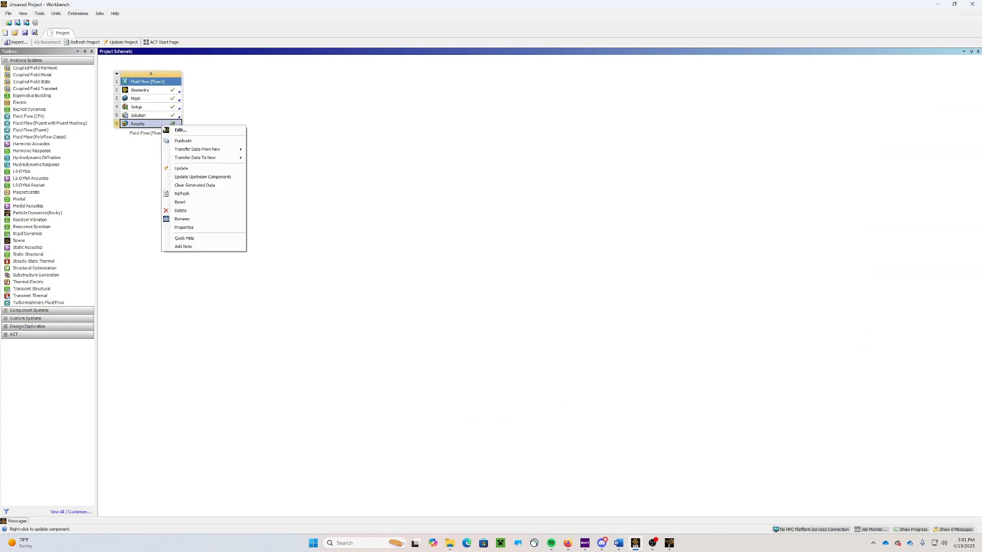
{"action": "left_click", "coordinate": [189, 131]}
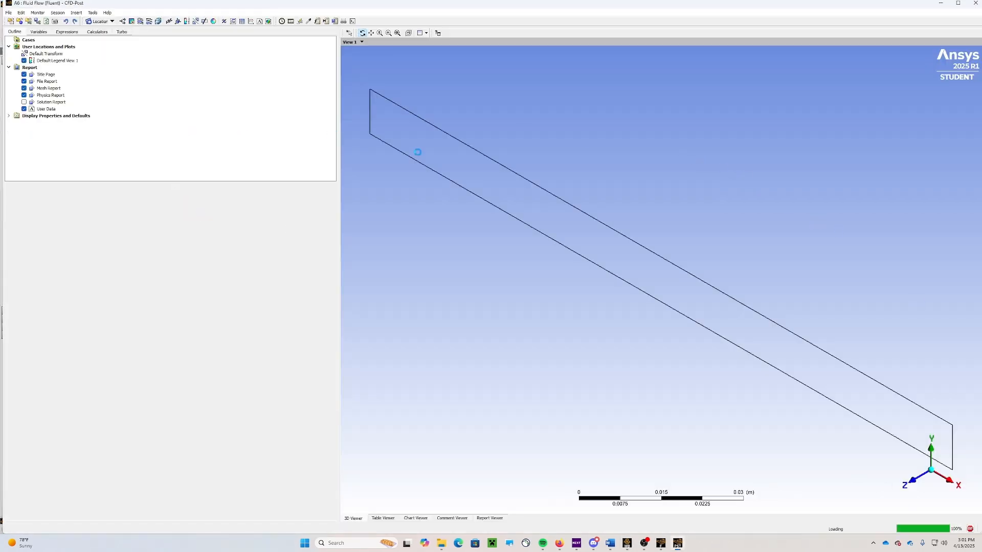
{"action": "left_click", "coordinate": [958, 4]}
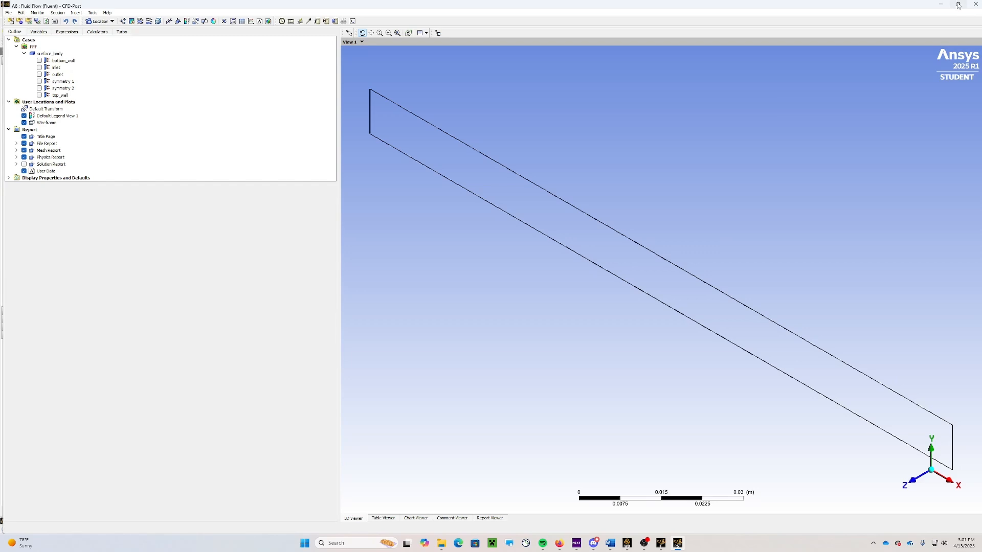
{"action": "left_click", "coordinate": [911, 484]}
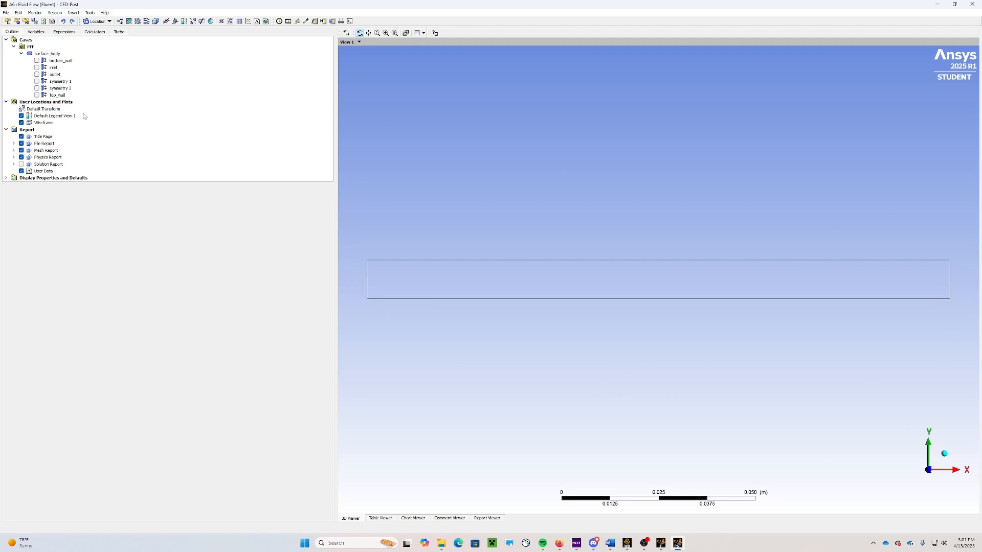
{"action": "left_click", "coordinate": [13, 47]}
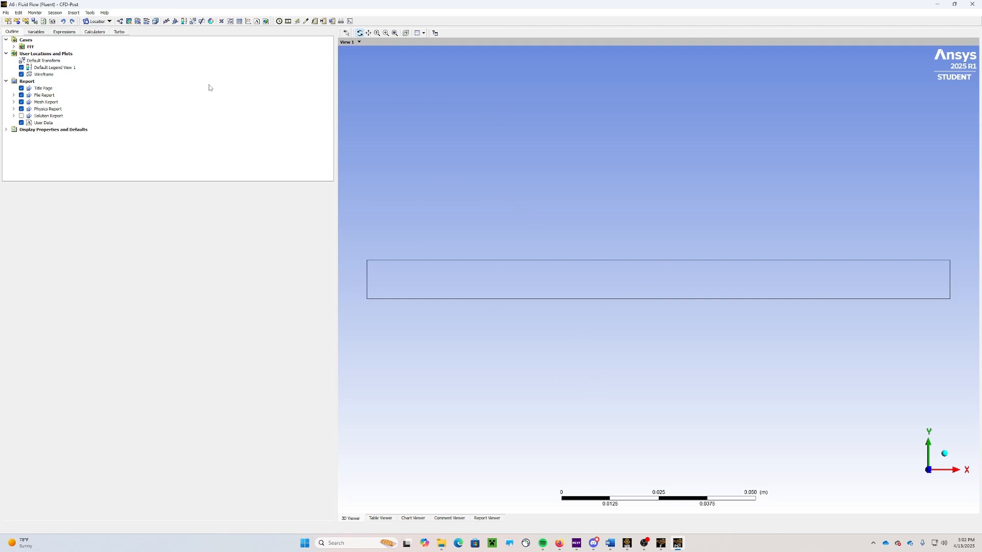
Insert a line location named Midpoint
{"action": "left_click", "coordinate": [109, 22]}
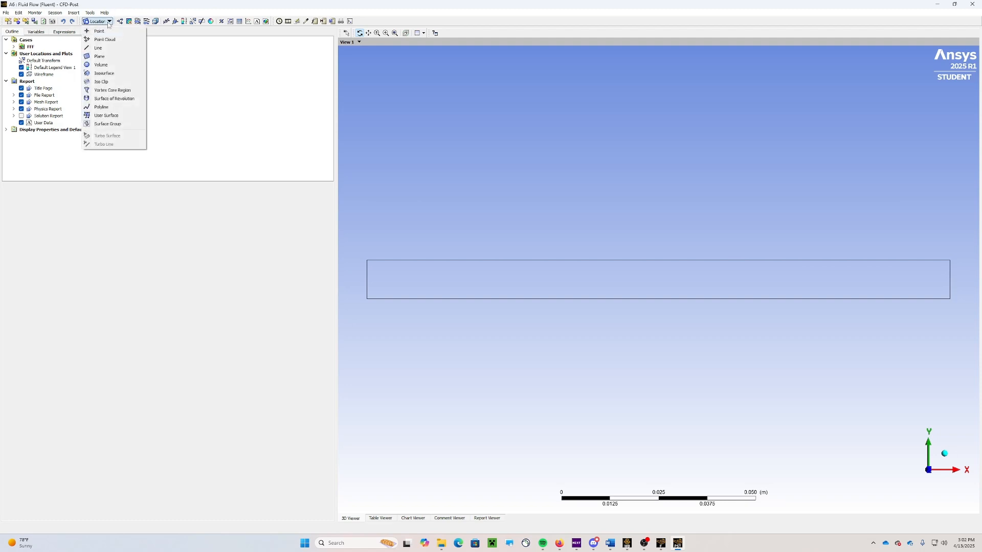
{"action": "left_click", "coordinate": [100, 48]}
{"action": "type", "text": "Midpoint"}
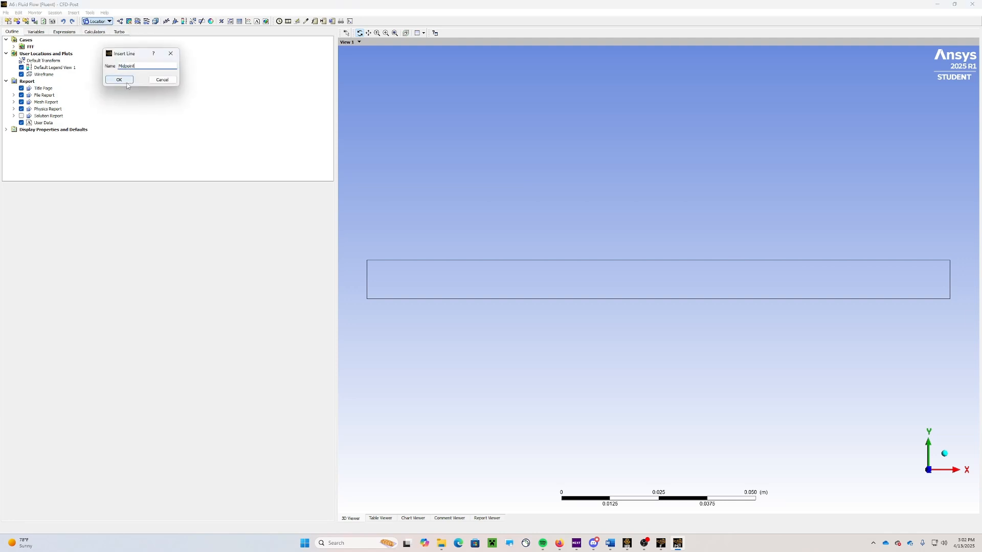
{"action": "left_click", "coordinate": [127, 82]}
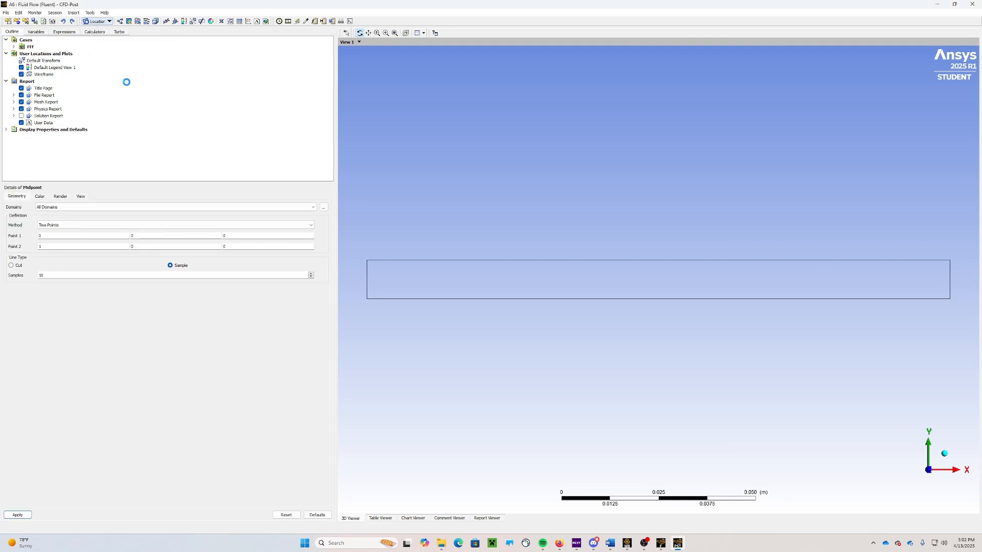
Define the Midpoint line from (0.075, 0, 0) to (0.075, 0.01, 0) with 100 samples and apply it
{"action": "left_click", "coordinate": [55, 236]}
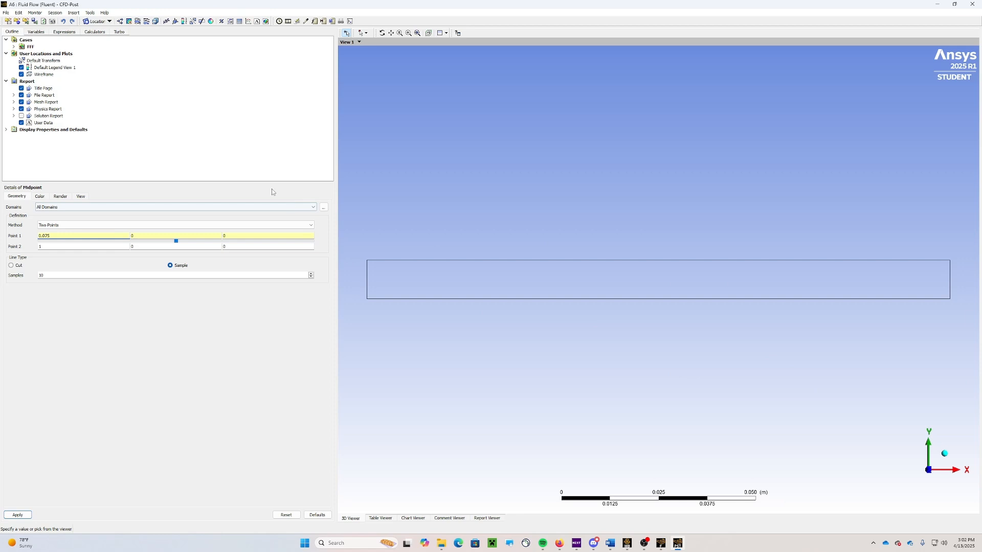
{"action": "left_click", "coordinate": [69, 245]}
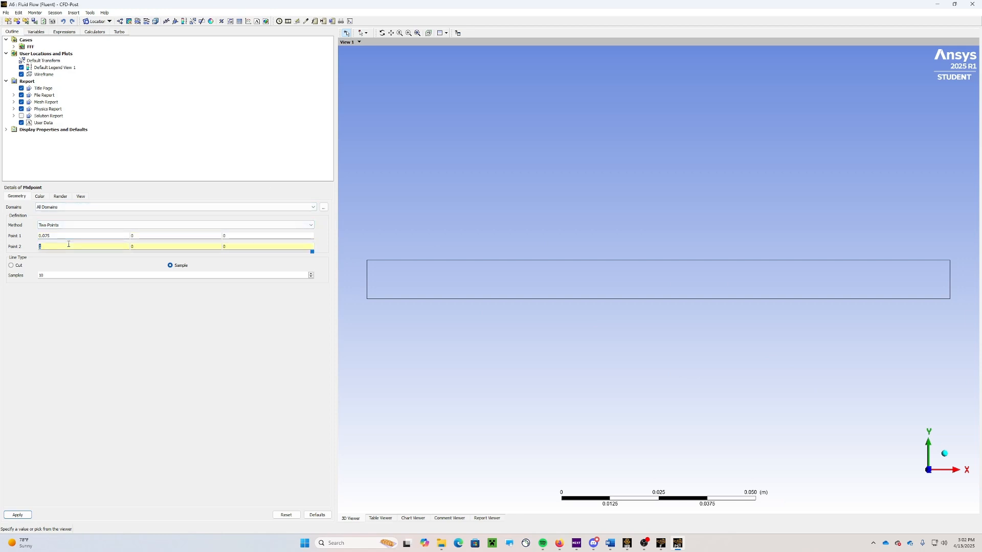
{"action": "type", "text": "0.075"}
{"action": "left_click", "coordinate": [147, 247]}
{"action": "left_click", "coordinate": [61, 275]}
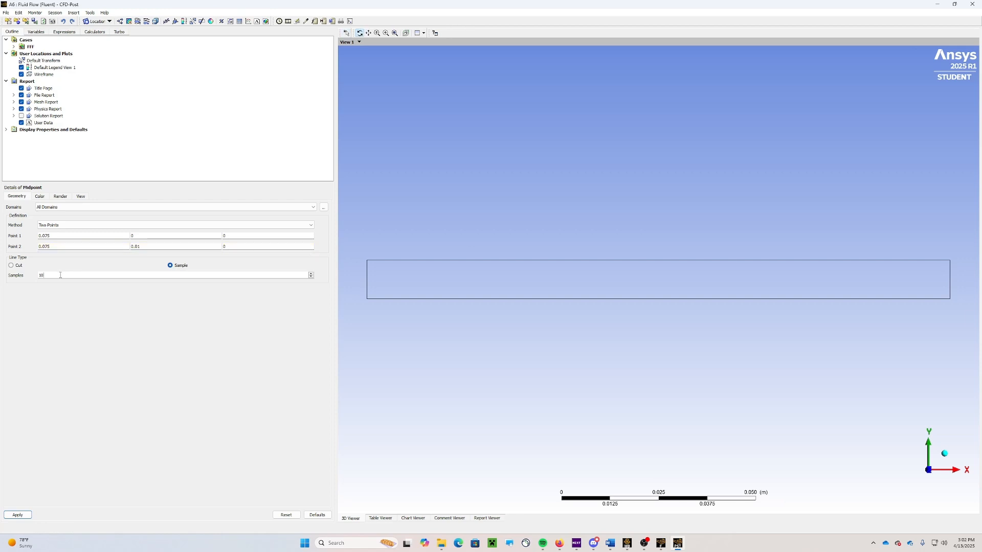
{"action": "left_click", "coordinate": [17, 516]}
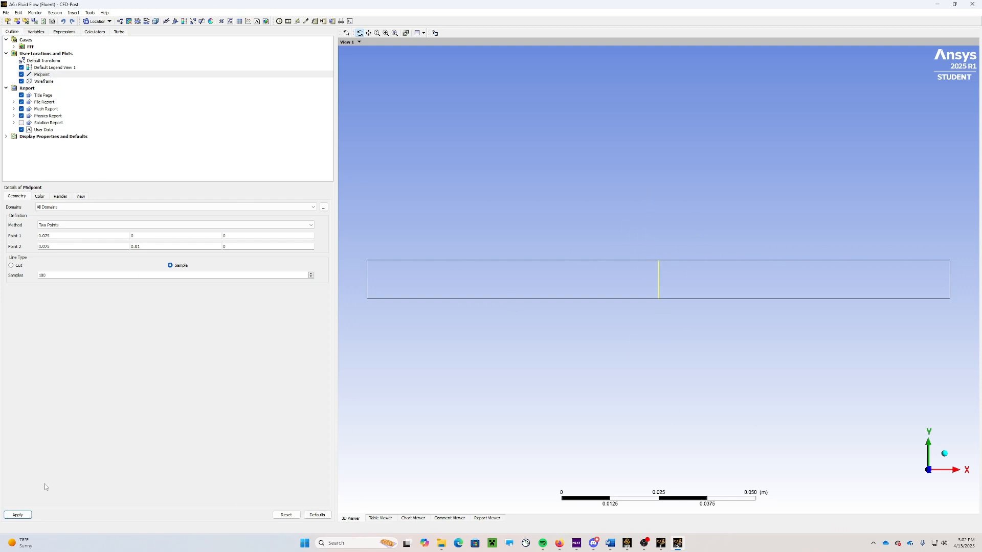
Insert a second line location named Endpoint
{"action": "left_click", "coordinate": [99, 21]}
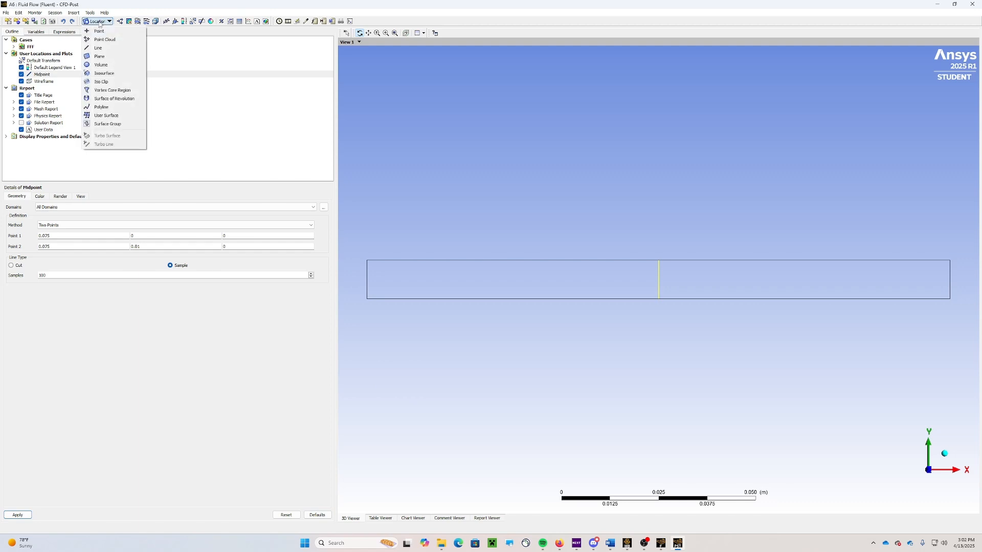
{"action": "left_click", "coordinate": [100, 48]}
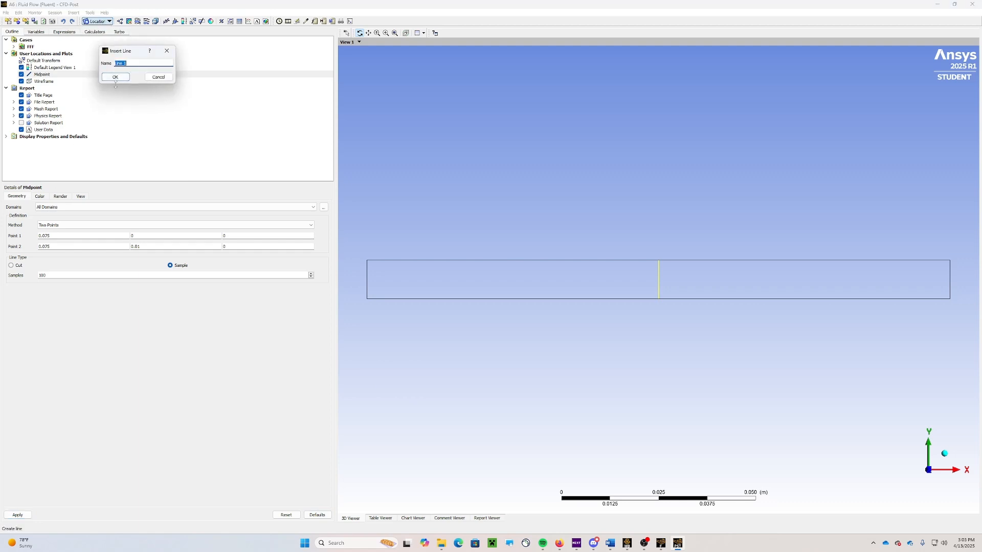
{"action": "type", "text": "Endpoint"}
{"action": "left_click", "coordinate": [121, 76]}
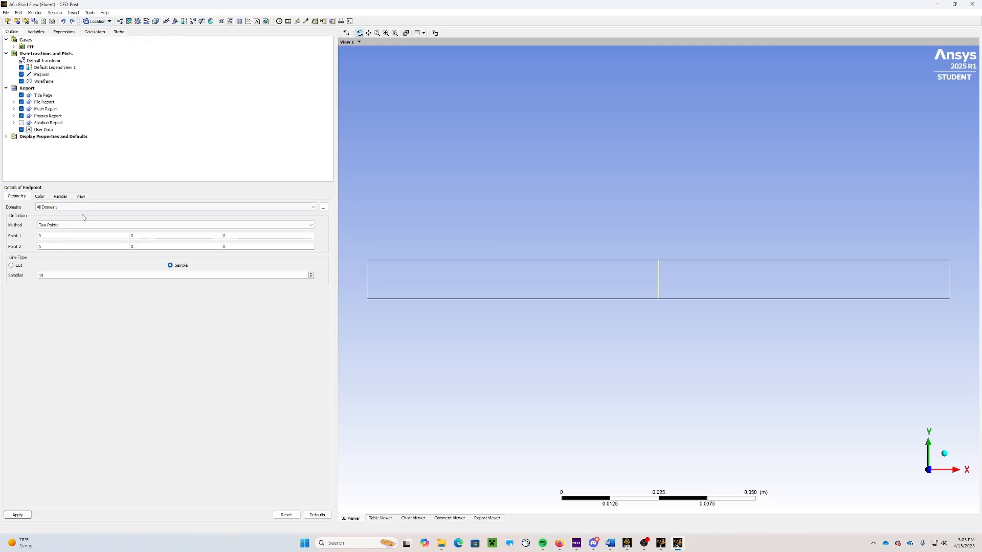
Define the Endpoint line from (0.1499, 0, 0) to (0.1499, 0.01, 0) with 100 samples and apply it
{"action": "left_click", "coordinate": [77, 236]}
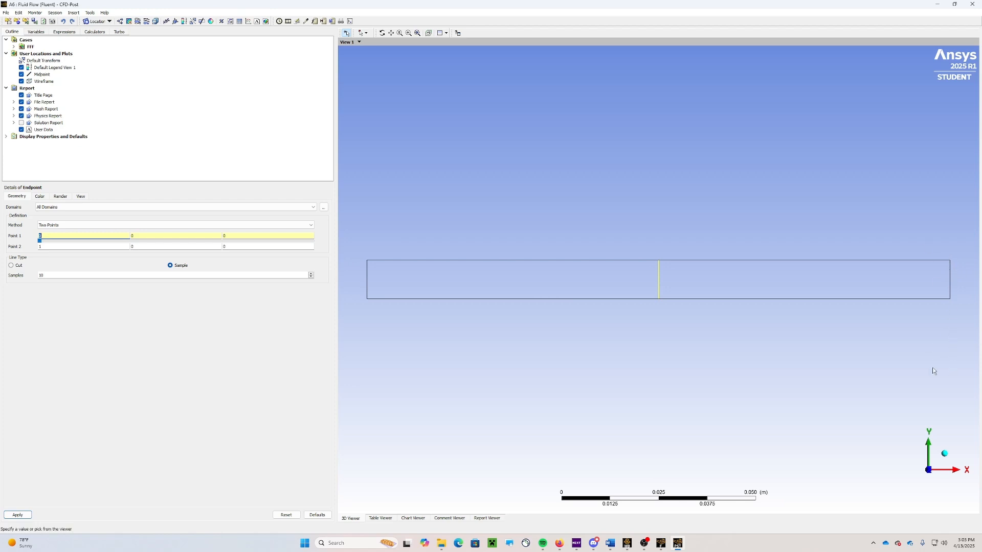
{"action": "type", "text": "0.1499"}
{"action": "left_click", "coordinate": [66, 245]}
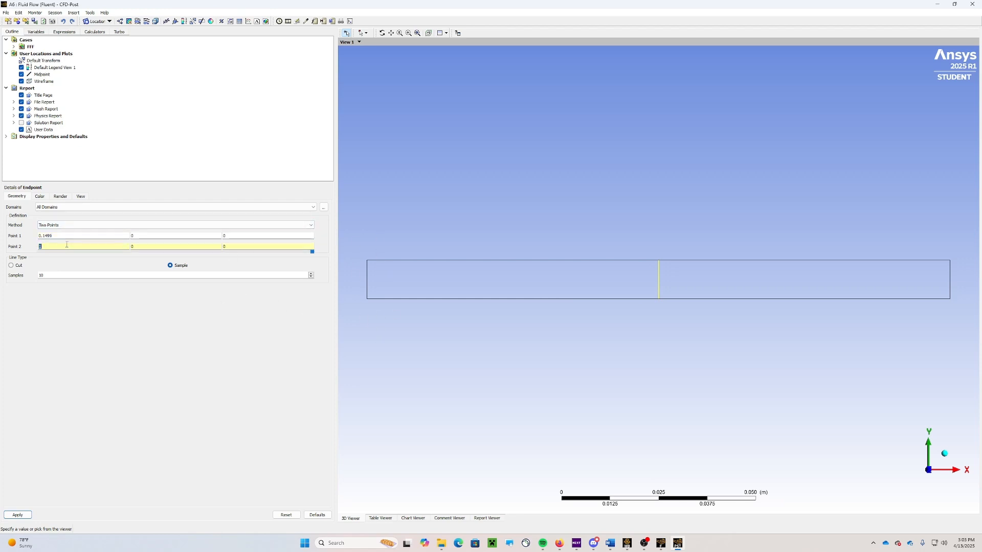
{"action": "type", "text": "0.1499"}
{"action": "left_click", "coordinate": [161, 249]}
{"action": "type", "text": "0.01"}
{"action": "left_click", "coordinate": [105, 275]}
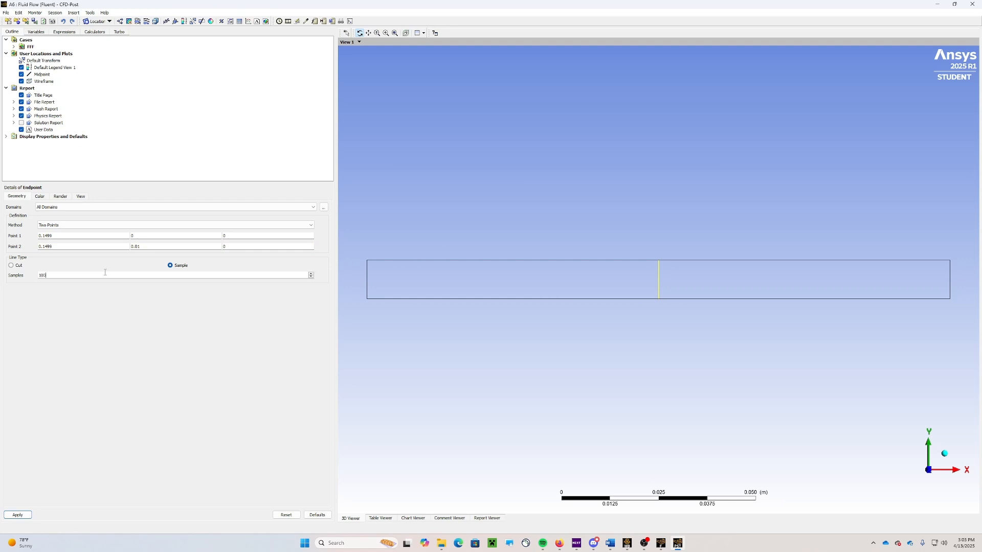
{"action": "left_click", "coordinate": [17, 515]}
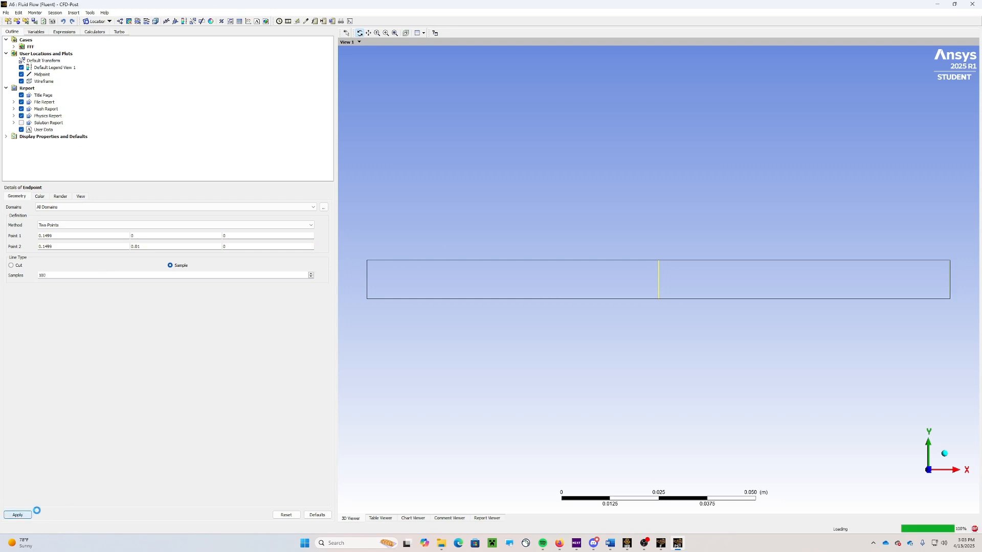
Examine the Endpoint line close up at the channel's outlet edge and return to the straight XY view of the whole channel
{"action": "scroll", "coordinate": [957, 279], "scroll_direction": "up", "scroll_amount": 3}
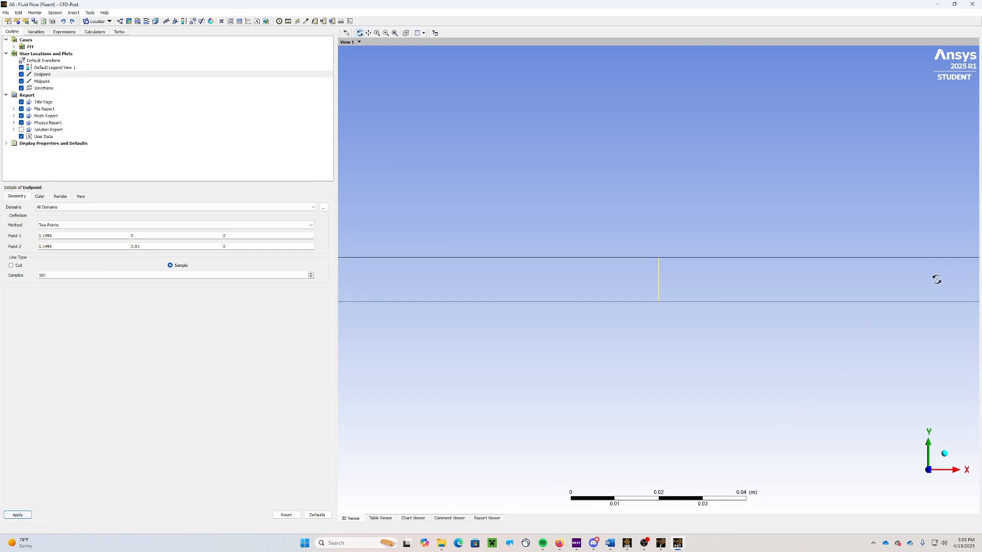
{"action": "scroll", "coordinate": [935, 280], "scroll_direction": "down", "scroll_amount": 3}
{"action": "right_click_drag", "start_coordinate": [936, 253], "coordinate": [946, 310]}
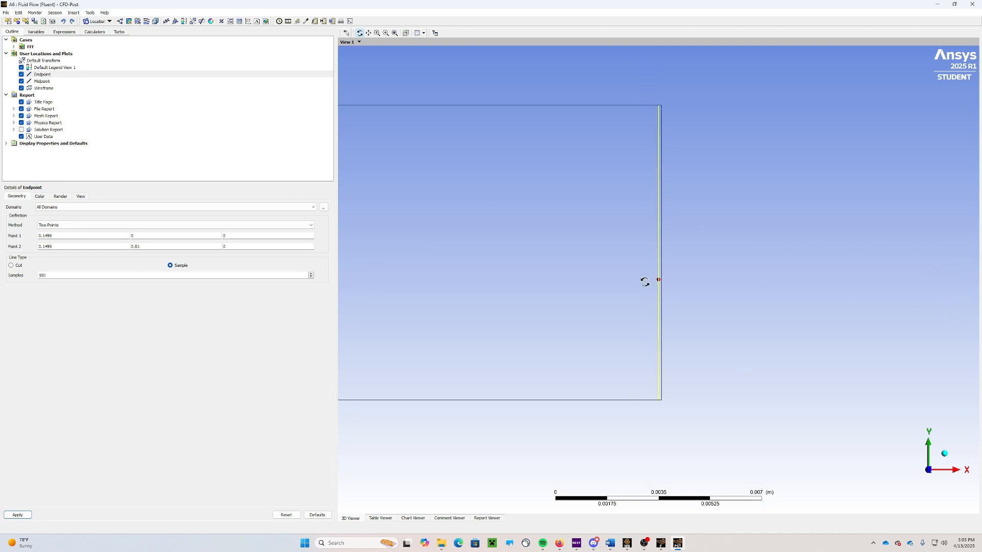
{"action": "scroll", "coordinate": [827, 428], "scroll_direction": "down", "scroll_amount": 5}
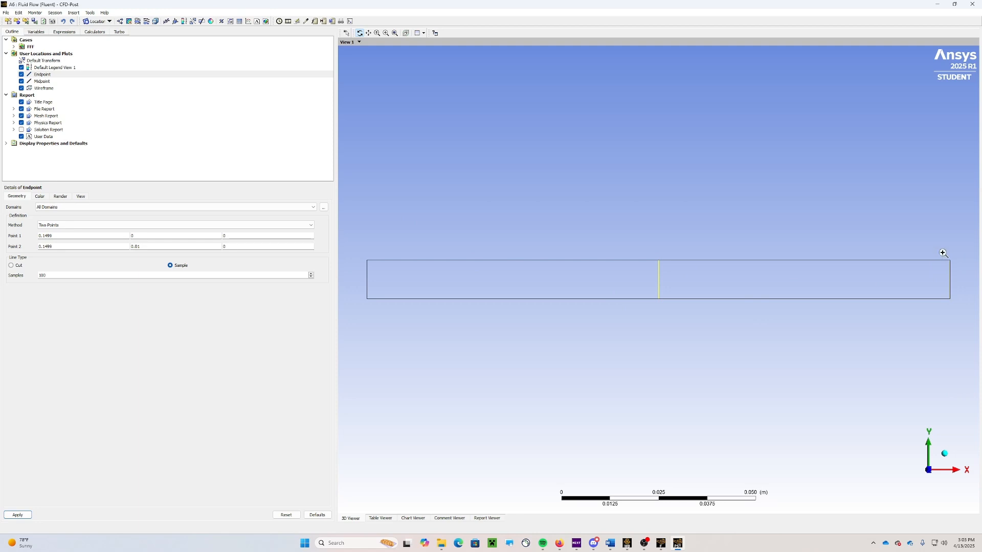
{"action": "left_click_drag", "start_coordinate": [943, 253], "coordinate": [958, 310]}
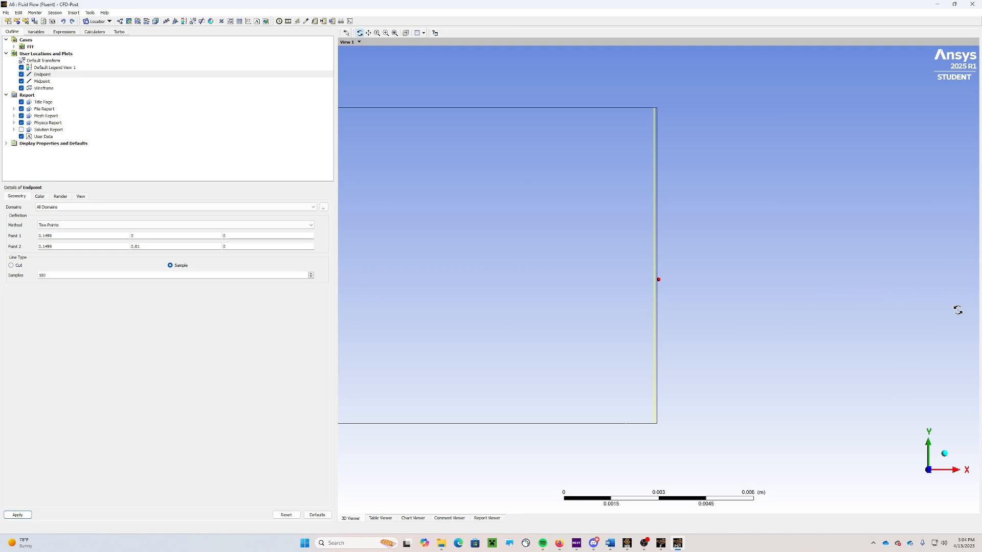
{"action": "left_click", "coordinate": [929, 471]}
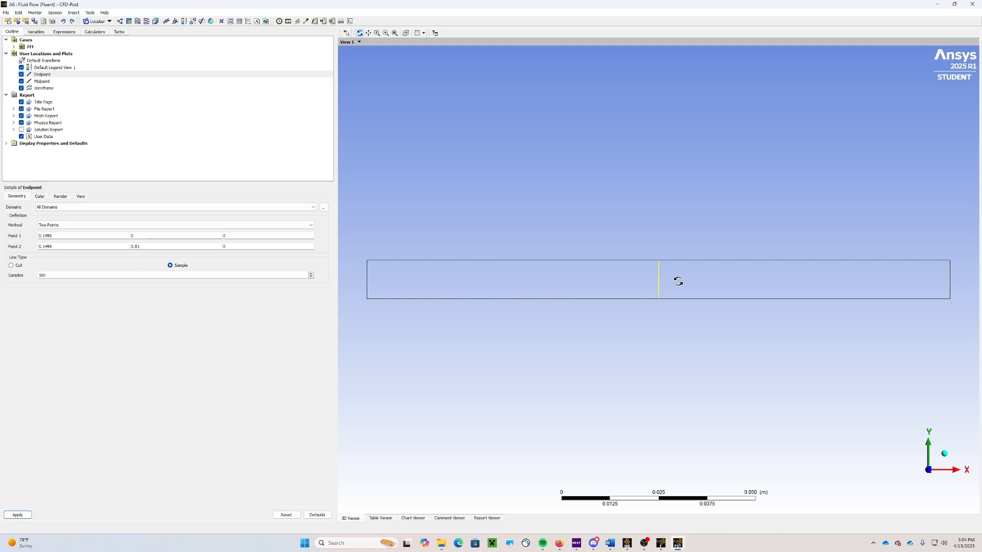
{"action": "mouse_move", "coordinate": [676, 281]}
{"action": "middle_mouse_down", "text": "ctrl"}
{"action": "mouse_move", "coordinate": [676, 259]}
{"action": "mouse_move", "coordinate": [682, 272]}
{"action": "mouse_move", "coordinate": [654, 267]}
{"action": "mouse_move", "coordinate": [676, 271]}
{"action": "middle_mouse_up", "text": "ctrl"}
{"action": "scroll", "coordinate": [676, 271], "scroll_direction": "up", "scroll_amount": 3, "text": "ctrl"}
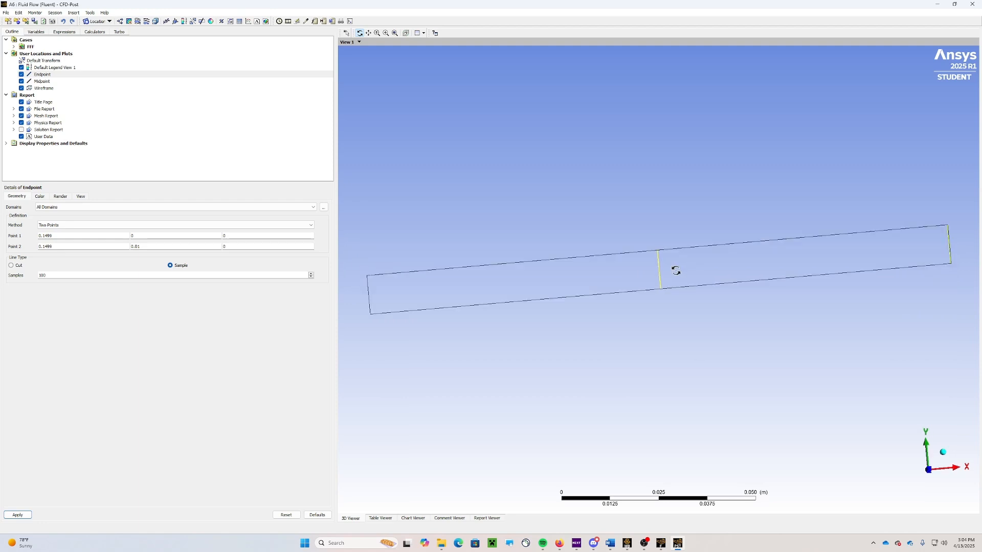
{"action": "scroll", "coordinate": [676, 271], "scroll_direction": "down", "scroll_amount": 3, "text": "ctrl"}
{"action": "scroll", "coordinate": [676, 272], "scroll_direction": "up", "scroll_amount": 3, "text": "ctrl"}
{"action": "scroll", "coordinate": [677, 271], "scroll_direction": "down", "scroll_amount": 5, "text": "ctrl"}
{"action": "scroll", "coordinate": [677, 271], "scroll_direction": "up", "scroll_amount": 2, "text": "ctrl"}
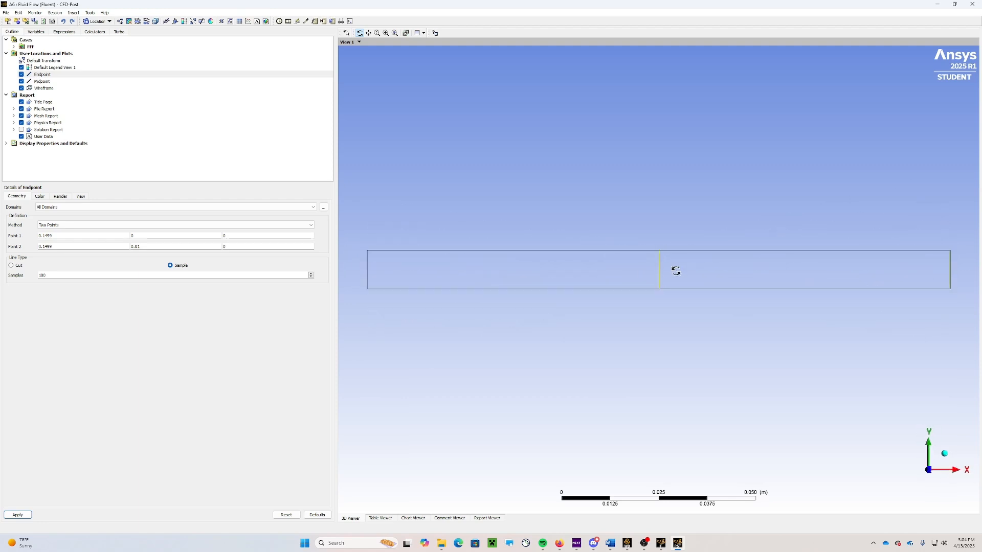
{"action": "scroll", "coordinate": [676, 271], "scroll_direction": "up", "scroll_amount": 2}
{"action": "scroll", "coordinate": [676, 271], "scroll_direction": "down", "scroll_amount": 2}
{"action": "scroll", "coordinate": [676, 271], "scroll_direction": "up", "scroll_amount": 2}
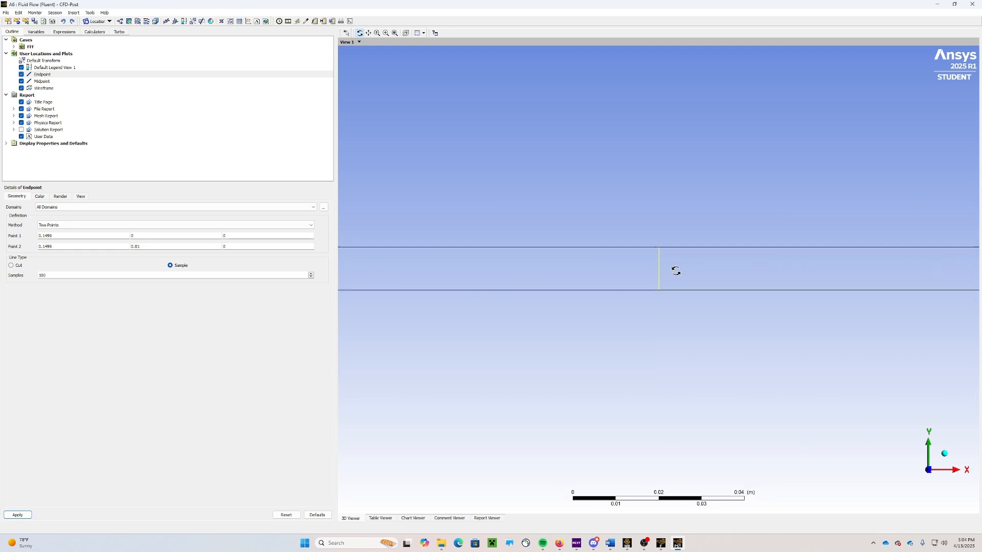
{"action": "scroll", "coordinate": [675, 273], "scroll_direction": "down", "scroll_amount": 3}
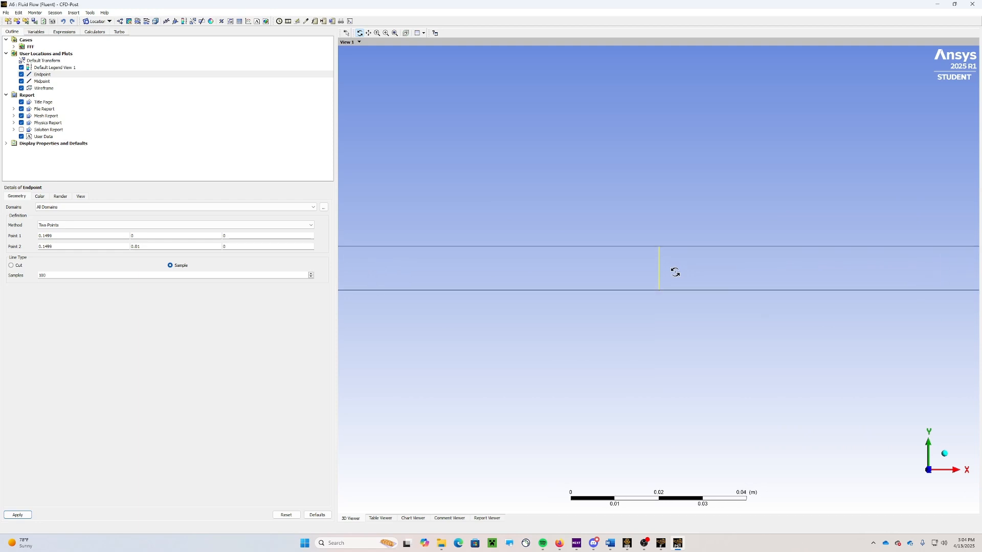
{"action": "left_click", "coordinate": [931, 473]}
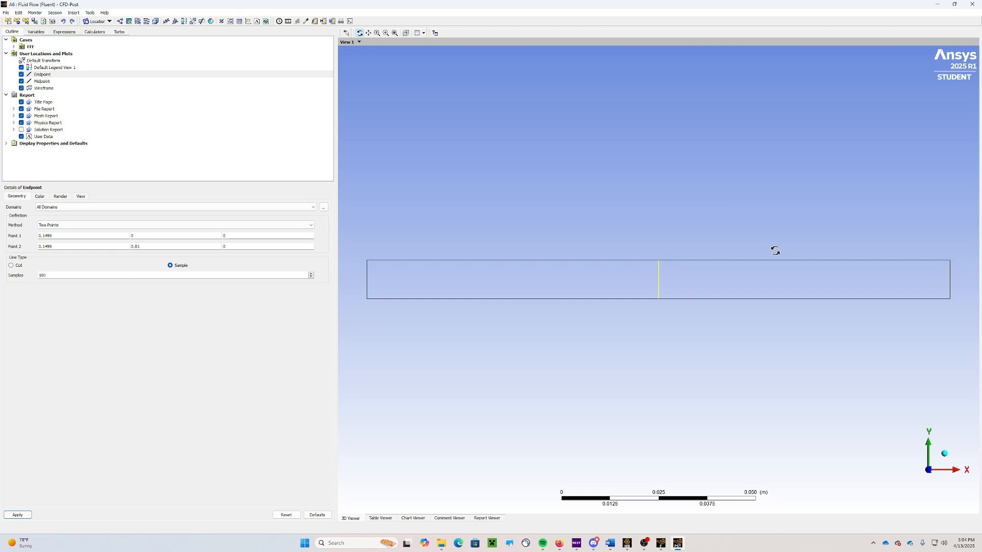
Insert a point location named Max Velocity
{"action": "left_click", "coordinate": [109, 22]}
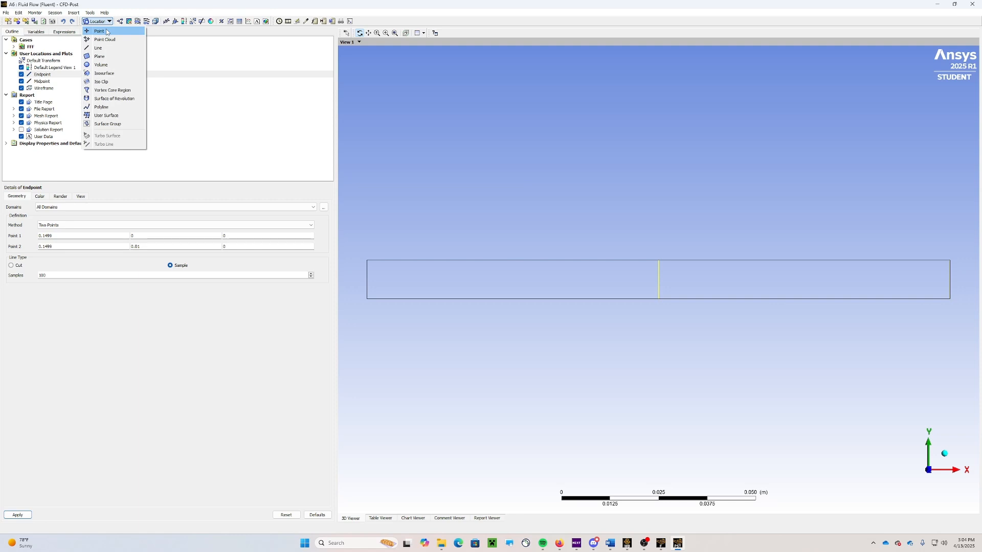
{"action": "left_click", "coordinate": [107, 31]}
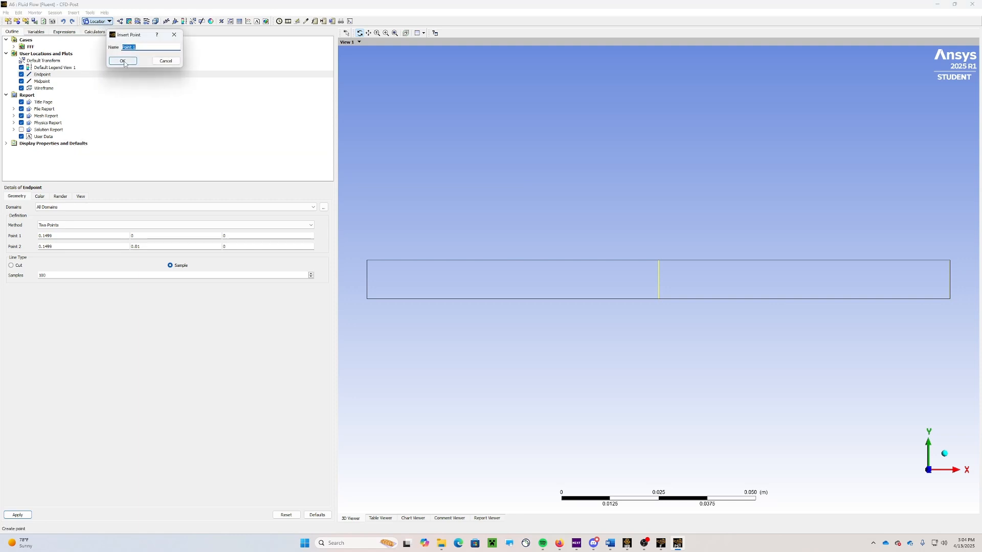
{"action": "type", "text": "Max Velocity"}
{"action": "left_click", "coordinate": [123, 61]}
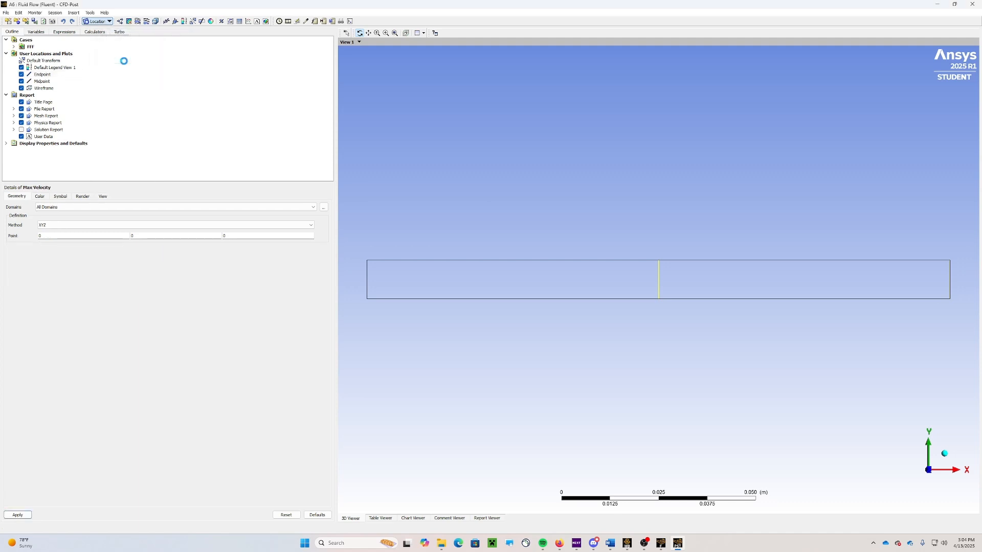
Define the Max Velocity point as the variable maximum of Velocity u on surface_body and apply it
{"action": "left_click", "coordinate": [64, 226]}
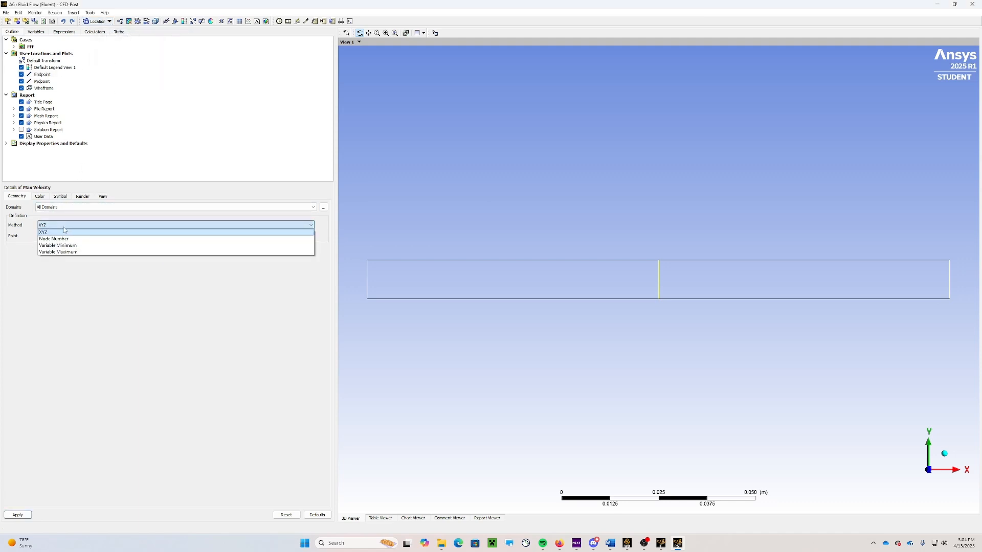
{"action": "left_click", "coordinate": [61, 252]}
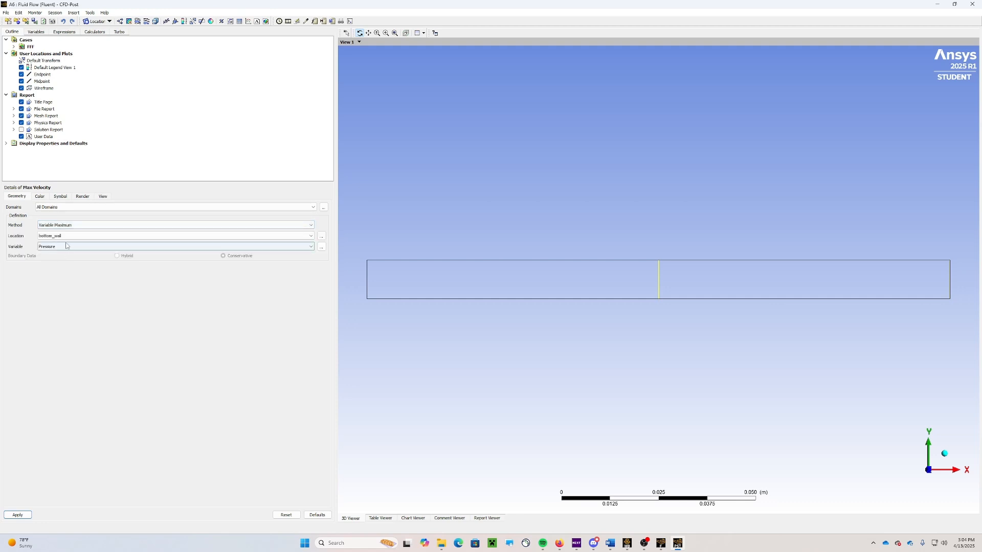
{"action": "left_click", "coordinate": [70, 236]}
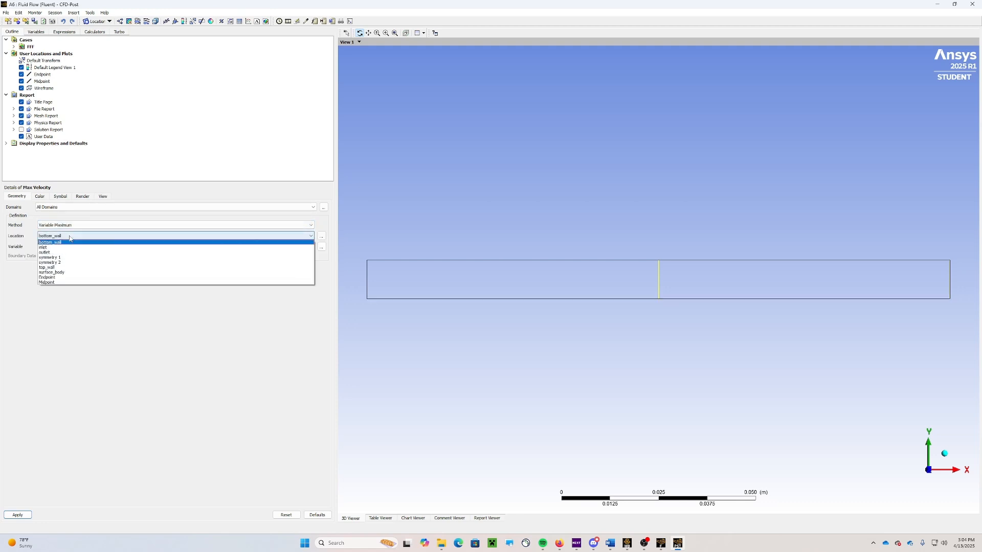
{"action": "left_click", "coordinate": [60, 273]}
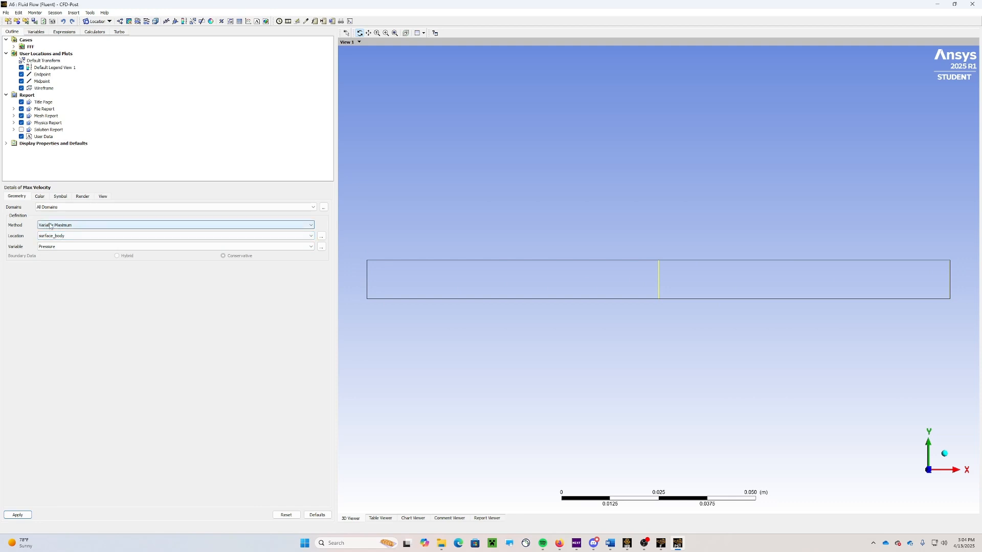
{"action": "left_click", "coordinate": [68, 246]}
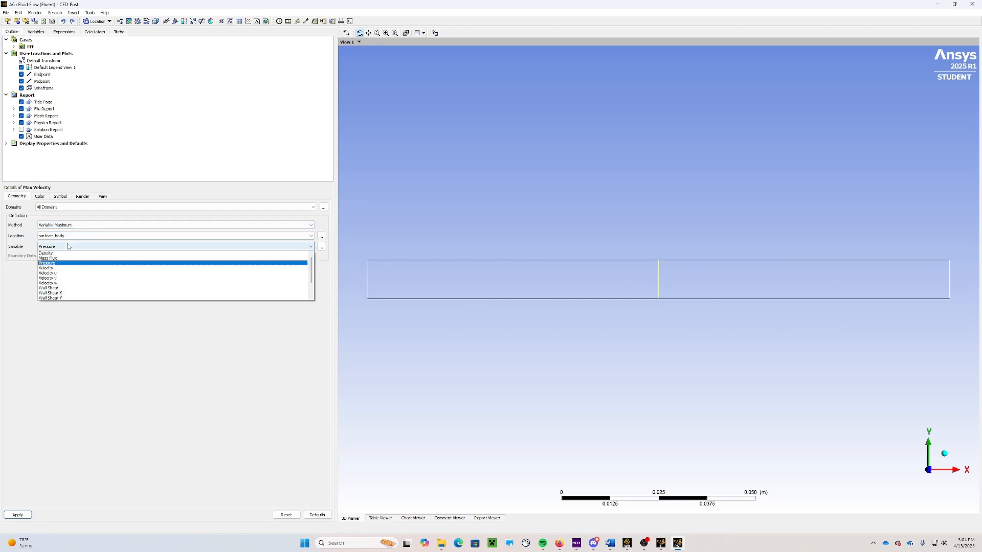
{"action": "left_click", "coordinate": [68, 274]}
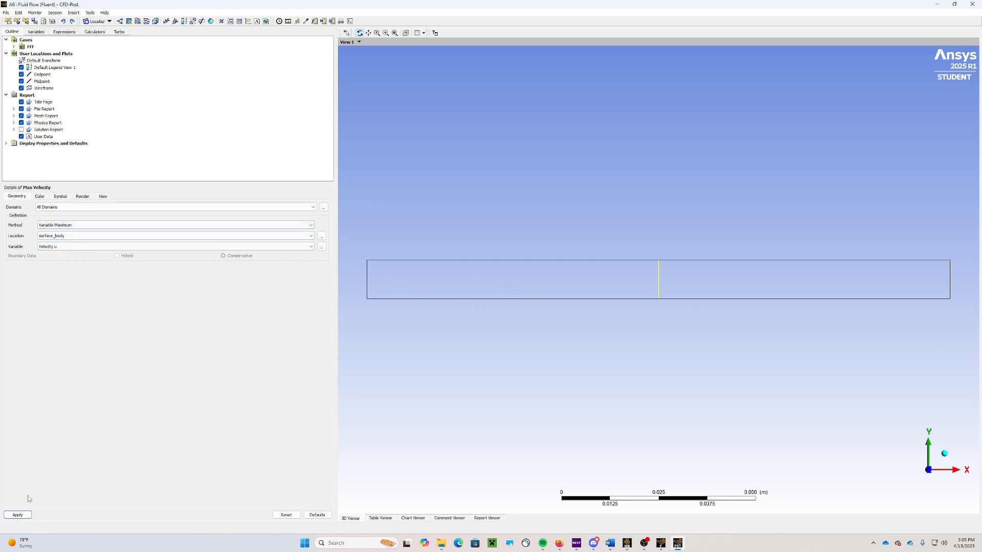
{"action": "left_click", "coordinate": [18, 515]}
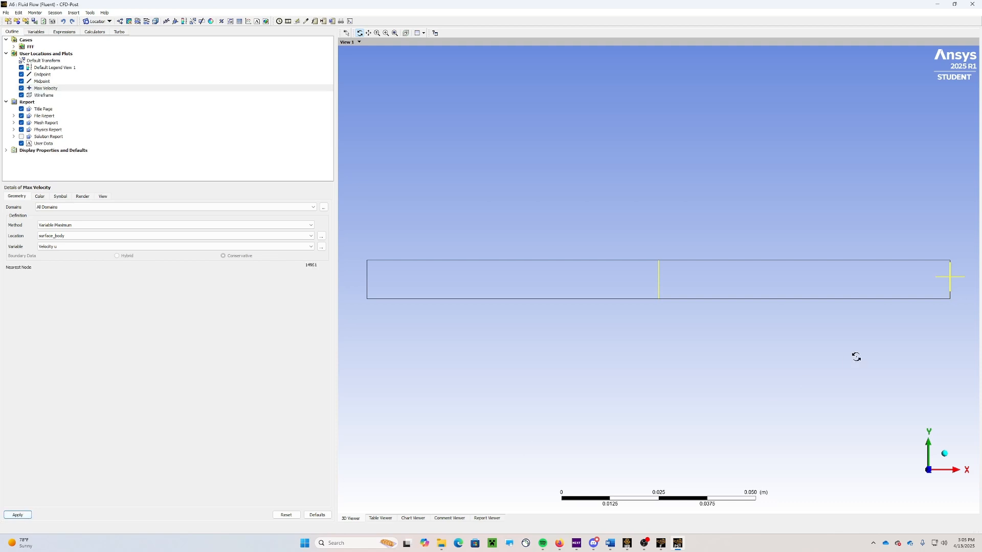
Examine where the Max Velocity point lies relative to the Endpoint line and outlet, and return to the straight XY view
{"action": "scroll", "coordinate": [951, 275], "scroll_direction": "up", "scroll_amount": 4}
{"action": "scroll", "coordinate": [947, 277], "scroll_direction": "down", "scroll_amount": 5}
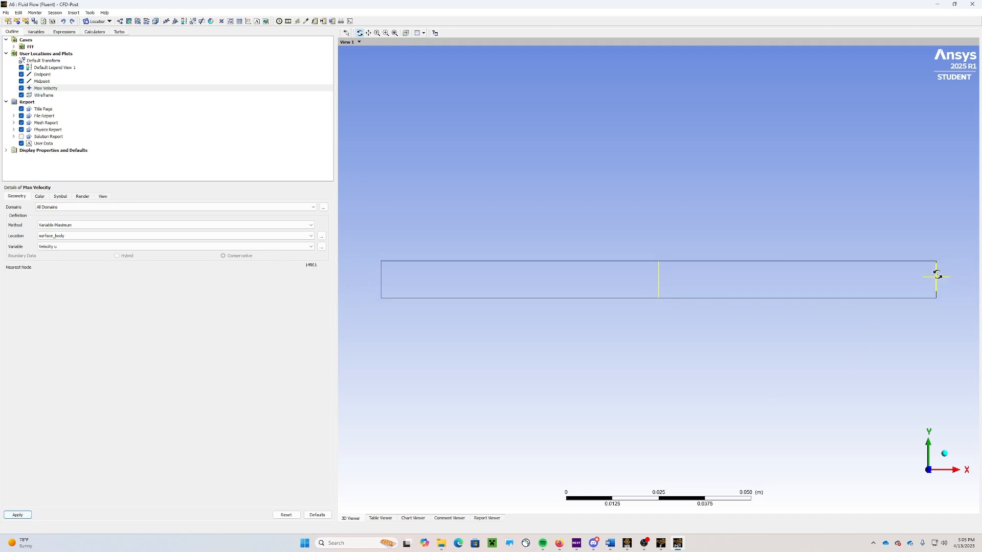
{"action": "left_click_drag", "start_coordinate": [942, 274], "coordinate": [929, 292]}
{"action": "middle_click_drag", "start_coordinate": [938, 279], "coordinate": [748, 295]}
{"action": "scroll", "coordinate": [746, 294], "scroll_direction": "up", "scroll_amount": 1}
{"action": "scroll", "coordinate": [752, 283], "scroll_direction": "up", "scroll_amount": 6}
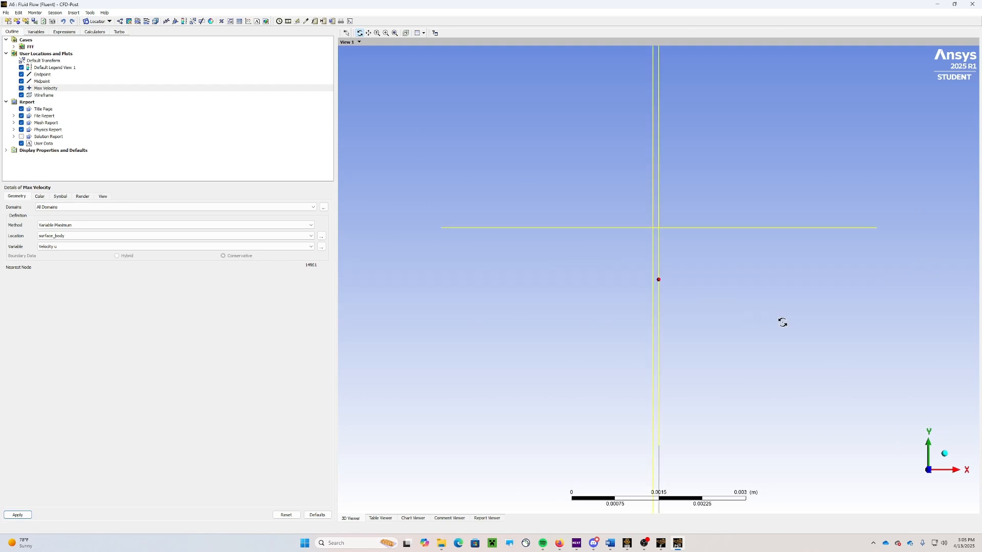
{"action": "scroll", "coordinate": [663, 216], "scroll_direction": "down", "scroll_amount": 6}
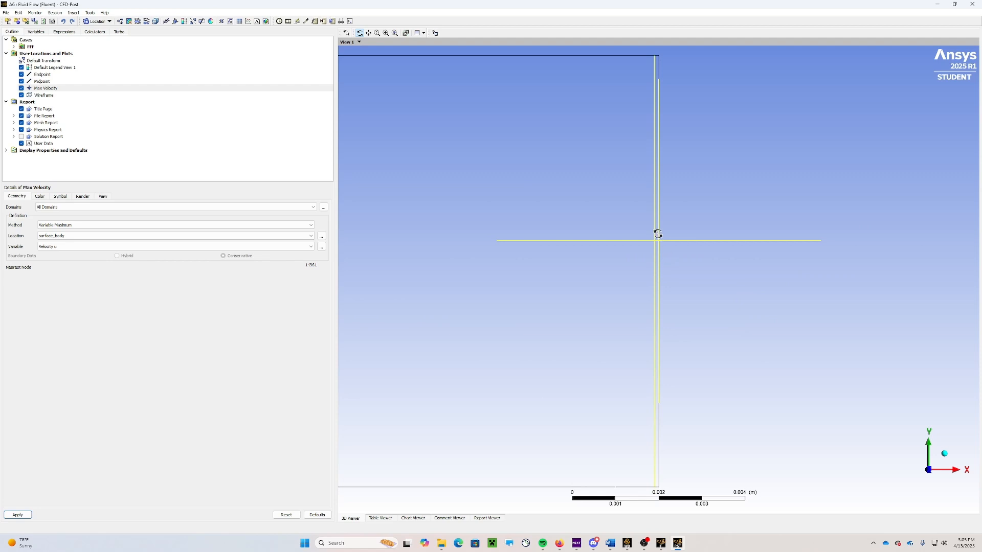
{"action": "scroll", "coordinate": [657, 233], "scroll_direction": "up", "scroll_amount": 10}
{"action": "scroll", "coordinate": [659, 200], "scroll_direction": "down", "scroll_amount": 5}
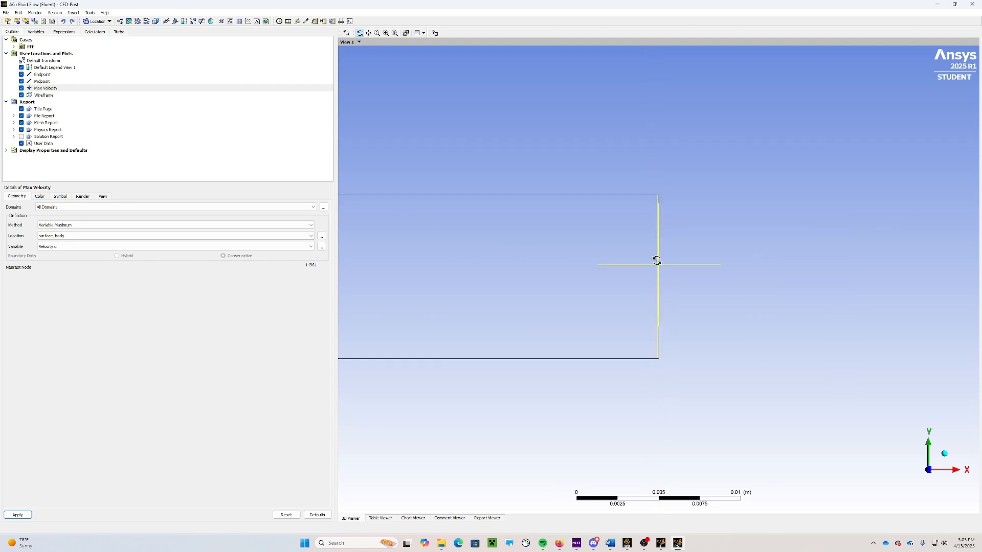
{"action": "scroll", "coordinate": [652, 261], "scroll_direction": "down", "scroll_amount": 6}
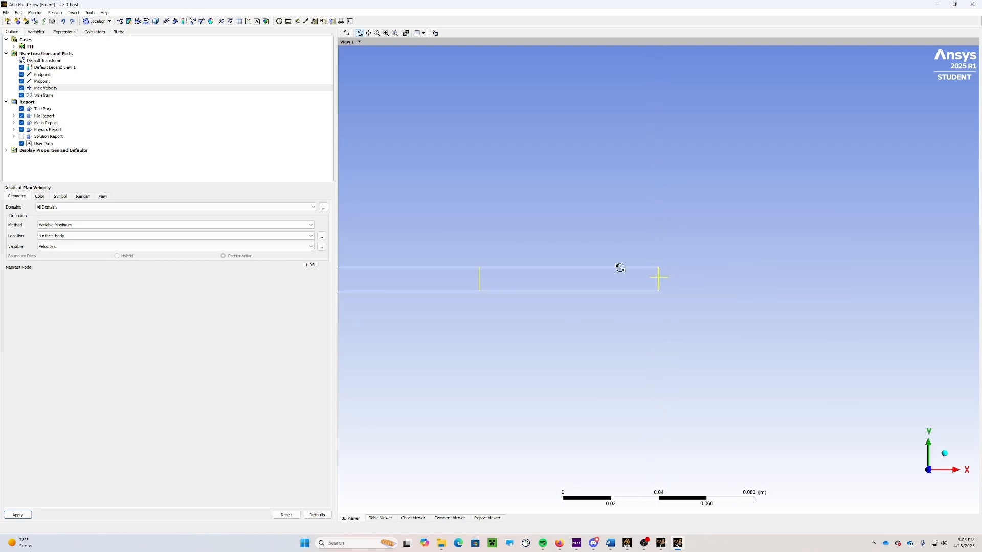
{"action": "left_click", "coordinate": [929, 470]}
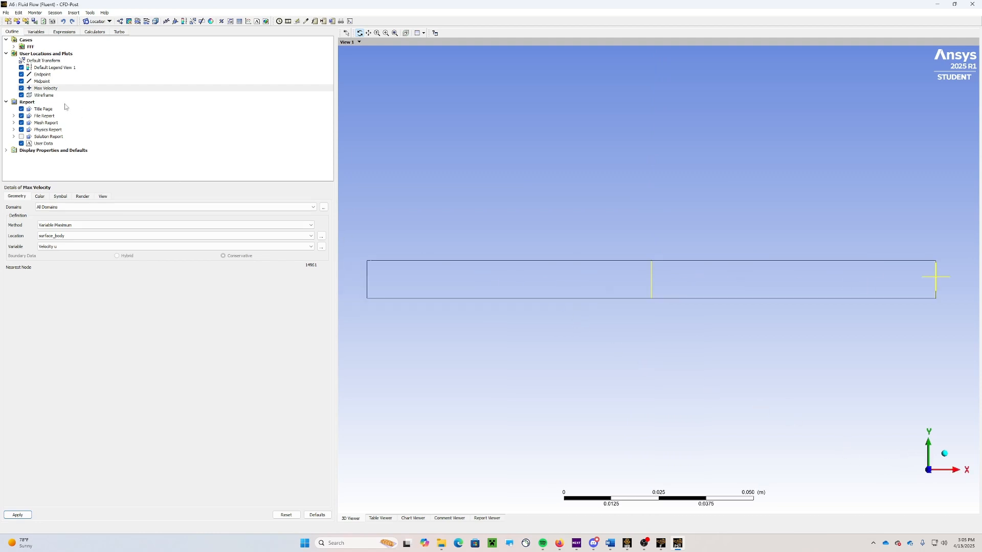
Insert a contour named Velocity Contour
{"action": "left_click", "coordinate": [129, 21]}
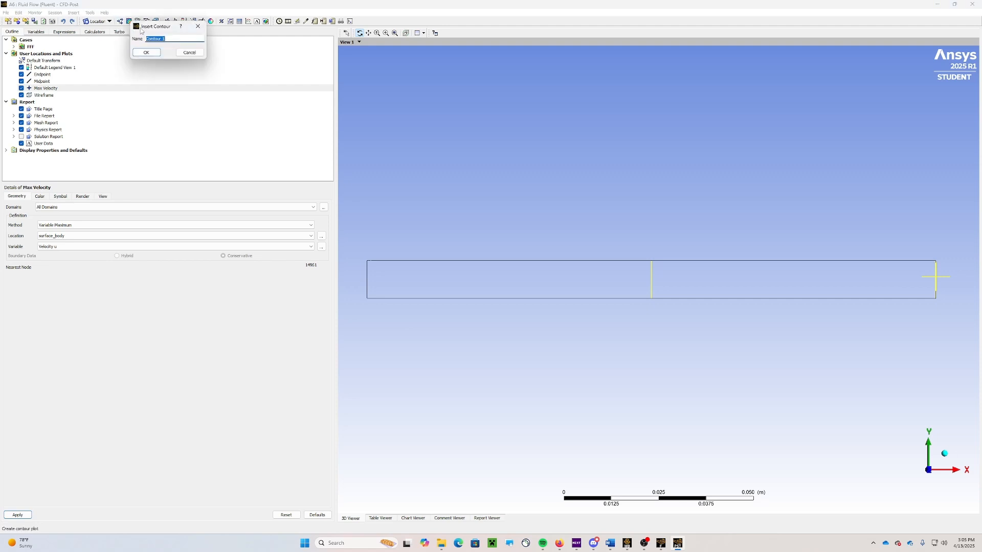
{"action": "type", "text": "Velocity"}
{"action": "left_click", "coordinate": [147, 53]}
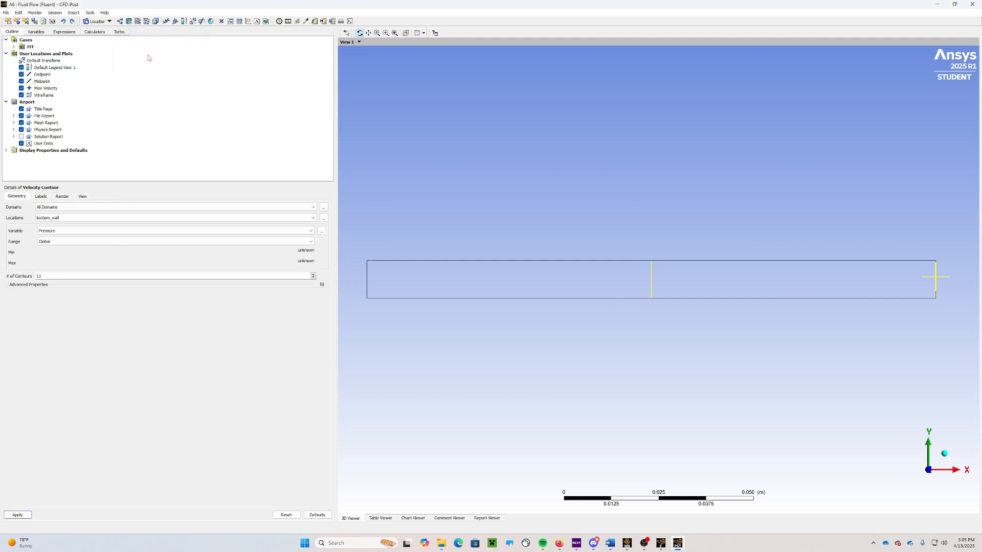
Set the Velocity Contour's location to symmetry 1 and its variable to Velocity u, and apply it
{"action": "left_click", "coordinate": [57, 207]}
{"action": "left_click", "coordinate": [56, 218]}
{"action": "left_click", "coordinate": [57, 218]}
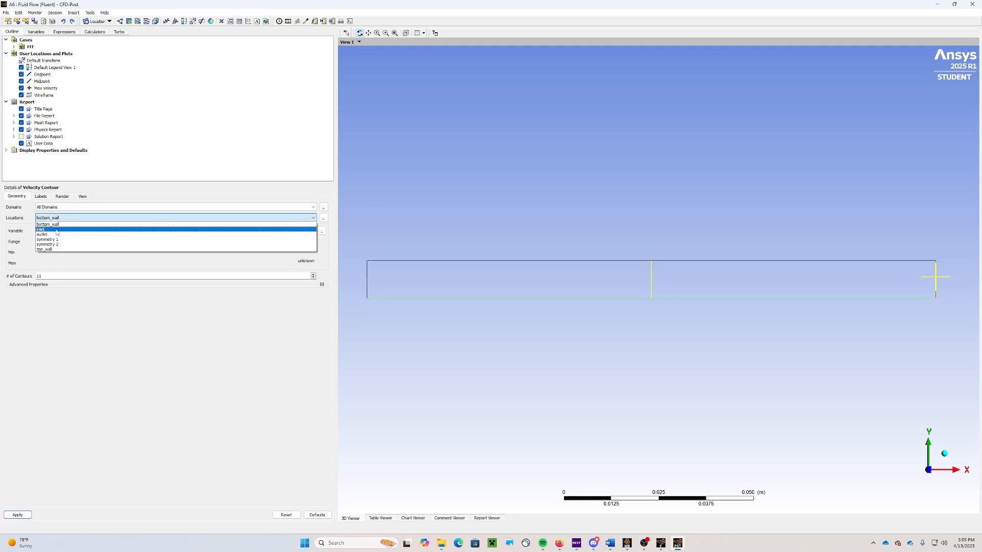
{"action": "left_click", "coordinate": [65, 240]}
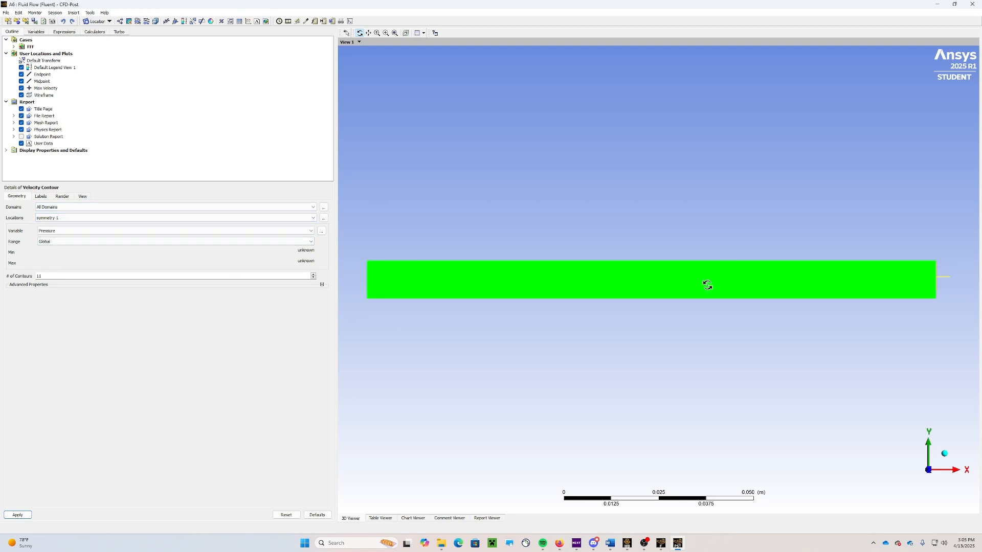
{"action": "left_click", "coordinate": [64, 234]}
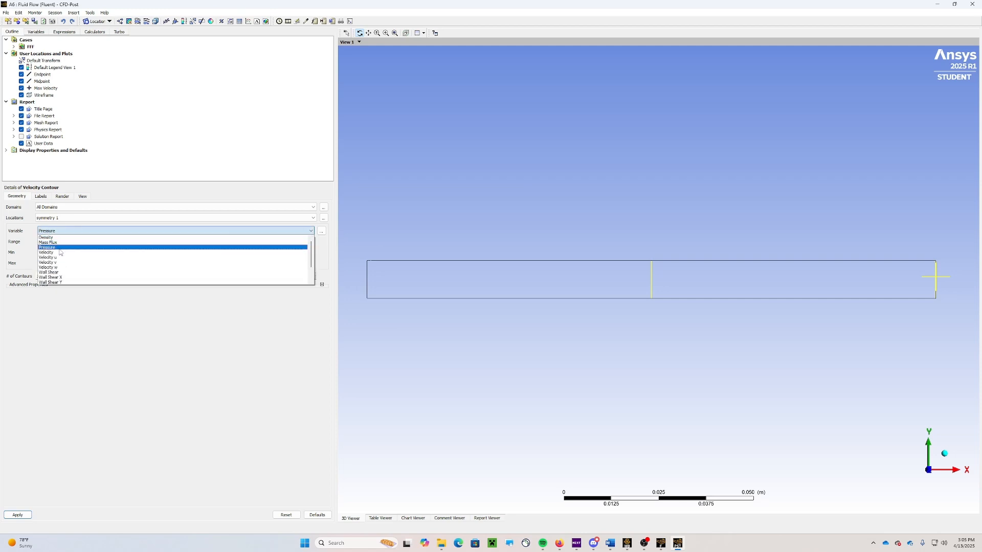
{"action": "left_click", "coordinate": [61, 259]}
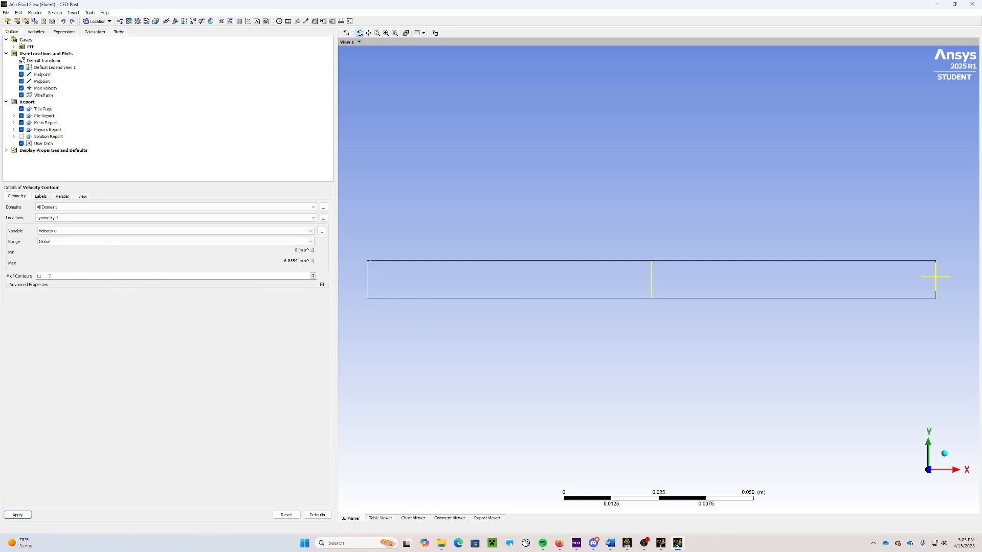
{"action": "left_click", "coordinate": [22, 515]}
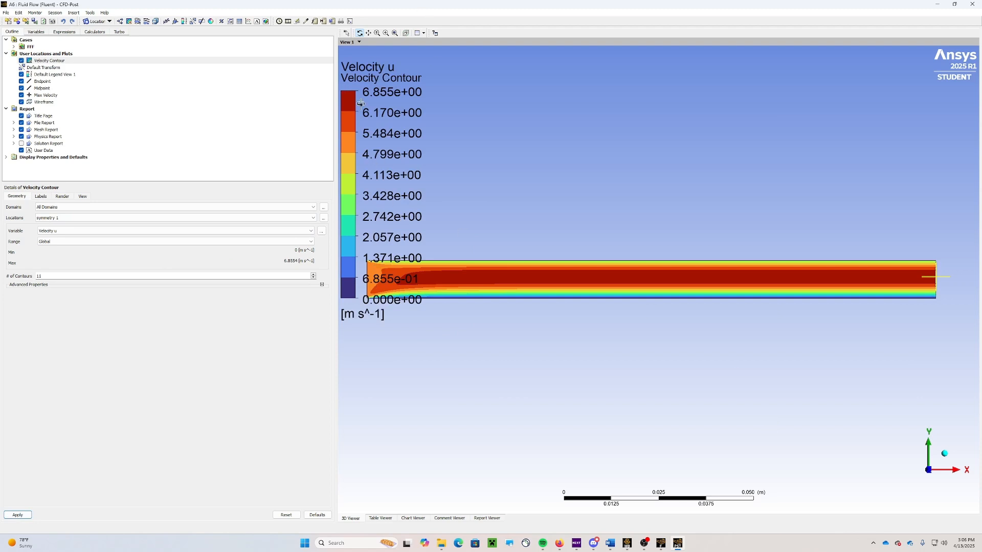
Hide the Max Velocity point and the Midpoint and Endpoint lines so only the contour and wireframe are displayed
{"action": "scroll", "coordinate": [629, 270], "scroll_direction": "down", "scroll_amount": 2}
{"action": "scroll", "coordinate": [432, 270], "scroll_direction": "down", "scroll_amount": 1}
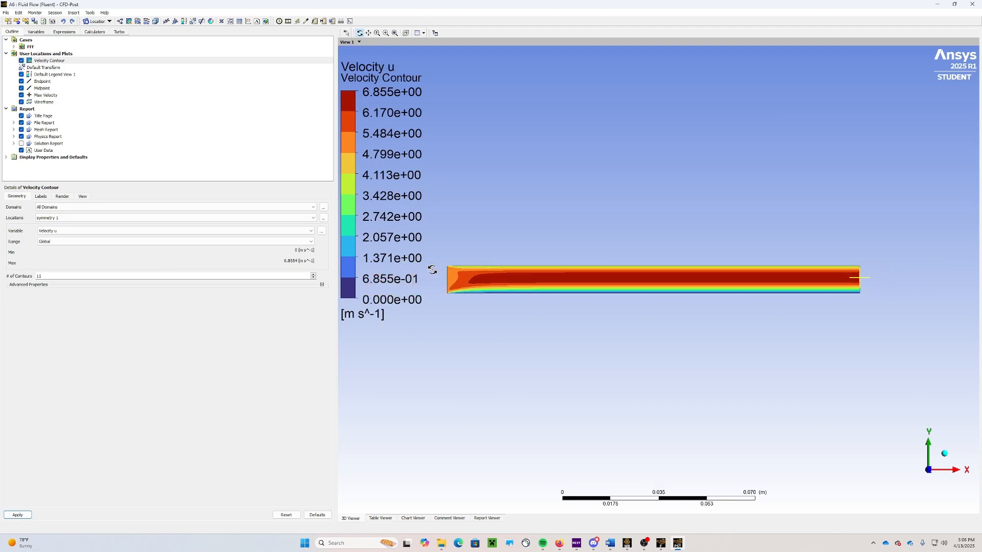
{"action": "left_click", "coordinate": [21, 95]}
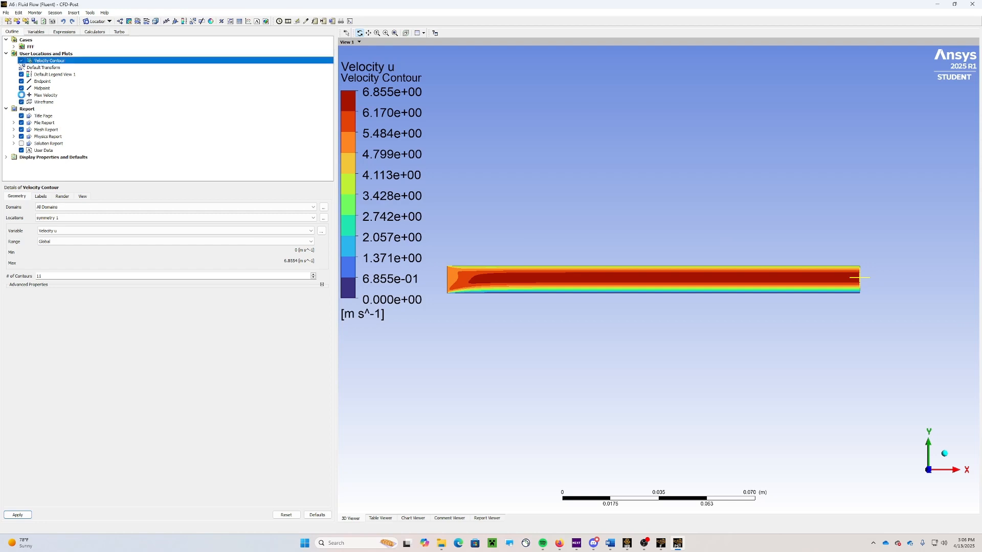
{"action": "left_click", "coordinate": [22, 88]}
{"action": "left_click", "coordinate": [21, 81]}
{"action": "left_click", "coordinate": [516, 336]}
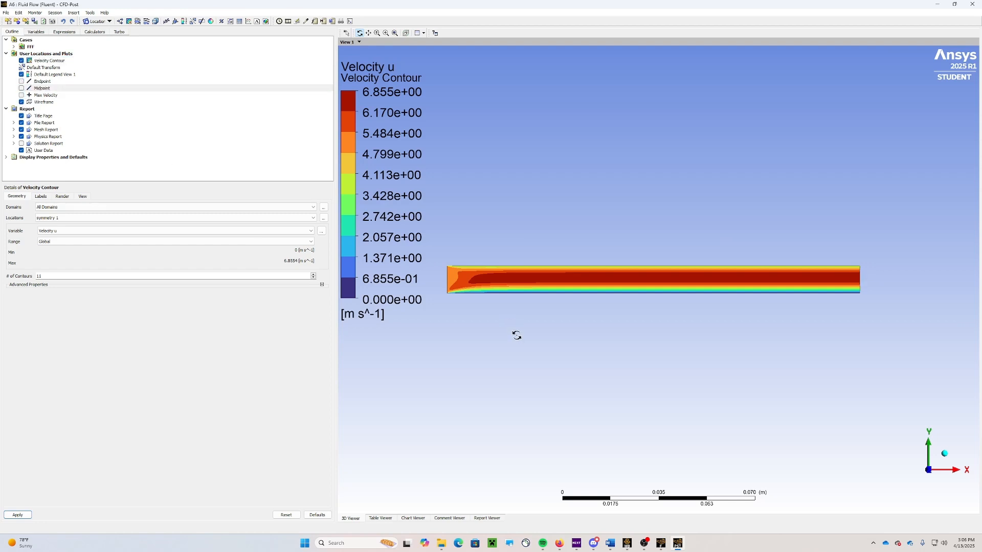
{"action": "scroll", "coordinate": [515, 264], "scroll_direction": "down", "scroll_amount": 1}
{"action": "scroll", "coordinate": [577, 276], "scroll_direction": "up", "scroll_amount": 2}
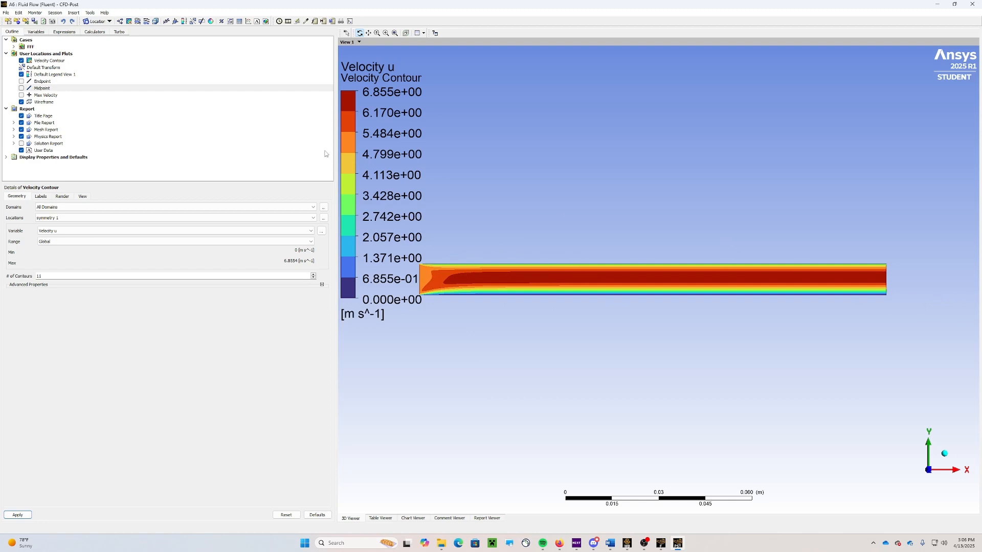
Edit Default Legend View 1 to use the title mode Variable and a horizontal orientation
{"action": "right_click", "coordinate": [51, 75]}
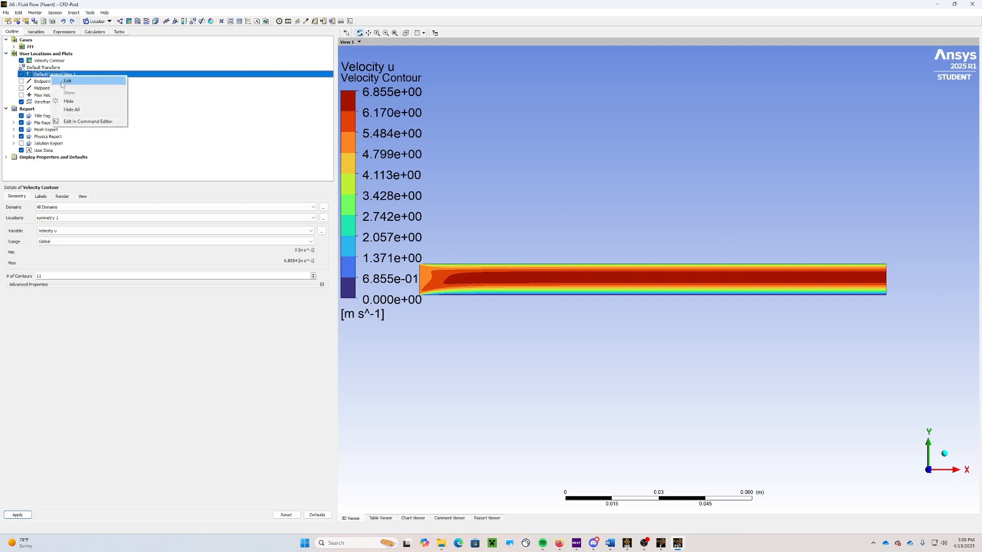
{"action": "left_click", "coordinate": [68, 82]}
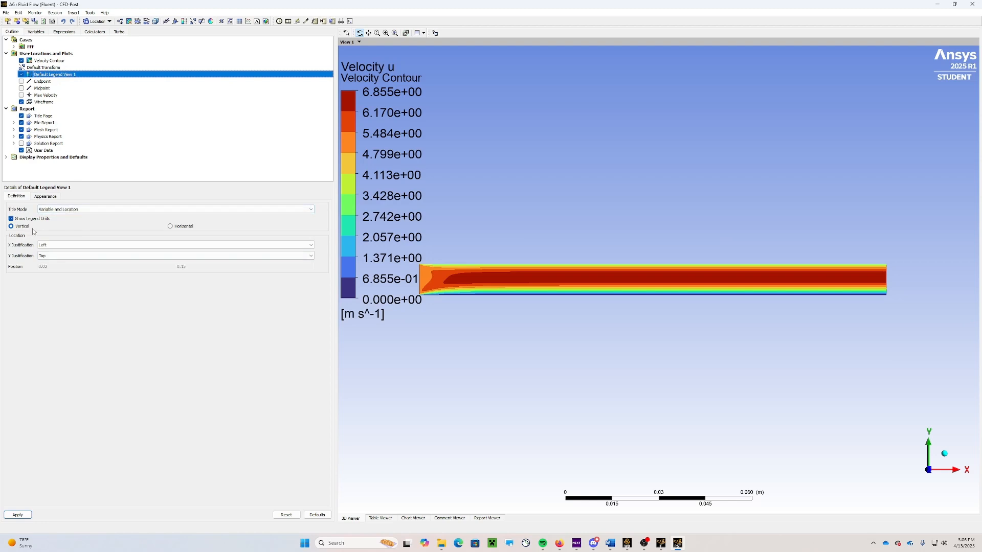
{"action": "right_click", "coordinate": [66, 76]}
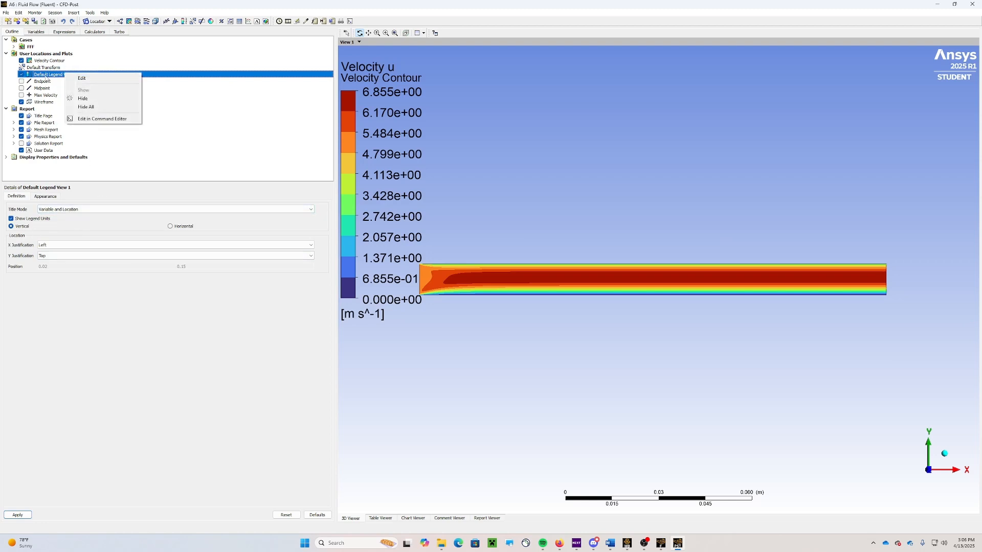
{"action": "left_click", "coordinate": [82, 78]}
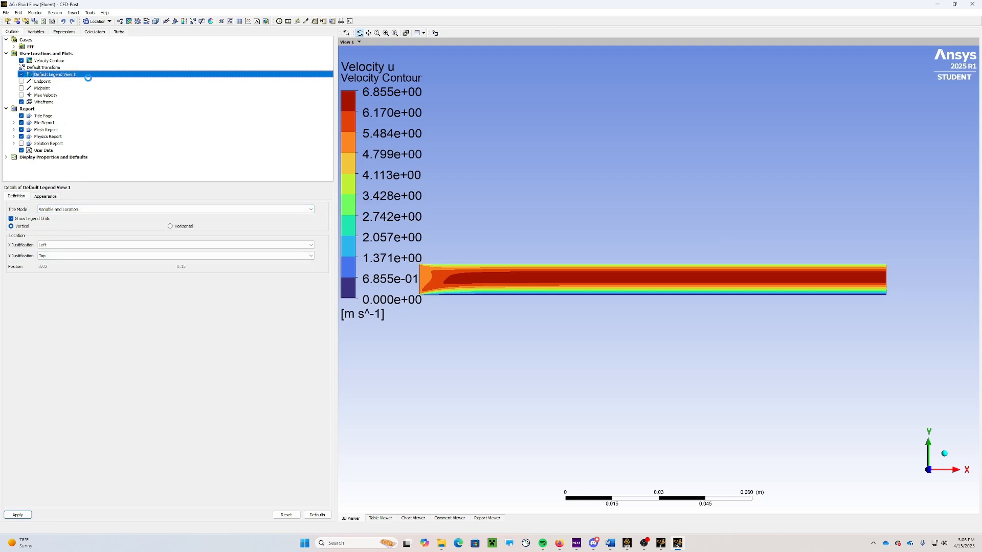
{"action": "left_click", "coordinate": [68, 210]}
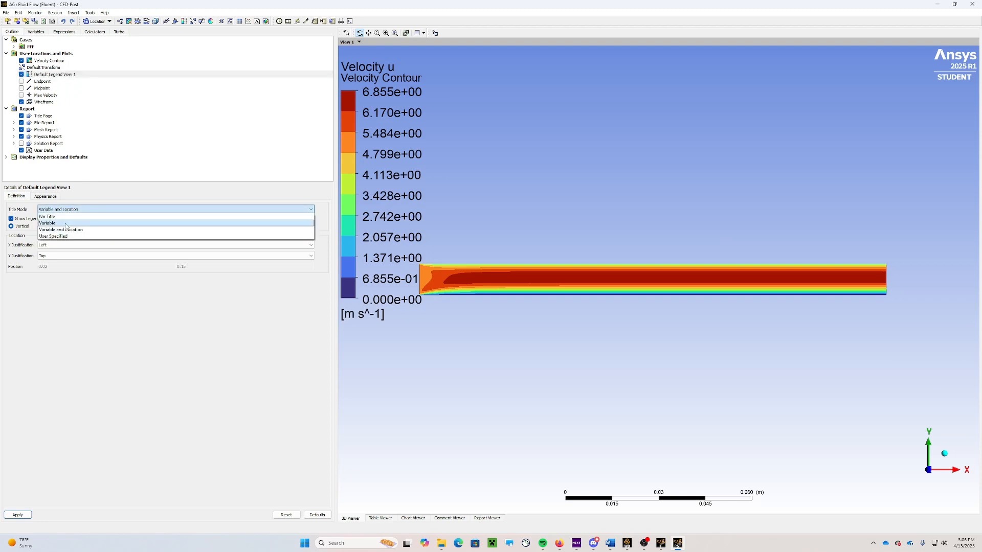
{"action": "left_click", "coordinate": [66, 224]}
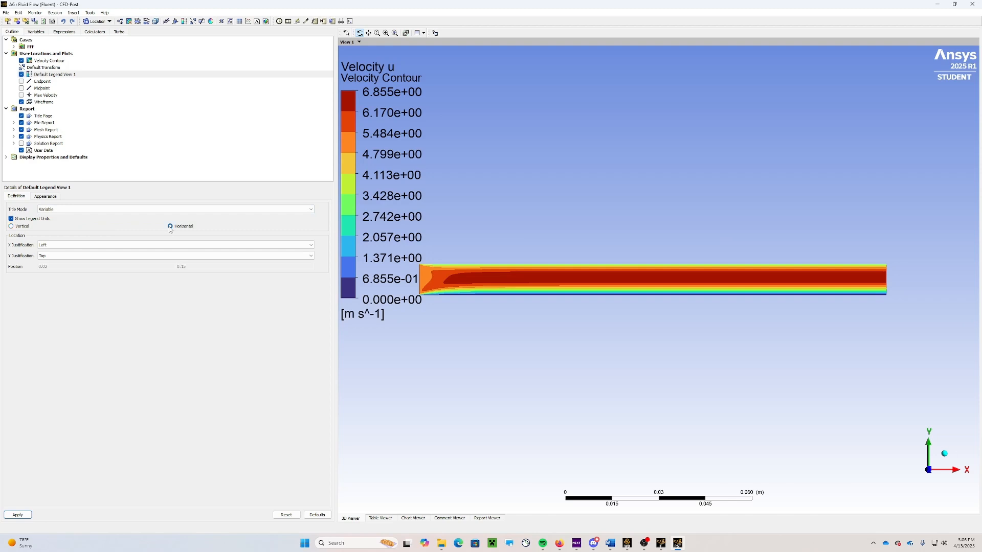
Set the legend's size to 0.7 and aspect to 0.02, and apply the legend changes
{"action": "left_click", "coordinate": [44, 197]}
{"action": "double_click", "coordinate": [54, 225]}
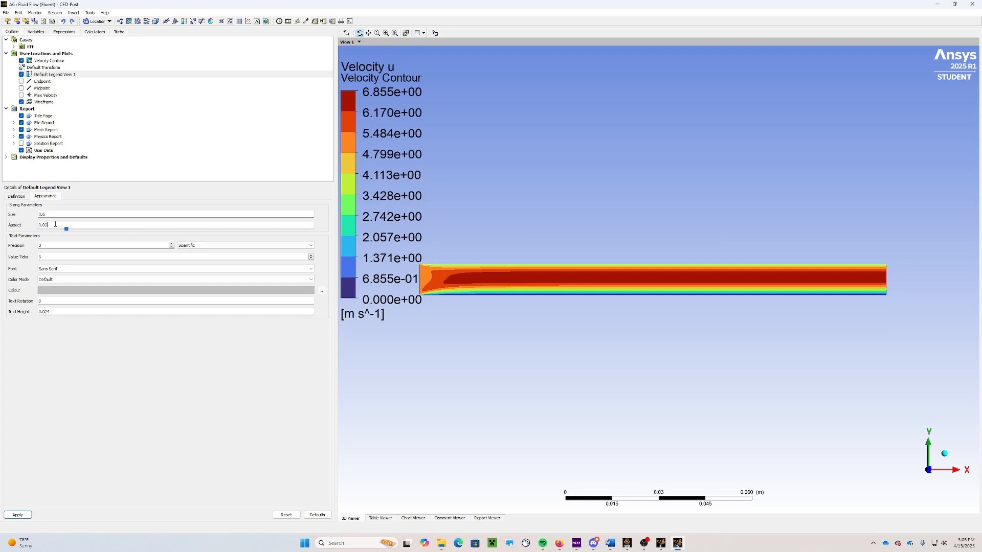
{"action": "double_click", "coordinate": [55, 215]}
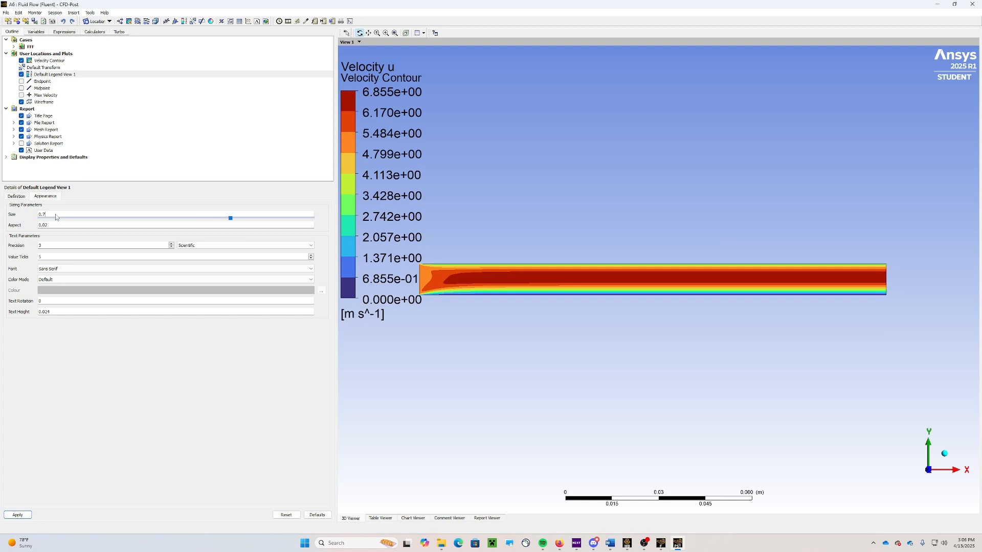
{"action": "type", "text": "0.7"}
{"action": "left_click", "coordinate": [18, 515]}
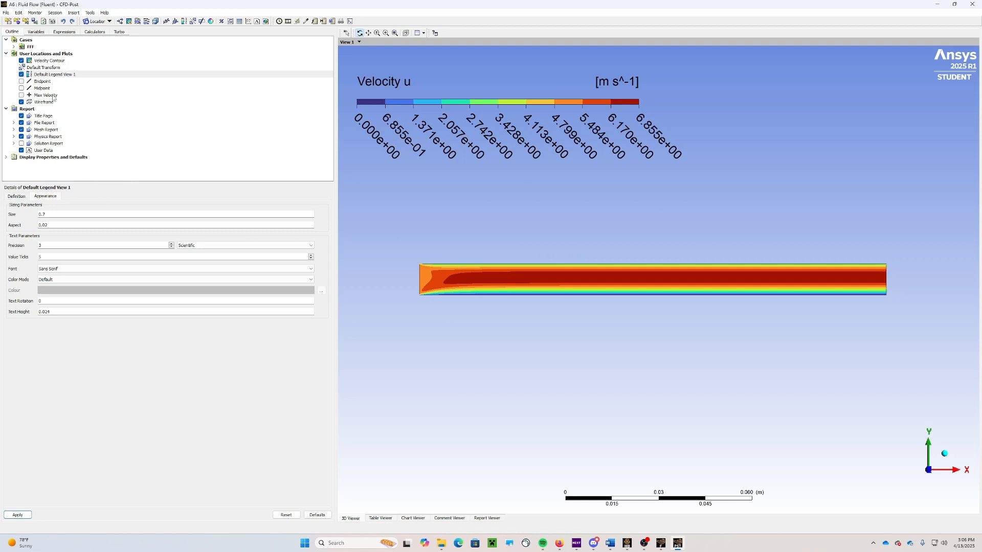
Edit Velocity Contour and raise its number of contours to 50 and finally 150, applying each value
{"action": "right_click", "coordinate": [55, 60]}
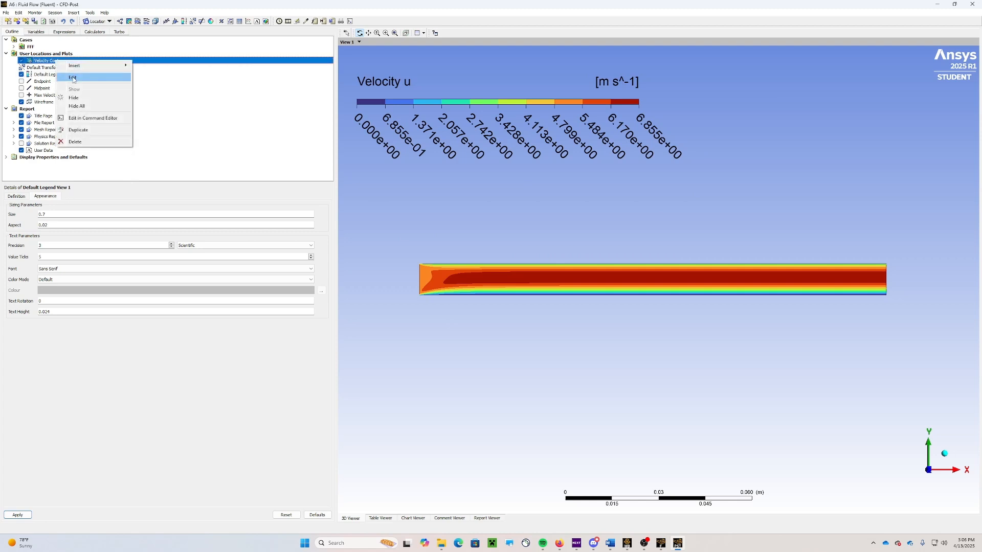
{"action": "left_click", "coordinate": [73, 77]}
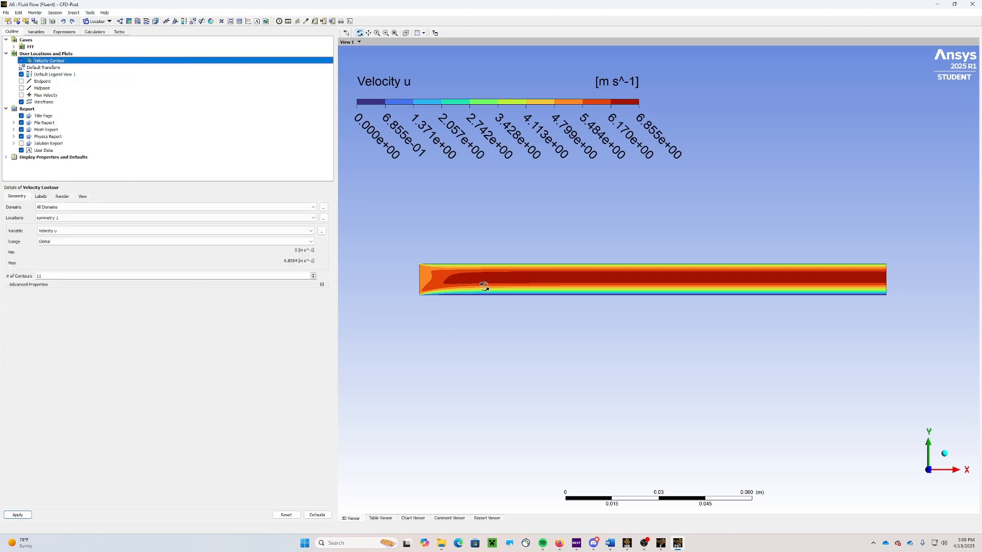
{"action": "scroll", "coordinate": [610, 287], "scroll_direction": "up", "scroll_amount": 3}
{"action": "scroll", "coordinate": [614, 285], "scroll_direction": "up", "scroll_amount": 4}
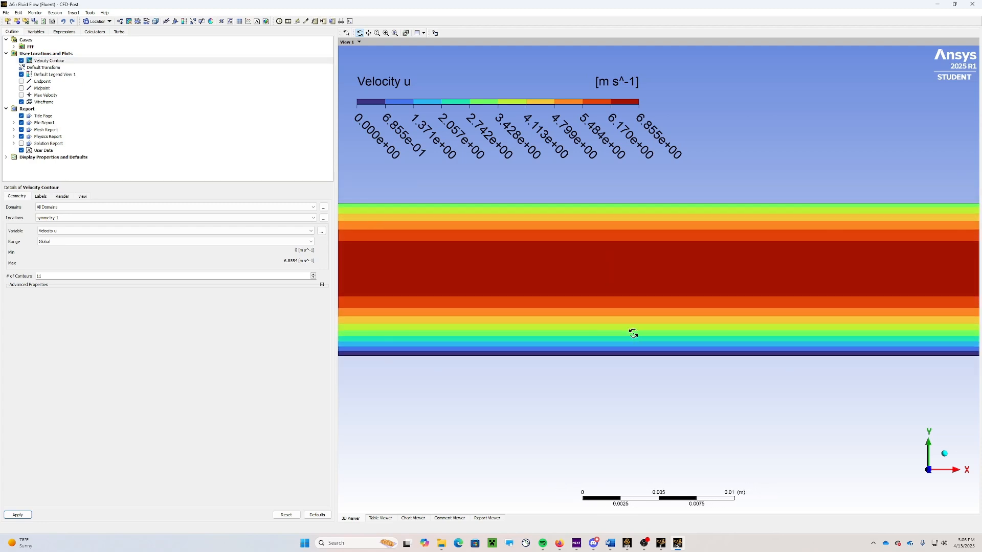
{"action": "scroll", "coordinate": [633, 334], "scroll_direction": "down", "scroll_amount": 6}
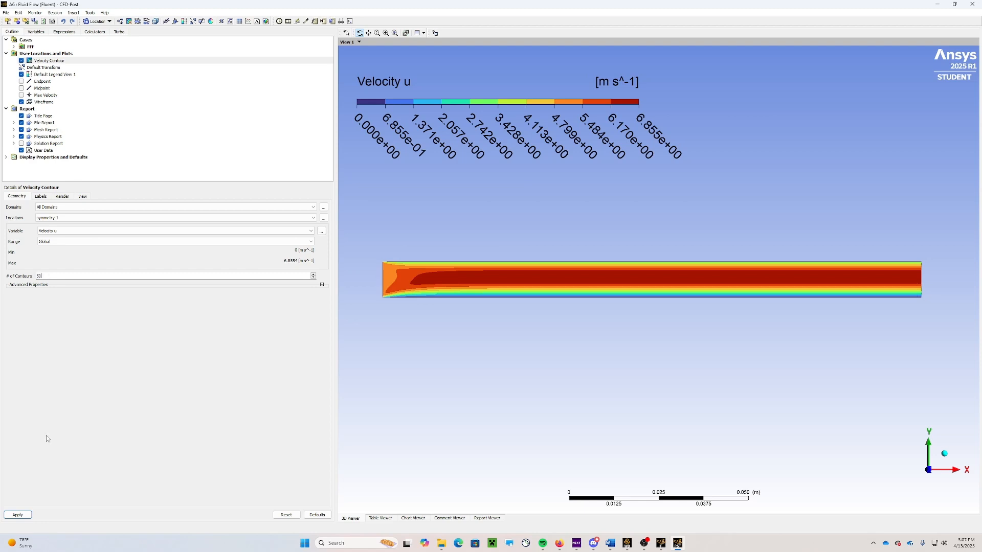
{"action": "left_click", "coordinate": [18, 515]}
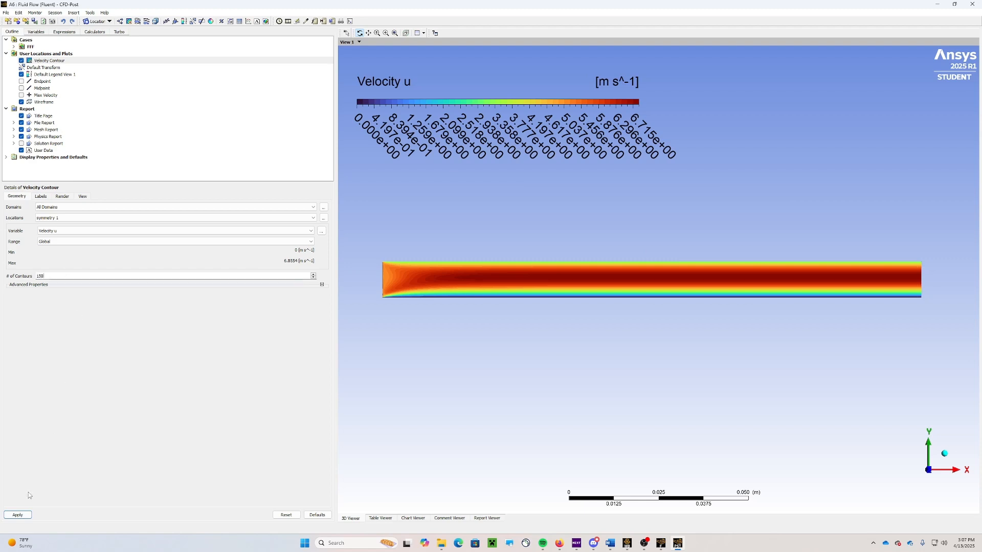
{"action": "left_click", "coordinate": [17, 515]}
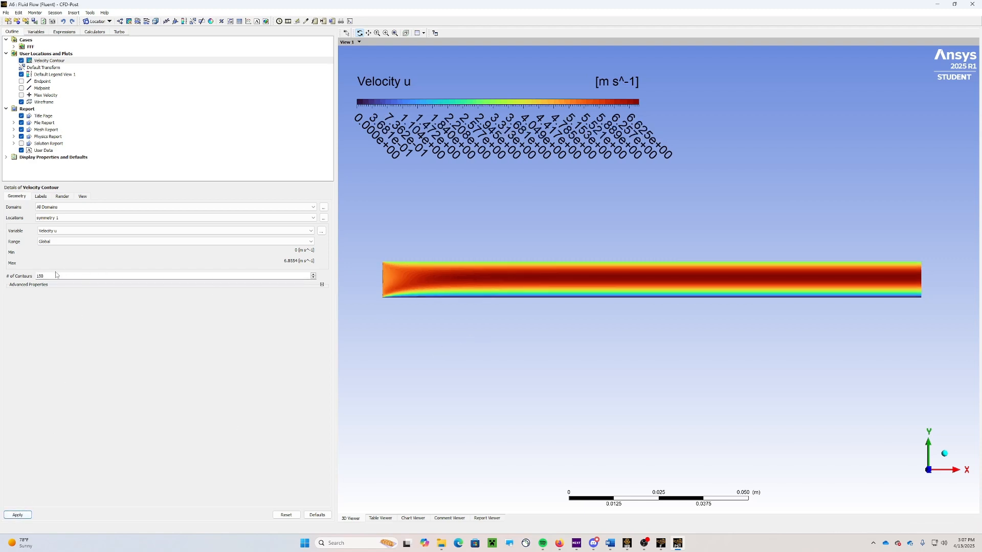
Set the Velocity Contour's number of contours to 250 and apply it to smooth the plot
{"action": "left_click", "coordinate": [21, 516]}
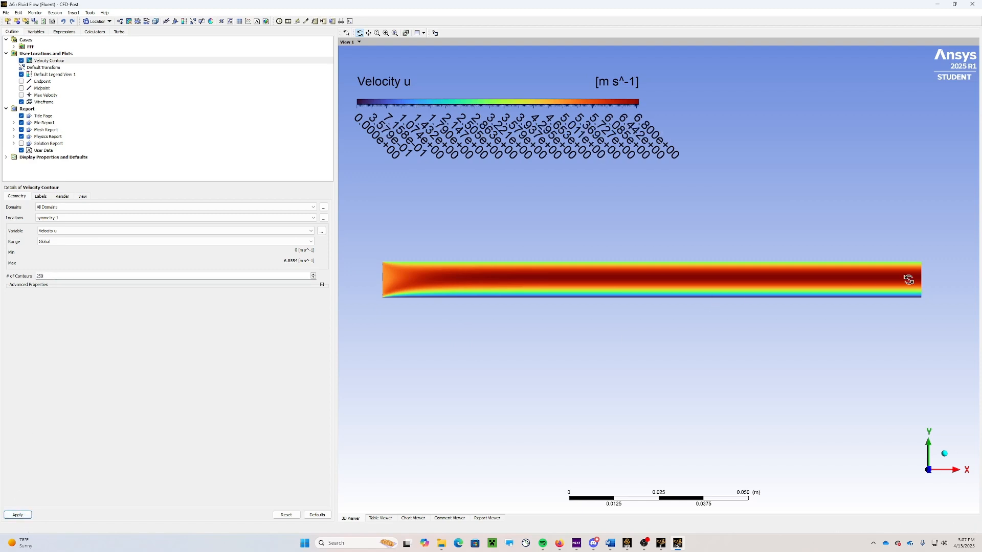
{"action": "scroll", "coordinate": [413, 278], "scroll_direction": "up", "scroll_amount": 12}
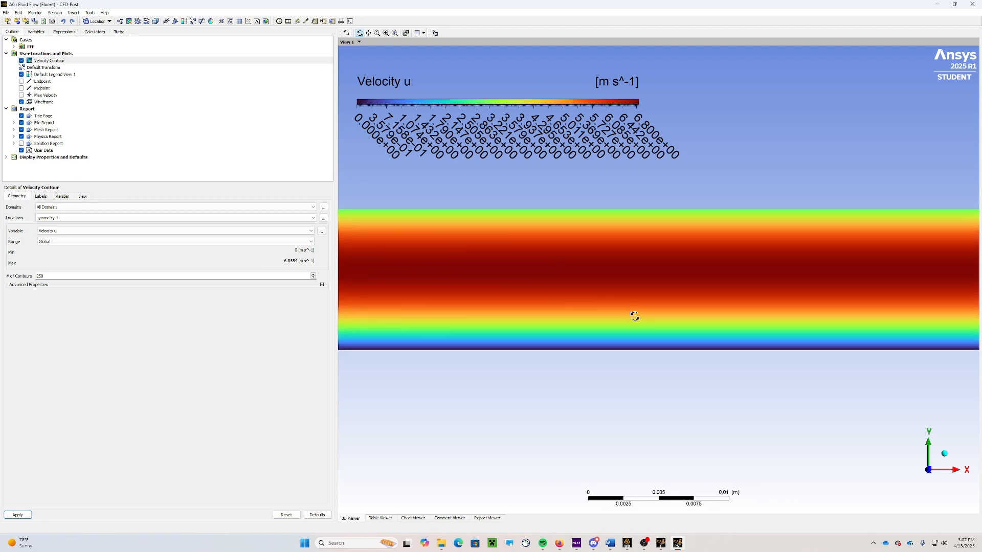
{"action": "scroll", "coordinate": [697, 418], "scroll_direction": "up", "scroll_amount": 2}
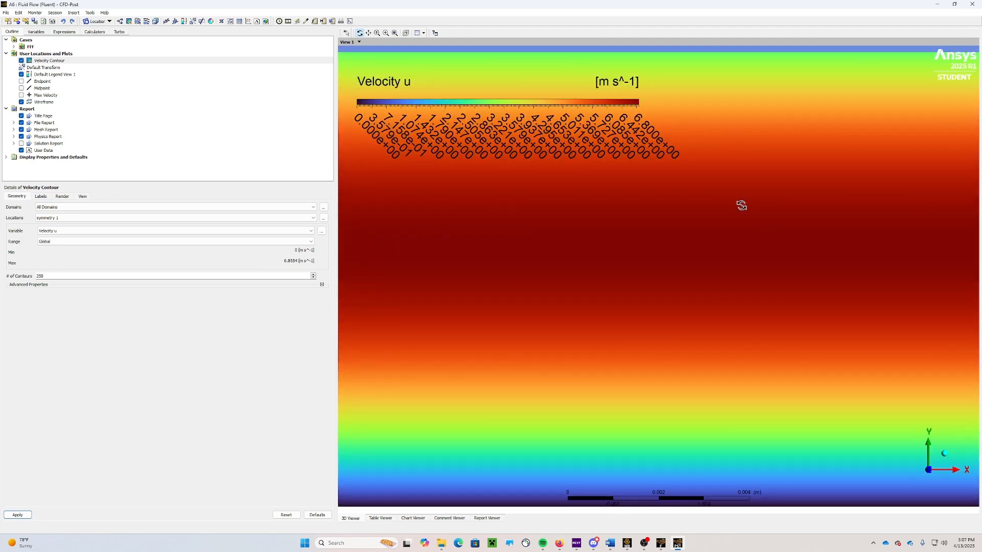
{"action": "scroll", "coordinate": [629, 226], "scroll_direction": "up", "scroll_amount": 3}
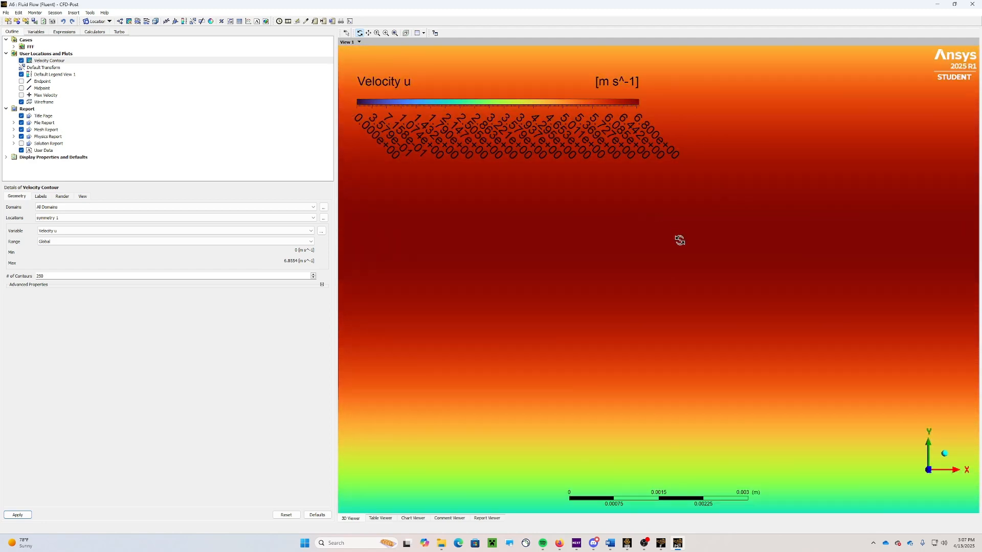
{"action": "left_click", "coordinate": [928, 470]}
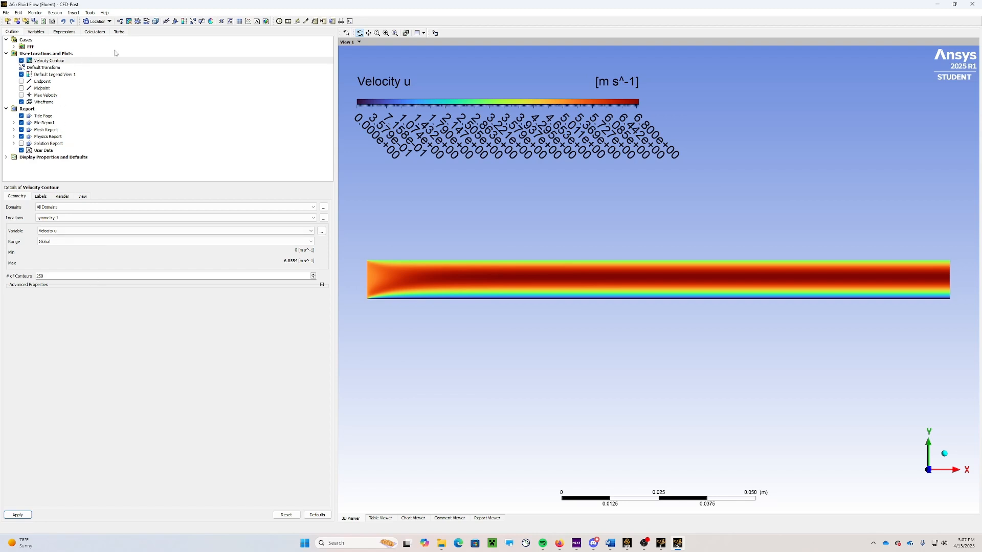
Insert a contour named Pressure Contour on symmetry 1, plotting the Pressure variable with the global range
{"action": "left_click", "coordinate": [129, 21]}
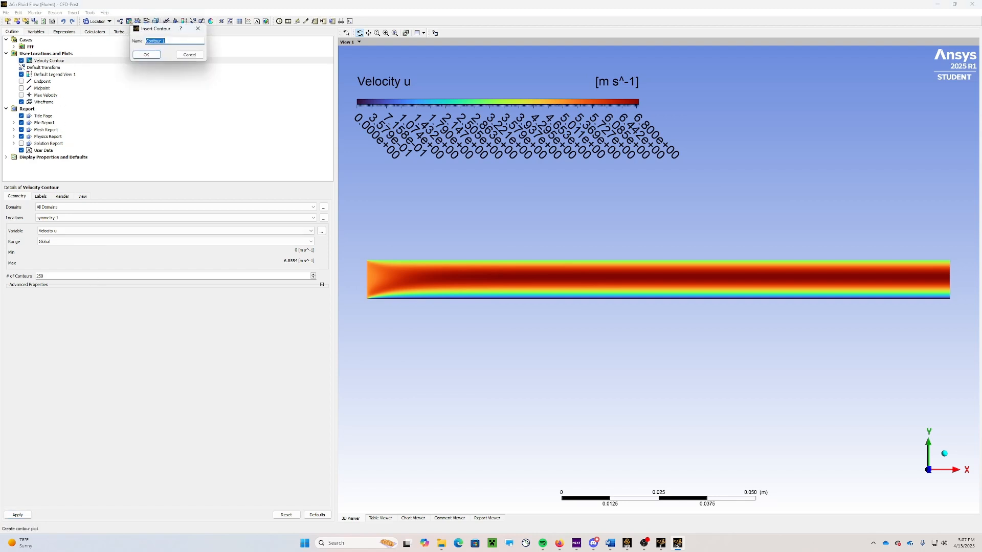
{"action": "type", "text": "Fressure"}
{"action": "left_click", "coordinate": [147, 54]}
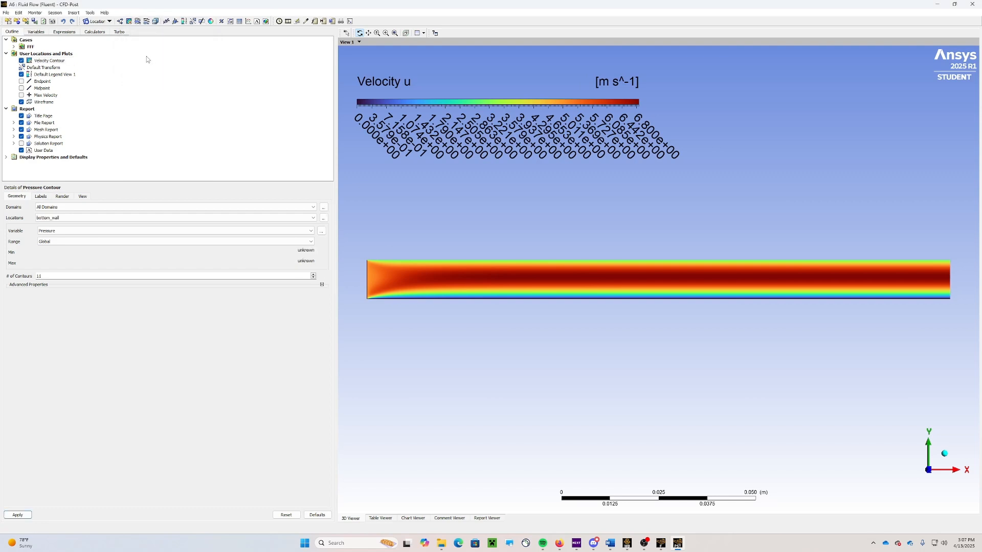
{"action": "left_click", "coordinate": [56, 218]}
{"action": "left_click", "coordinate": [63, 242]}
{"action": "left_click", "coordinate": [18, 515]}
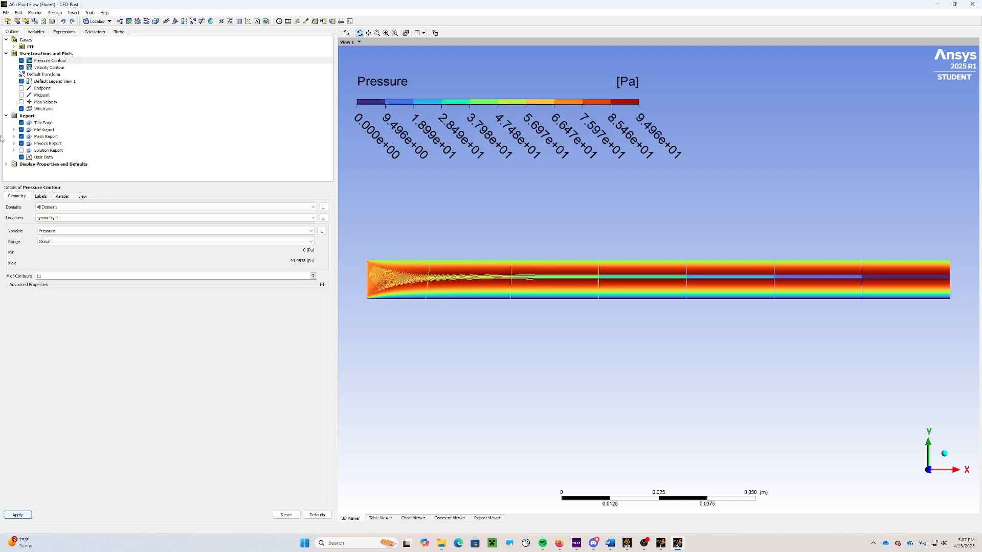
Hide the Velocity Contour and set the Pressure Contour's number of contours to 250
{"action": "left_click", "coordinate": [21, 68]}
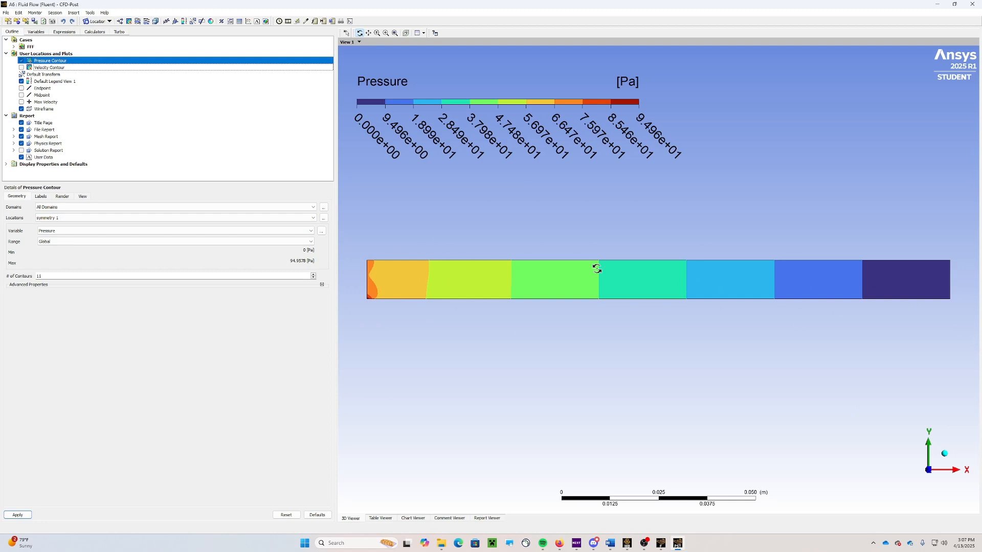
{"action": "double_click", "coordinate": [45, 277]}
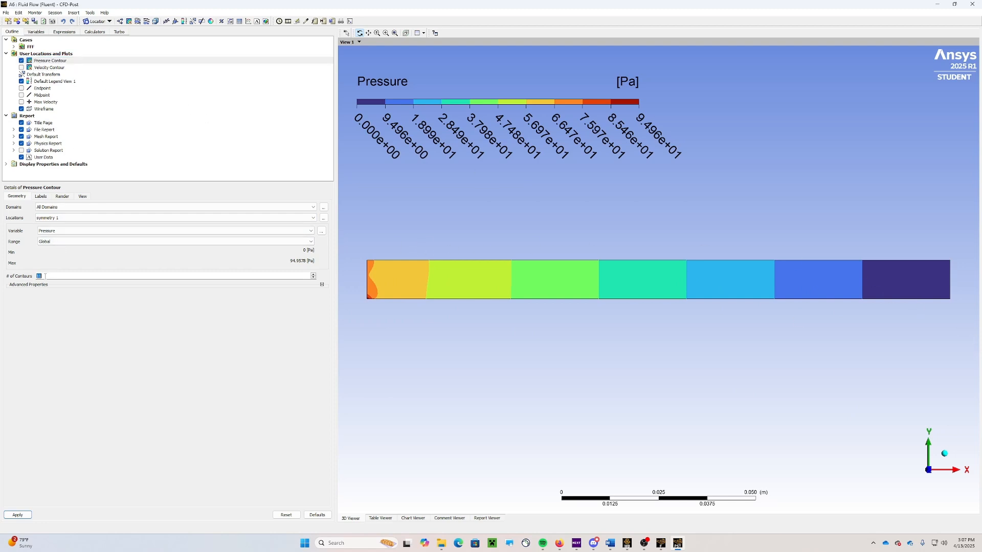
{"action": "left_click", "coordinate": [18, 515]}
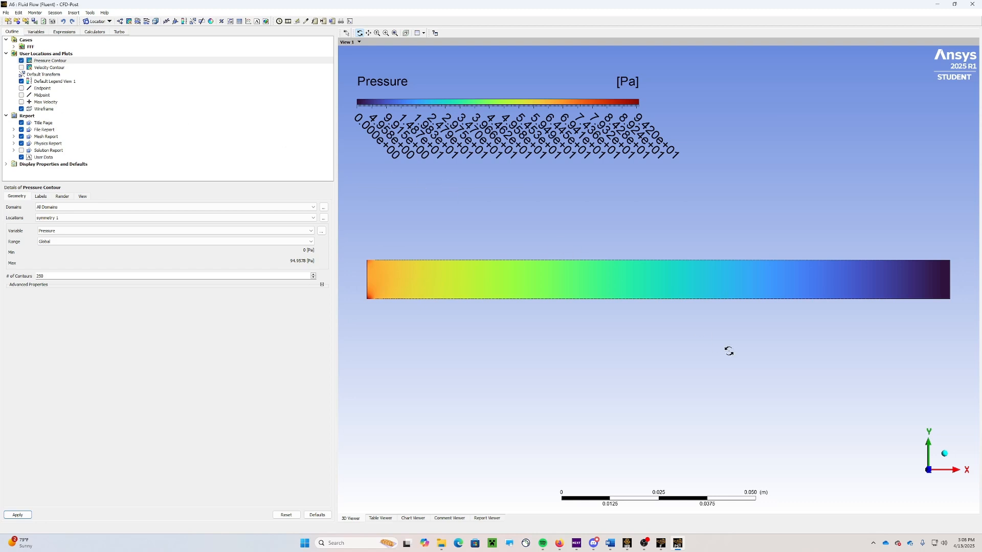
Insert a vector plot named Velocity Vector and set its location to symmetry 1
{"action": "left_click", "coordinate": [121, 22]}
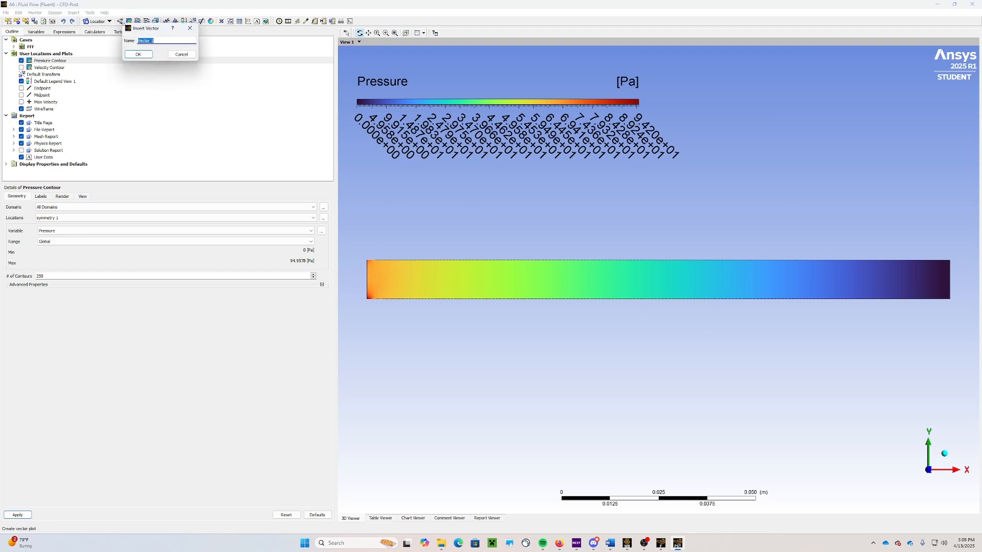
{"action": "type", "text": "ve"}
{"action": "left_click", "coordinate": [141, 53]}
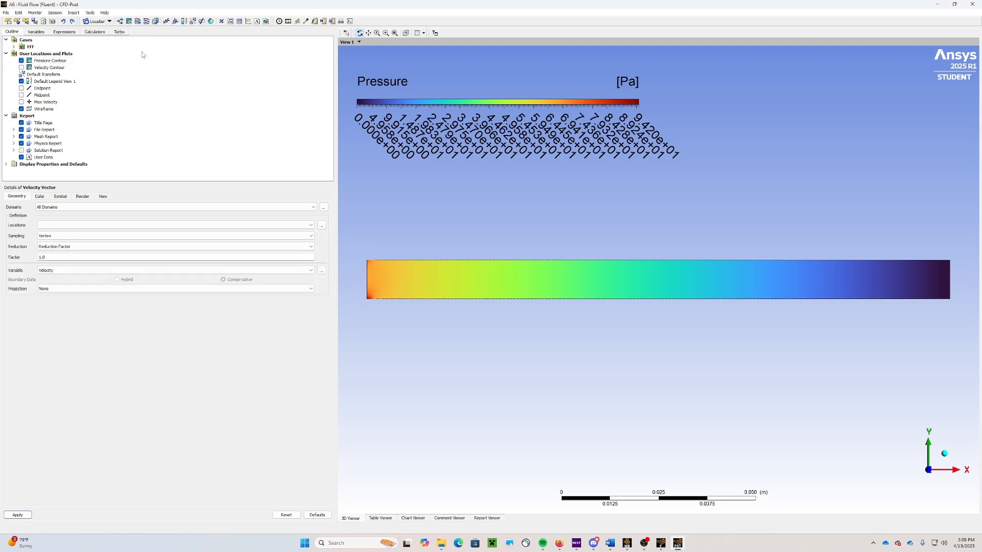
{"action": "left_click", "coordinate": [52, 225]}
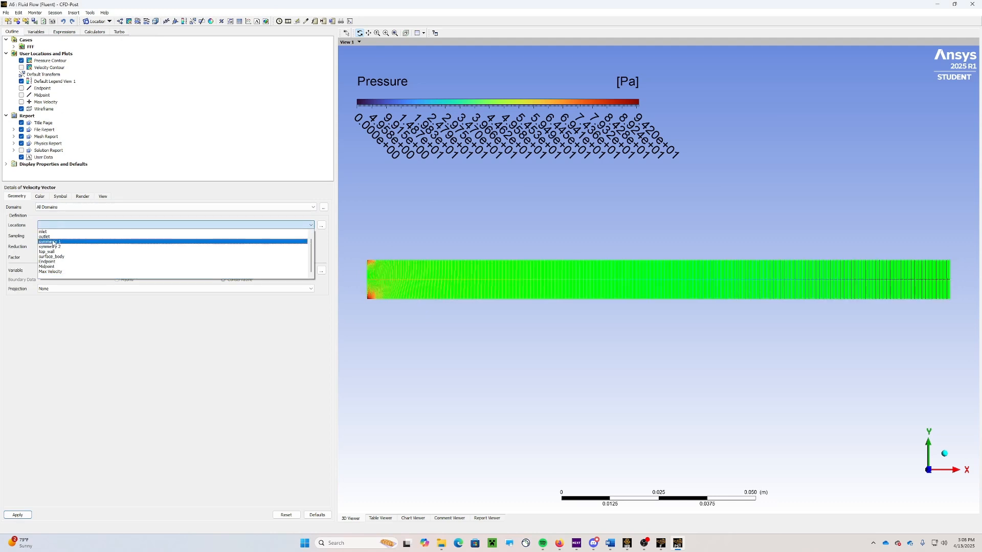
{"action": "left_click", "coordinate": [53, 242]}
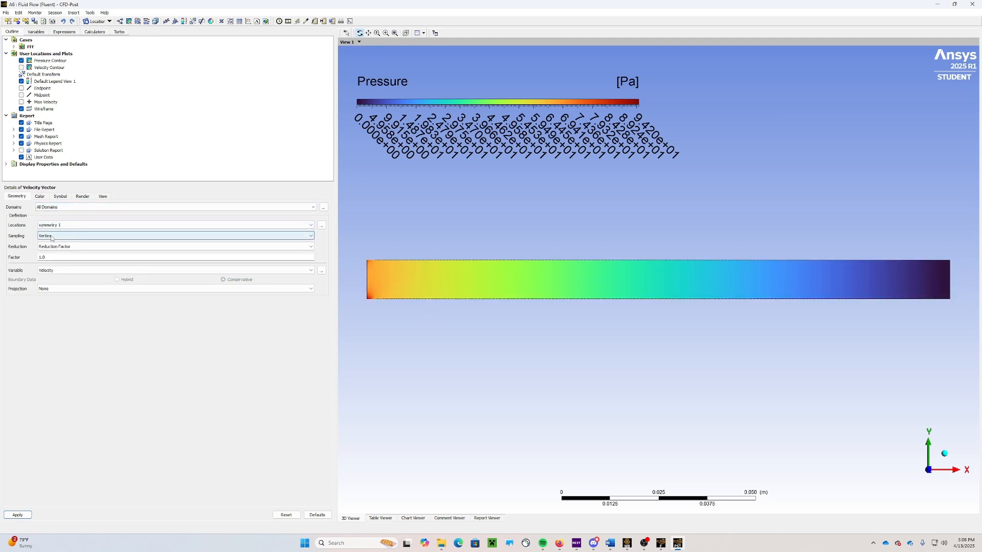
{"action": "left_click", "coordinate": [51, 237]}
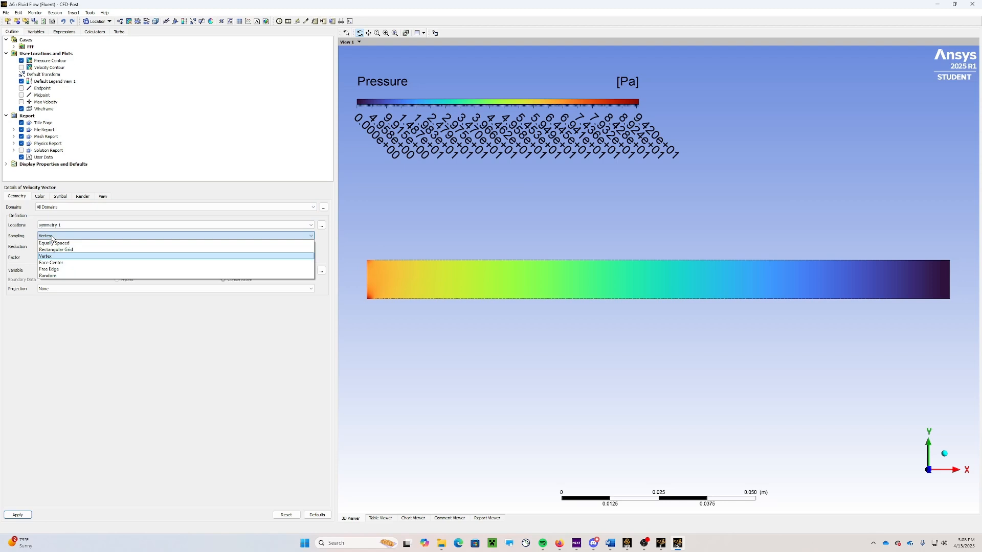
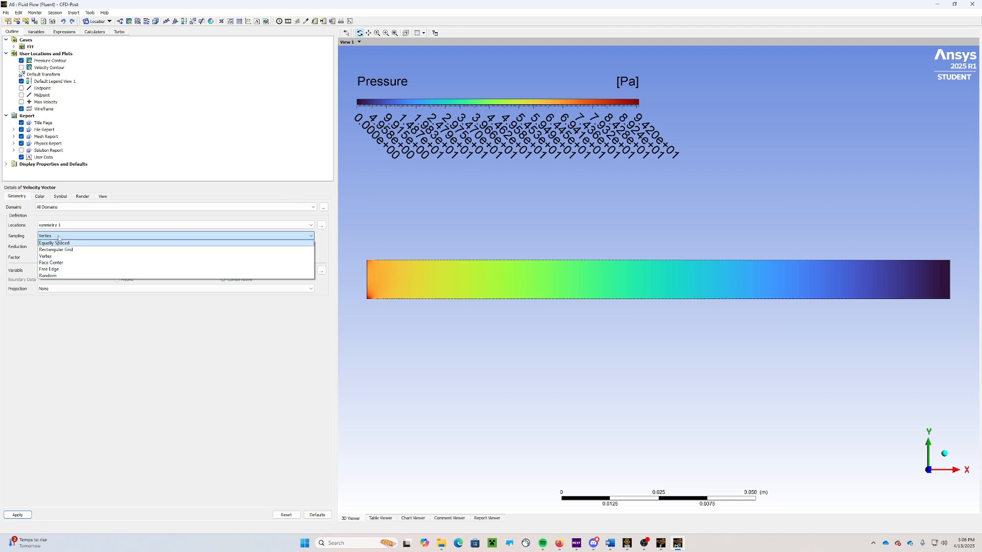
{"action": "left_click", "coordinate": [58, 242]}
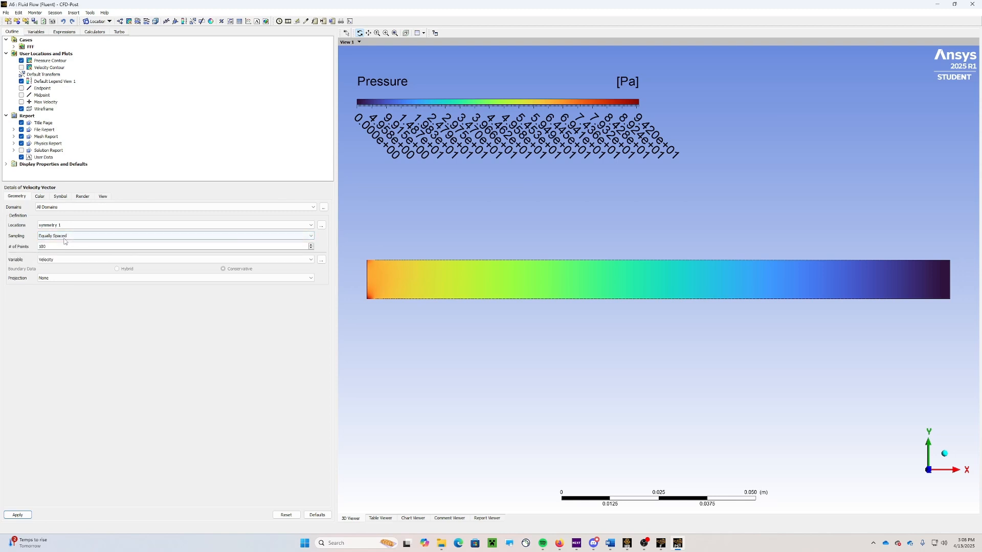
{"action": "left_click", "coordinate": [66, 237]}
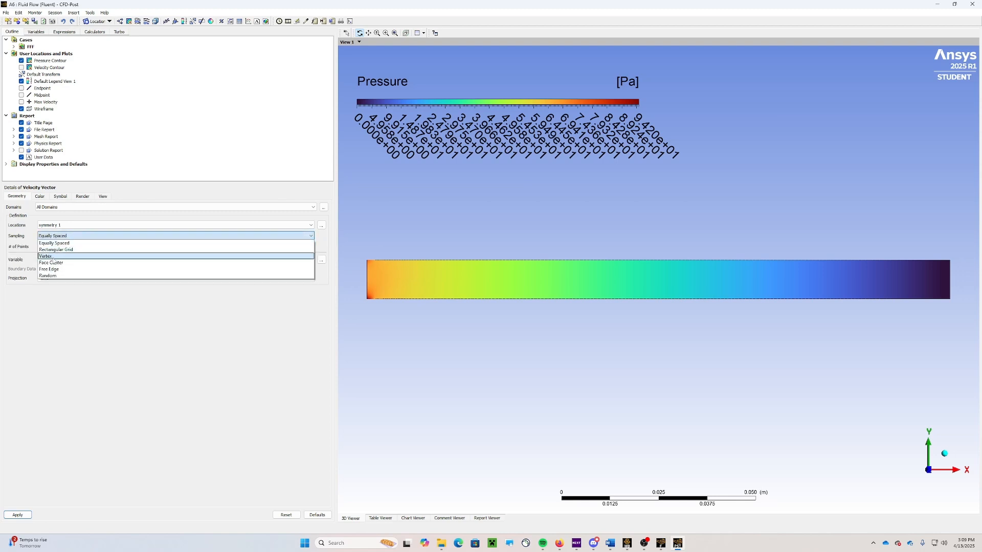
{"action": "left_click", "coordinate": [57, 256]}
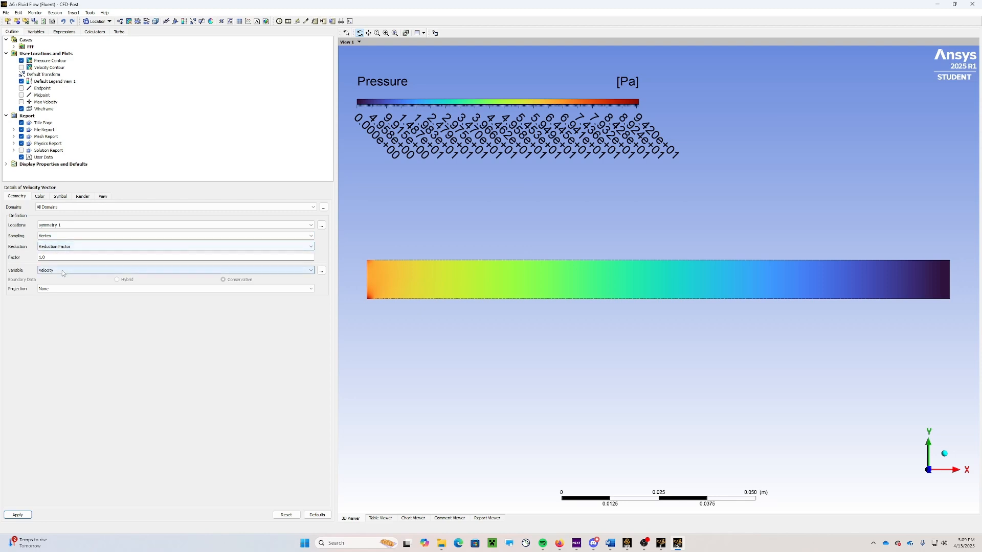
Generate the Velocity Vector plot with the Velocity variable and hide the Pressure Contour to view the vectors alone
{"action": "left_click", "coordinate": [63, 270]}
{"action": "left_click", "coordinate": [63, 271]}
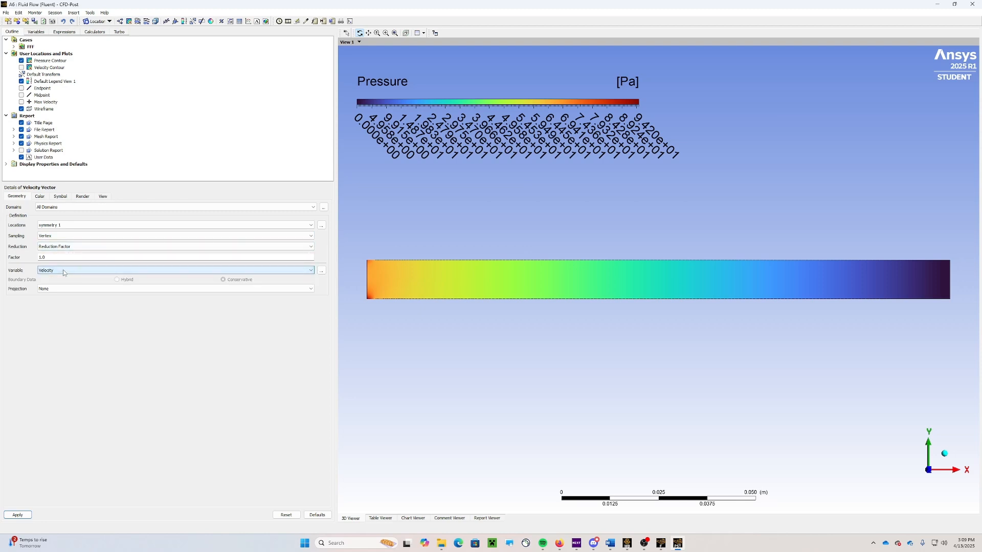
{"action": "left_click", "coordinate": [18, 516]}
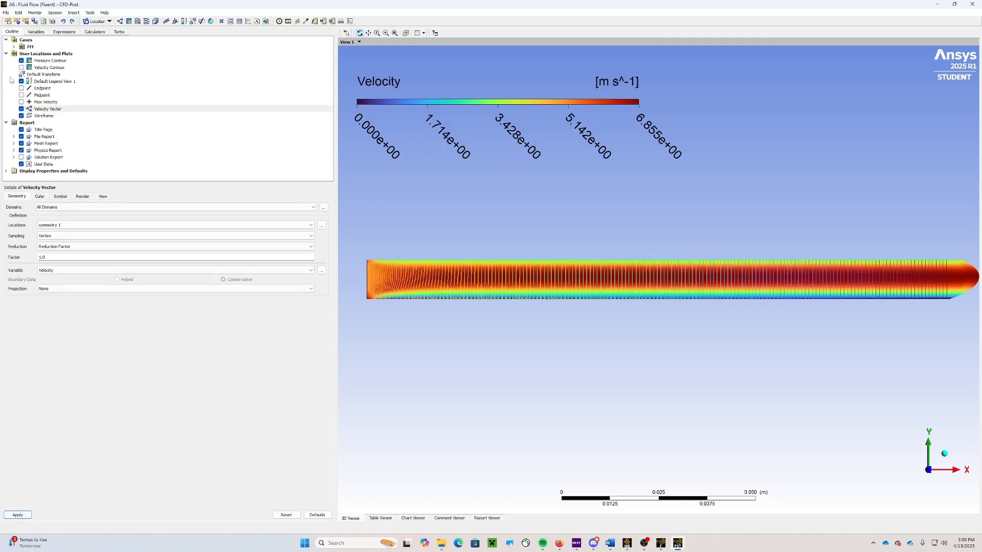
{"action": "left_click", "coordinate": [20, 60]}
{"action": "scroll", "coordinate": [653, 274], "scroll_direction": "up", "scroll_amount": 5}
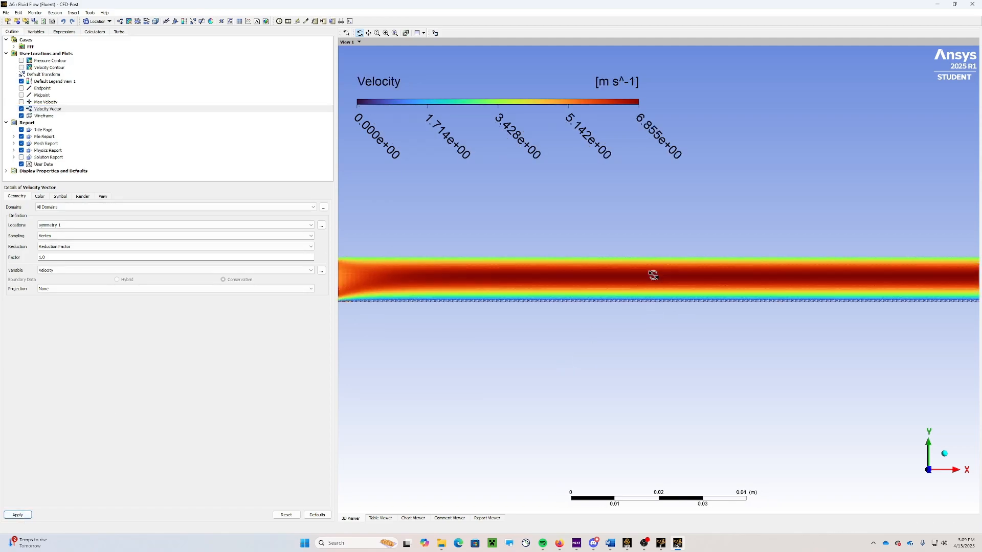
{"action": "scroll", "coordinate": [605, 290], "scroll_direction": "up", "scroll_amount": 8}
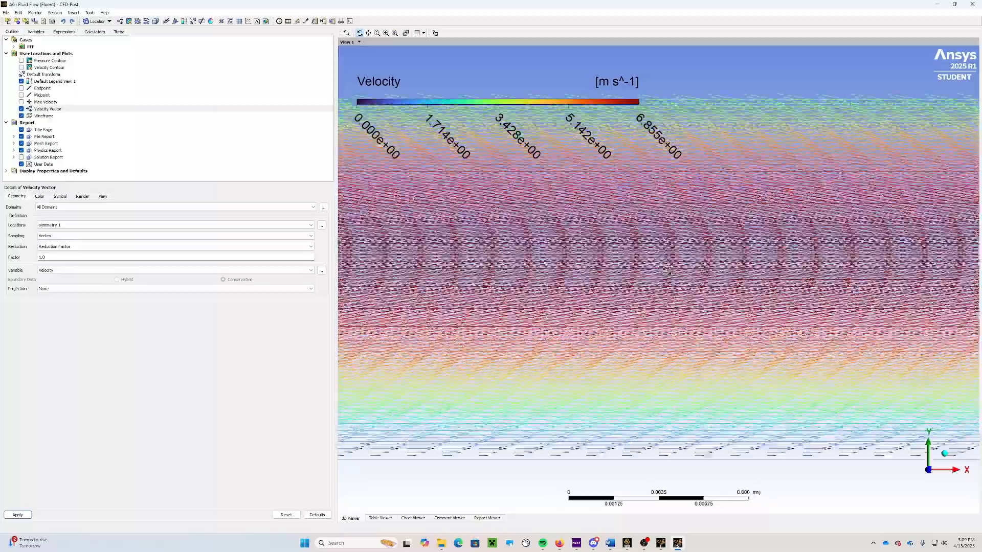
{"action": "scroll", "coordinate": [671, 259], "scroll_direction": "down", "scroll_amount": 4}
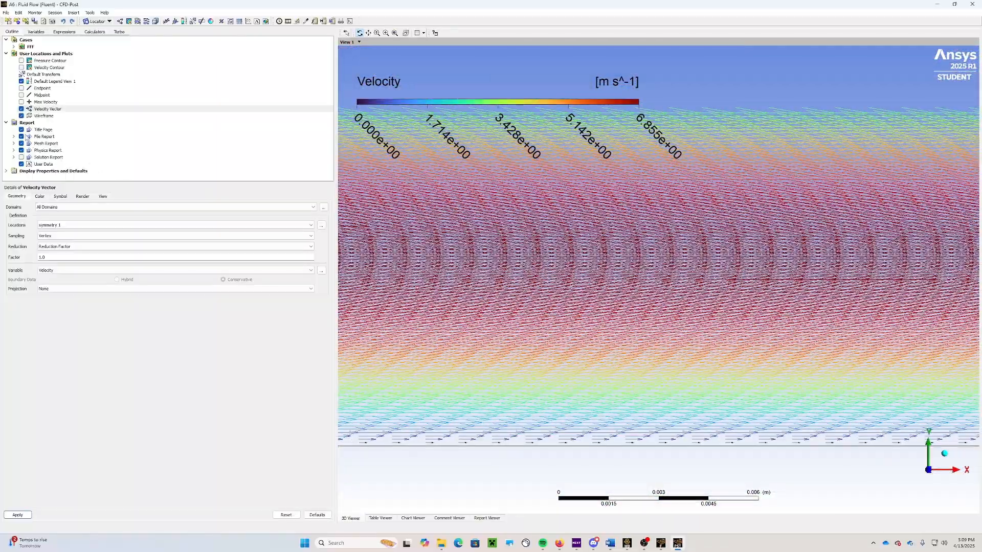
{"action": "left_click", "coordinate": [40, 197]}
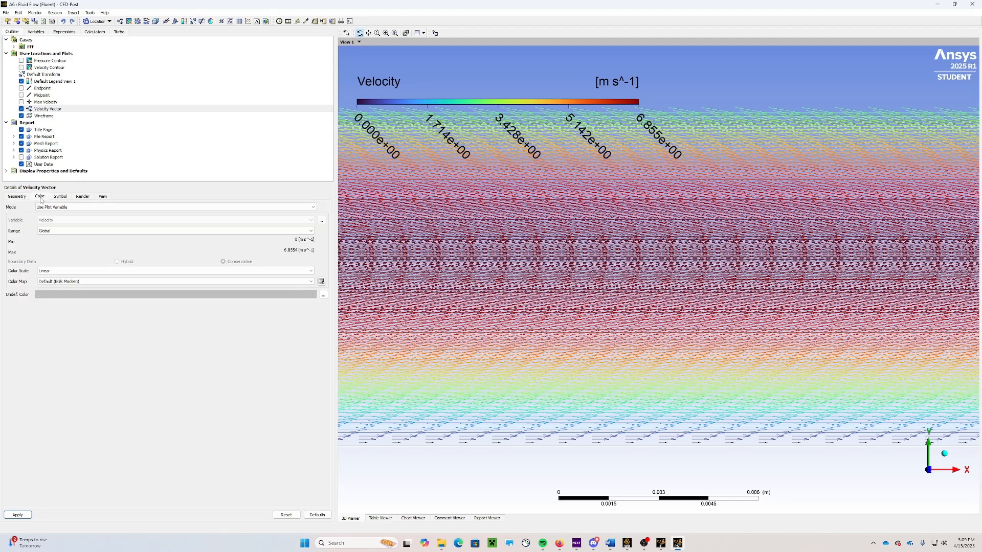
{"action": "left_click", "coordinate": [62, 198]}
{"action": "left_click", "coordinate": [79, 198]}
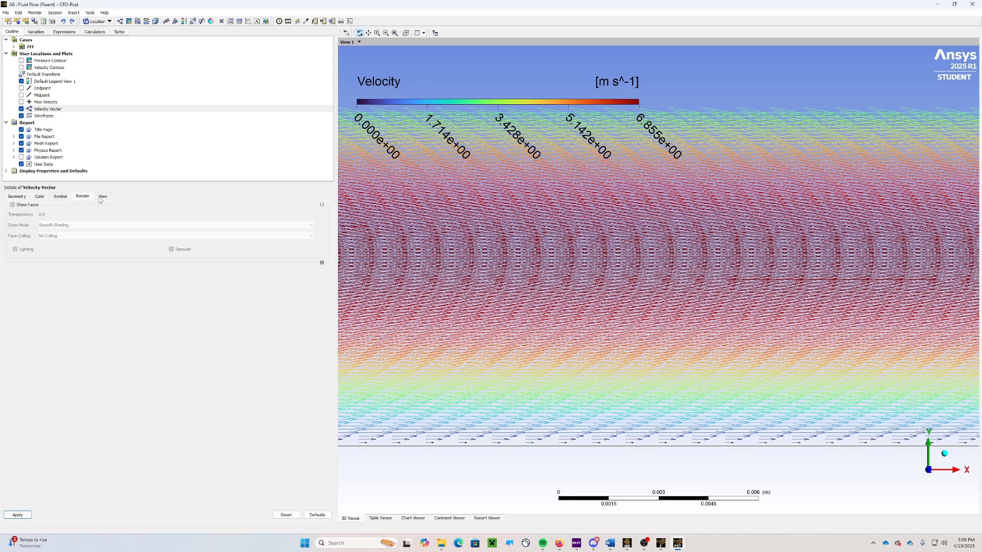
{"action": "left_click", "coordinate": [102, 196]}
{"action": "left_click", "coordinate": [17, 197]}
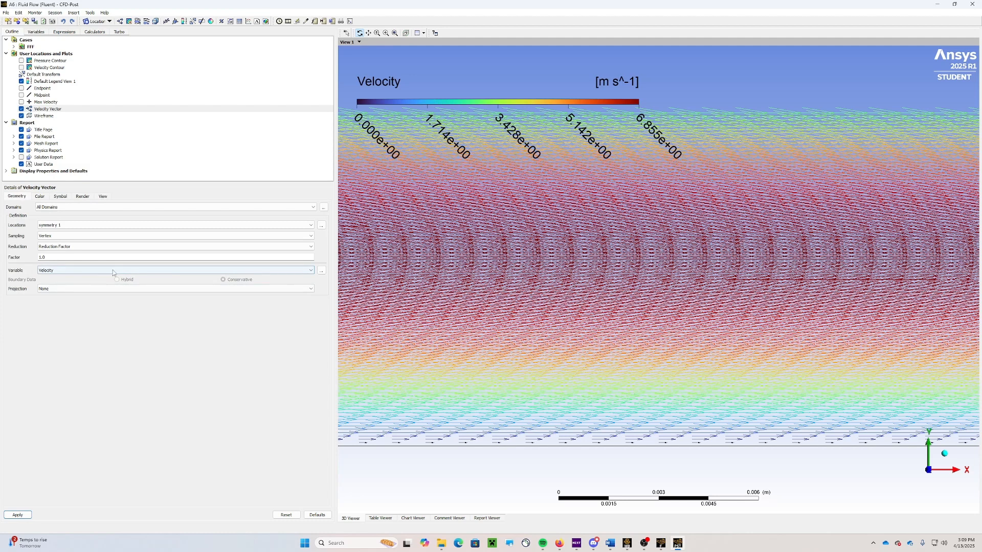
Change the Velocity Vector symbol to Arrow3D, apply it, and inspect the arrows along the channel
{"action": "left_click", "coordinate": [40, 196]}
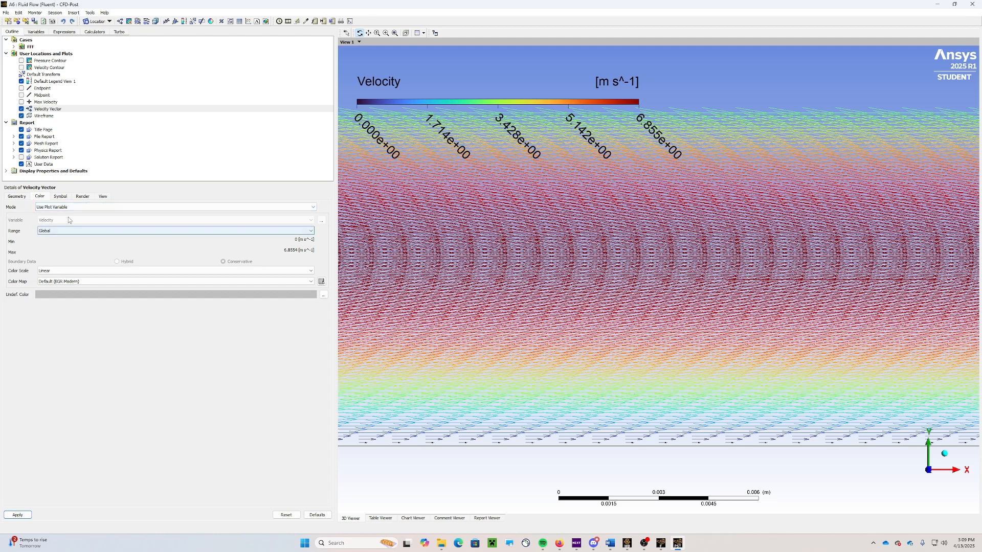
{"action": "left_click", "coordinate": [60, 196]}
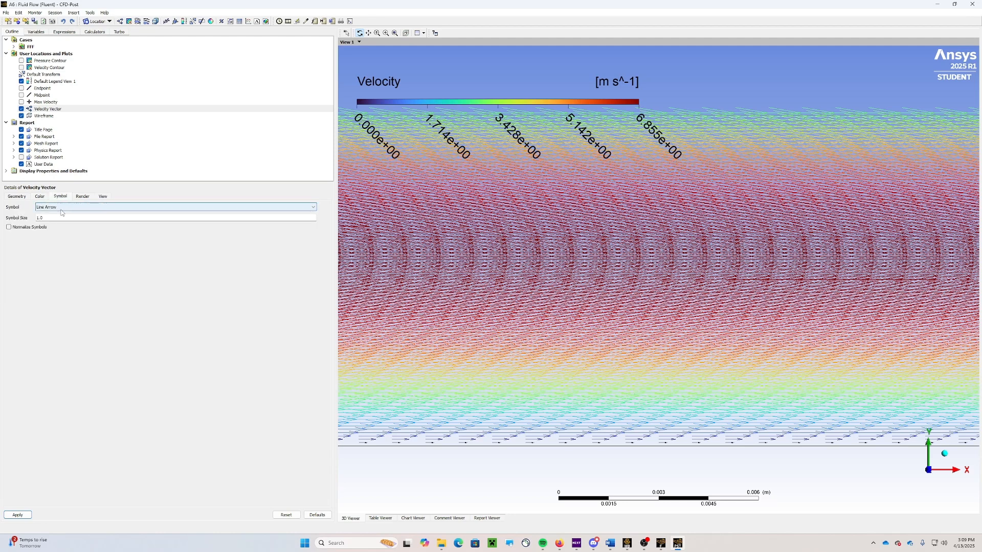
{"action": "left_click", "coordinate": [62, 207]}
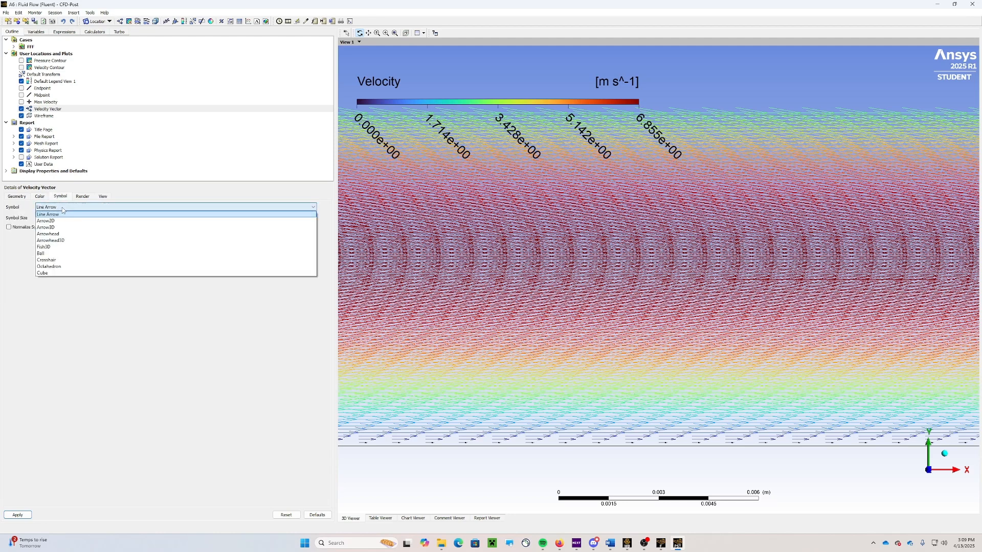
{"action": "left_click", "coordinate": [56, 228]}
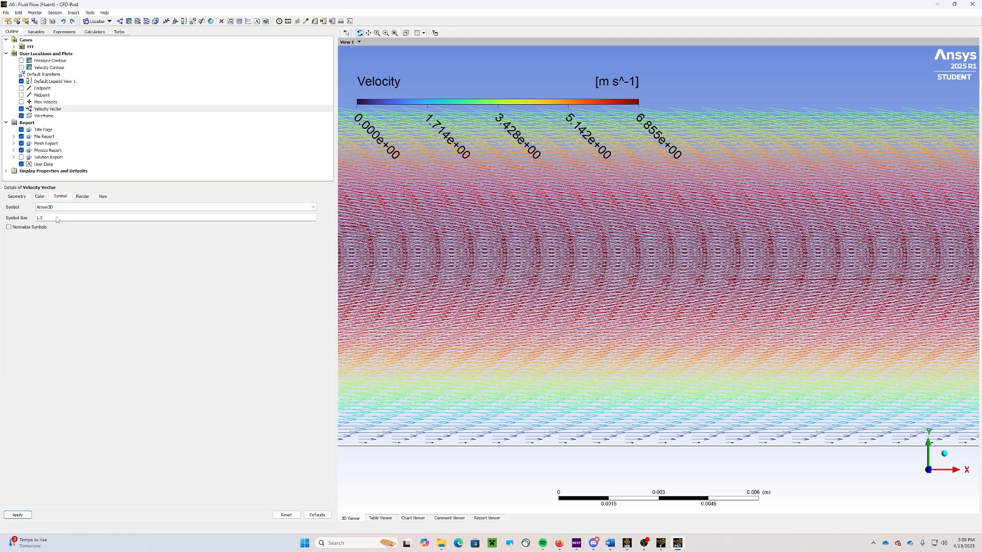
{"action": "left_click", "coordinate": [17, 515]}
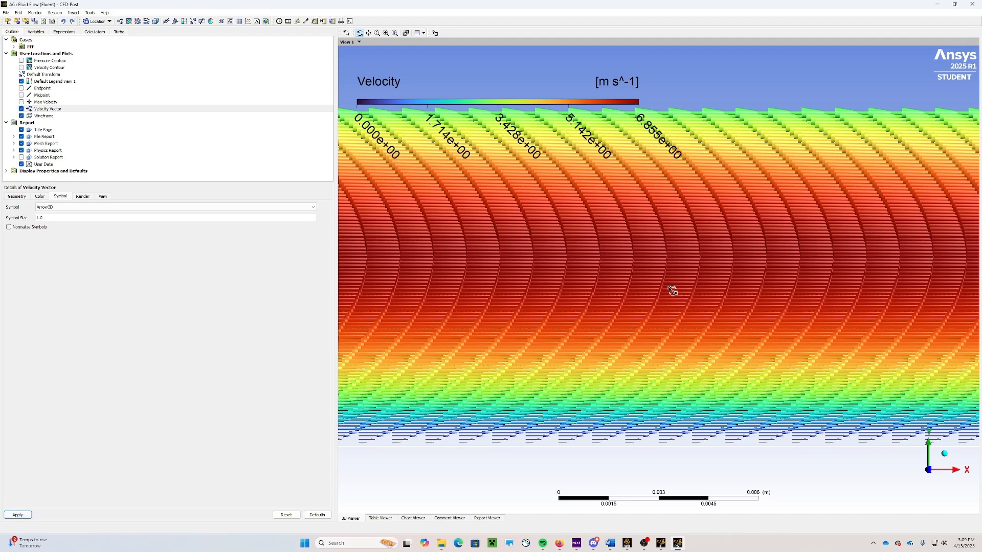
{"action": "scroll", "coordinate": [691, 220], "scroll_direction": "down", "scroll_amount": 1}
{"action": "scroll", "coordinate": [688, 225], "scroll_direction": "down", "scroll_amount": 4}
{"action": "scroll", "coordinate": [663, 276], "scroll_direction": "up", "scroll_amount": 6}
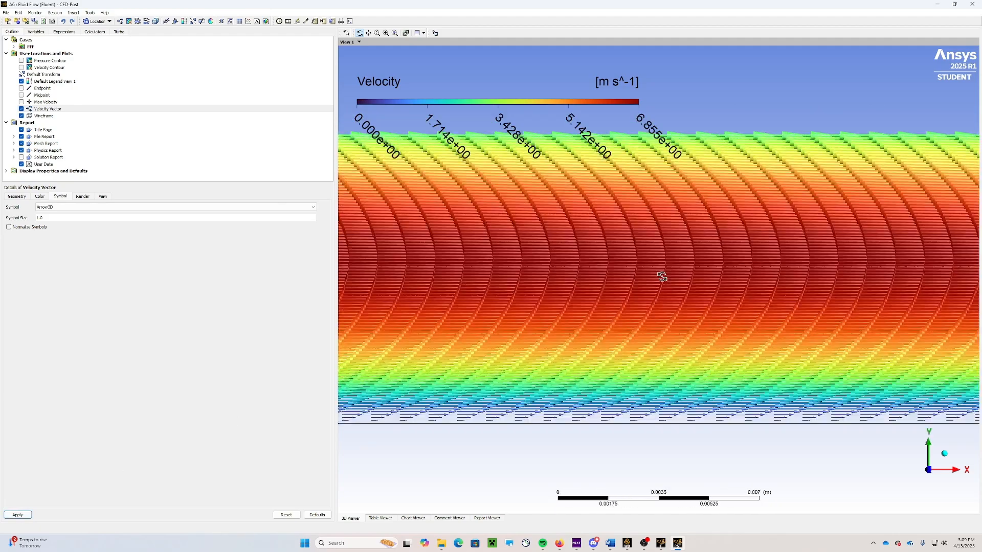
{"action": "scroll", "coordinate": [662, 332], "scroll_direction": "down", "scroll_amount": 5}
{"action": "scroll", "coordinate": [661, 332], "scroll_direction": "down", "scroll_amount": 3}
{"action": "scroll", "coordinate": [644, 320], "scroll_direction": "up", "scroll_amount": 7}
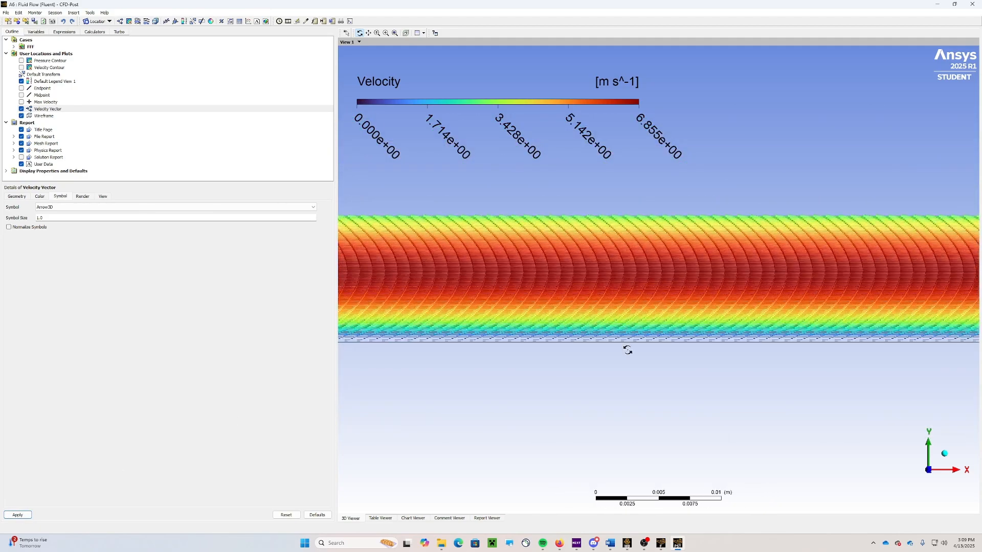
Try symbol sizes of 0.5 and 0.1 on the Velocity Vector plot, applying each
{"action": "scroll", "coordinate": [732, 473], "scroll_direction": "down", "scroll_amount": 2}
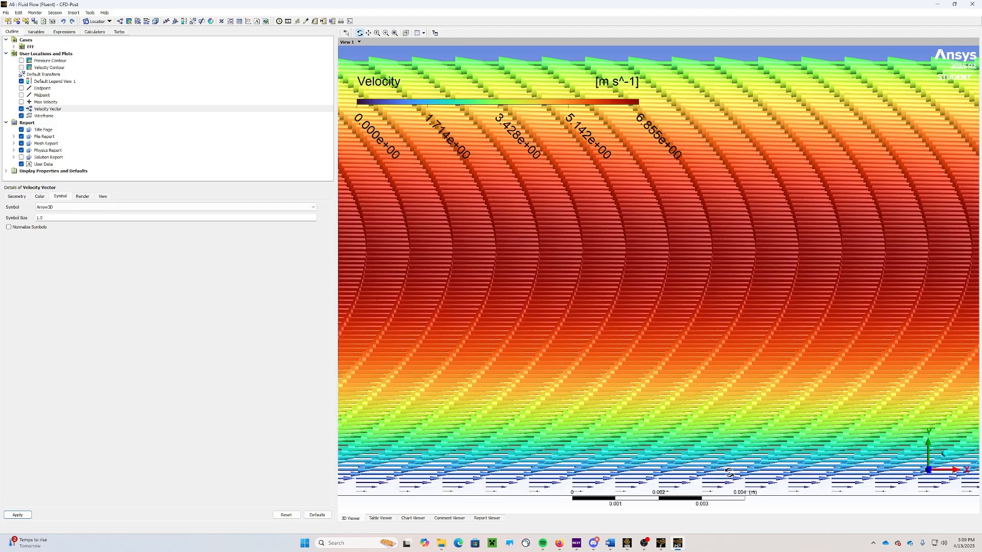
{"action": "scroll", "coordinate": [716, 450], "scroll_direction": "up", "scroll_amount": 6}
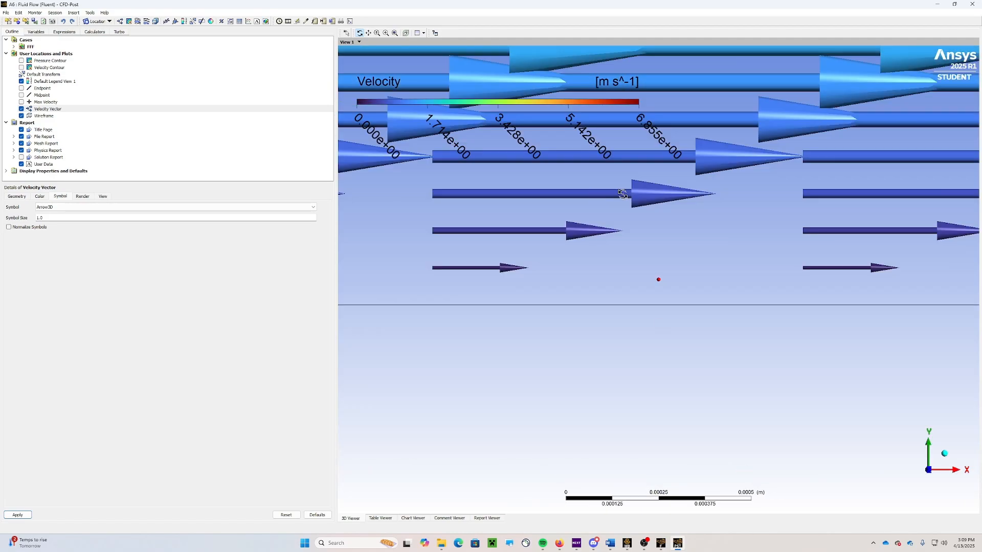
{"action": "scroll", "coordinate": [645, 225], "scroll_direction": "down", "scroll_amount": 2}
{"action": "scroll", "coordinate": [645, 228], "scroll_direction": "down", "scroll_amount": 2}
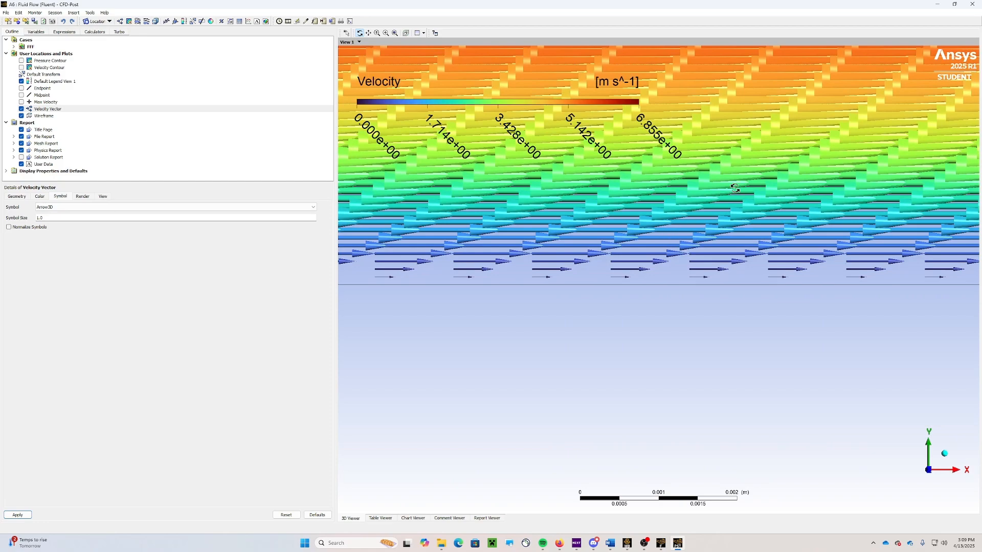
{"action": "scroll", "coordinate": [701, 204], "scroll_direction": "down", "scroll_amount": 5}
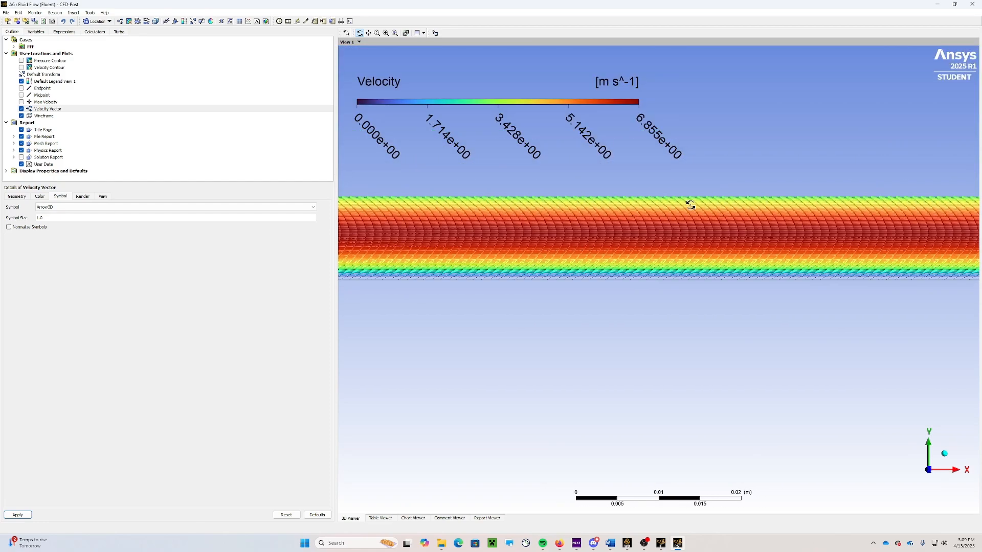
{"action": "left_click", "coordinate": [54, 217]}
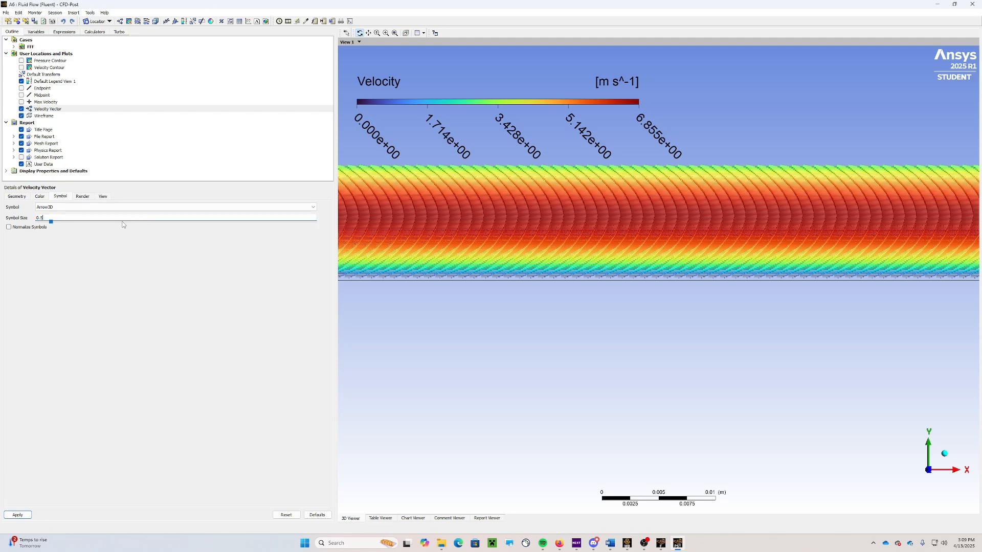
{"action": "left_click", "coordinate": [17, 515]}
{"action": "scroll", "coordinate": [644, 201], "scroll_direction": "down", "scroll_amount": 2}
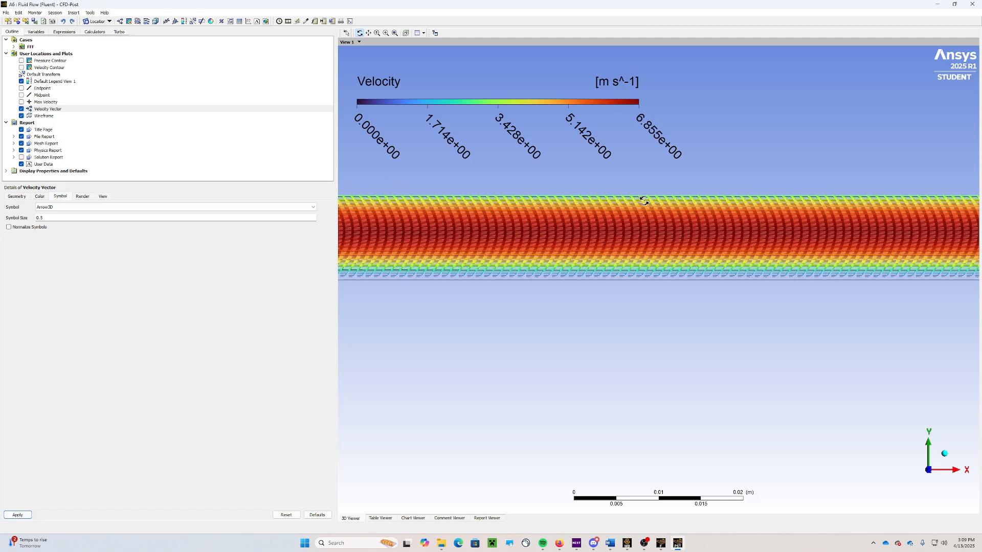
{"action": "scroll", "coordinate": [644, 200], "scroll_direction": "up", "scroll_amount": 5}
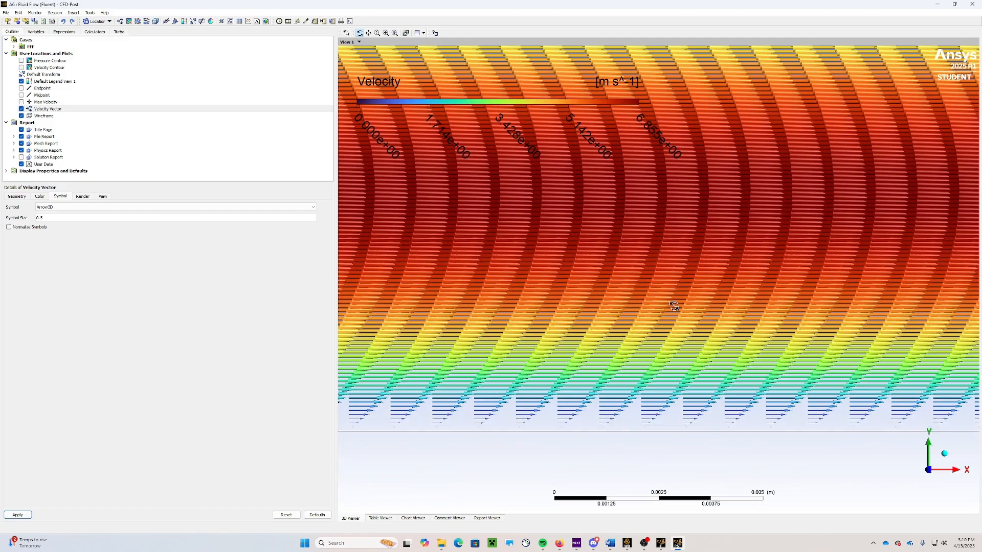
{"action": "left_click", "coordinate": [51, 219]}
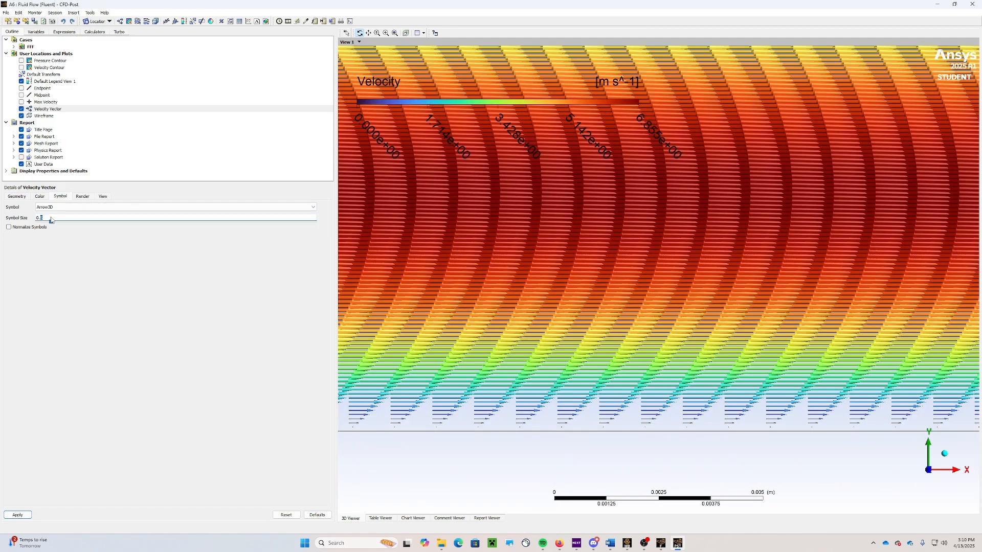
{"action": "left_click", "coordinate": [17, 515]}
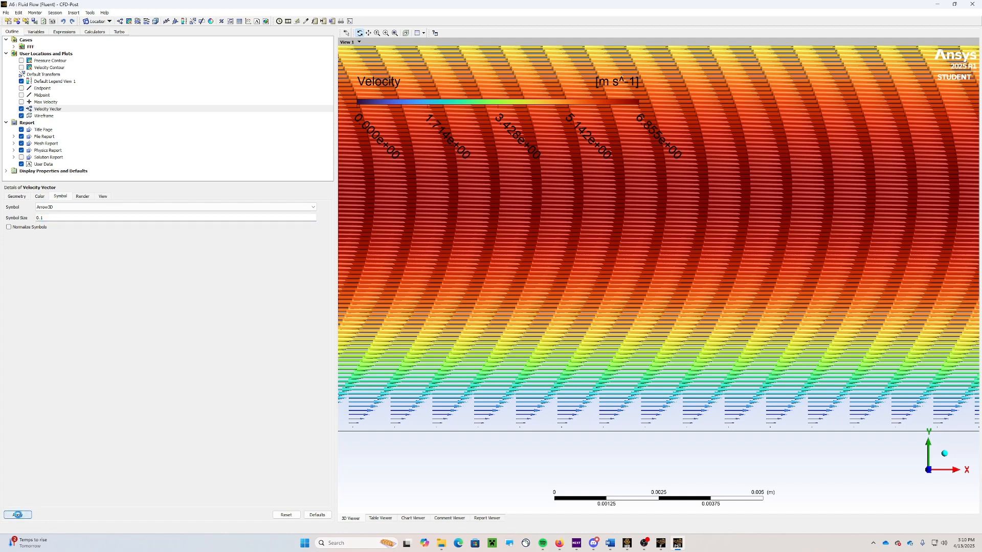
Apply a symbol size of 0.15 to the Velocity Vector plot and inspect the arrows from the lower wall to the full channel
{"action": "left_click", "coordinate": [64, 217]}
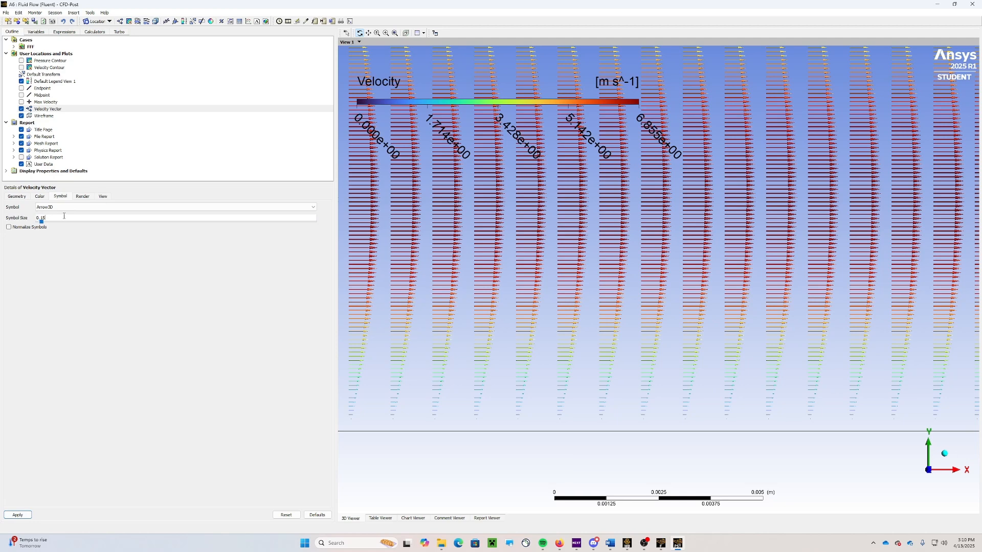
{"action": "left_click", "coordinate": [27, 515]}
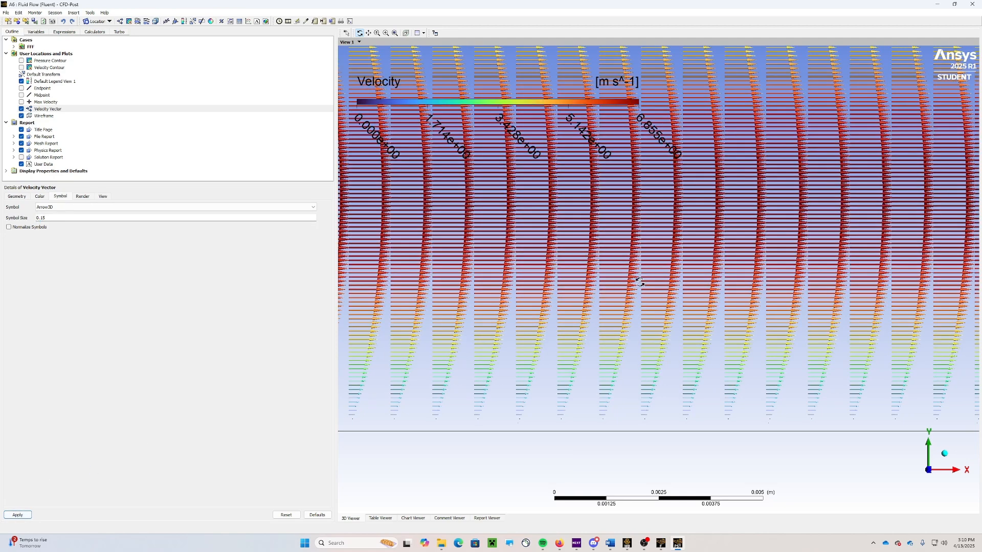
{"action": "scroll", "coordinate": [690, 216], "scroll_direction": "up", "scroll_amount": 3}
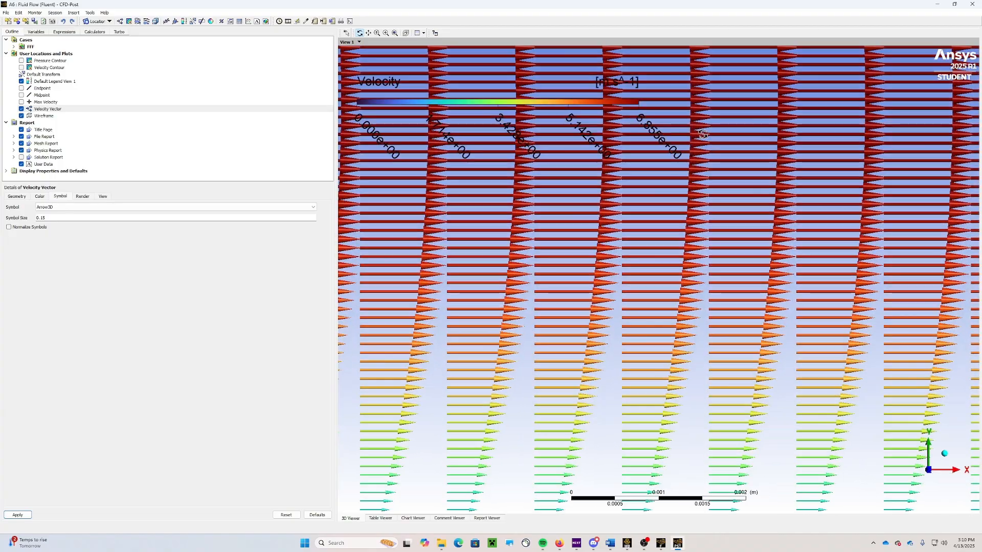
{"action": "scroll", "coordinate": [708, 125], "scroll_direction": "down", "scroll_amount": 5}
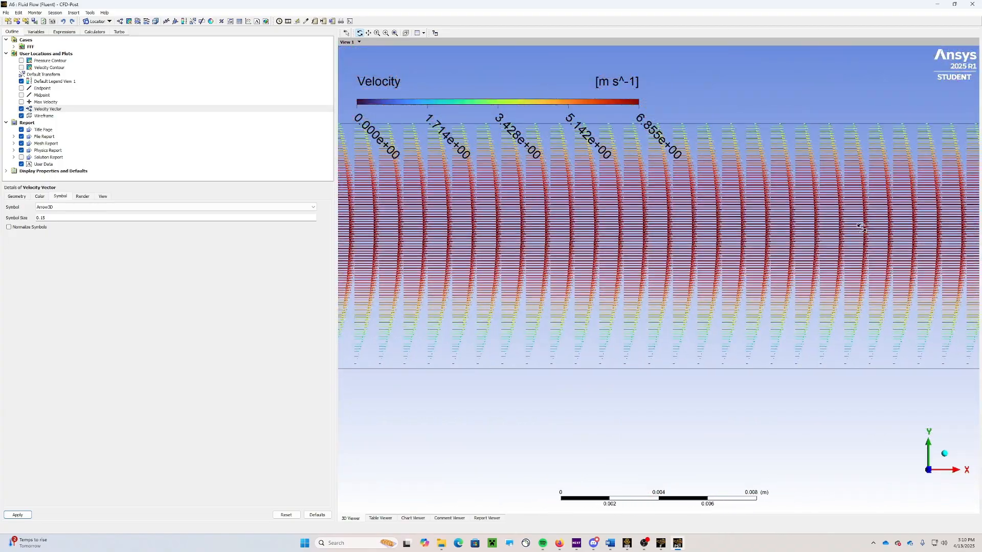
{"action": "scroll", "coordinate": [660, 422], "scroll_direction": "up", "scroll_amount": 4}
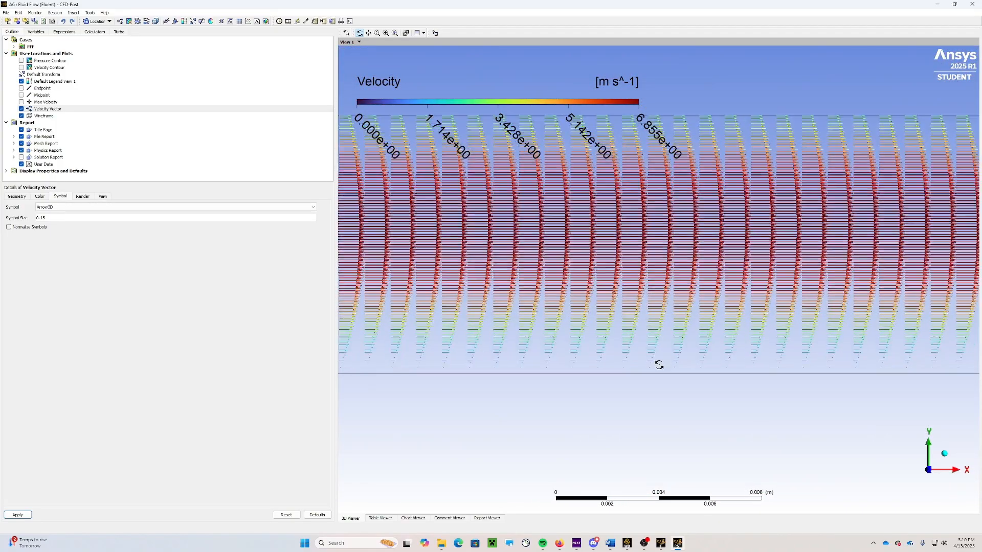
{"action": "scroll", "coordinate": [639, 399], "scroll_direction": "up", "scroll_amount": 5}
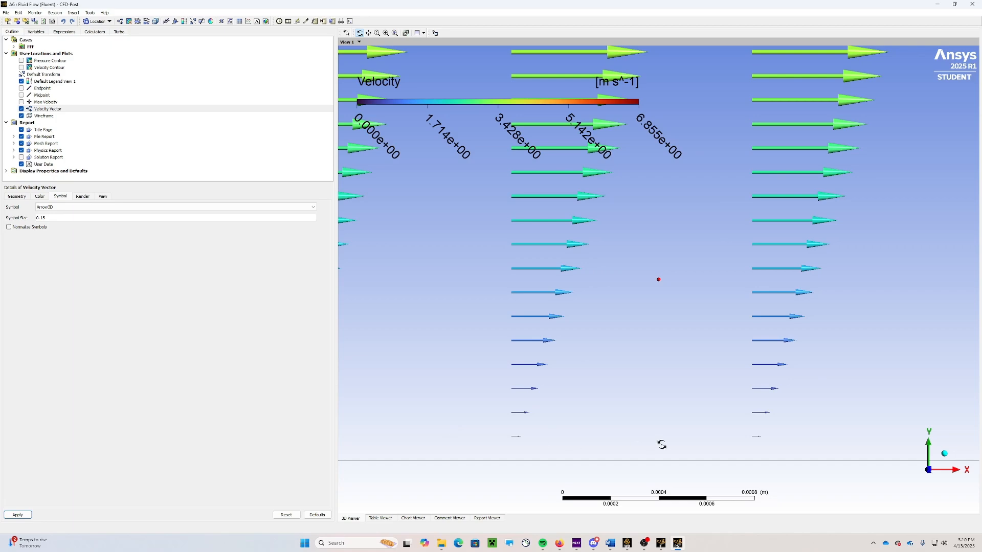
{"action": "scroll", "coordinate": [637, 276], "scroll_direction": "down", "scroll_amount": 6}
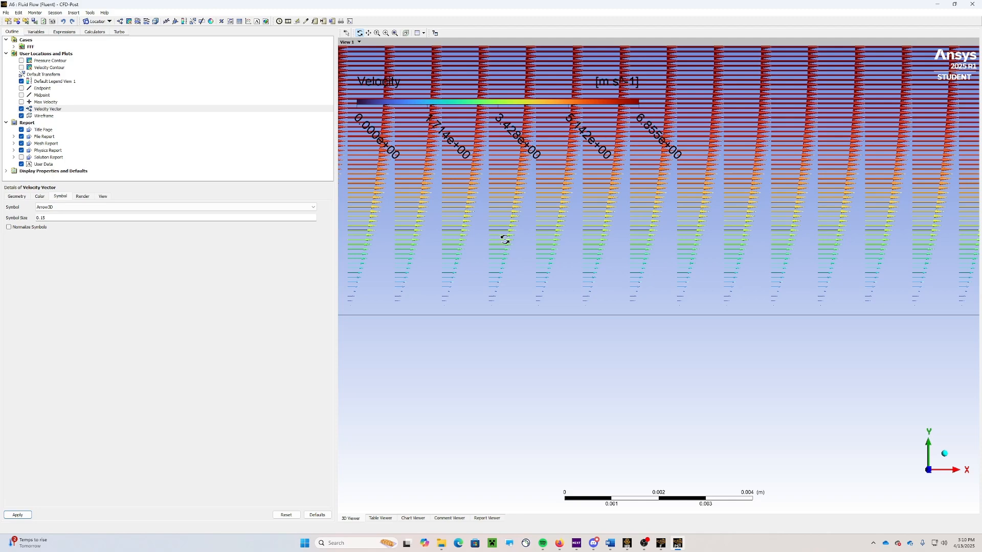
{"action": "left_click_drag", "start_coordinate": [498, 213], "coordinate": [591, 195]}
{"action": "scroll", "coordinate": [592, 195], "scroll_direction": "down", "scroll_amount": 3}
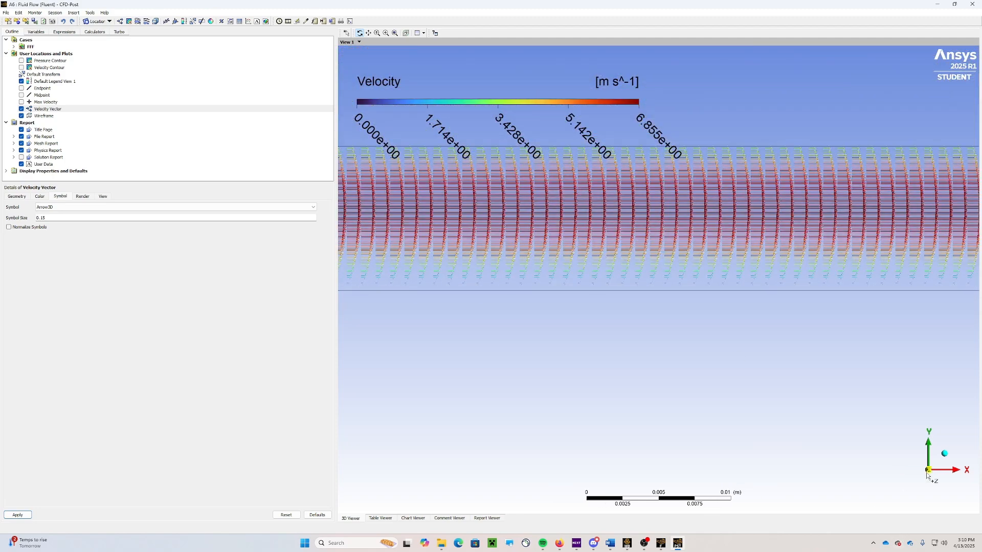
{"action": "scroll", "coordinate": [846, 425], "scroll_direction": "down", "scroll_amount": 3}
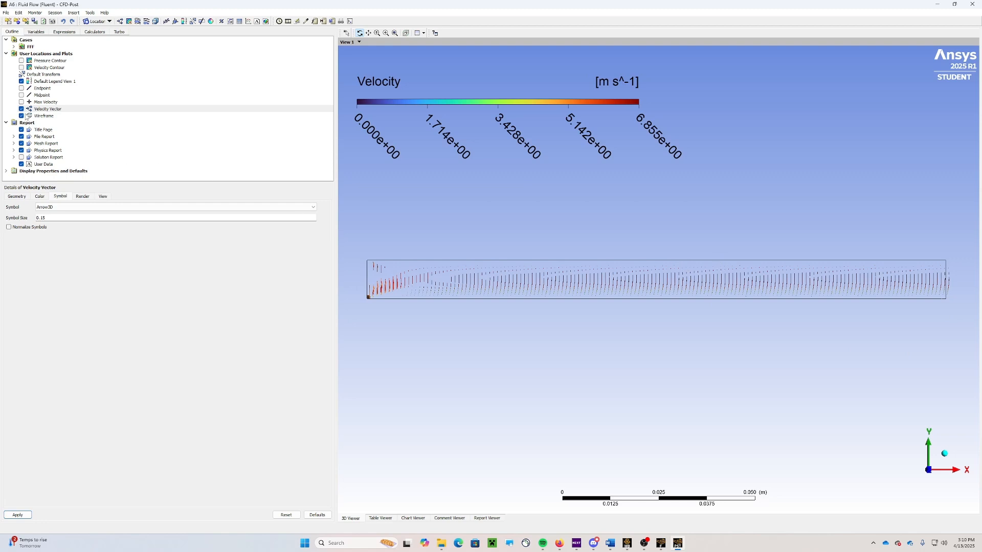
Show the Velocity Contour together with the vectors and set its contour band transparency to 0.75
{"action": "left_click", "coordinate": [21, 67]}
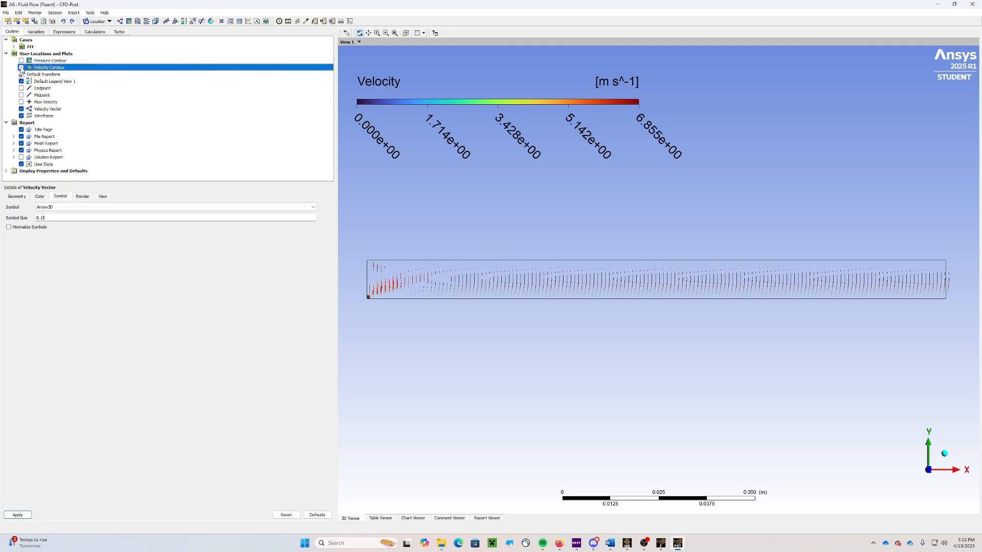
{"action": "scroll", "coordinate": [644, 278], "scroll_direction": "up", "scroll_amount": 10}
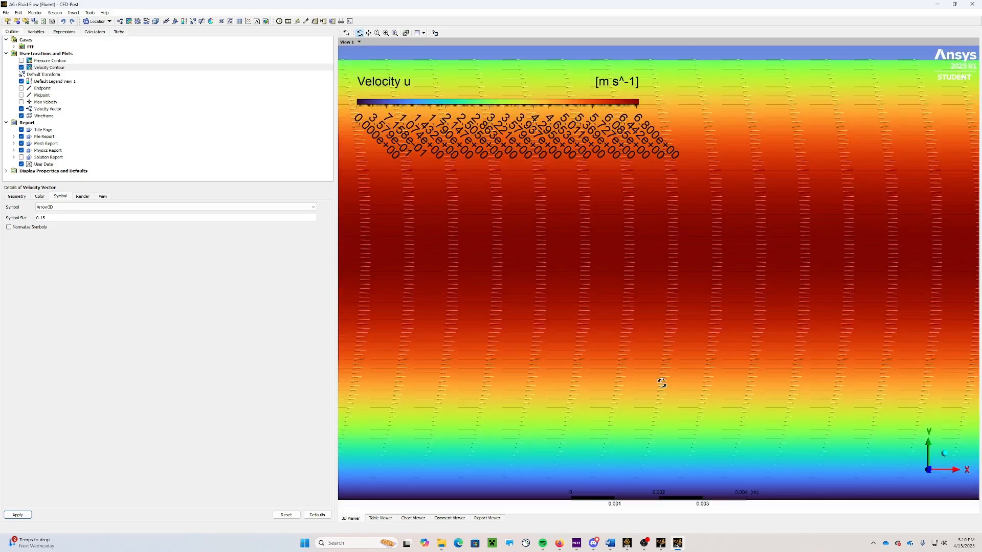
{"action": "right_click", "coordinate": [35, 68]}
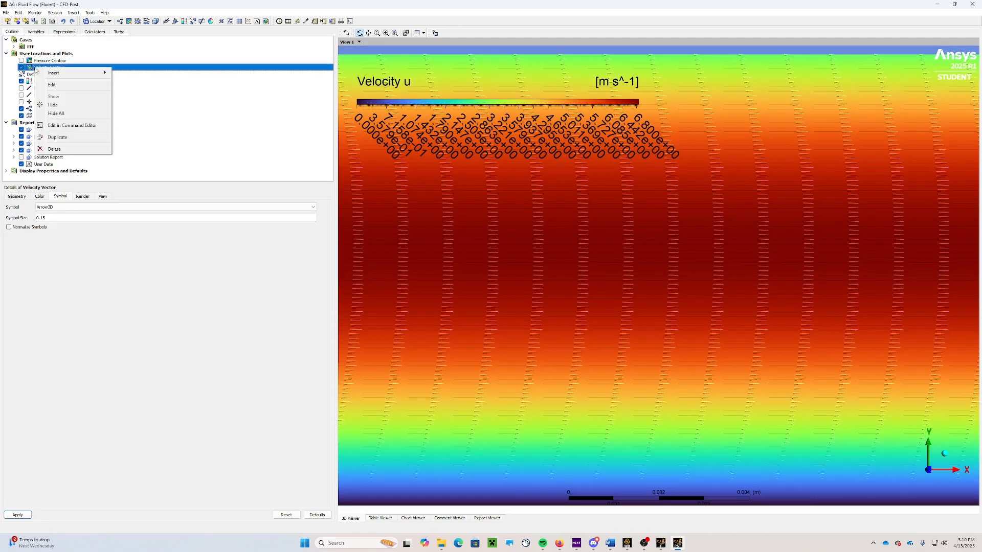
{"action": "left_click", "coordinate": [64, 86]}
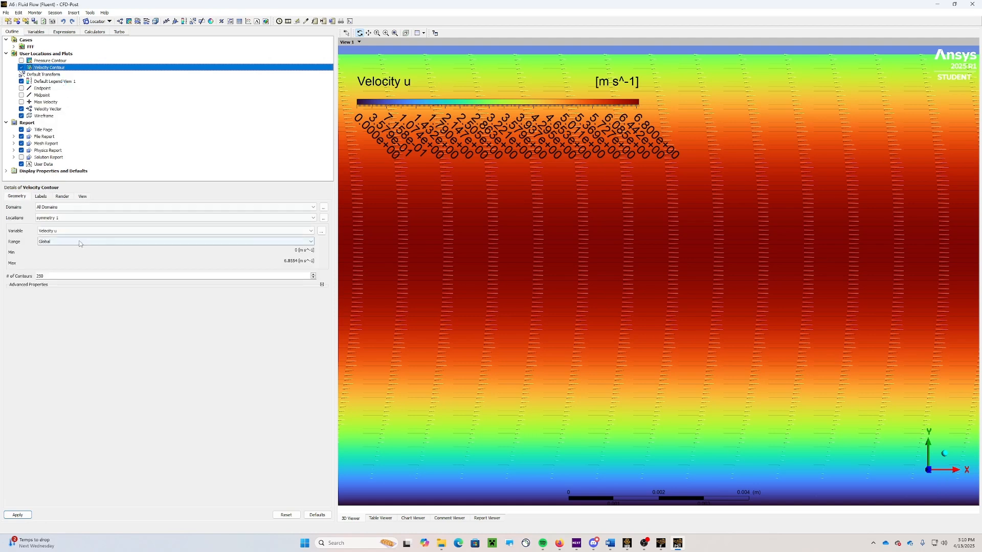
{"action": "left_click", "coordinate": [62, 197]}
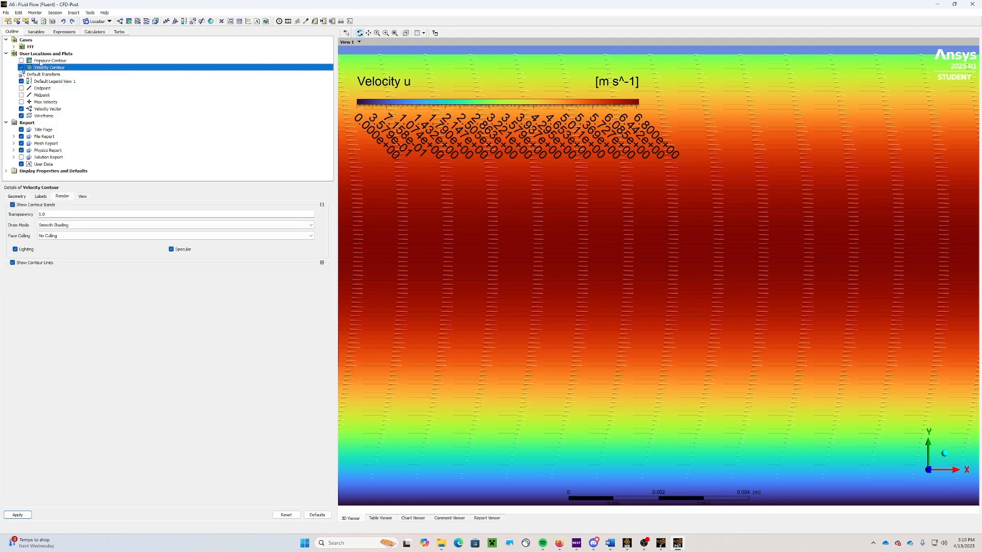
{"action": "left_click", "coordinate": [57, 216]}
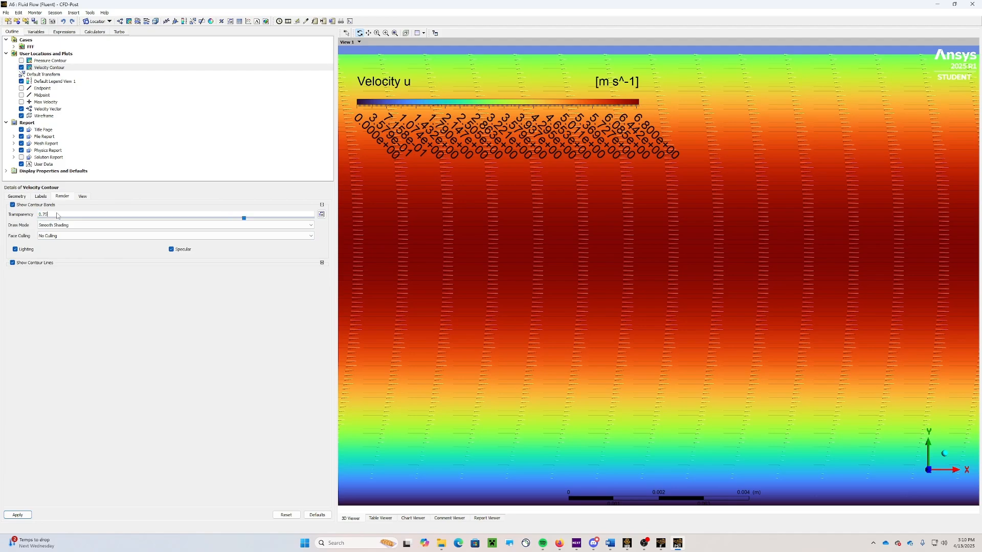
{"action": "left_click", "coordinate": [18, 516]}
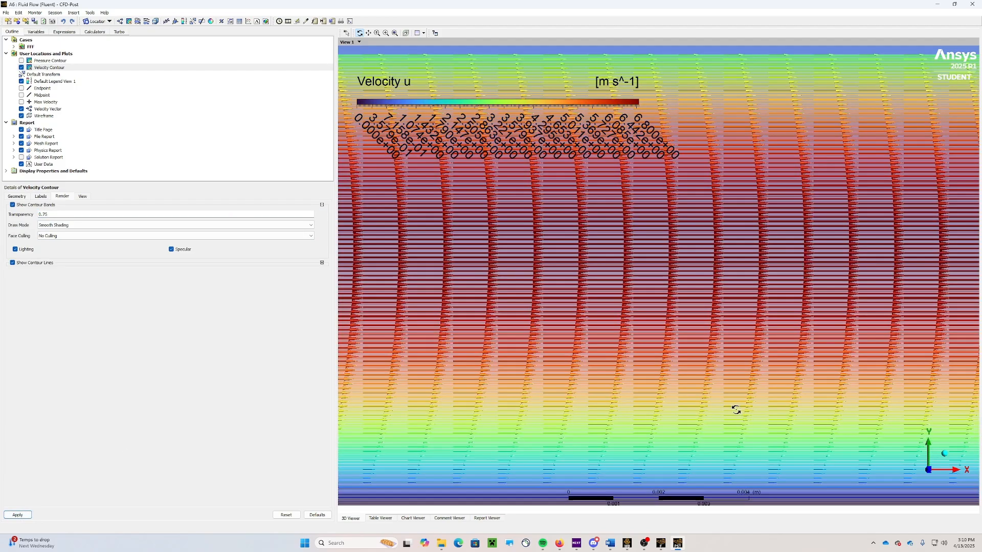
Turn off the contour lines of the Velocity Contour and apply the change
{"action": "scroll", "coordinate": [693, 361], "scroll_direction": "down", "scroll_amount": 3}
{"action": "scroll", "coordinate": [693, 358], "scroll_direction": "up", "scroll_amount": 8}
{"action": "scroll", "coordinate": [660, 399], "scroll_direction": "down", "scroll_amount": 4}
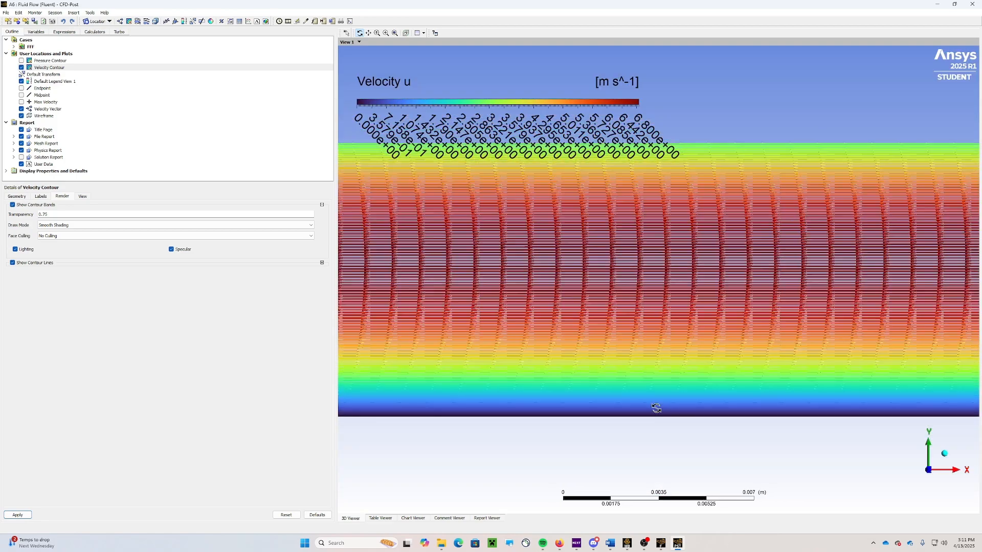
{"action": "scroll", "coordinate": [658, 405], "scroll_direction": "up", "scroll_amount": 1}
{"action": "scroll", "coordinate": [657, 412], "scroll_direction": "up", "scroll_amount": 5}
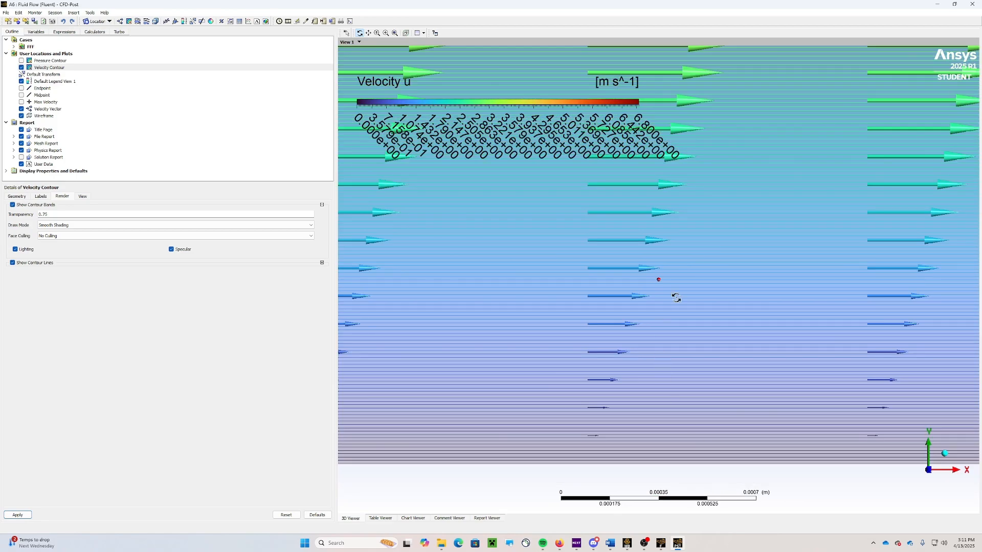
{"action": "scroll", "coordinate": [680, 271], "scroll_direction": "down", "scroll_amount": 1}
{"action": "scroll", "coordinate": [685, 244], "scroll_direction": "down", "scroll_amount": 3}
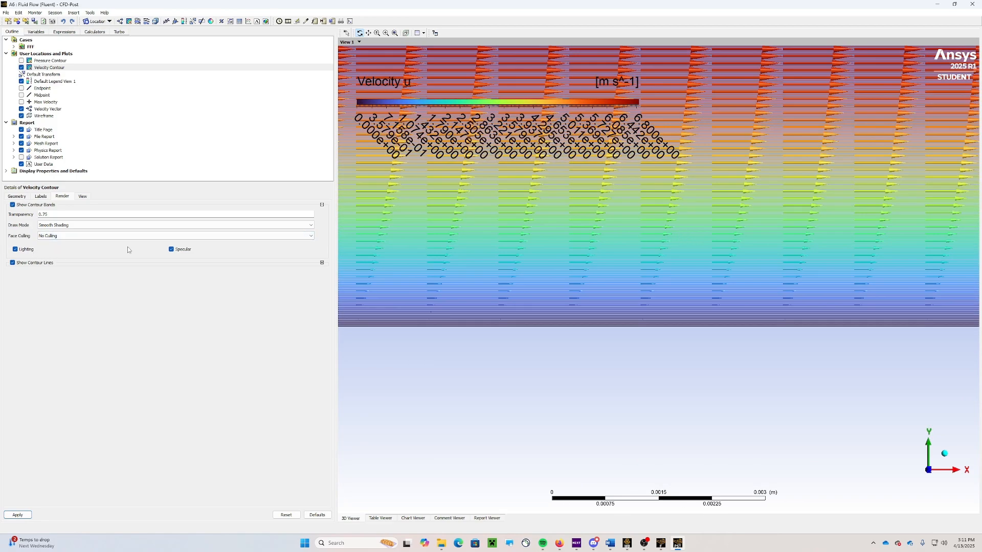
{"action": "left_click", "coordinate": [13, 264]}
{"action": "left_click", "coordinate": [18, 515]}
Examine the velocity arrows over the transparent contour near the lower wall, across the channel height and at the upper boundary
{"action": "scroll", "coordinate": [660, 245], "scroll_direction": "up", "scroll_amount": 3}
{"action": "scroll", "coordinate": [660, 259], "scroll_direction": "down", "scroll_amount": 5}
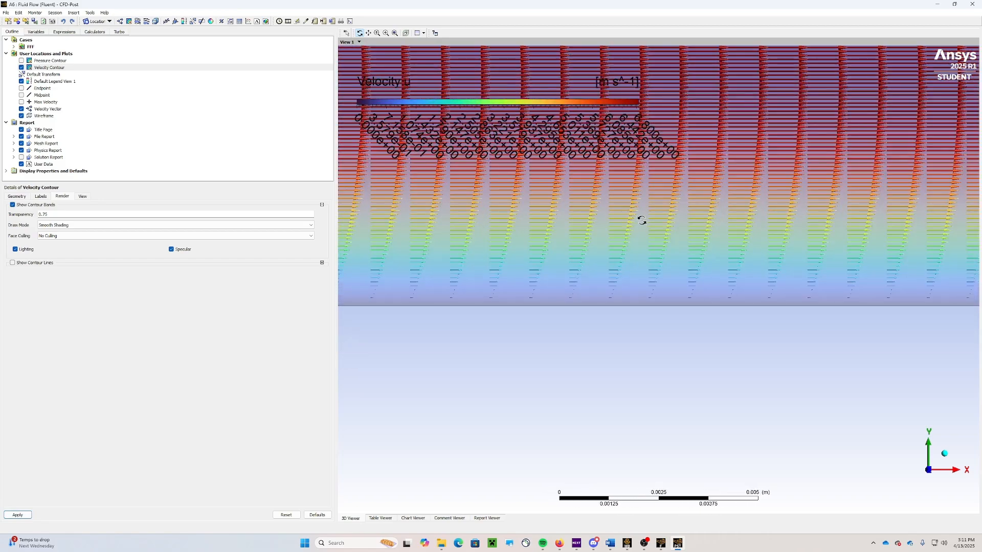
{"action": "scroll", "coordinate": [642, 220], "scroll_direction": "down", "scroll_amount": 4}
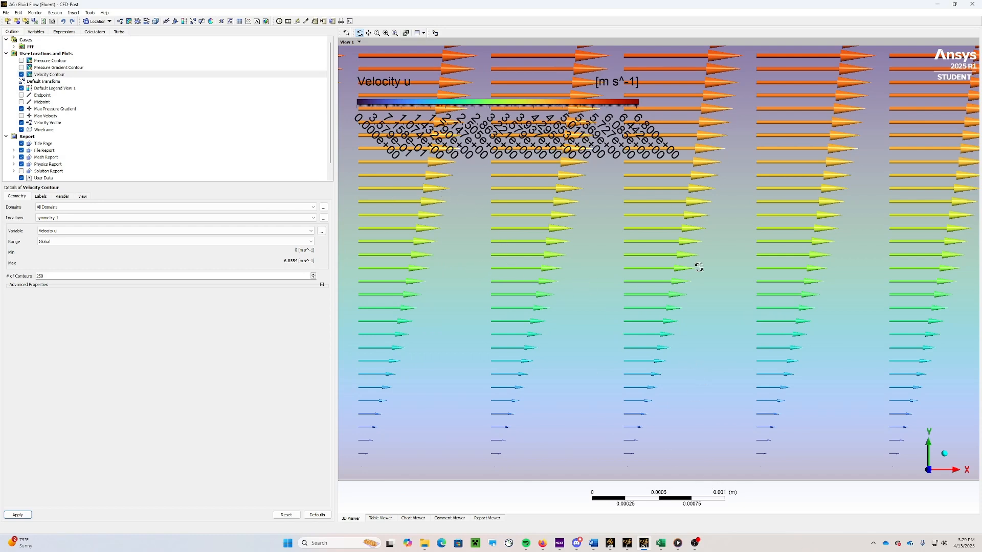
{"action": "scroll", "coordinate": [697, 267], "scroll_direction": "down", "scroll_amount": 2}
{"action": "scroll", "coordinate": [777, 177], "scroll_direction": "down", "scroll_amount": 2}
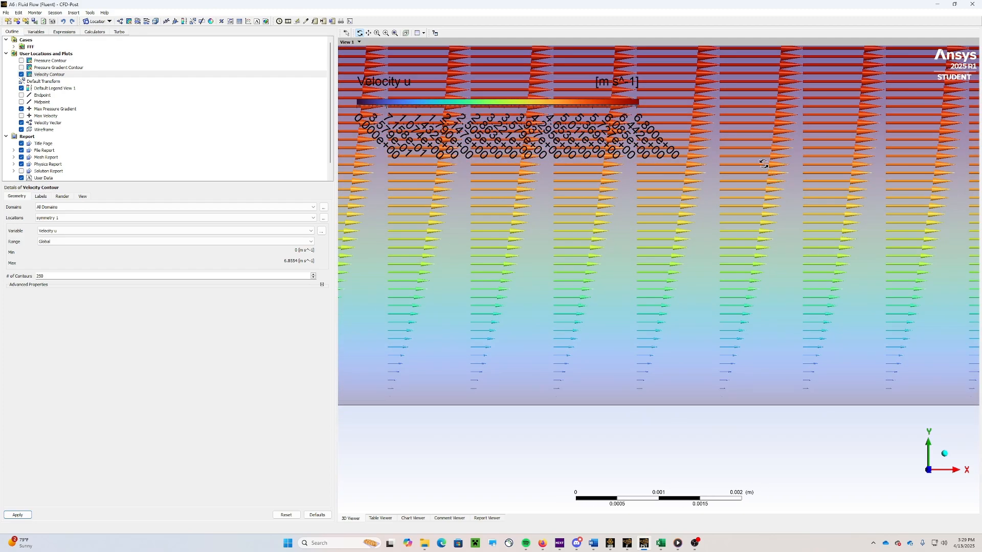
{"action": "left_click_drag", "start_coordinate": [761, 162], "coordinate": [655, 237]}
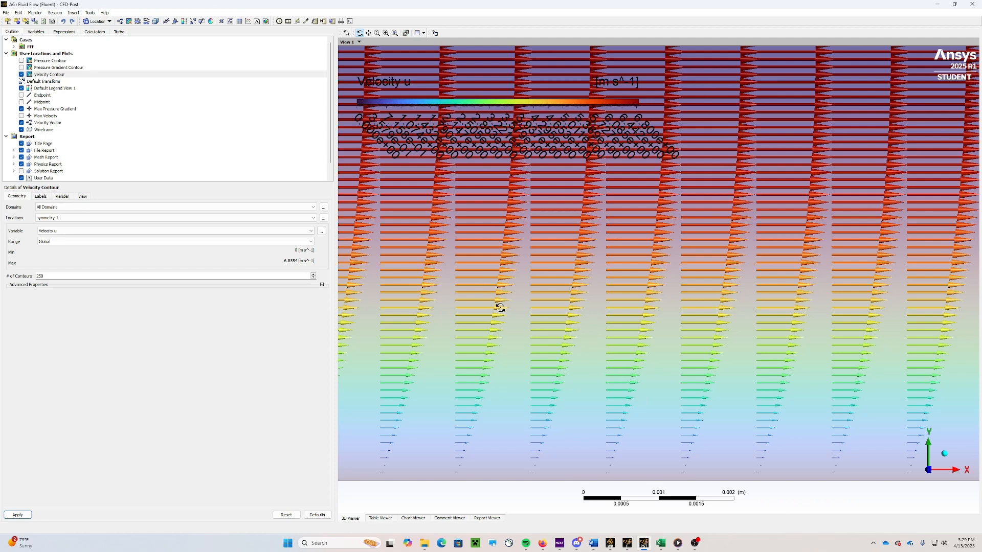
{"action": "right_click_drag", "start_coordinate": [592, 439], "coordinate": [648, 509]}
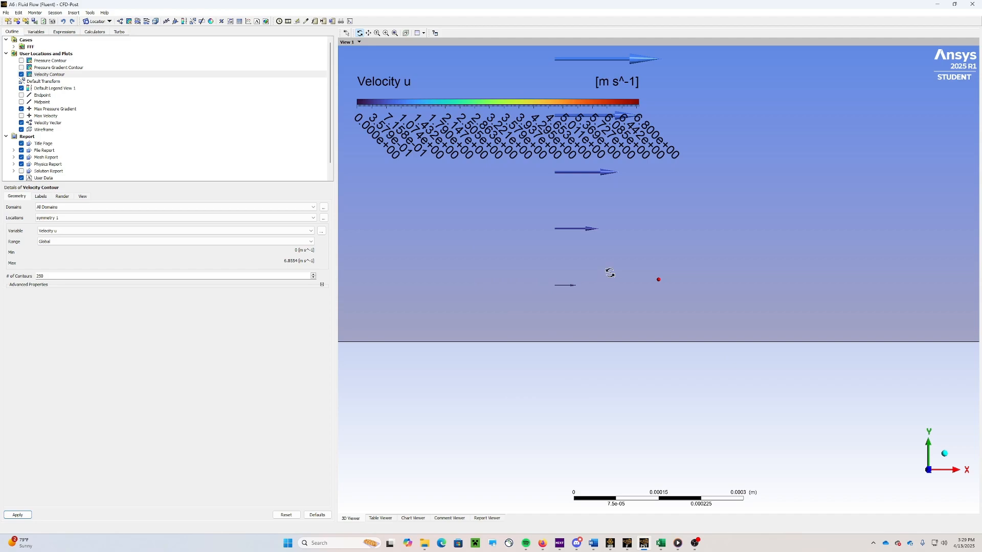
{"action": "scroll", "coordinate": [619, 262], "scroll_direction": "down", "scroll_amount": 8}
{"action": "scroll", "coordinate": [633, 223], "scroll_direction": "down", "scroll_amount": 5}
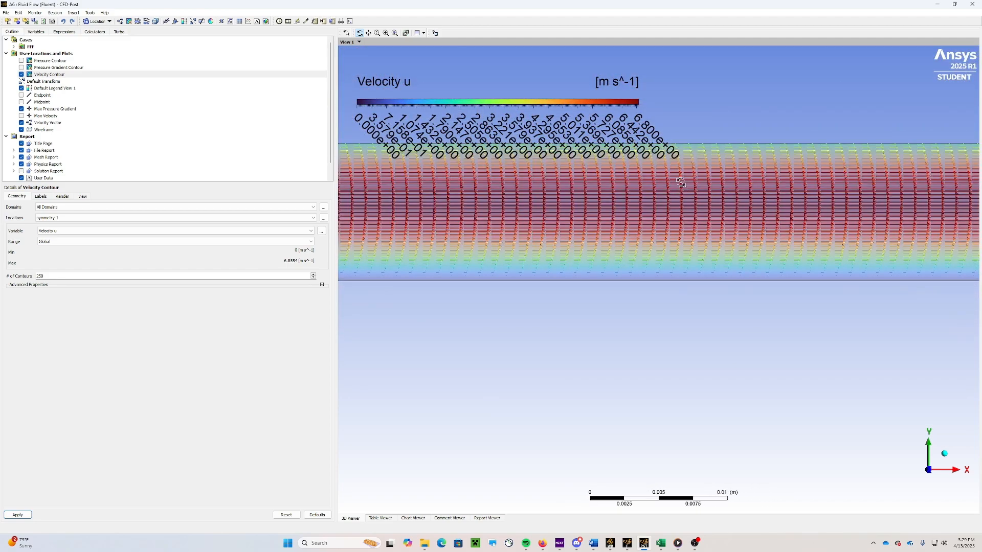
{"action": "scroll", "coordinate": [628, 237], "scroll_direction": "up", "scroll_amount": 5}
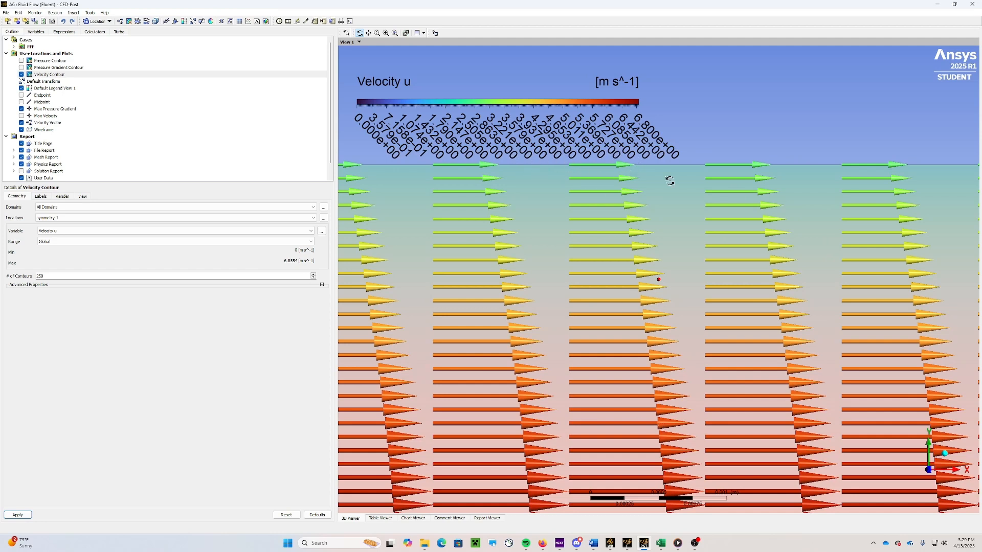
Inspect the velocity arrows below the upper boundary and return to the front XY view of the whole channel
{"action": "scroll", "coordinate": [631, 190], "scroll_direction": "down", "scroll_amount": 4}
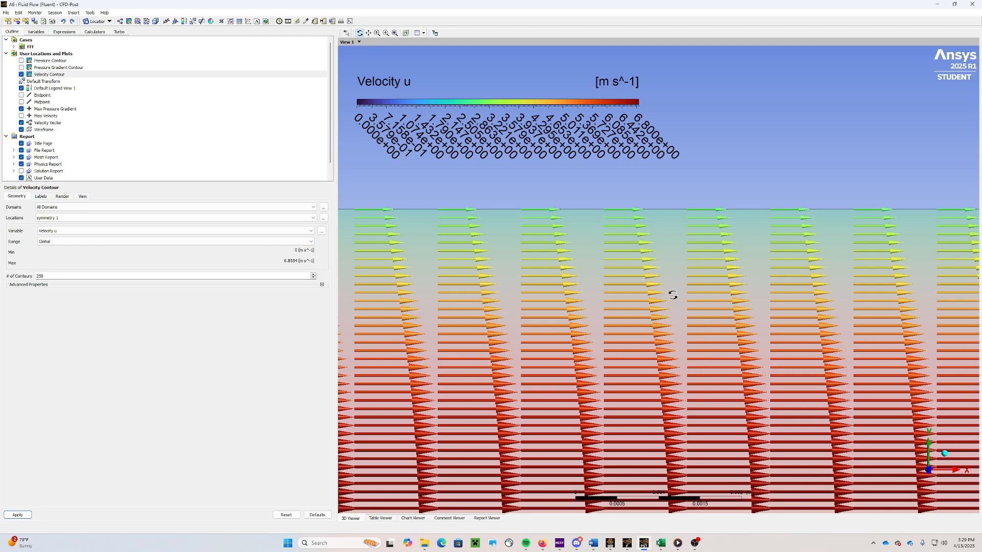
{"action": "scroll", "coordinate": [708, 276], "scroll_direction": "up", "scroll_amount": 1}
{"action": "scroll", "coordinate": [609, 245], "scroll_direction": "down", "scroll_amount": 10}
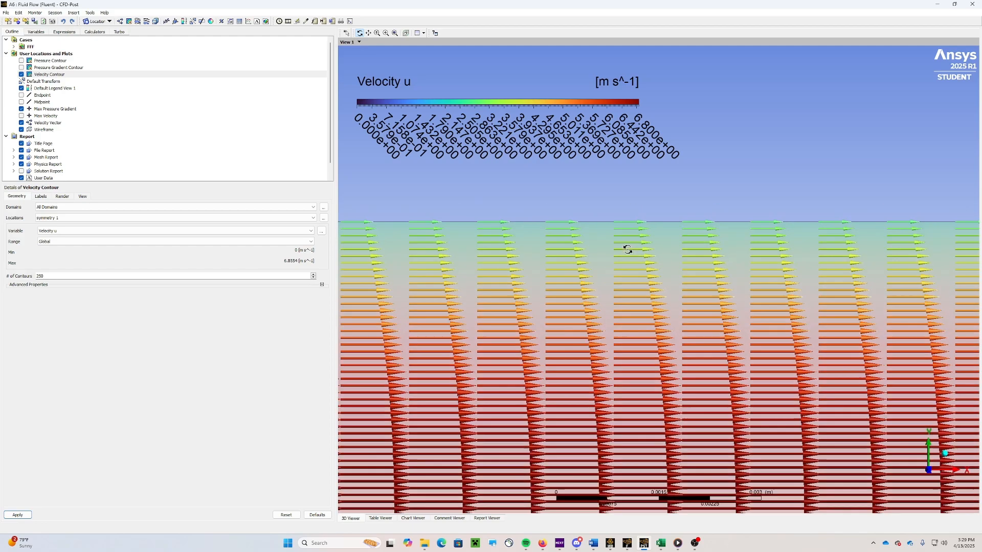
{"action": "scroll", "coordinate": [653, 272], "scroll_direction": "up", "scroll_amount": 3}
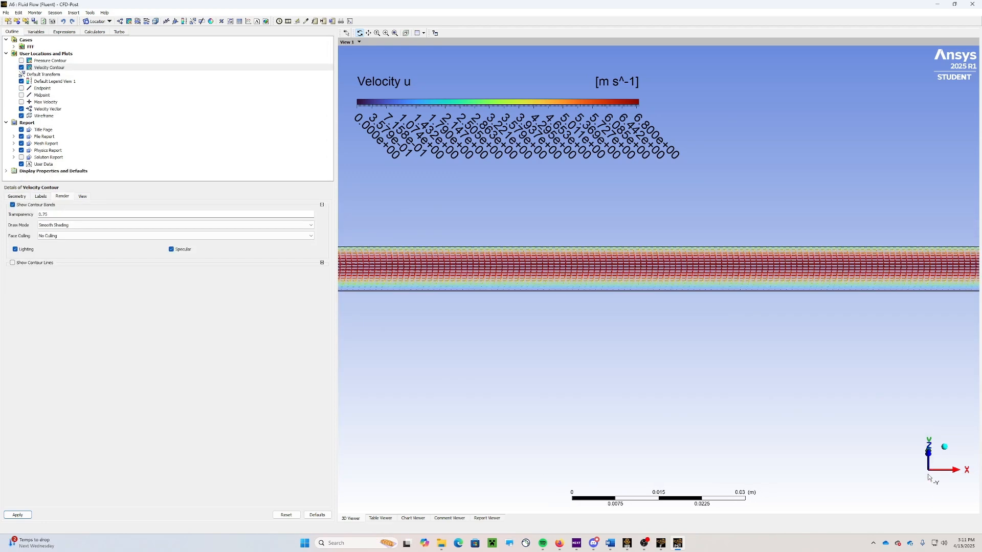
{"action": "left_click", "coordinate": [930, 453]}
{"action": "left_click", "coordinate": [930, 452]}
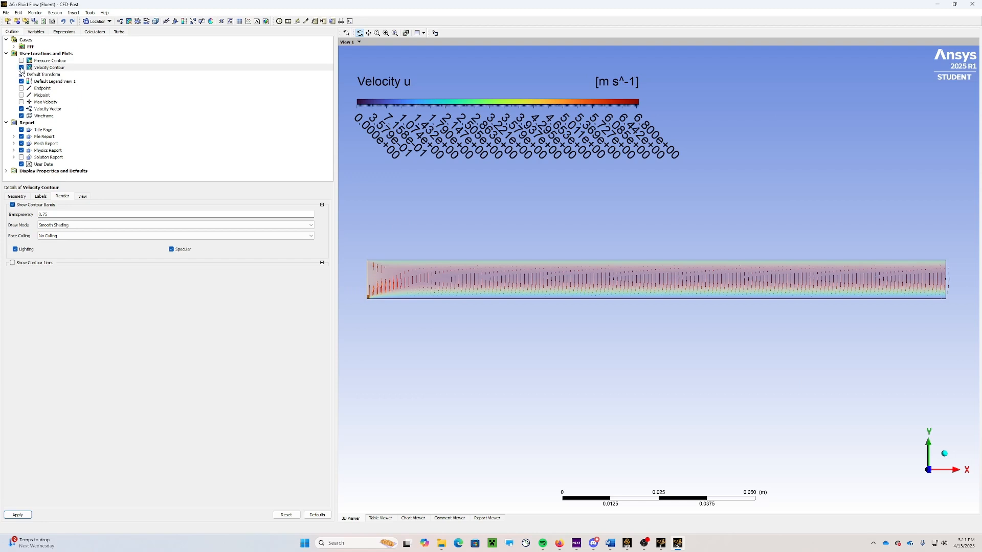
View the Pressure Contour on its own, and restore the Velocity Contour together with the Velocity Vector plot
{"action": "left_click", "coordinate": [21, 68]}
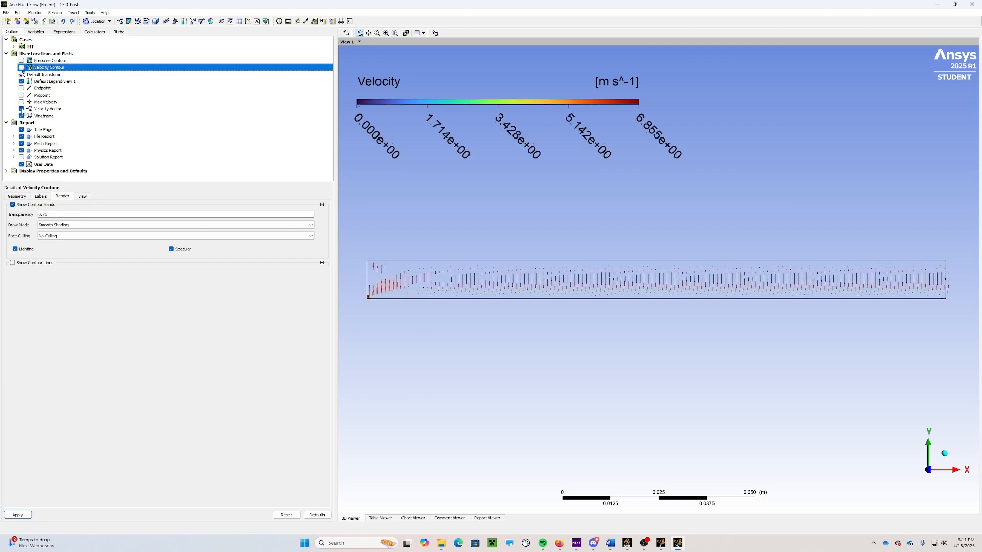
{"action": "left_click", "coordinate": [22, 109]}
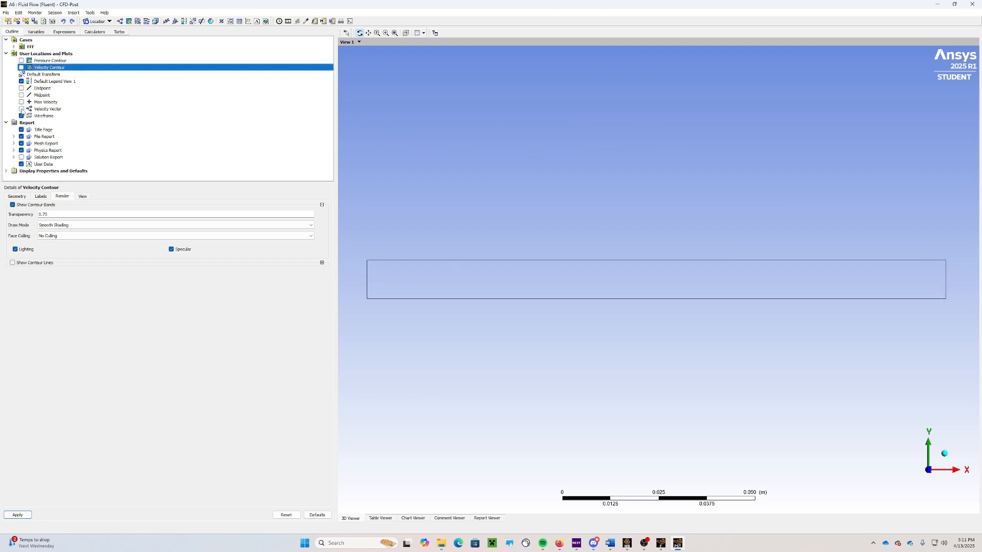
{"action": "left_click", "coordinate": [21, 60]}
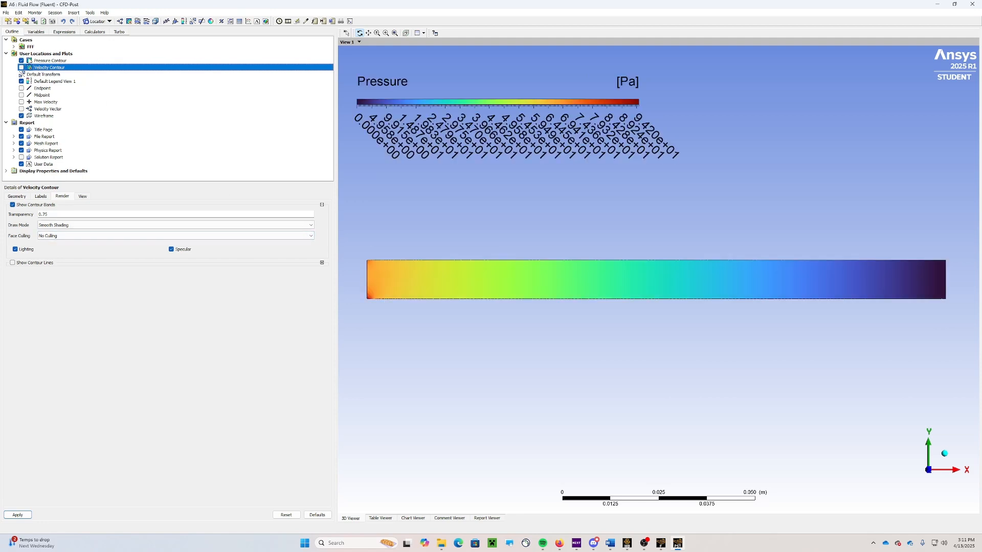
{"action": "left_click", "coordinate": [21, 60]}
{"action": "left_click", "coordinate": [21, 68]}
{"action": "left_click", "coordinate": [22, 109]}
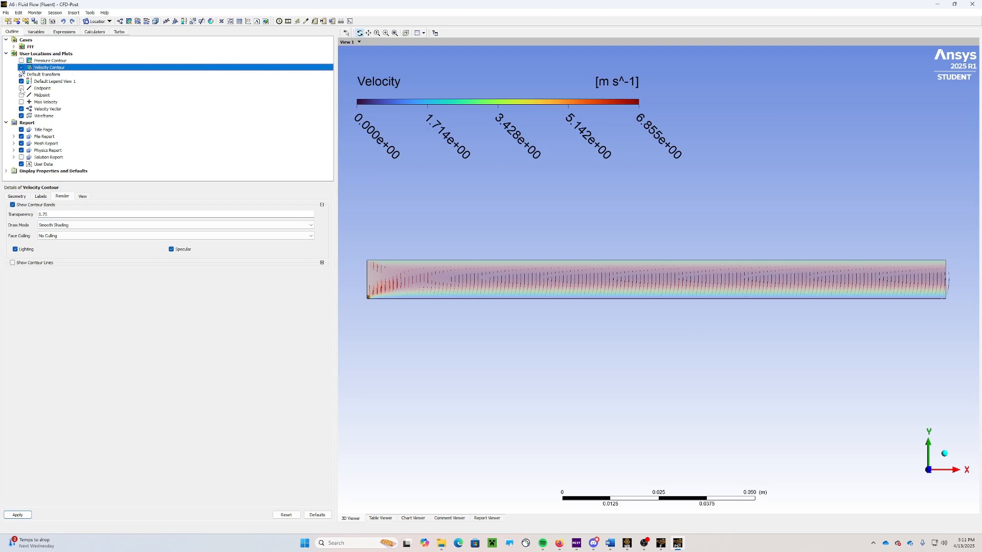
Show the Endpoint and Midpoint lines and insert a chart named and titled Velocity Profile
{"action": "left_click", "coordinate": [21, 88]}
{"action": "left_click", "coordinate": [21, 95]}
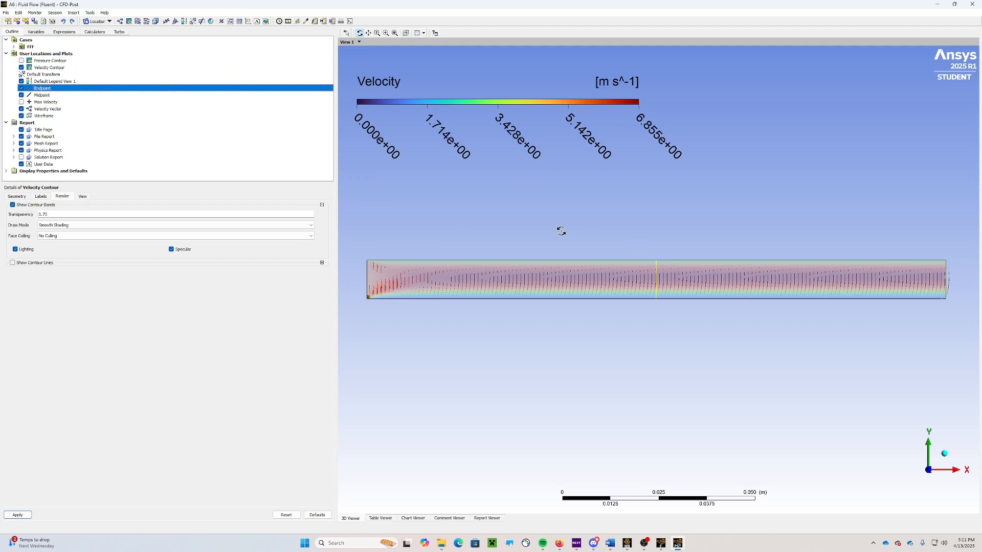
{"action": "left_click", "coordinate": [250, 23]}
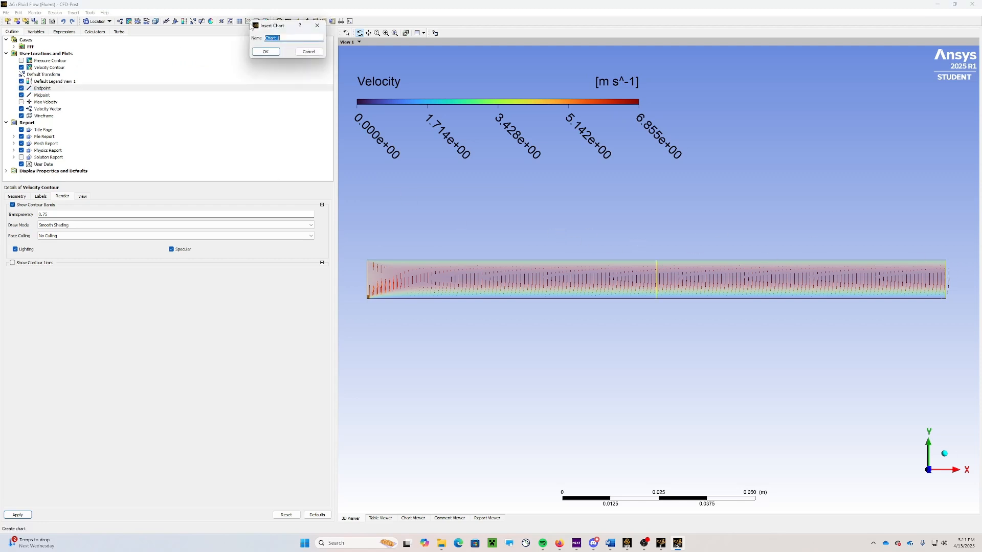
{"action": "type", "text": "Velocity Profile"}
{"action": "left_click_drag", "start_coordinate": [278, 26], "coordinate": [268, 49]}
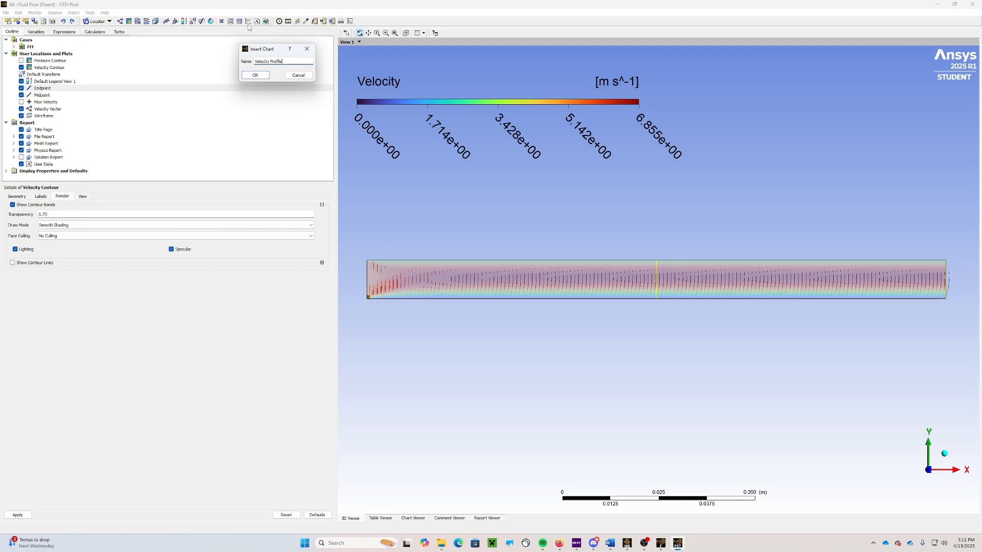
{"action": "left_click", "coordinate": [254, 76]}
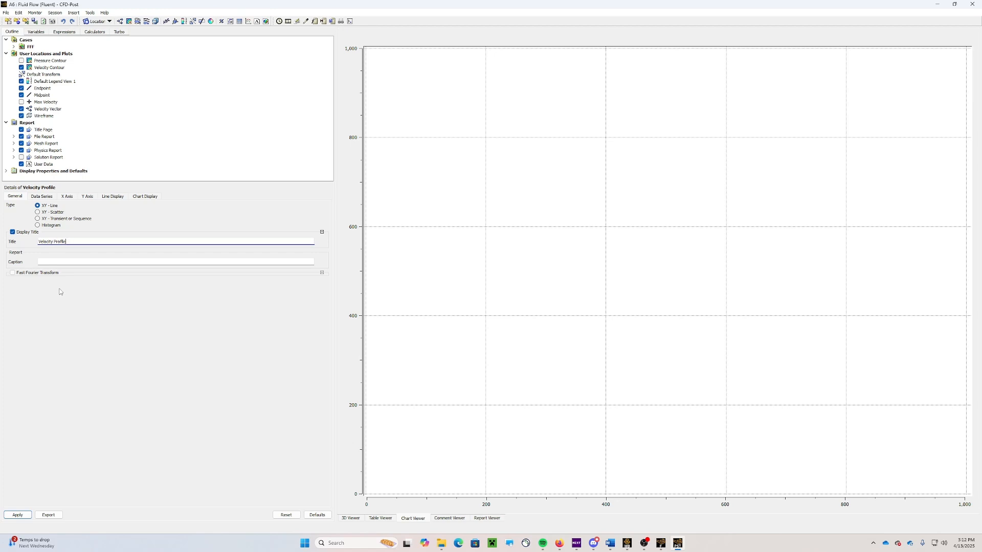
Name the chart's first data series Midpoint and use the Midpoint line as its location
{"action": "left_click", "coordinate": [41, 197]}
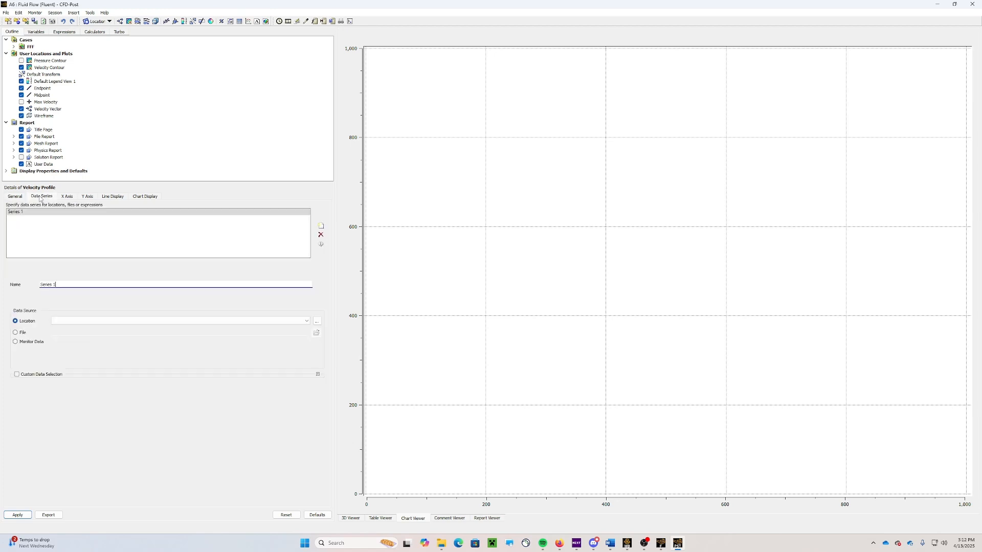
{"action": "triple_click", "coordinate": [60, 284]}
{"action": "type", "text": "Midpoint"}
{"action": "left_click", "coordinate": [72, 321]}
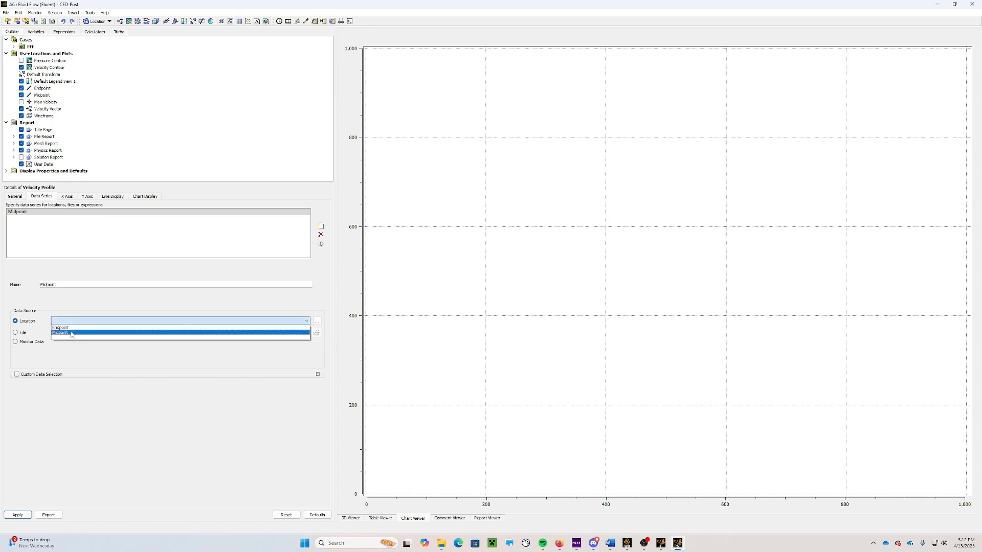
{"action": "left_click", "coordinate": [72, 333]}
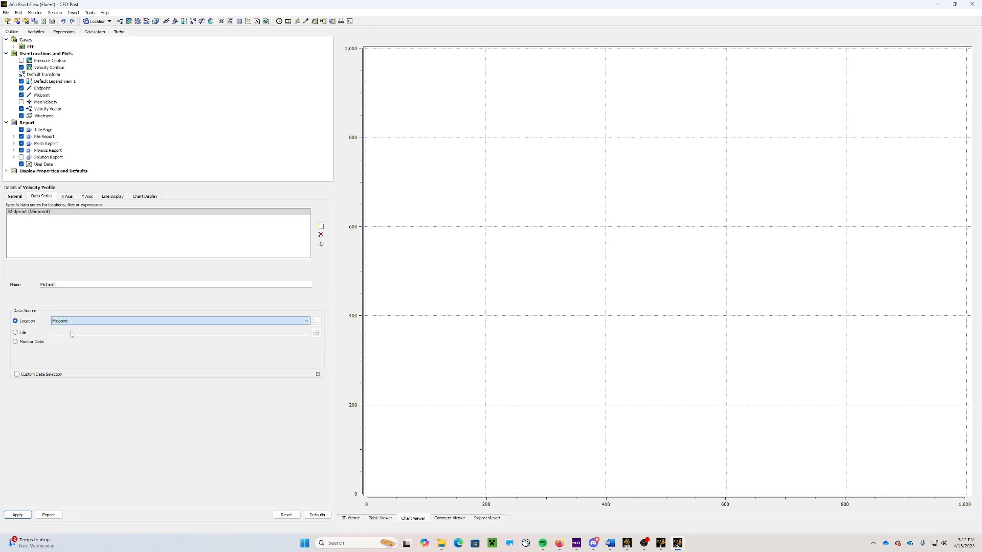
Plot Velocity u on the chart's X axis against Y on its Y axis and apply
{"action": "left_click", "coordinate": [66, 197]}
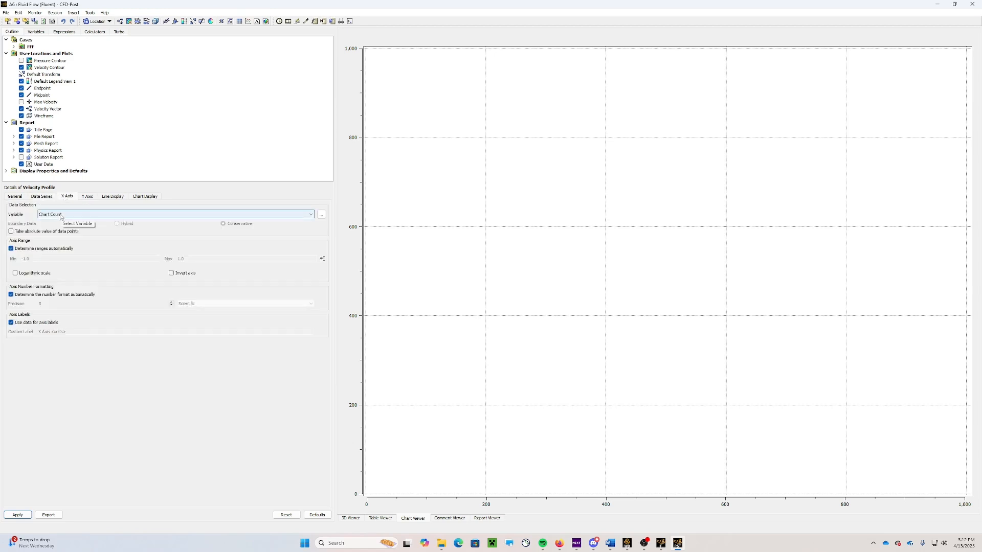
{"action": "left_click", "coordinate": [61, 216]}
{"action": "left_click", "coordinate": [65, 247]}
{"action": "left_click", "coordinate": [87, 197]}
{"action": "left_click", "coordinate": [61, 215]}
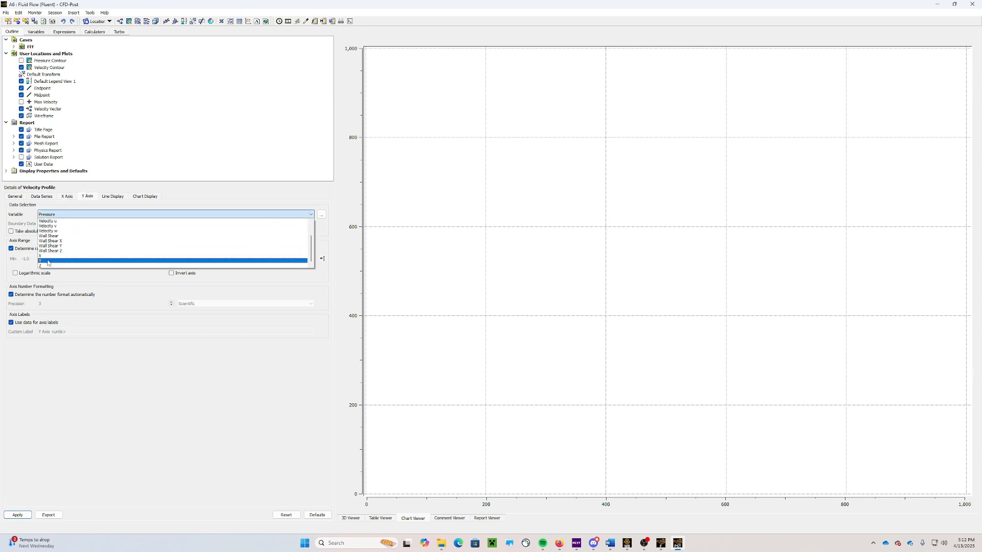
{"action": "left_click", "coordinate": [51, 260]}
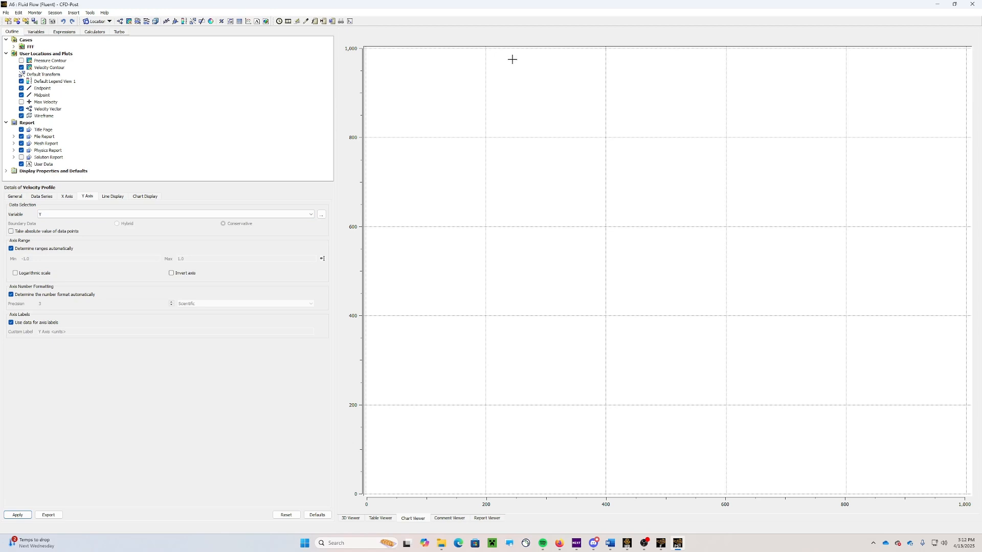
{"action": "left_click", "coordinate": [23, 516]}
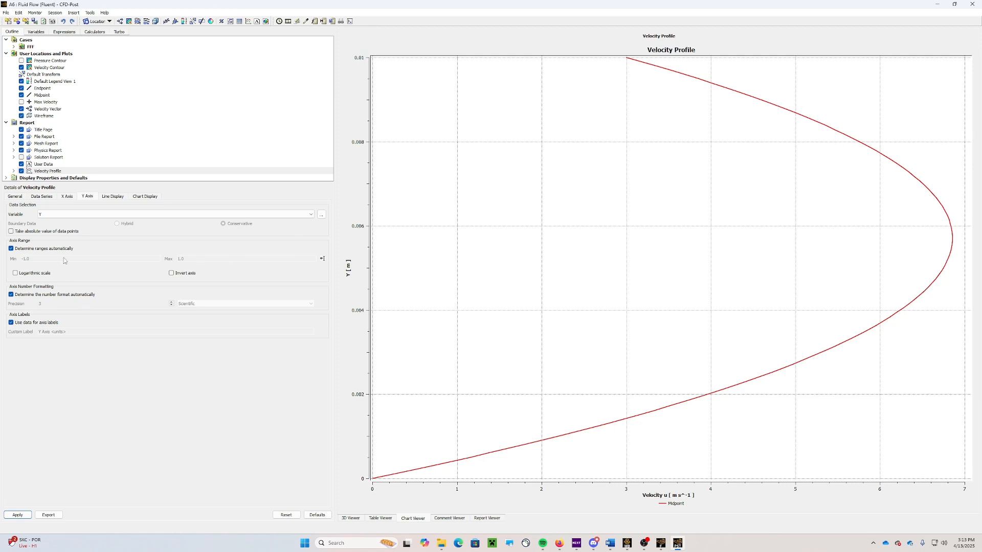
Add a second data series named Endpoint to the Velocity Profile chart
{"action": "left_click", "coordinate": [42, 197]}
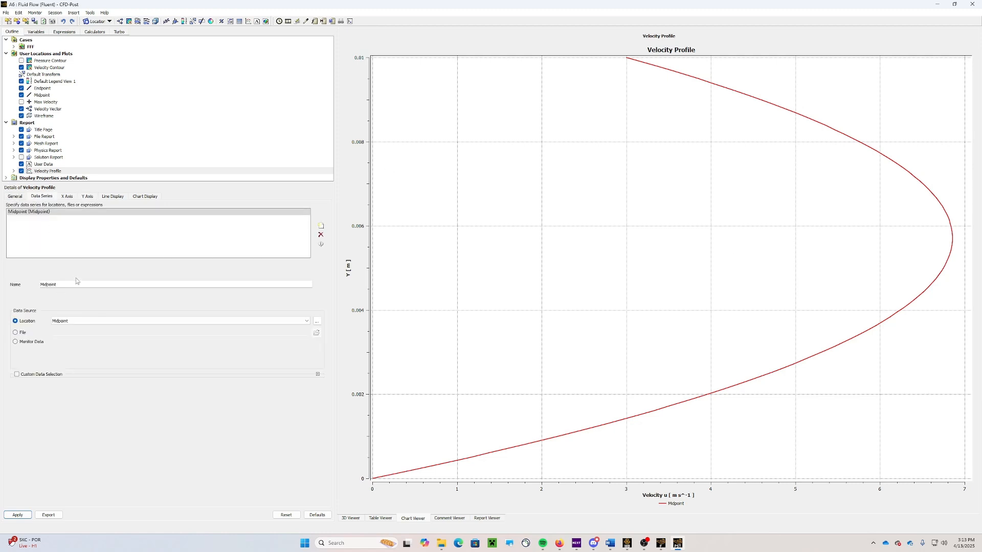
{"action": "left_click", "coordinate": [321, 226]}
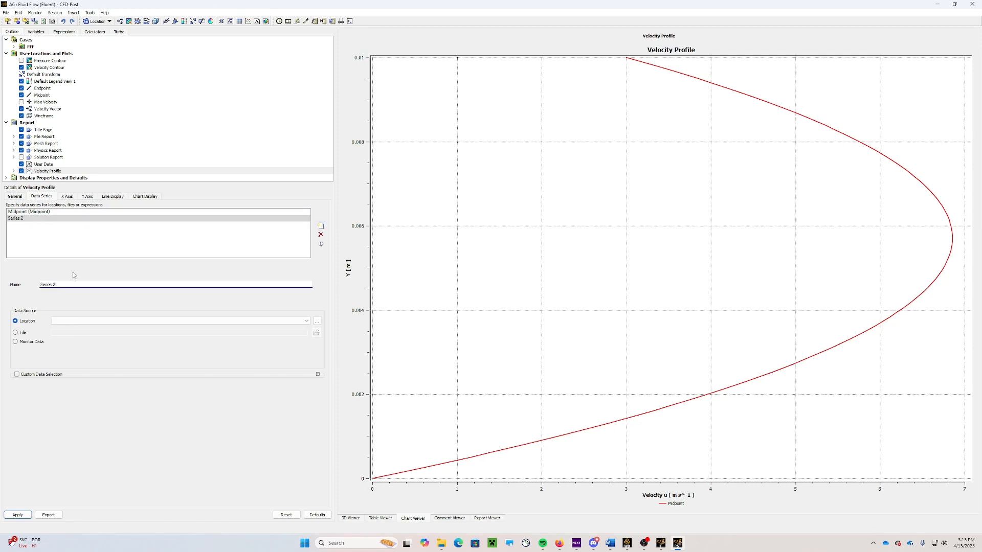
{"action": "triple_click", "coordinate": [62, 285]}
{"action": "type", "text": "Endpoint"}
Assign the Endpoint line as the location of the Endpoint series and apply the chart
{"action": "left_click", "coordinate": [68, 321]}
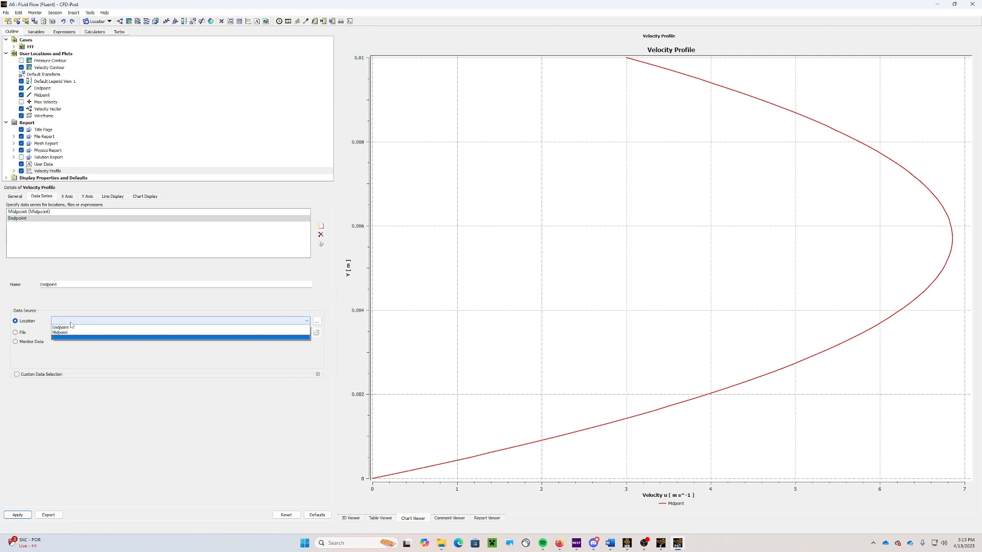
{"action": "left_click", "coordinate": [72, 333]}
{"action": "left_click", "coordinate": [66, 196]}
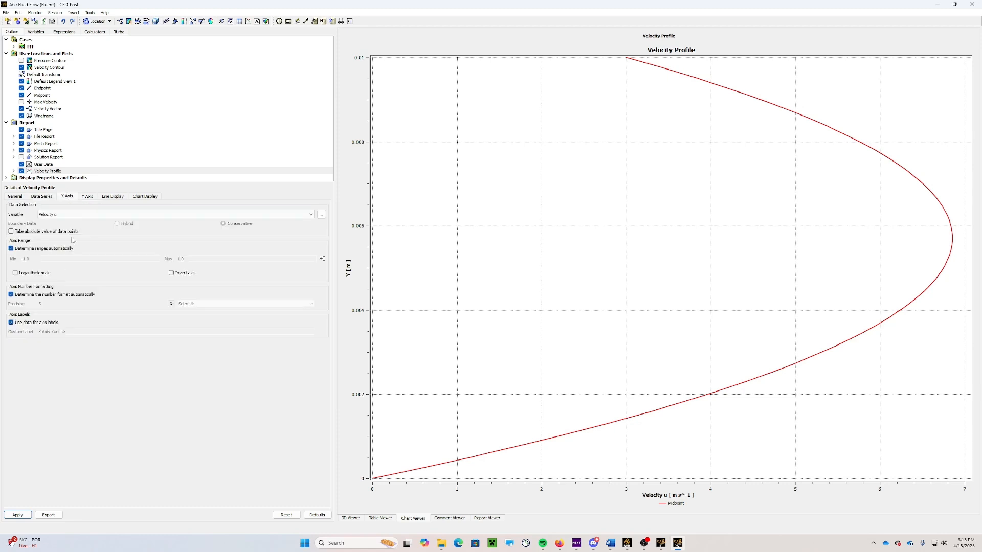
{"action": "left_click", "coordinate": [48, 199]}
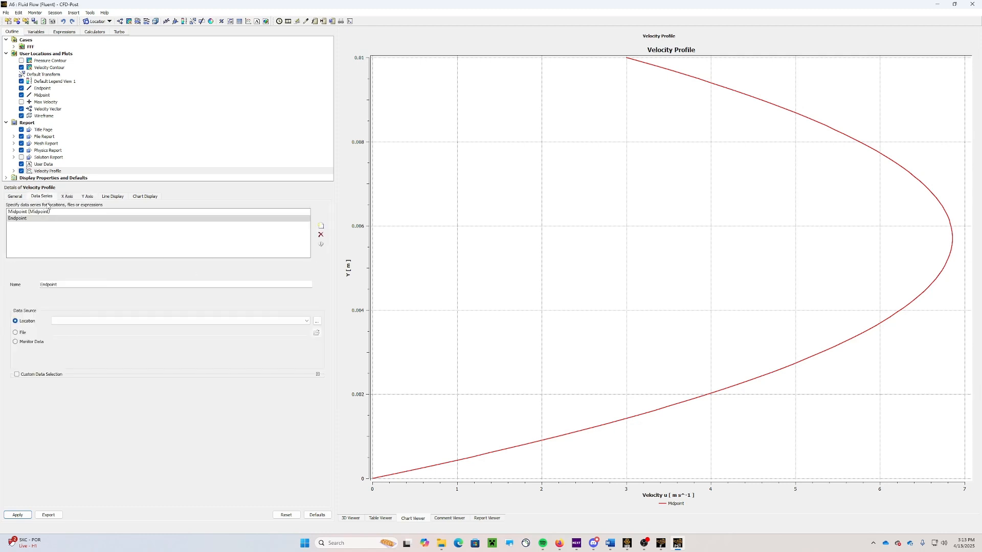
{"action": "left_click", "coordinate": [18, 516]}
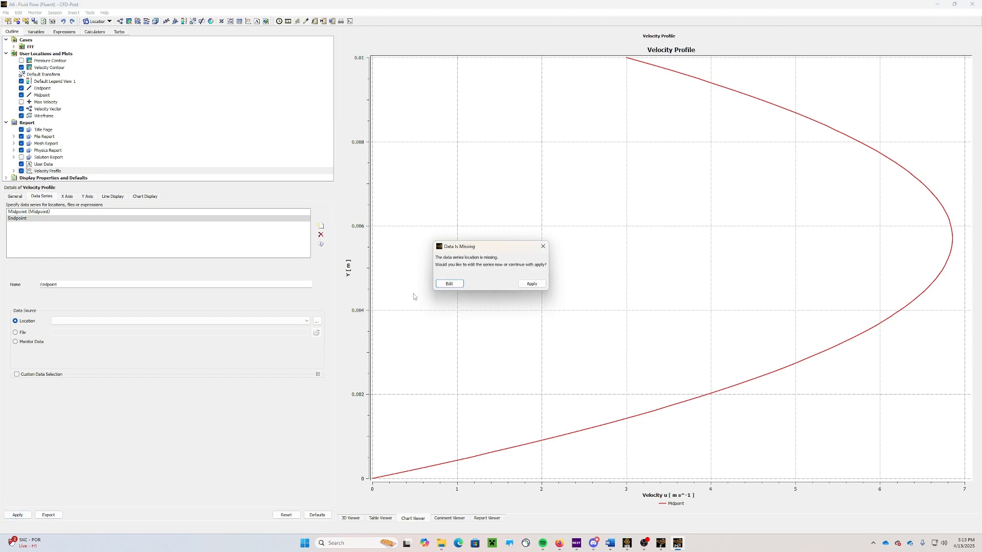
{"action": "left_click", "coordinate": [543, 247]}
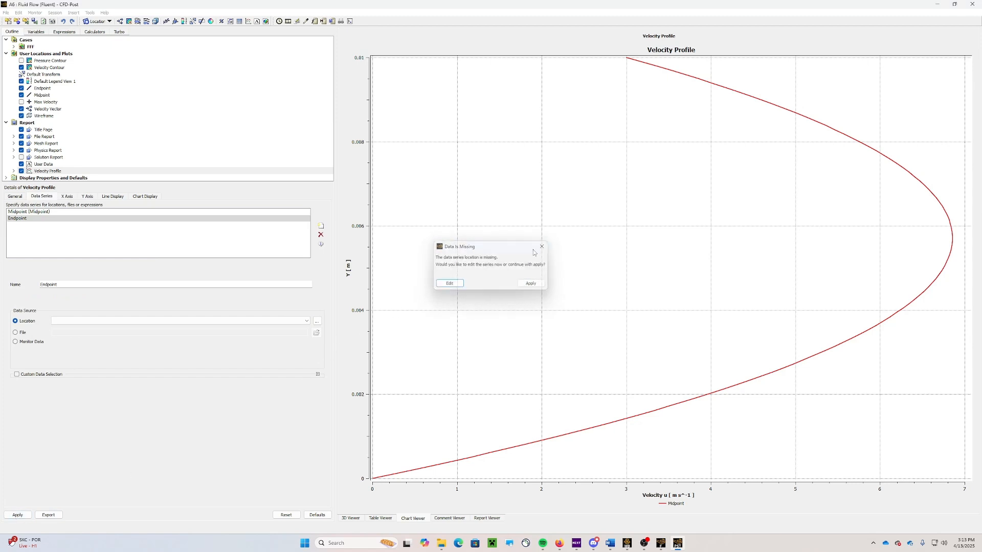
{"action": "left_click", "coordinate": [59, 321]}
{"action": "left_click", "coordinate": [62, 329]}
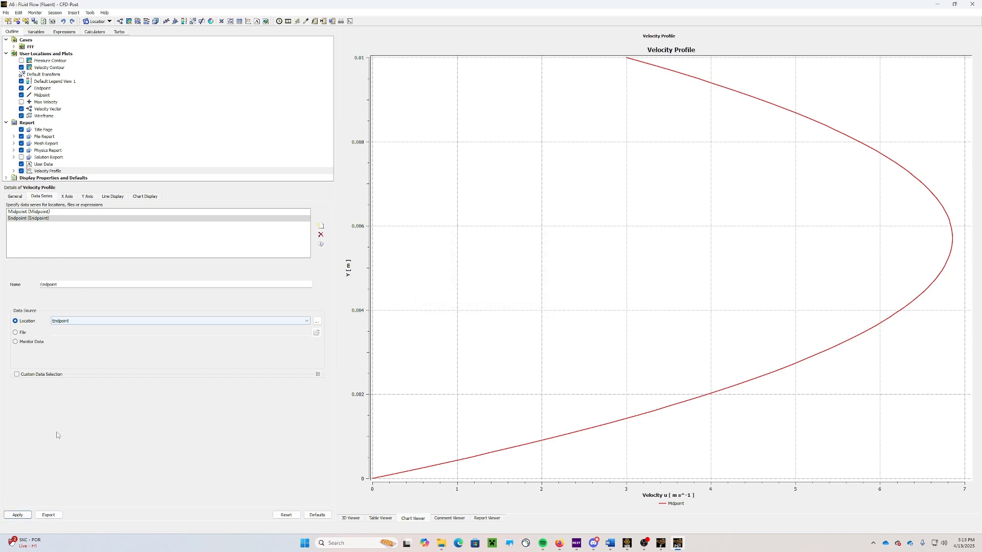
{"action": "left_click", "coordinate": [18, 515]}
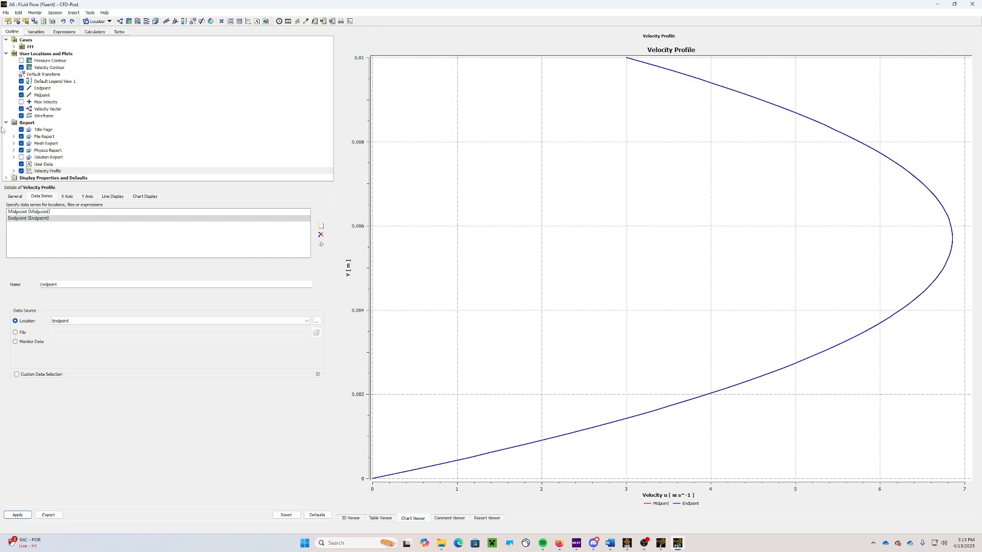
Compare the Midpoint and Endpoint curves of the Velocity Profile chart by showing each alone and both together
{"action": "double_click", "coordinate": [51, 171]}
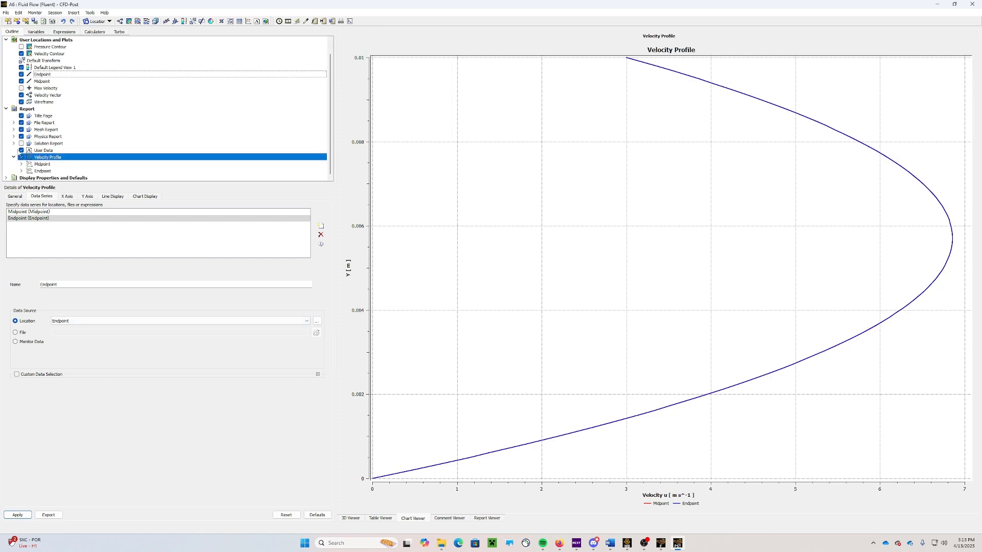
{"action": "left_click", "coordinate": [21, 164]}
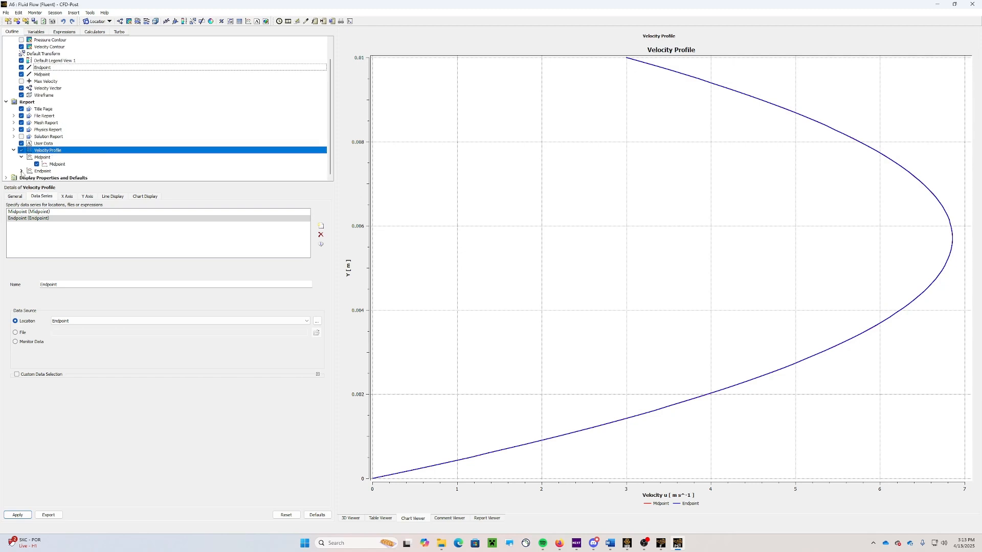
{"action": "left_click", "coordinate": [22, 172]}
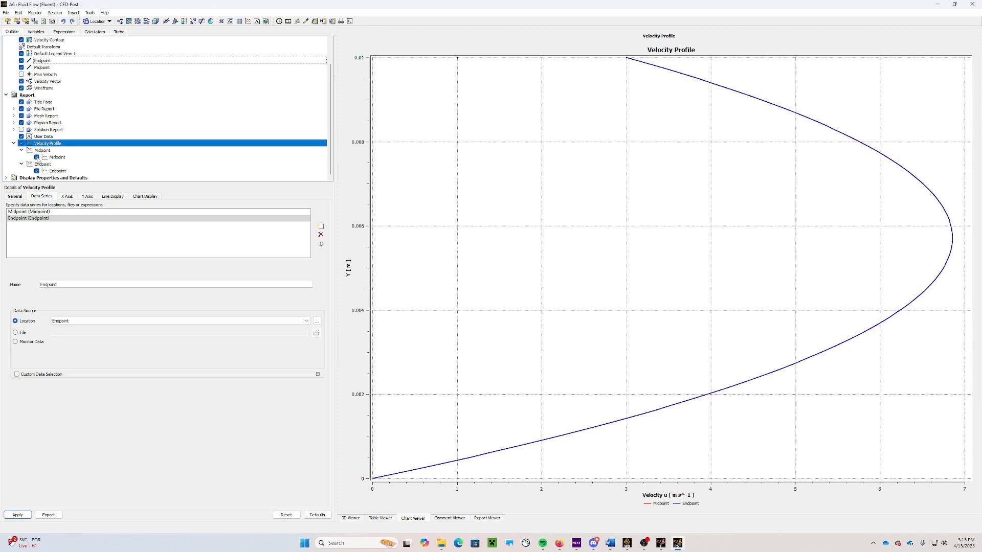
{"action": "left_click", "coordinate": [37, 157]}
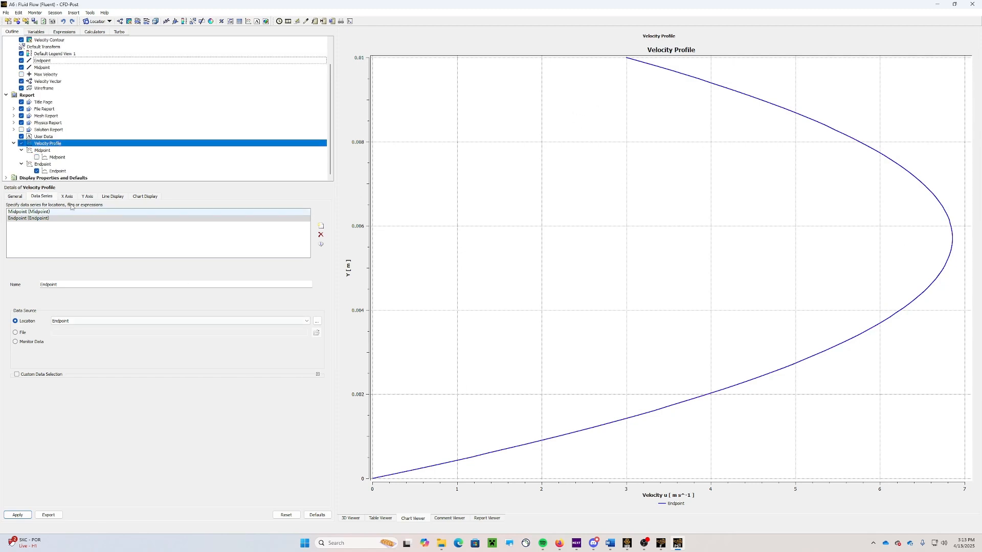
{"action": "left_click", "coordinate": [36, 170]}
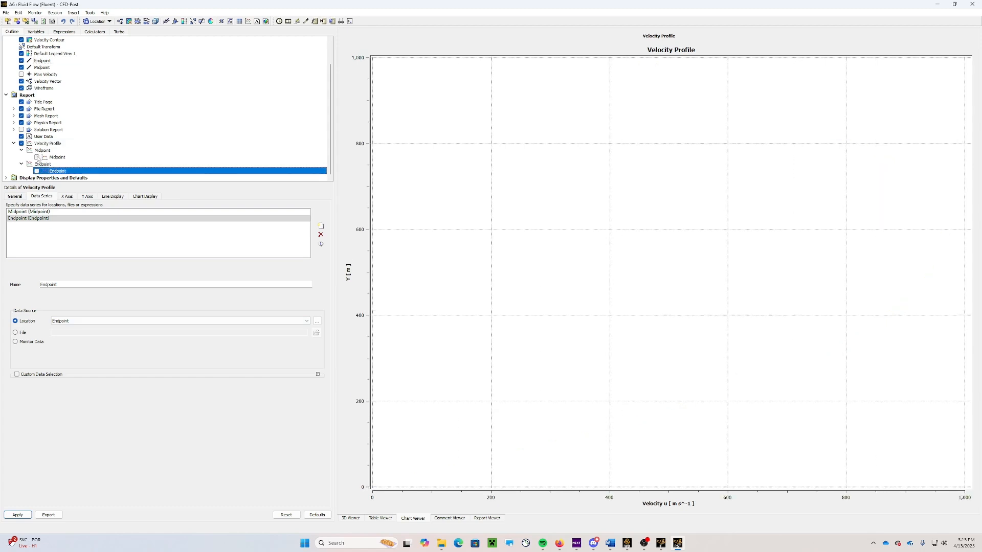
{"action": "left_click", "coordinate": [37, 158]}
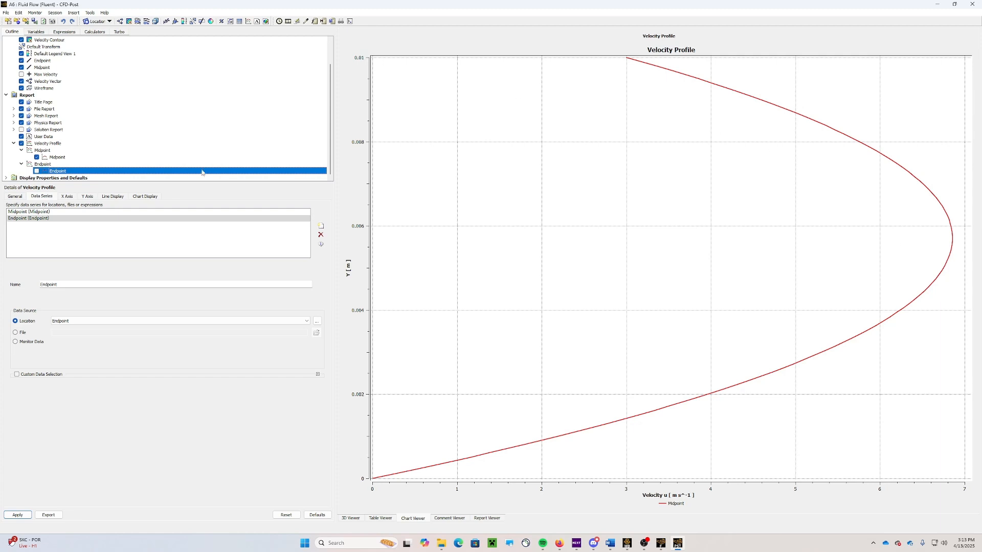
{"action": "left_click", "coordinate": [38, 158]}
{"action": "left_click", "coordinate": [37, 158]}
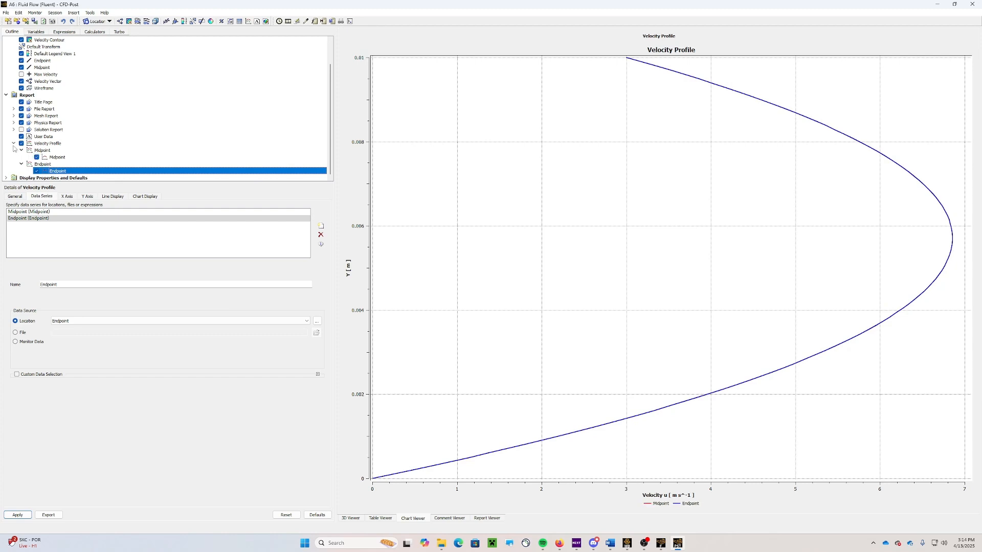
Return to the 3D view of the channel and open the Function Calculator
{"action": "left_click", "coordinate": [14, 144]}
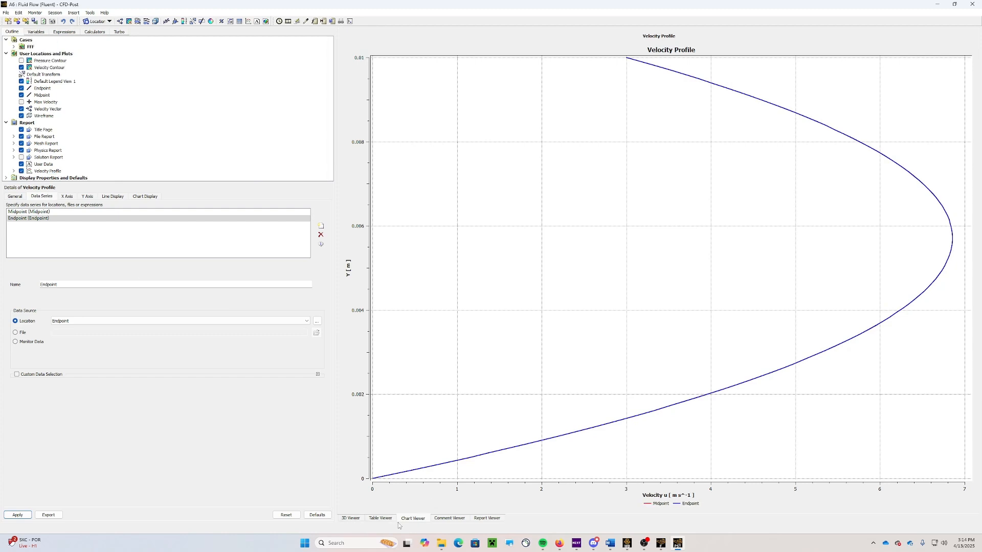
{"action": "left_click", "coordinate": [345, 519]}
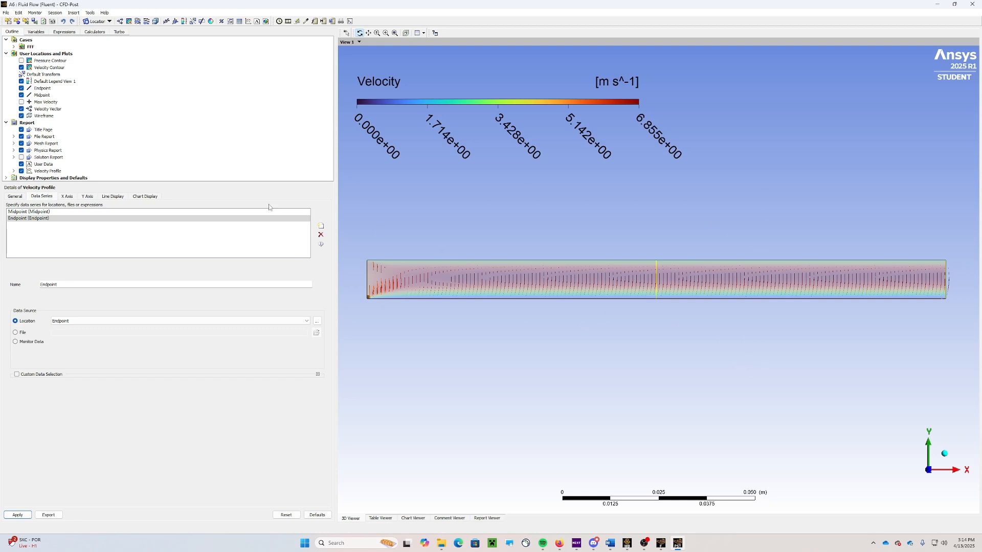
{"action": "left_click", "coordinate": [36, 32]}
{"action": "left_click", "coordinate": [51, 32]}
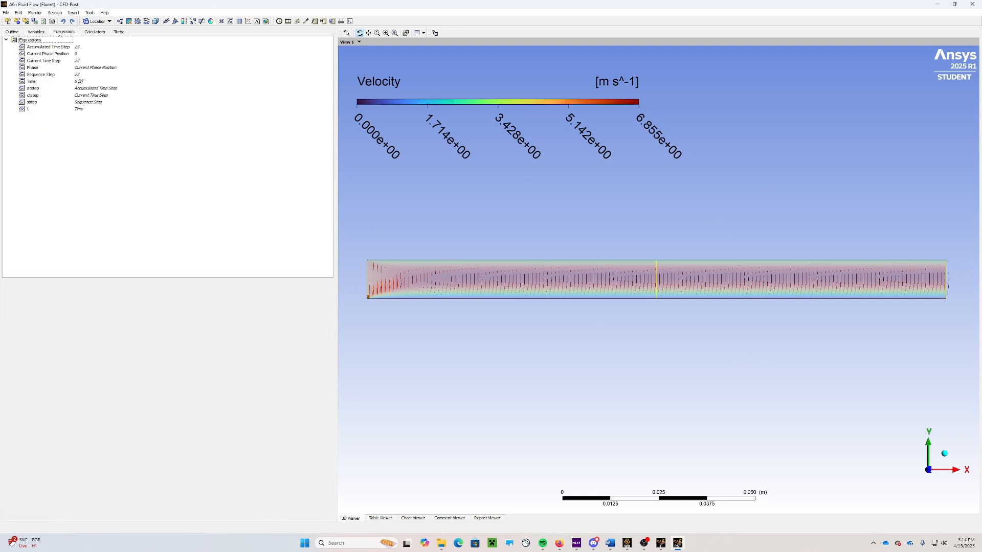
{"action": "left_click", "coordinate": [83, 33]}
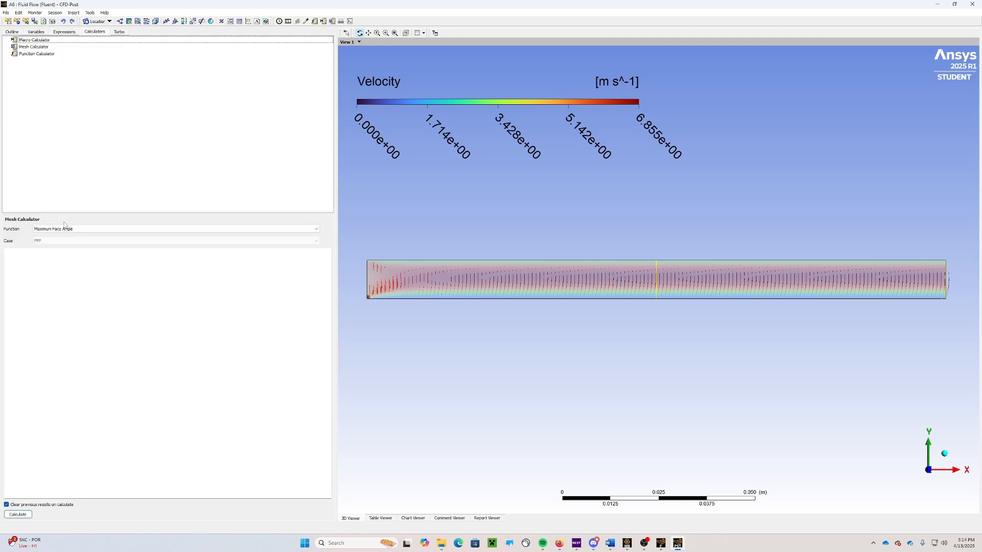
{"action": "left_click", "coordinate": [49, 229]}
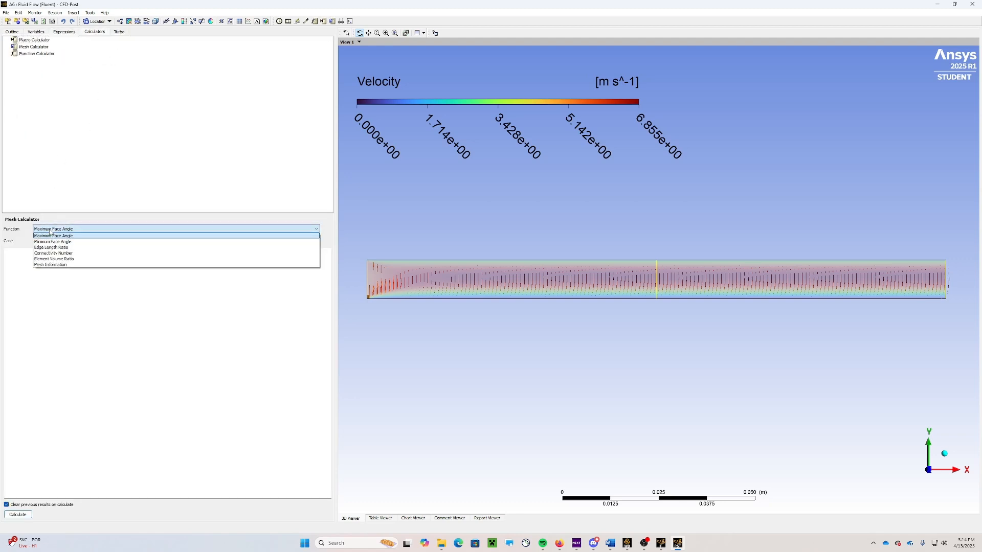
{"action": "left_click", "coordinate": [56, 230]}
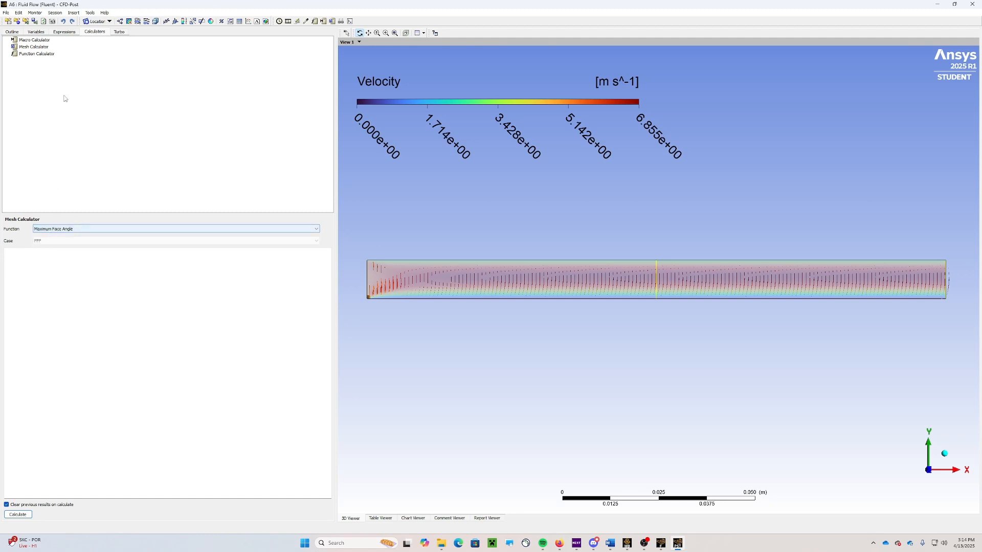
{"action": "left_click", "coordinate": [38, 55]}
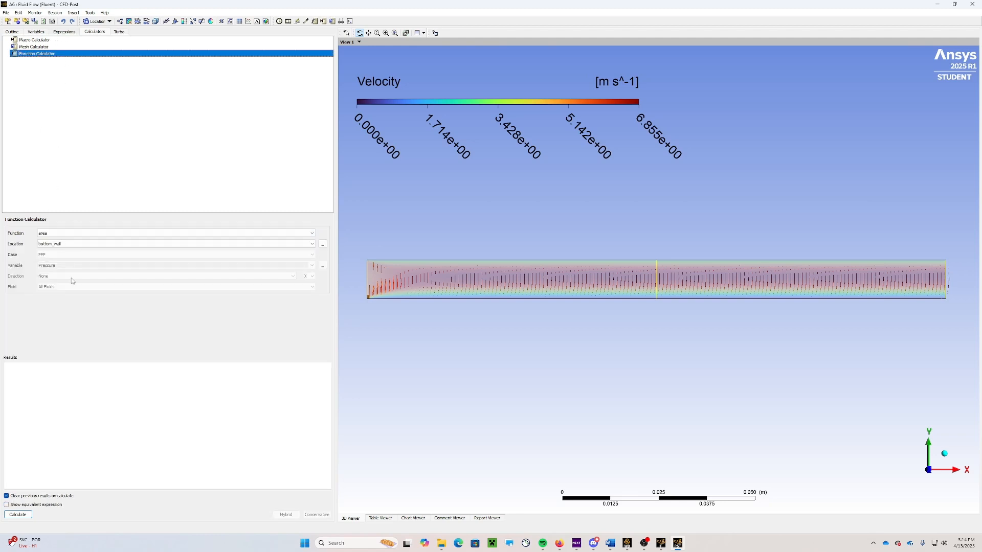
Calculate the maximum value (maxVal) of Velocity u on symmetry 1 with the Function Calculator
{"action": "left_click", "coordinate": [65, 232]}
{"action": "left_click", "coordinate": [64, 236]}
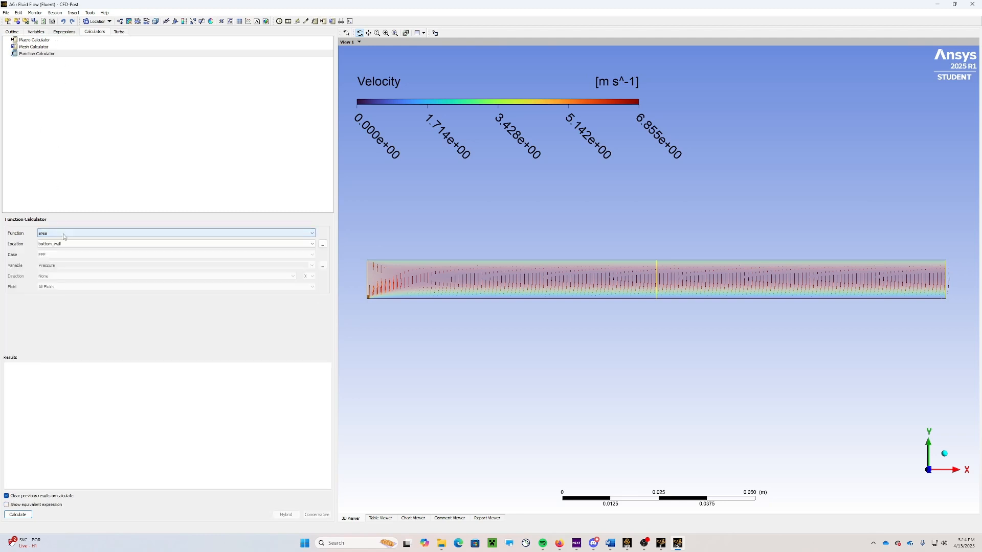
{"action": "left_click", "coordinate": [62, 244]}
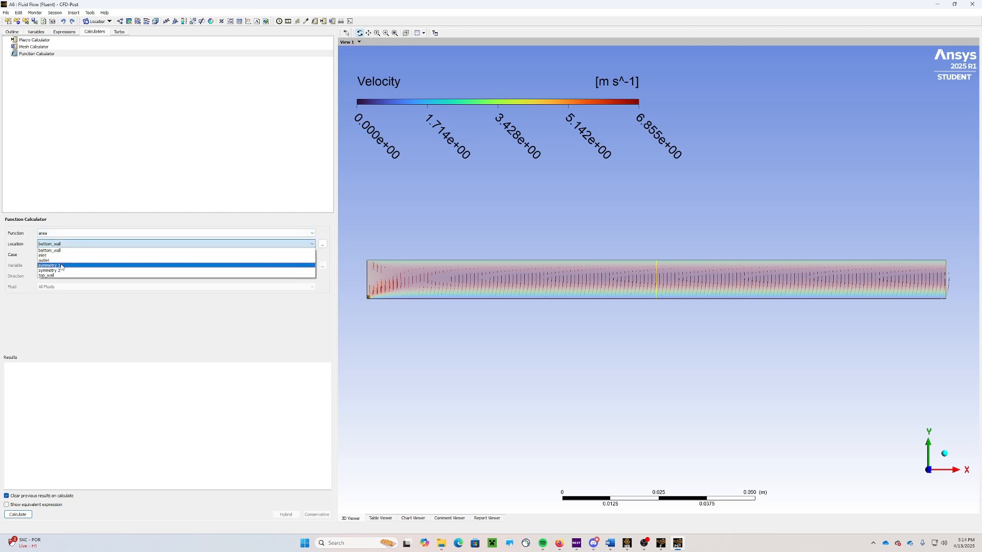
{"action": "left_click", "coordinate": [61, 265]}
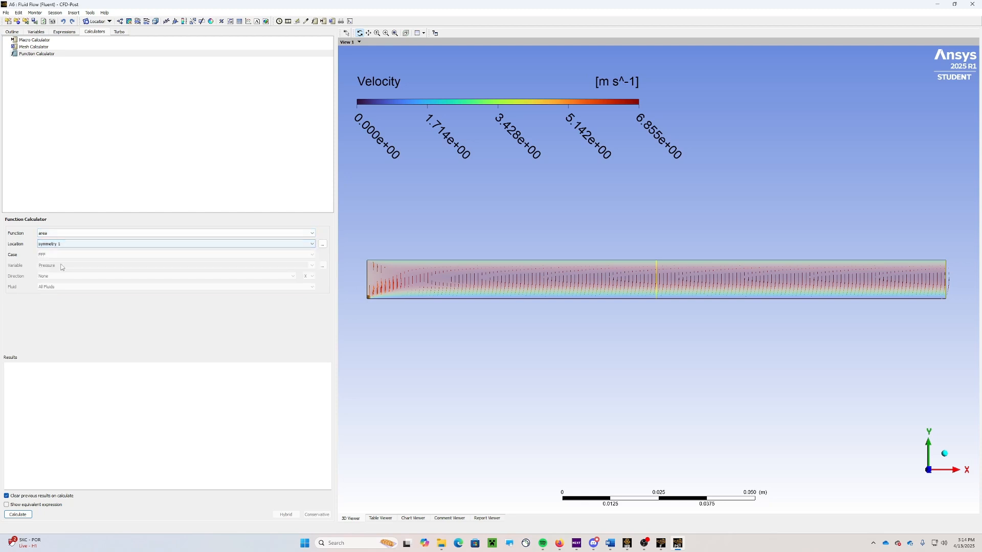
{"action": "left_click", "coordinate": [70, 235]}
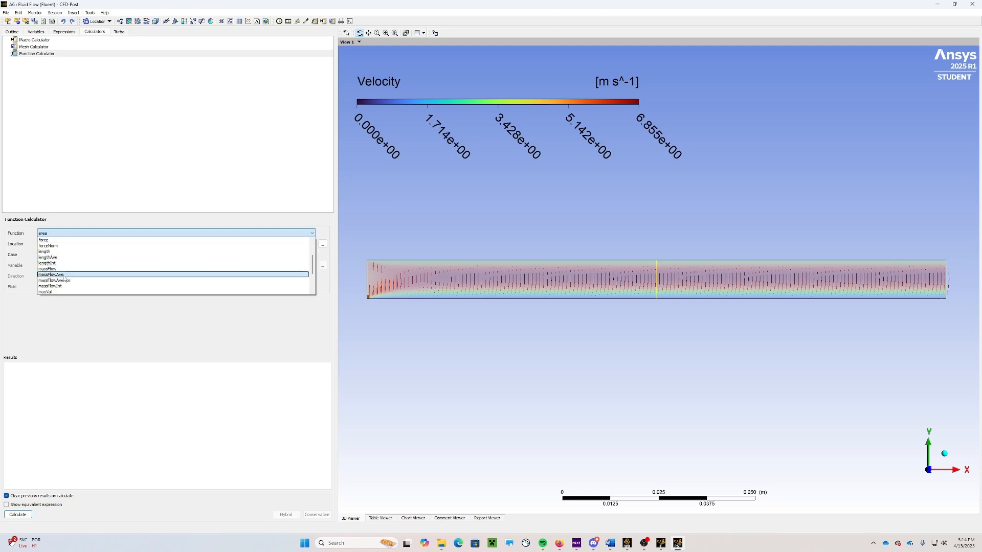
{"action": "scroll", "coordinate": [71, 283], "scroll_direction": "down", "scroll_amount": 3}
{"action": "left_click", "coordinate": [65, 275]}
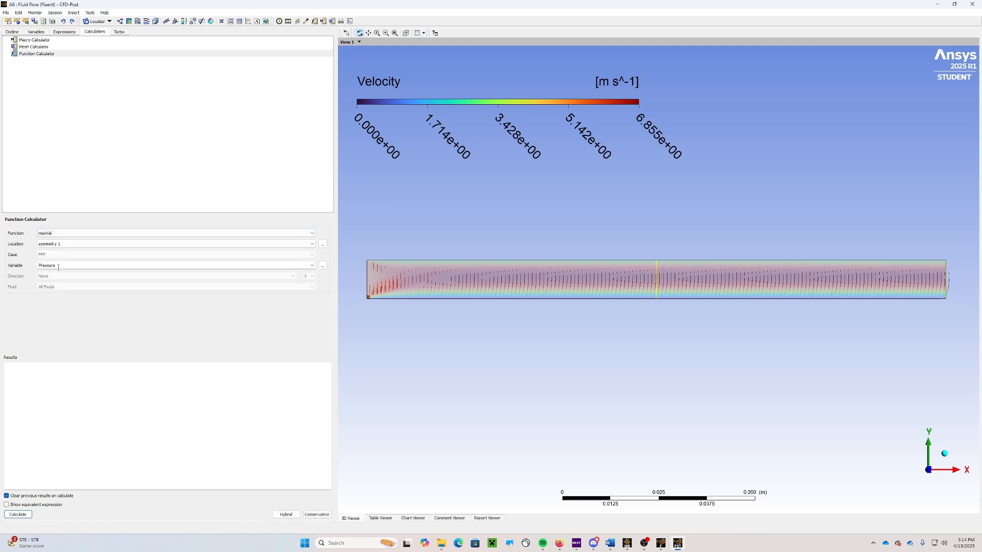
{"action": "left_click", "coordinate": [312, 265]}
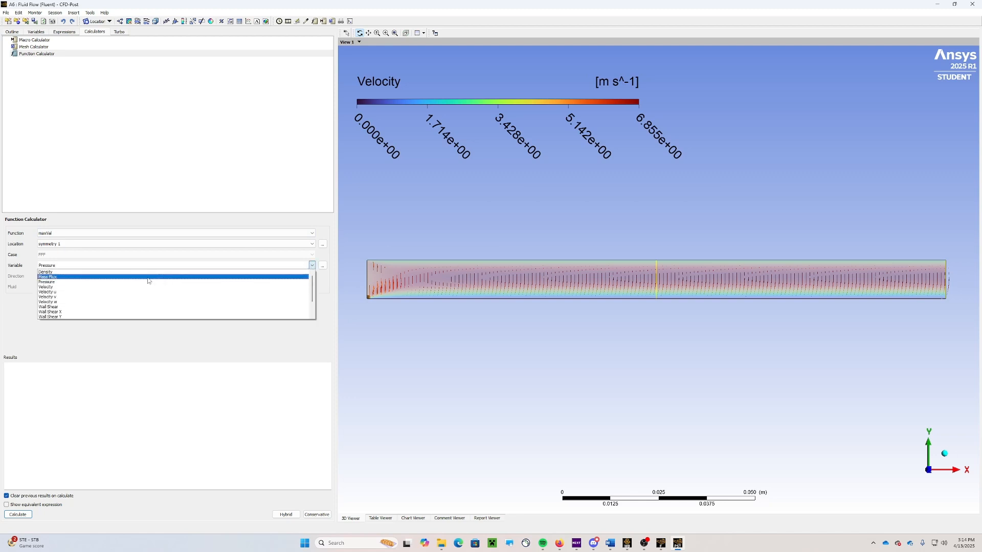
{"action": "left_click", "coordinate": [68, 293]}
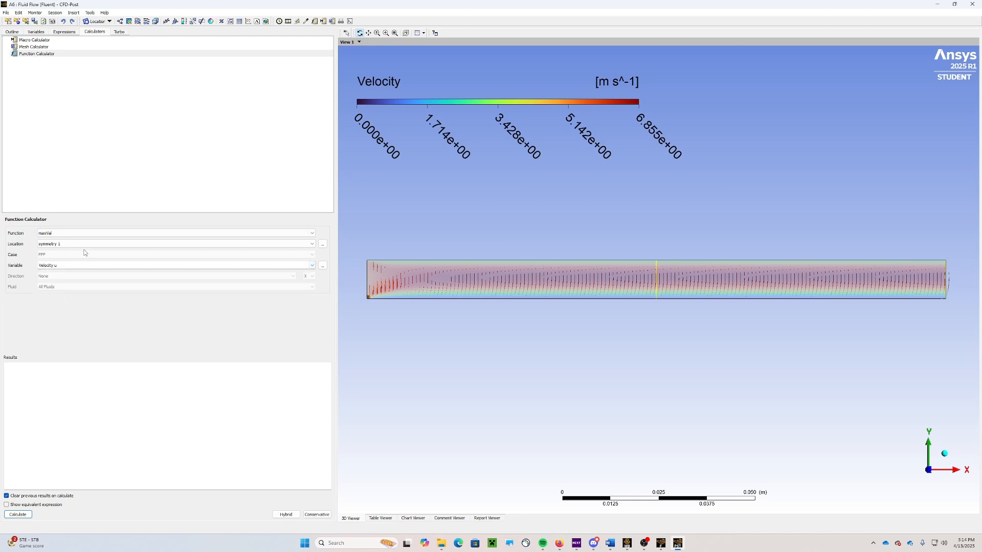
{"action": "left_click", "coordinate": [15, 517]}
Calculate the maximum value of Velocity u at the Max Velocity location
{"action": "left_click", "coordinate": [62, 244]}
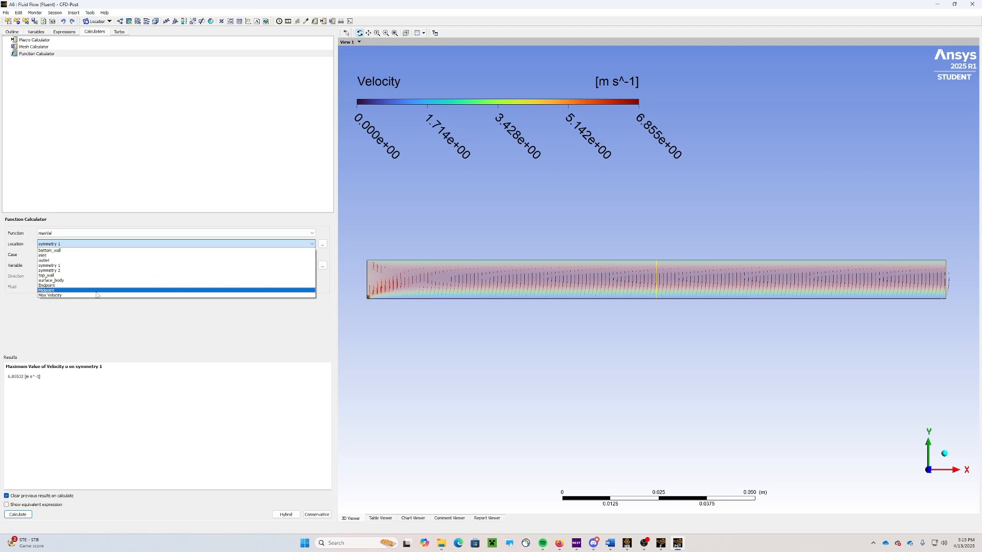
{"action": "left_click", "coordinate": [56, 296]}
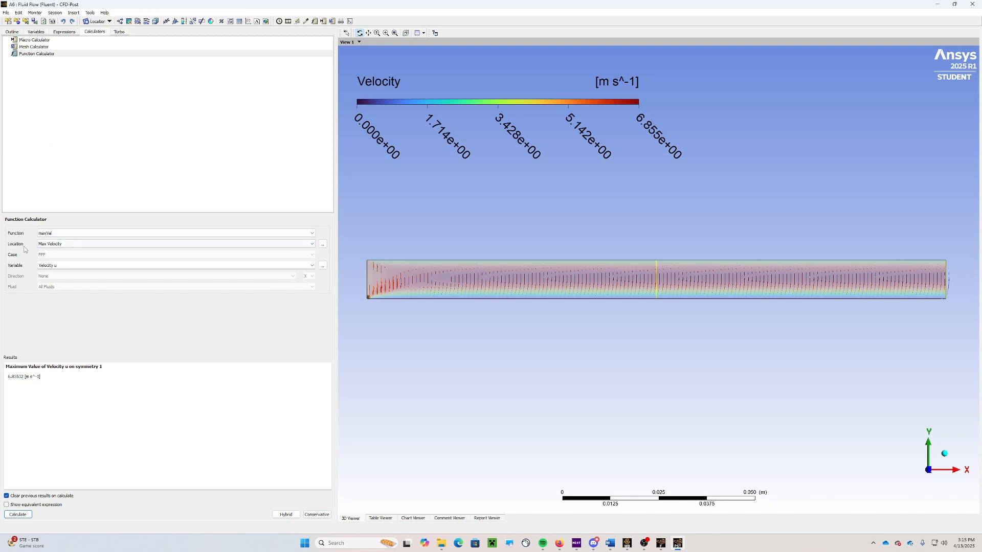
{"action": "left_click", "coordinate": [18, 516]}
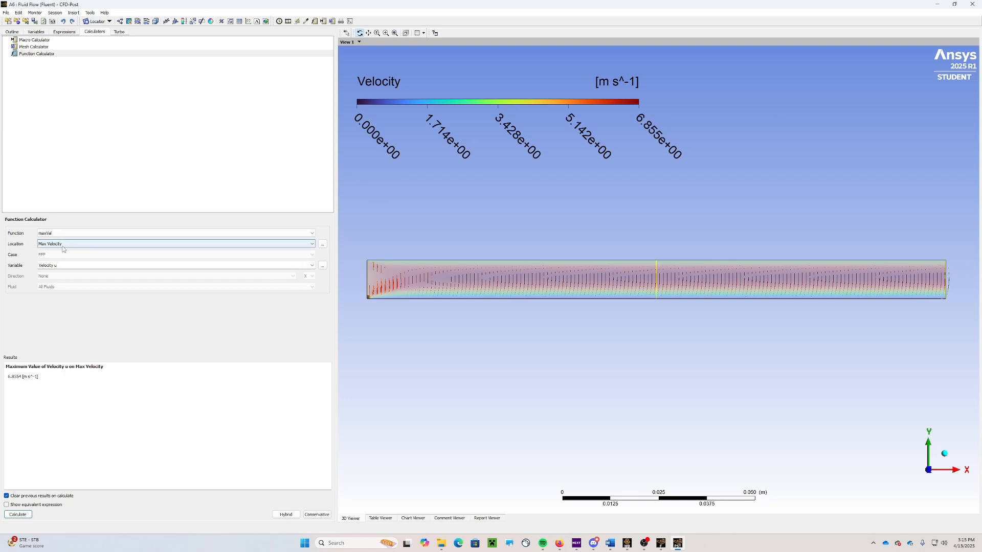
Calculate the maximum value of Y at the Max Velocity location while keeping the previous result in the list
{"action": "left_click", "coordinate": [312, 266]}
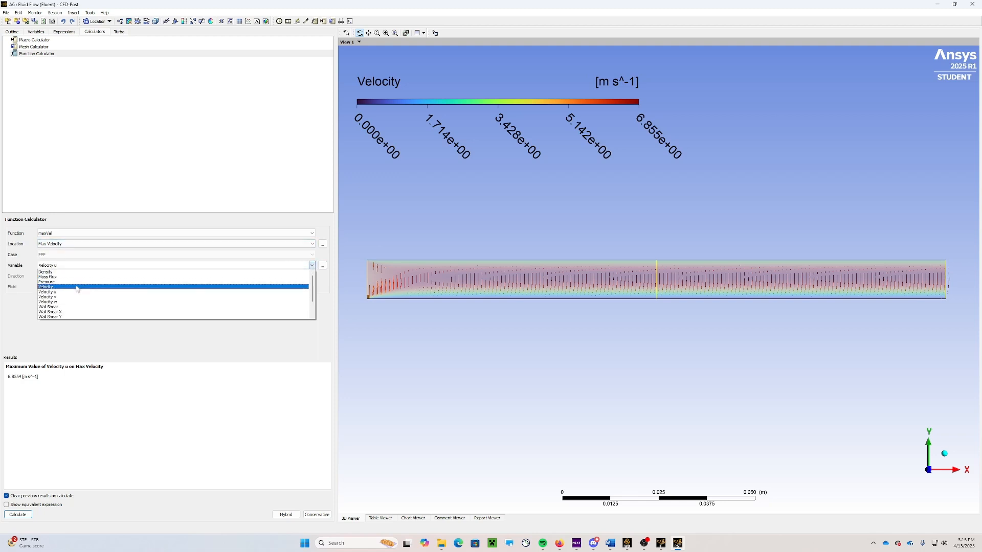
{"action": "scroll", "coordinate": [61, 317], "scroll_direction": "down", "scroll_amount": 3}
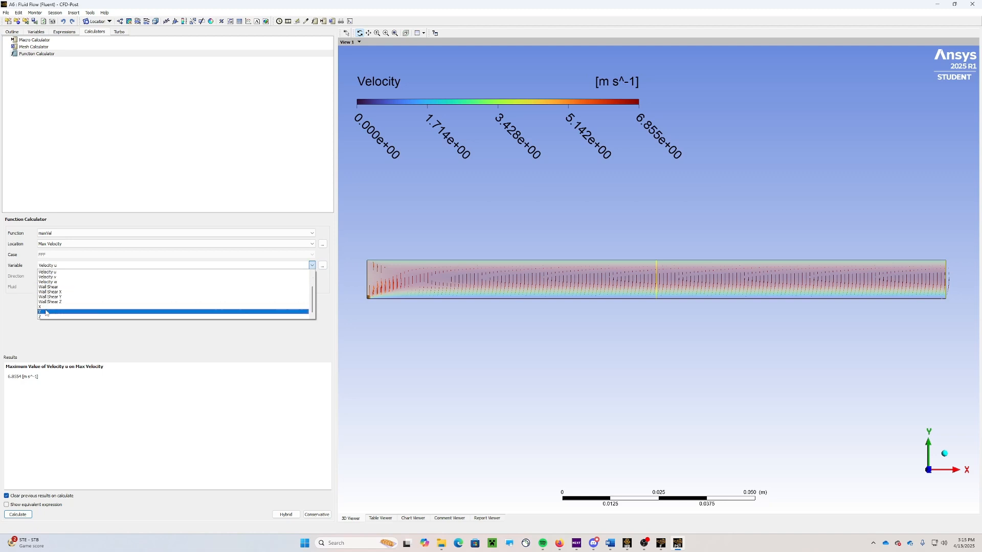
{"action": "left_click", "coordinate": [57, 313]}
{"action": "left_click", "coordinate": [6, 497]}
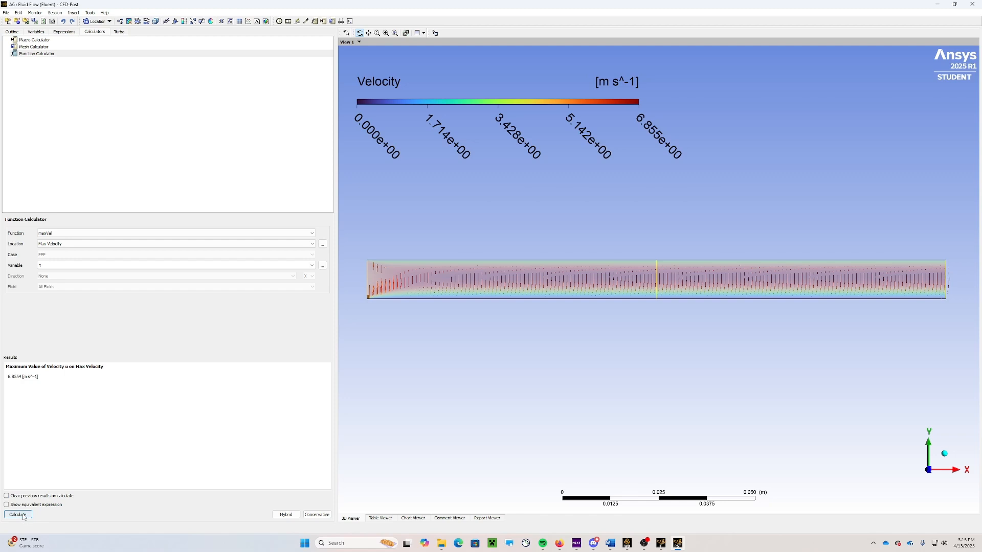
{"action": "left_click", "coordinate": [23, 516]}
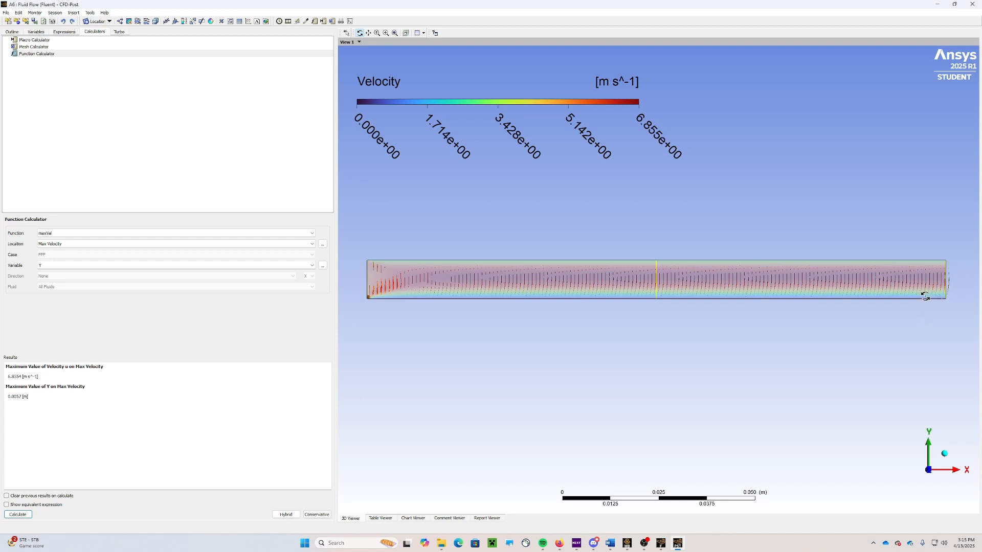
Compare the peak of the Velocity Profile chart with the velocity vectors along the channel in the 3D view
{"action": "left_click_drag", "start_coordinate": [944, 289], "coordinate": [903, 285]}
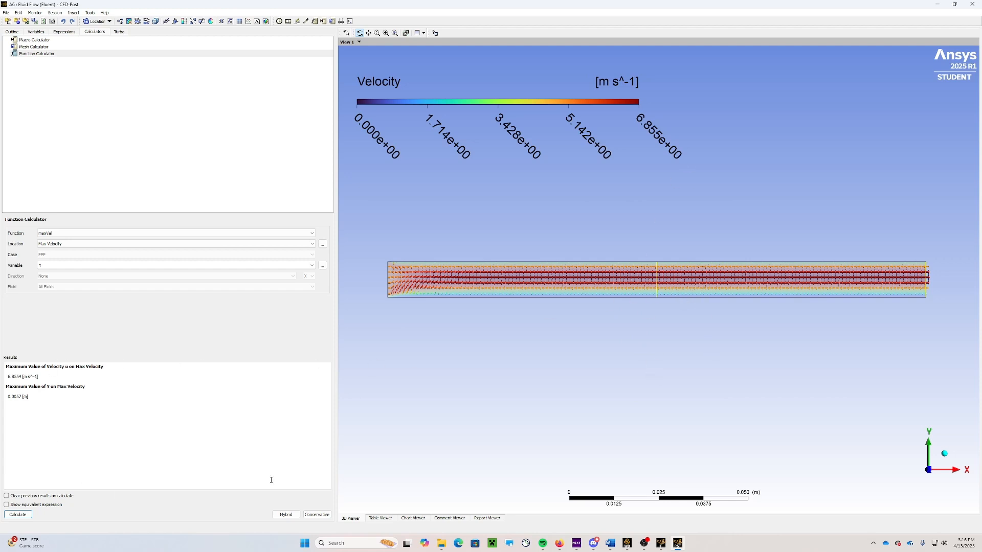
{"action": "left_click", "coordinate": [418, 520]}
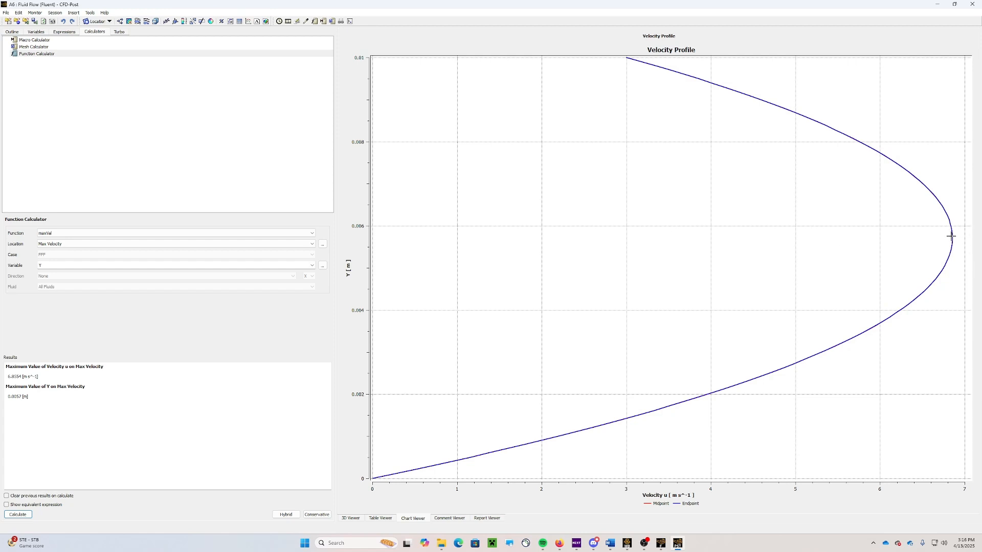
{"action": "left_click", "coordinate": [351, 518]}
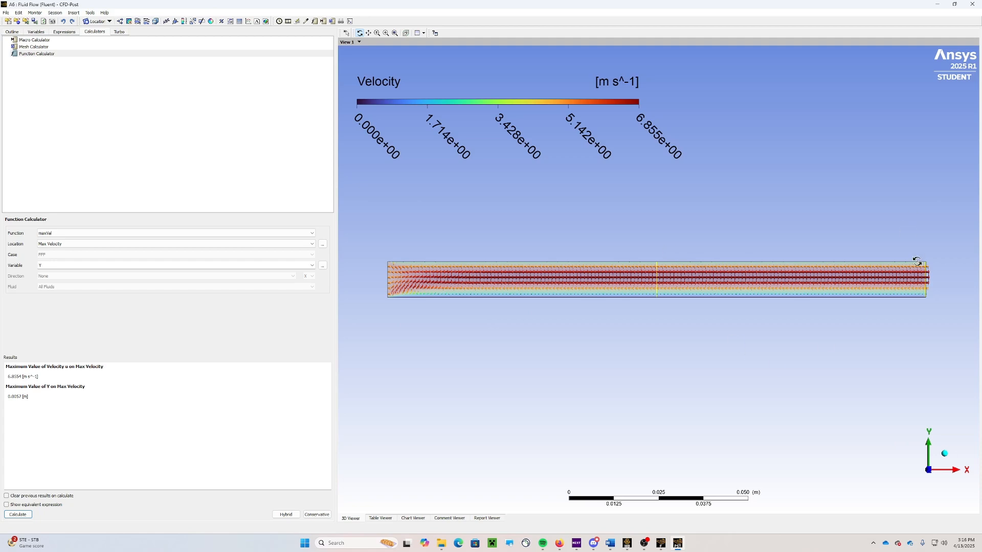
{"action": "scroll", "coordinate": [708, 272], "scroll_direction": "up", "scroll_amount": 2}
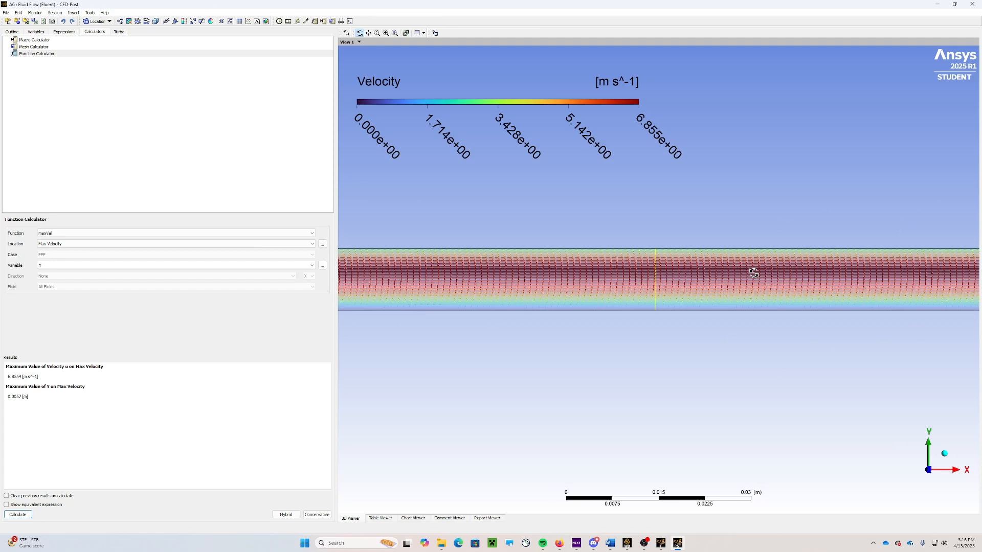
{"action": "scroll", "coordinate": [702, 256], "scroll_direction": "down", "scroll_amount": 2}
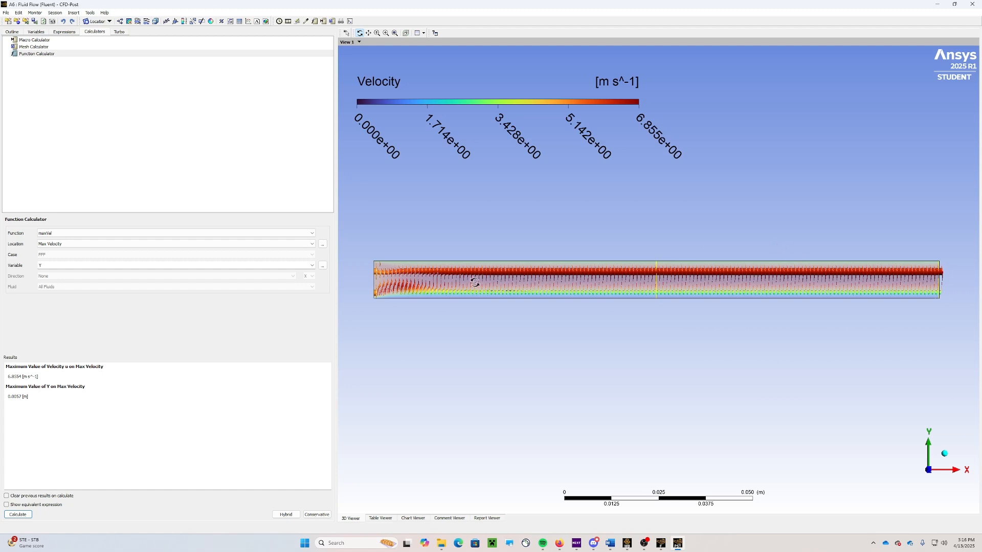
{"action": "scroll", "coordinate": [632, 276], "scroll_direction": "up", "scroll_amount": 1}
{"action": "scroll", "coordinate": [619, 275], "scroll_direction": "down", "scroll_amount": 1}
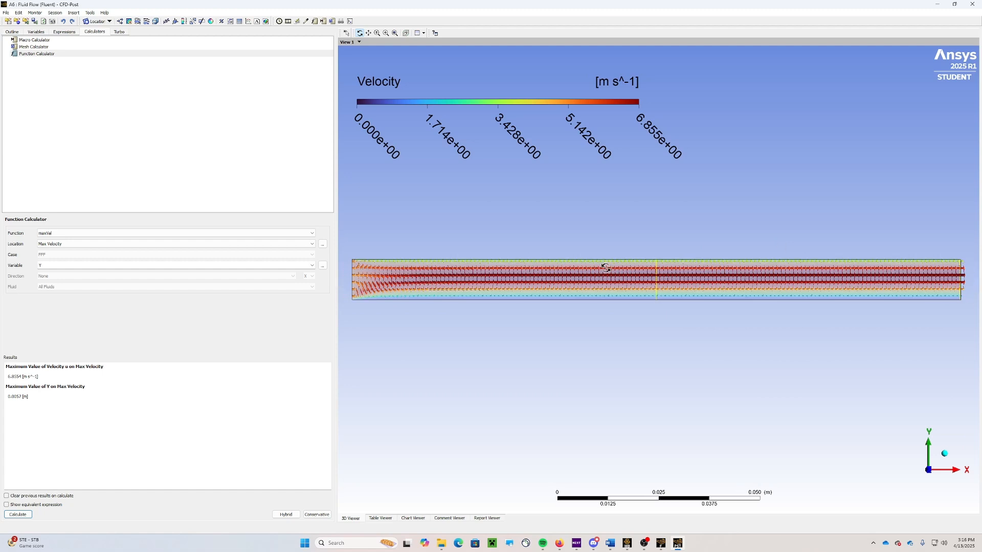
Create a new variable named Pressure Gradient
{"action": "left_click", "coordinate": [11, 32]}
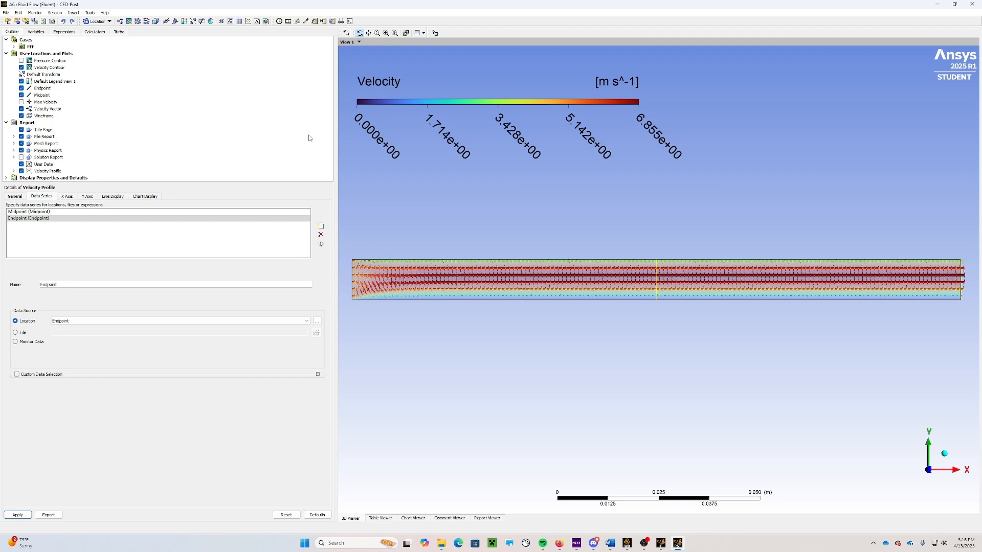
{"action": "left_click", "coordinate": [34, 32]}
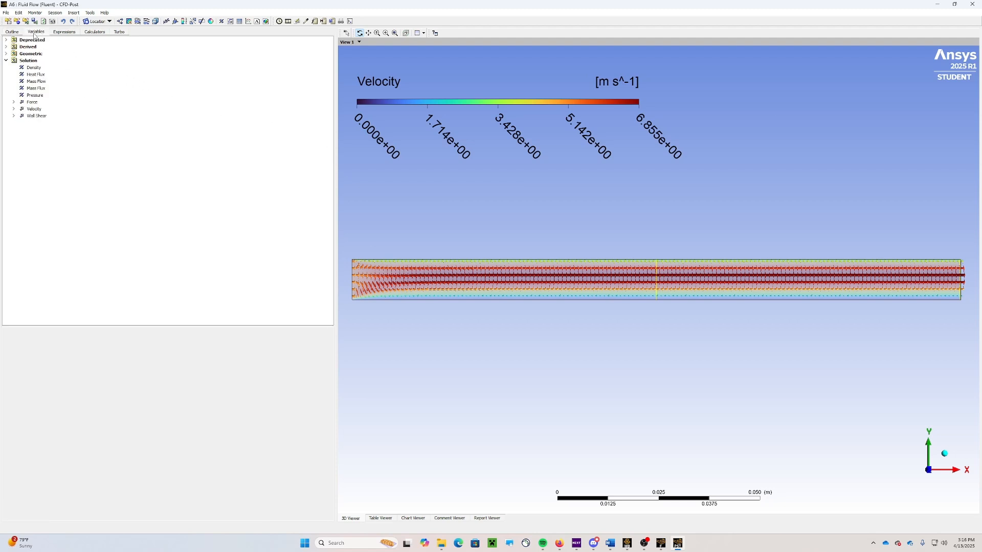
{"action": "right_click", "coordinate": [46, 153]}
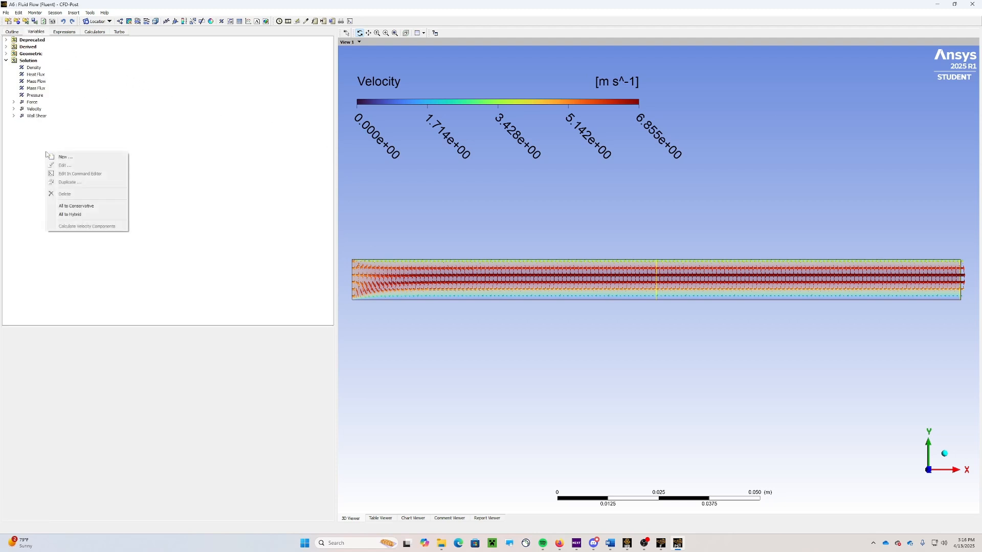
{"action": "left_click", "coordinate": [73, 157]}
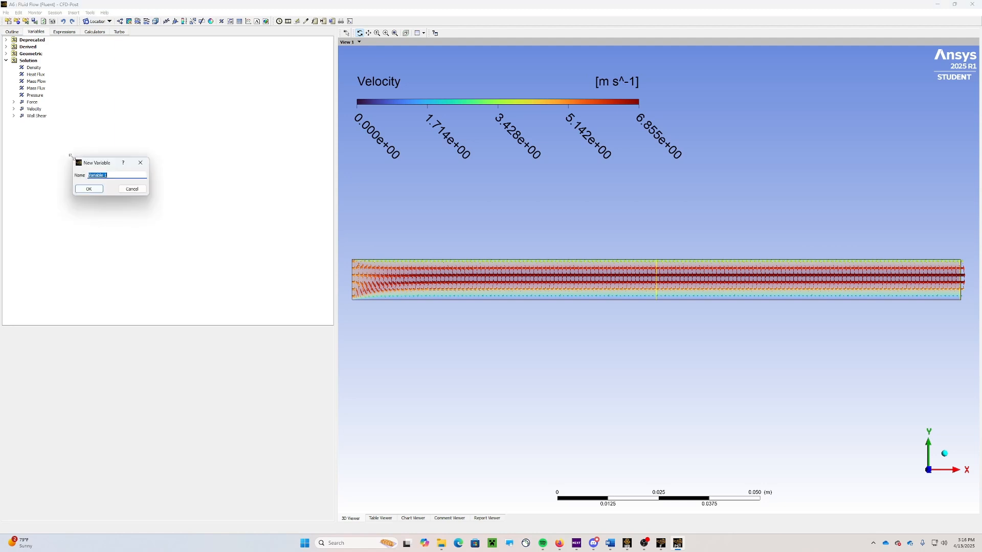
{"action": "type", "text": "Pressure Gradient"}
{"action": "left_click", "coordinate": [81, 189]}
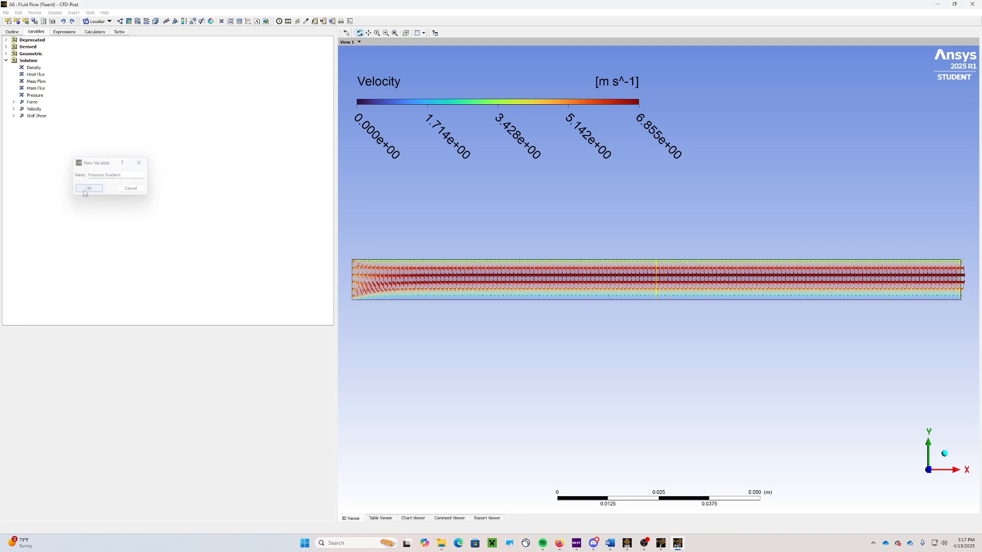
Define the new variable with the Gradient method as the gradient of Pressure and apply it
{"action": "left_click", "coordinate": [69, 350]}
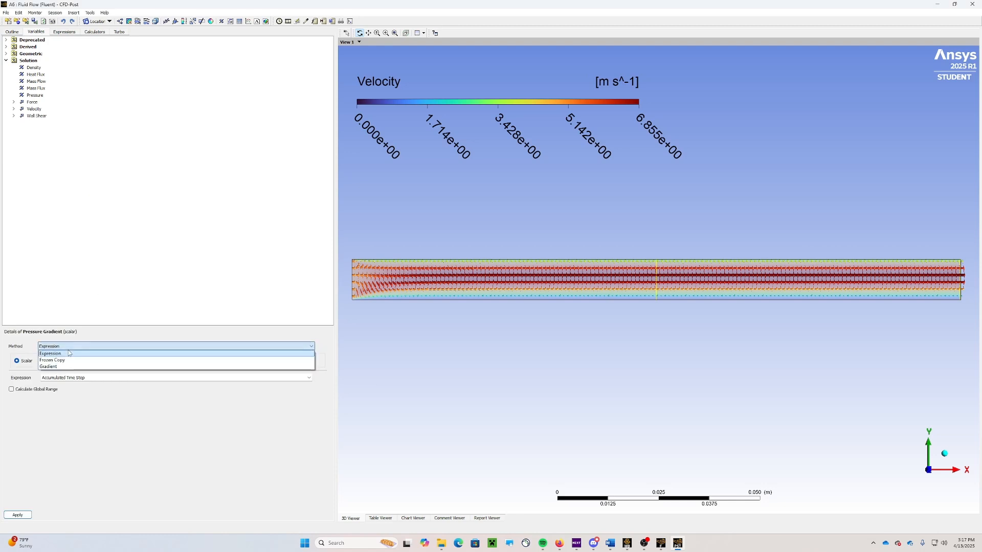
{"action": "left_click", "coordinate": [32, 366]}
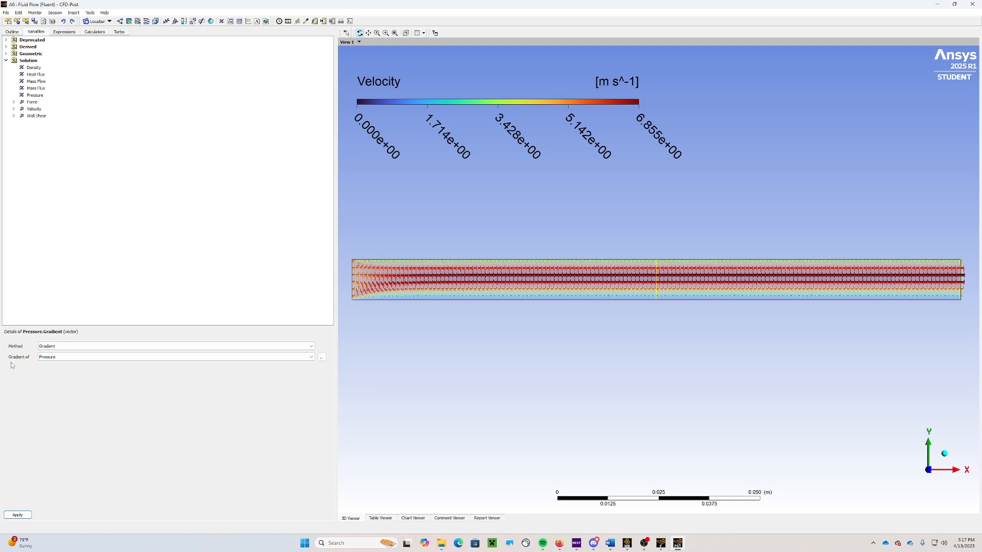
{"action": "left_click", "coordinate": [21, 515]}
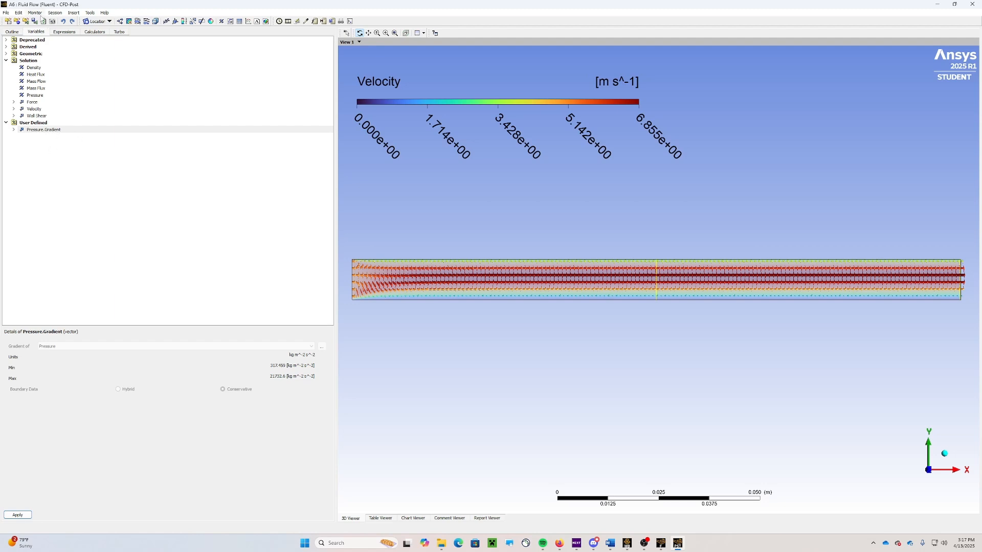
Create a new contour plot named Pressure Gradient Contour
{"action": "left_click", "coordinate": [11, 33]}
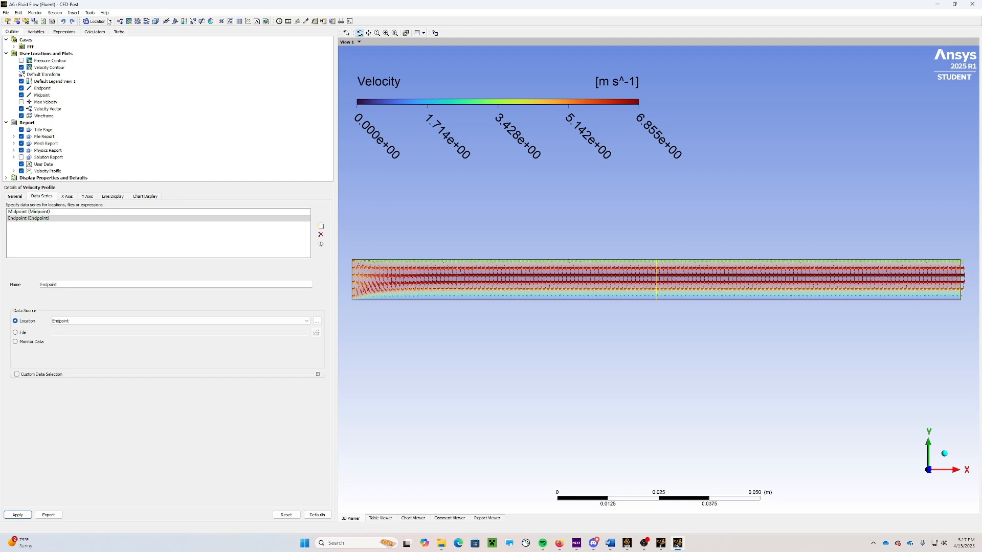
{"action": "left_click", "coordinate": [128, 21]}
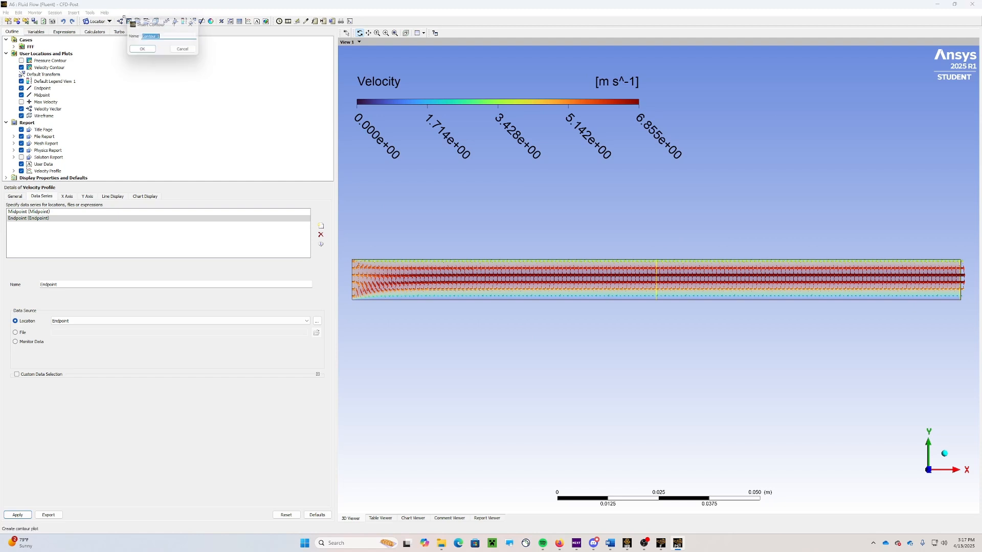
{"action": "type", "text": "Pressure Gradient"}
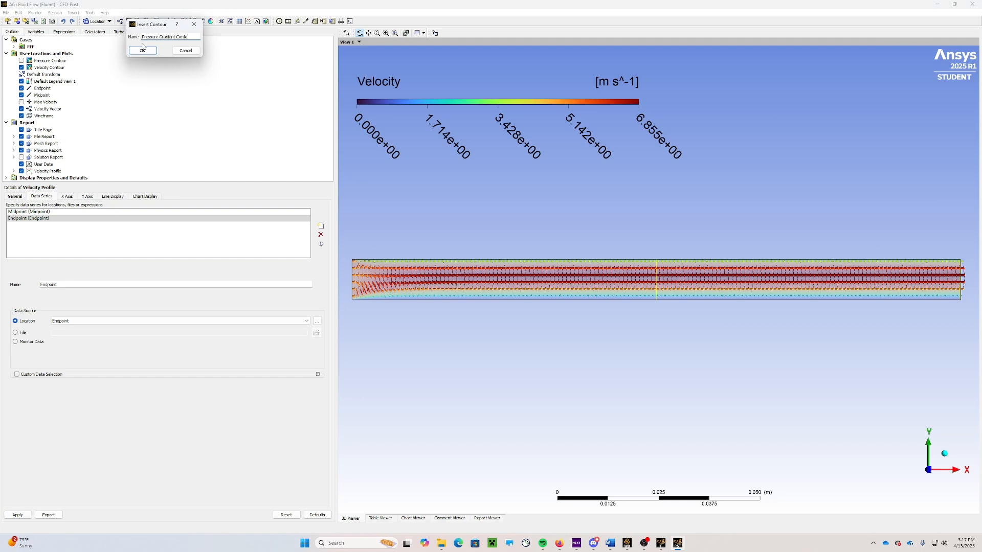
{"action": "left_click", "coordinate": [143, 50]}
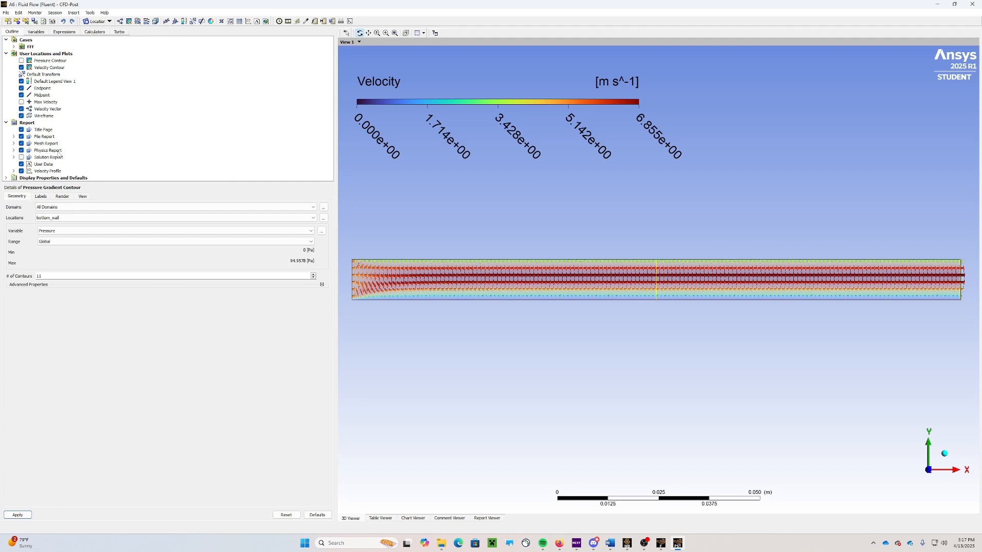
Set the new contour's location to symmetry 1 and its variable to Pressure.Gradient, and apply it
{"action": "left_click", "coordinate": [68, 218]}
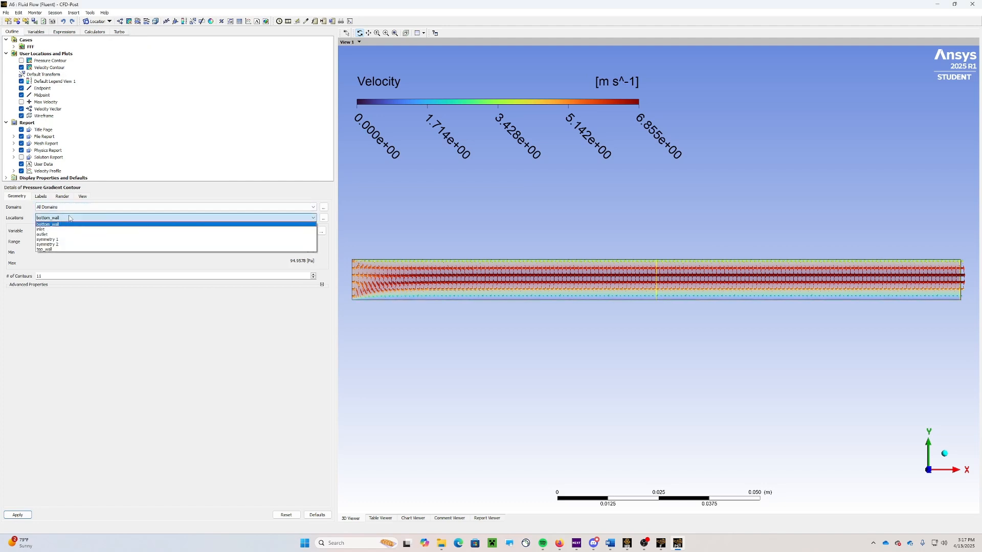
{"action": "left_click", "coordinate": [65, 241]}
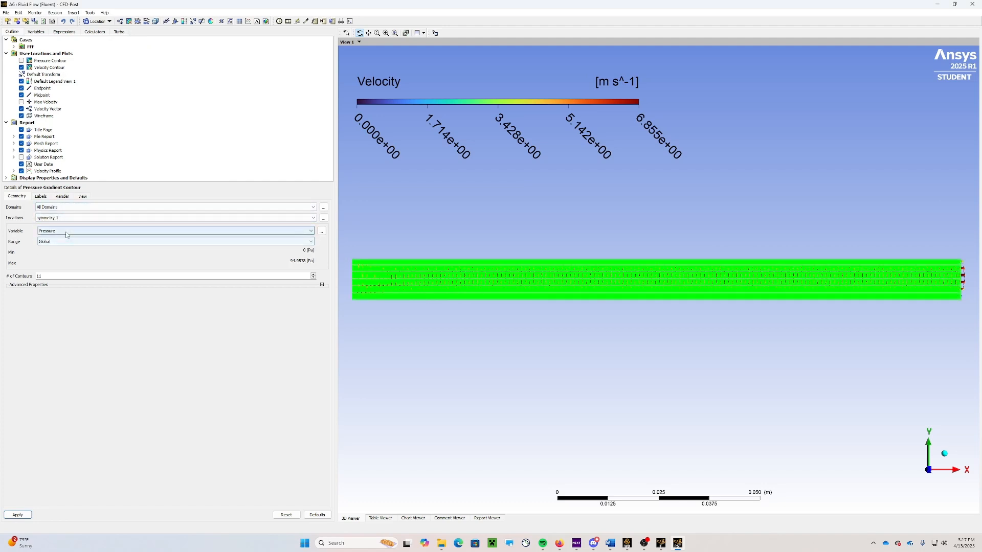
{"action": "left_click", "coordinate": [68, 231]}
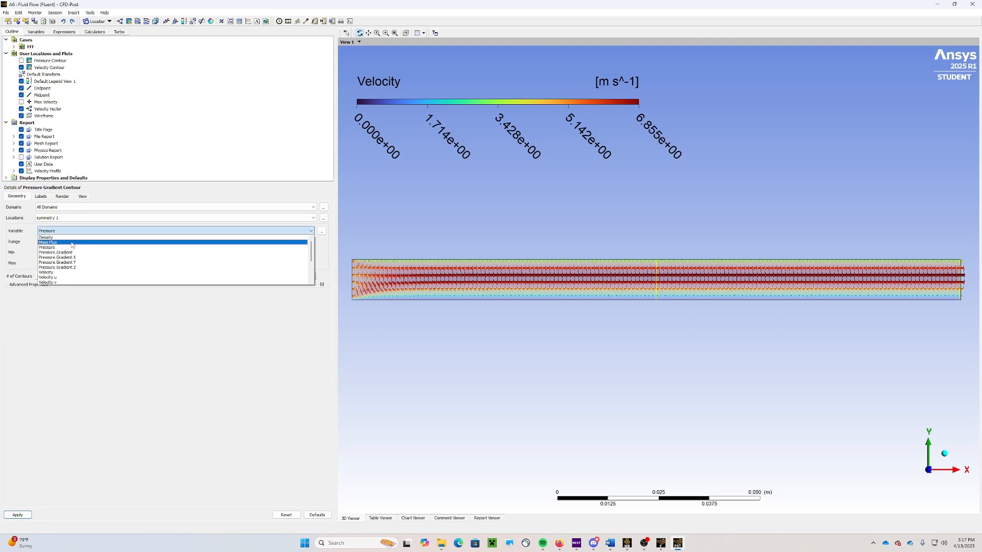
{"action": "left_click", "coordinate": [47, 254]}
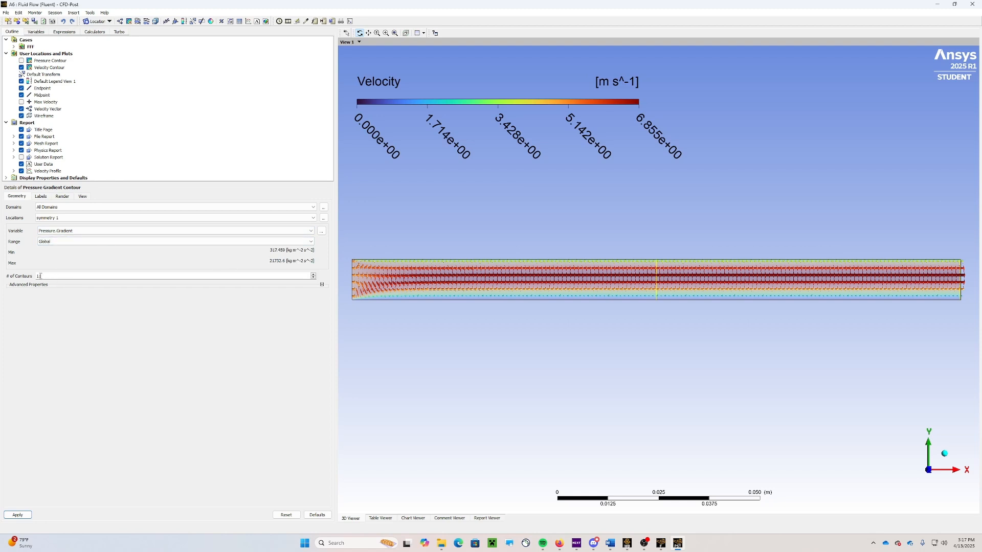
{"action": "left_click", "coordinate": [17, 515]}
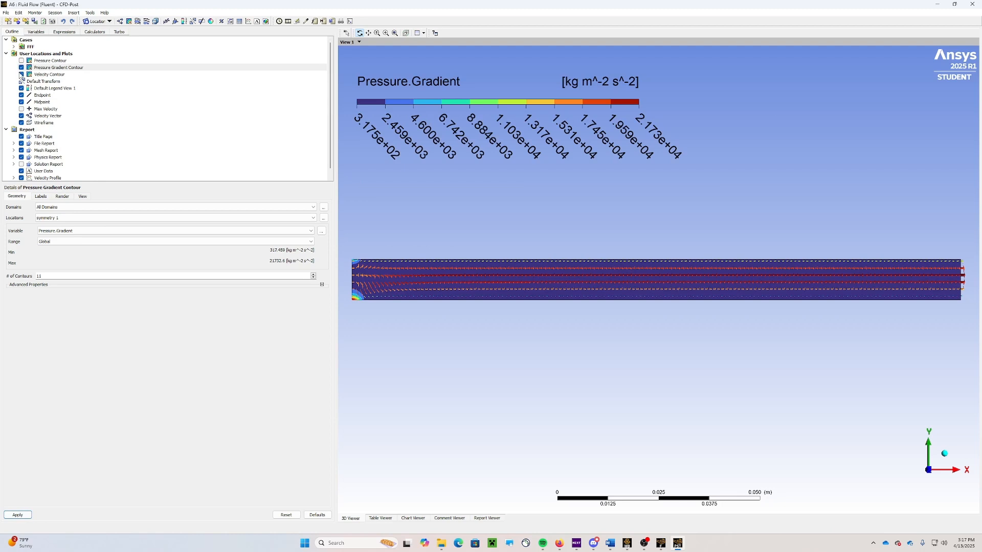
Hide the Velocity Contour and Velocity Vector, and inspect the pressure gradient contour around the channel's inlet corners
{"action": "left_click", "coordinate": [21, 74]}
{"action": "left_click", "coordinate": [21, 115]}
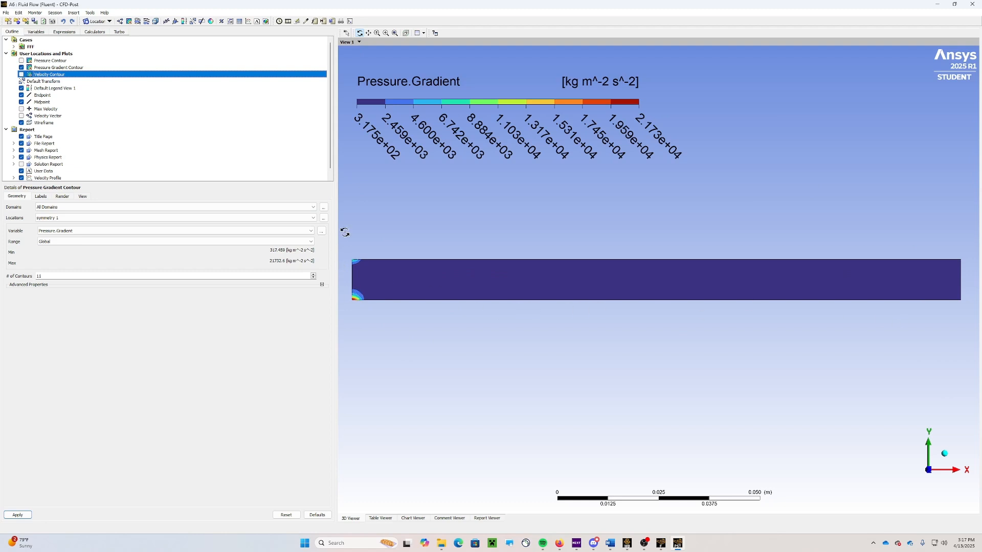
{"action": "right_click_drag", "start_coordinate": [346, 247], "coordinate": [369, 317]}
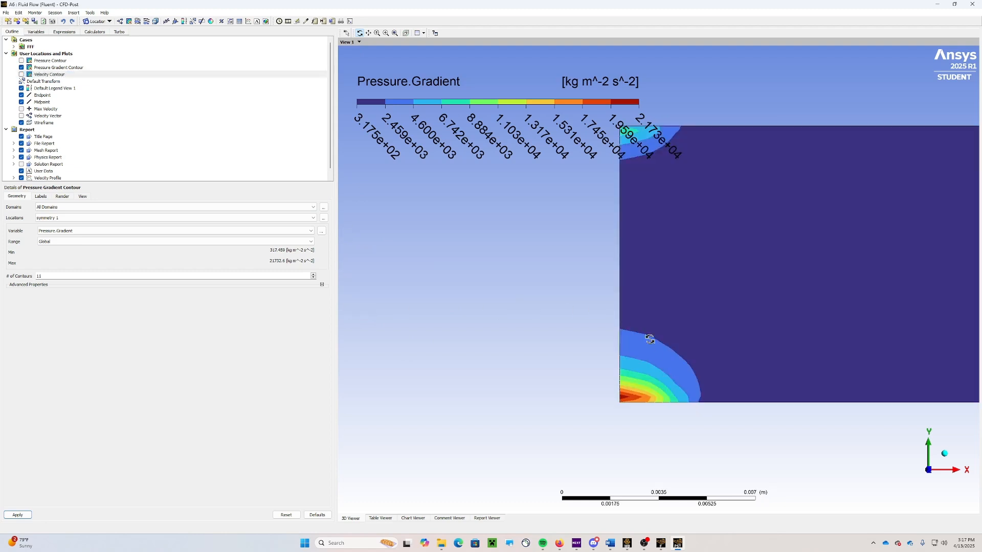
{"action": "scroll", "coordinate": [695, 239], "scroll_direction": "down", "scroll_amount": 2}
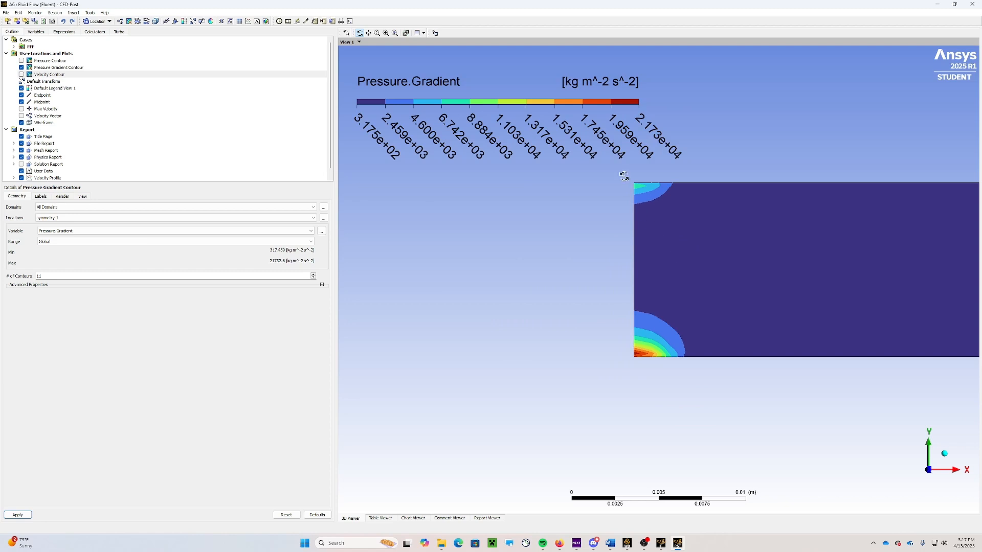
{"action": "scroll", "coordinate": [816, 243], "scroll_direction": "down", "scroll_amount": 2}
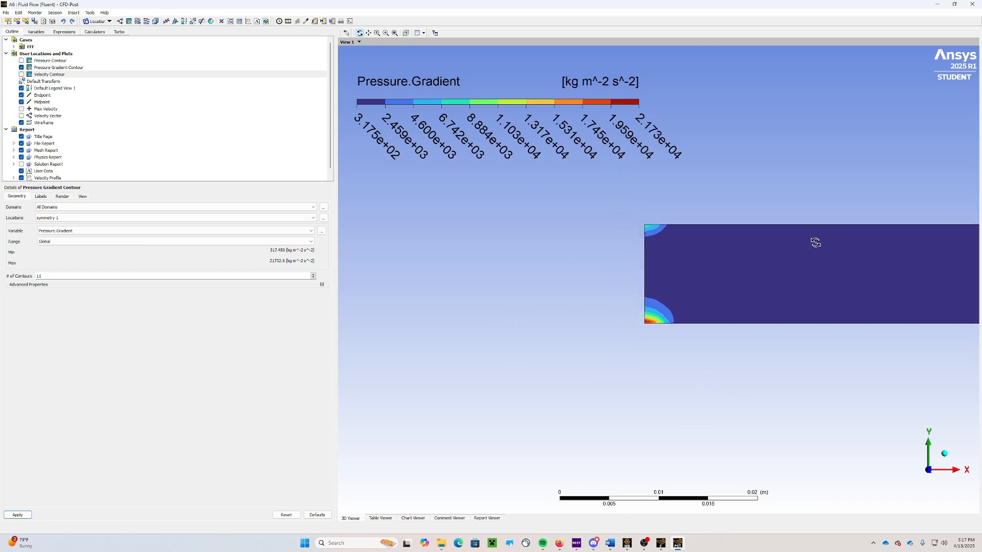
{"action": "right_click_drag", "start_coordinate": [792, 217], "coordinate": [881, 297]}
{"action": "scroll", "coordinate": [754, 256], "scroll_direction": "down", "scroll_amount": 4}
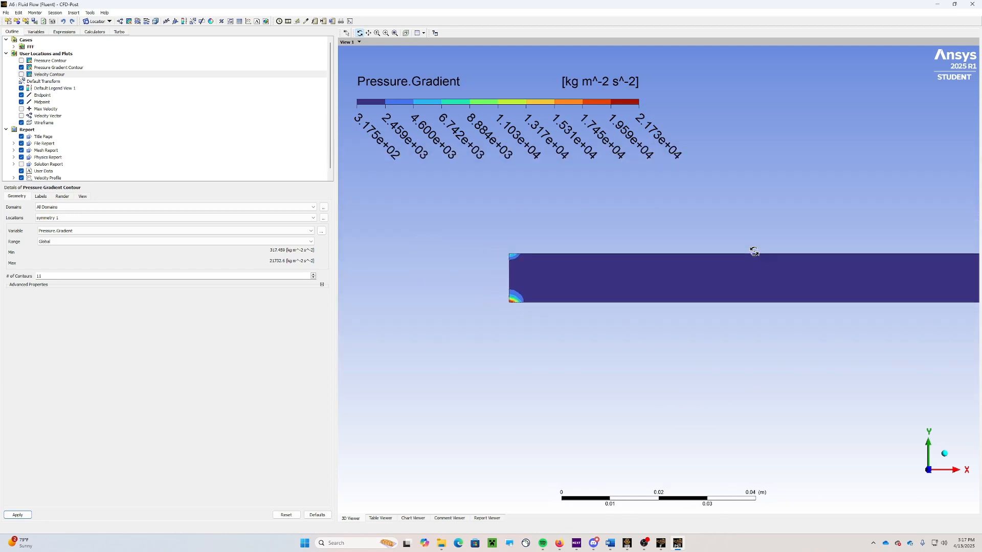
{"action": "scroll", "coordinate": [819, 256], "scroll_direction": "down", "scroll_amount": 3}
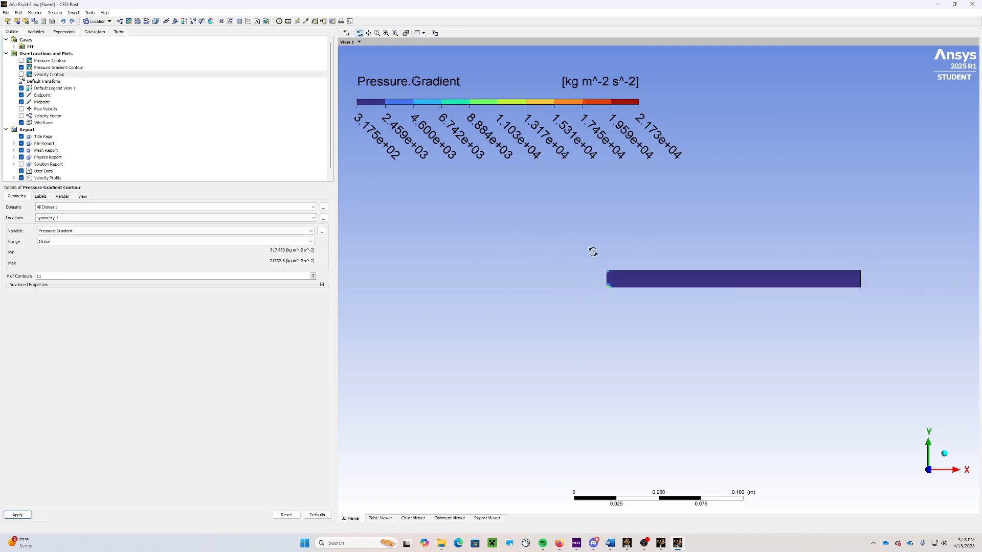
Set the Pressure Gradient Contour to 250 contours, apply it, and examine the refined plot near the inlet
{"action": "right_click_drag", "start_coordinate": [591, 252], "coordinate": [633, 314]}
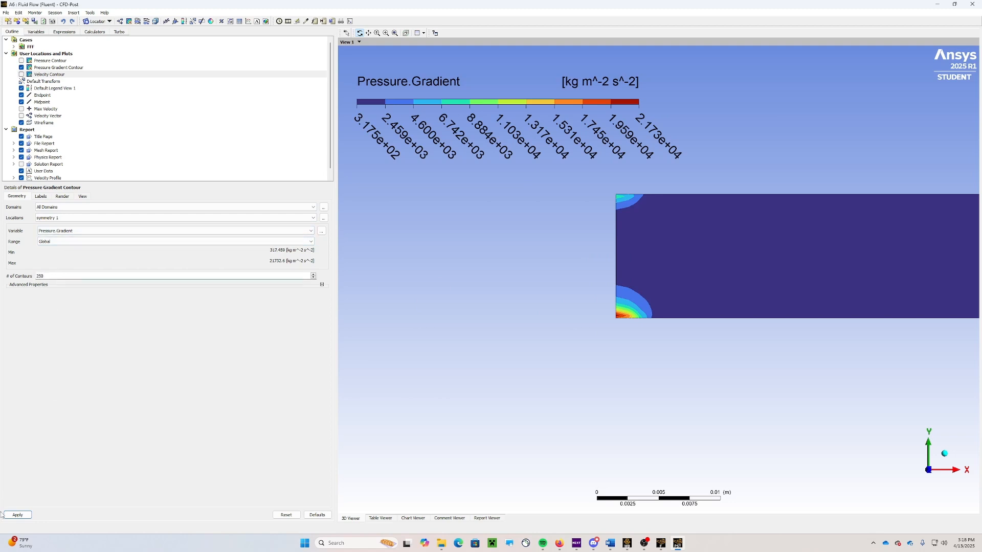
{"action": "left_click", "coordinate": [17, 515]}
{"action": "scroll", "coordinate": [818, 256], "scroll_direction": "down", "scroll_amount": 4}
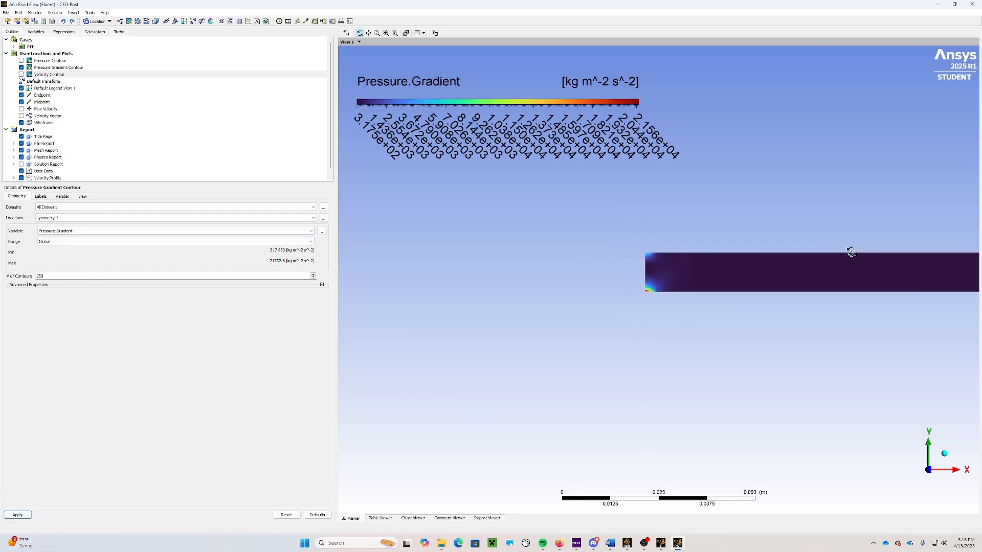
{"action": "scroll", "coordinate": [702, 263], "scroll_direction": "up", "scroll_amount": 4}
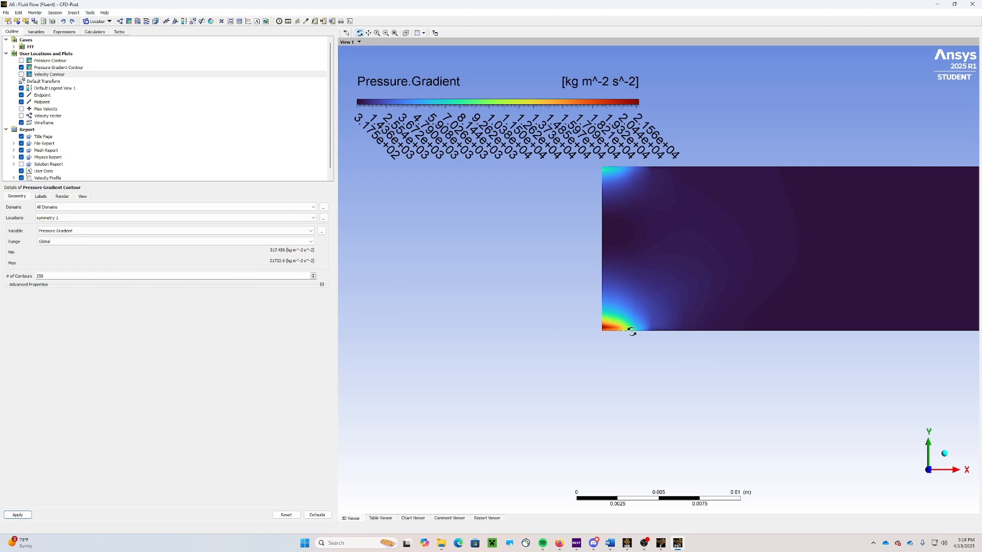
{"action": "left_click", "coordinate": [932, 473]}
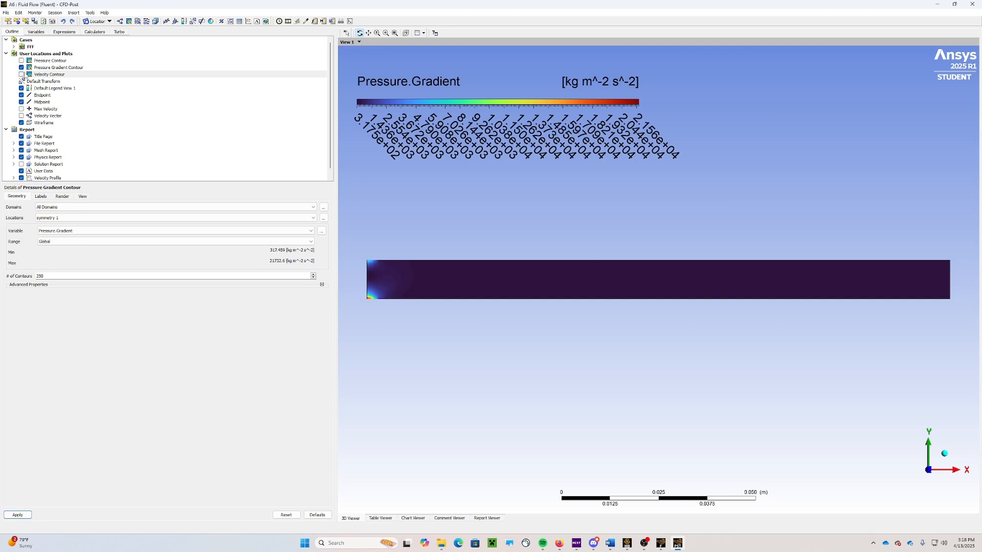
Check the pressure gradient requirement on the browser's assignment page, and calculate the maxVal of Pressure.Gradient on symmetry 1 in CFD-Post's Function Calculator
{"action": "left_click", "coordinate": [559, 543]}
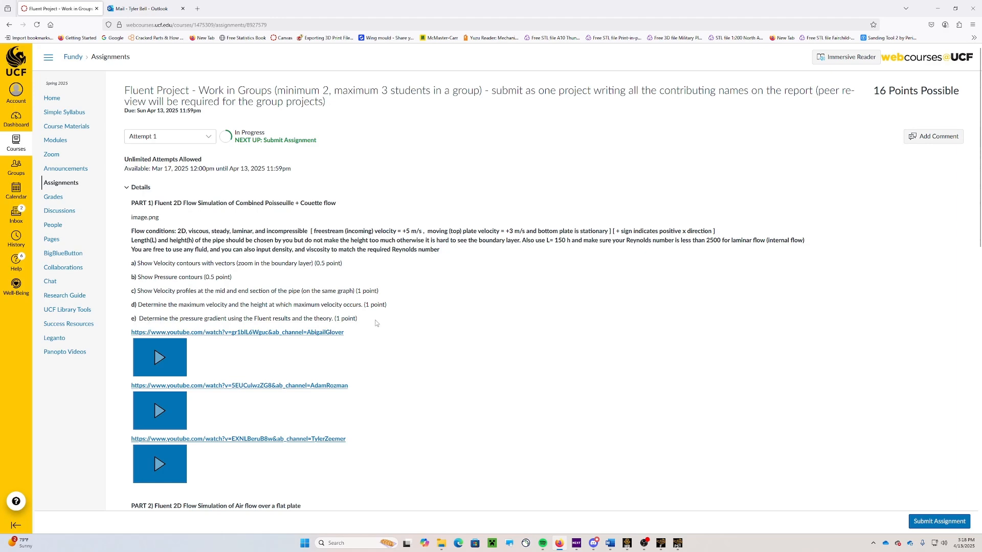
{"action": "left_click", "coordinate": [938, 8]}
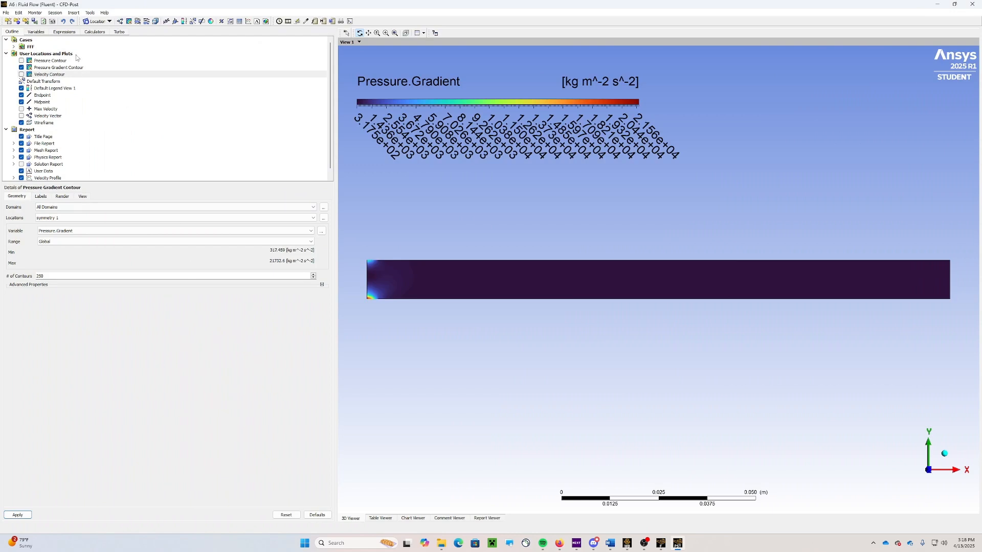
{"action": "left_click", "coordinate": [71, 32]}
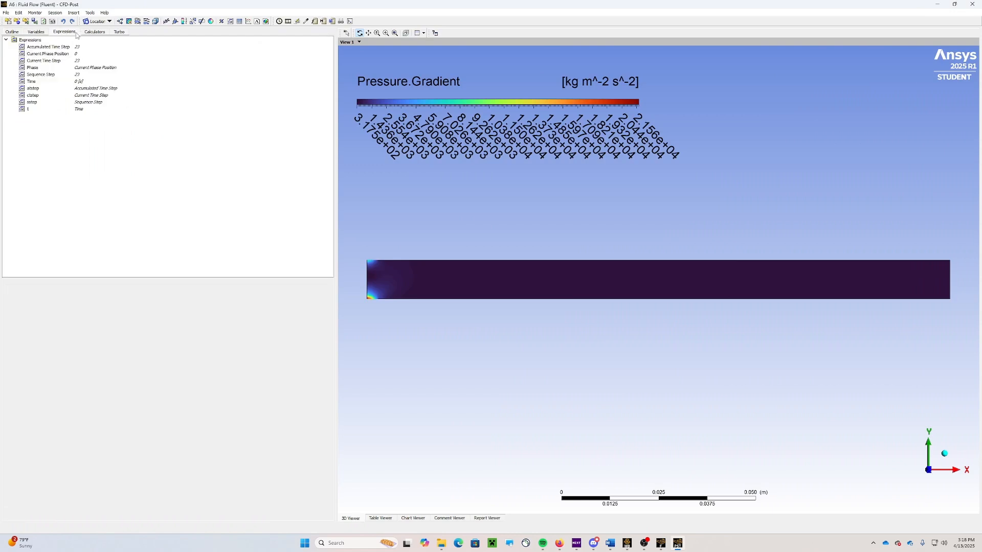
{"action": "left_click", "coordinate": [94, 32]}
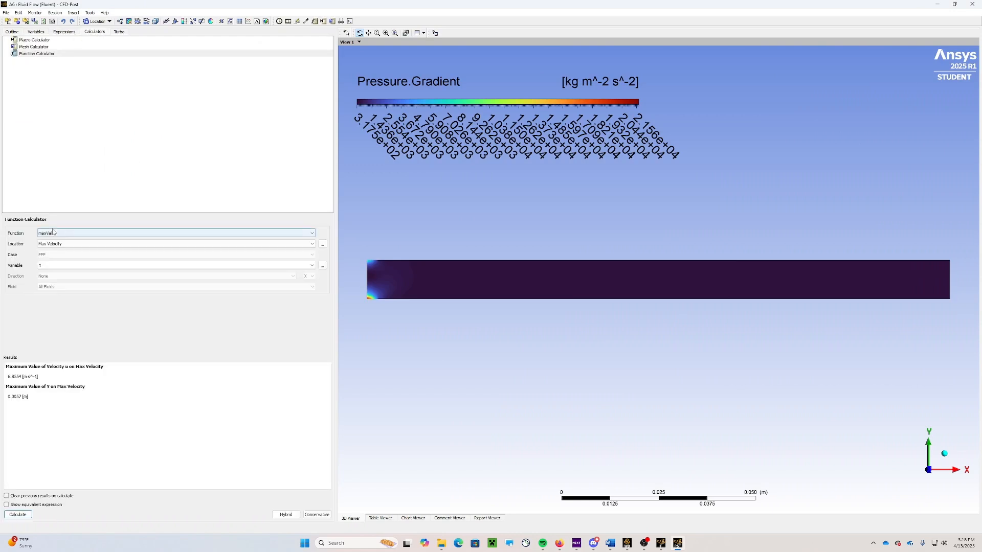
{"action": "left_click", "coordinate": [74, 245]}
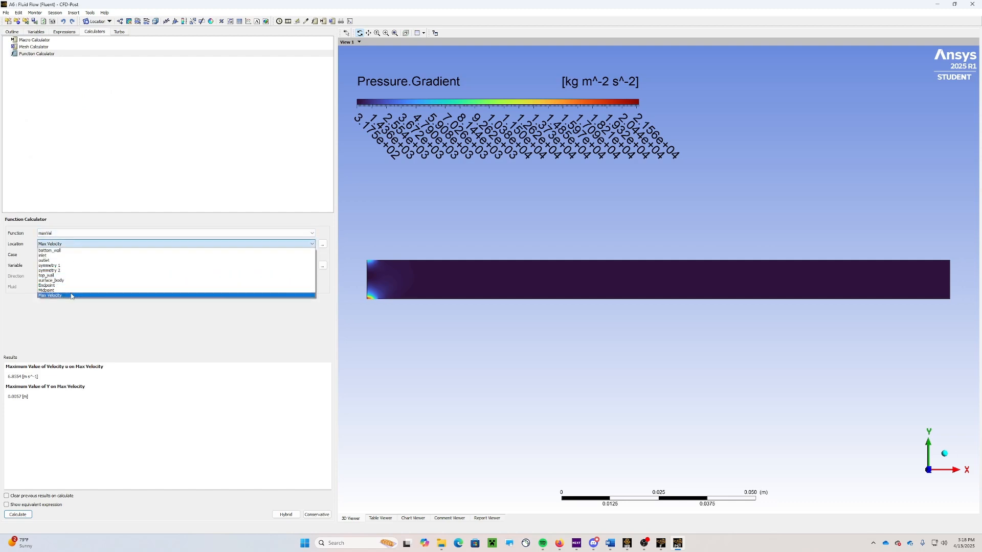
{"action": "left_click", "coordinate": [69, 266]}
{"action": "left_click", "coordinate": [59, 267]}
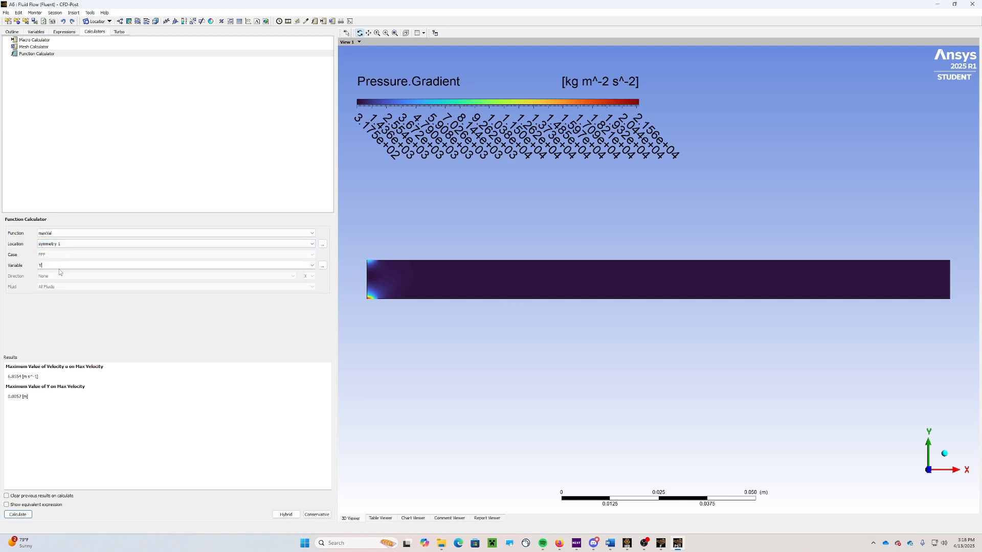
{"action": "left_click", "coordinate": [312, 266]}
{"action": "scroll", "coordinate": [93, 286], "scroll_direction": "up", "scroll_amount": 2}
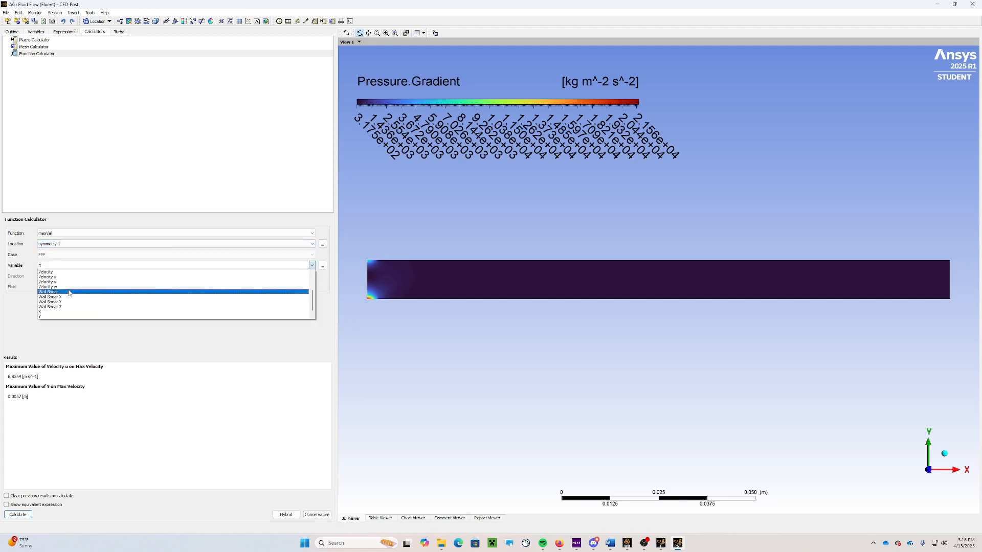
{"action": "left_click", "coordinate": [92, 287]}
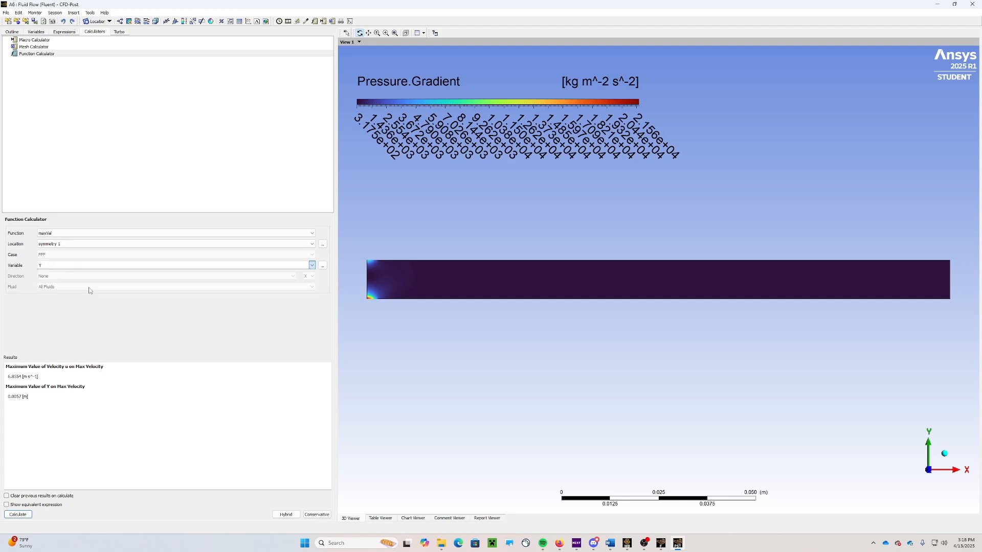
{"action": "left_click", "coordinate": [18, 514]}
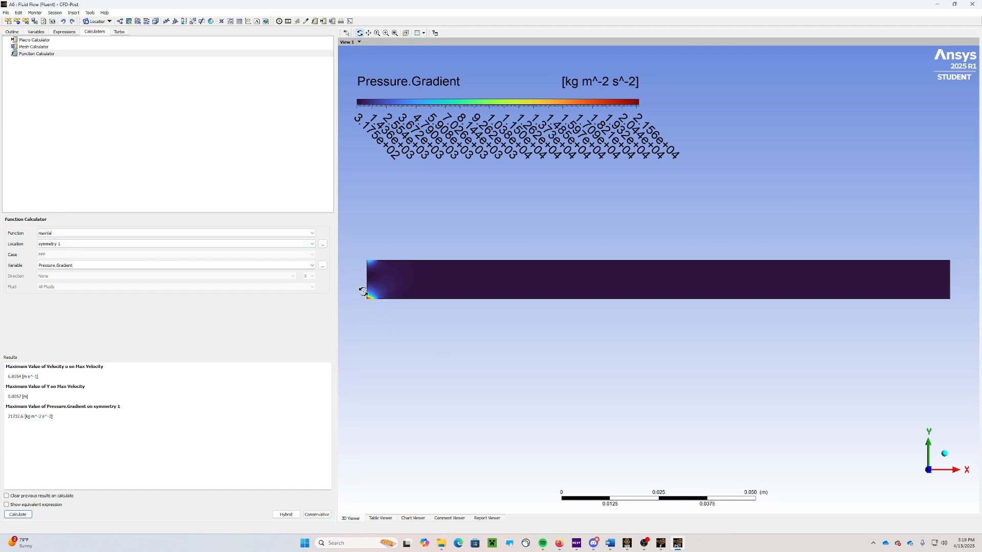
Create a new point location named Max Pressure Gradient
{"action": "left_click", "coordinate": [105, 22]}
{"action": "left_click", "coordinate": [102, 33]}
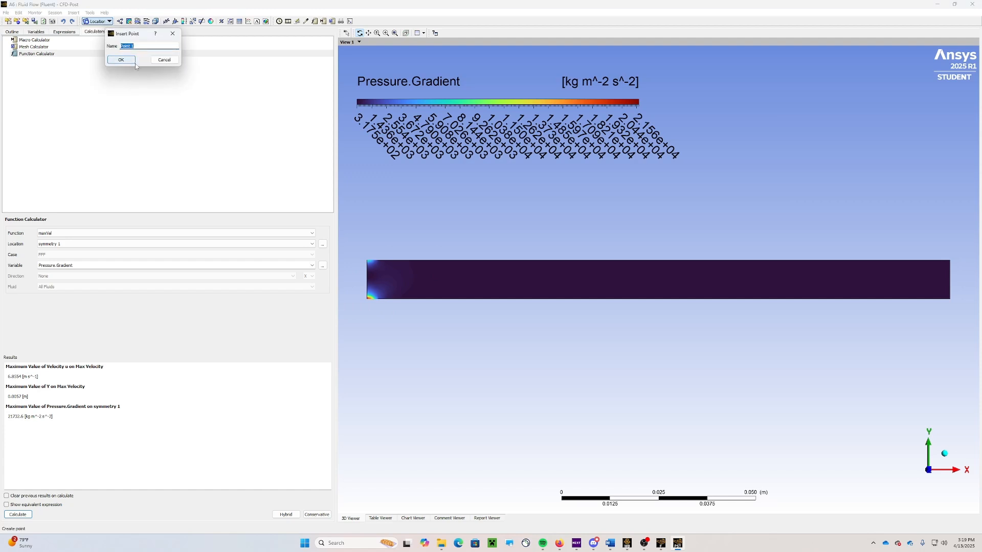
{"action": "type", "text": "Max Pressure Gradie"}
{"action": "left_click", "coordinate": [131, 61]}
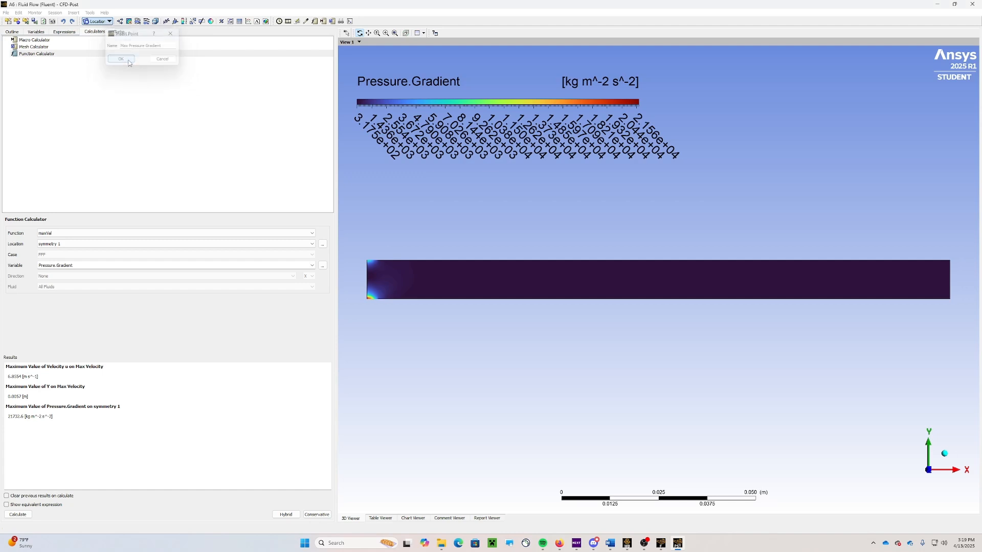
Define the new point with the Variable Maximum method for Pressure.Gradient on symmetry 1, and apply it
{"action": "left_click", "coordinate": [60, 225]}
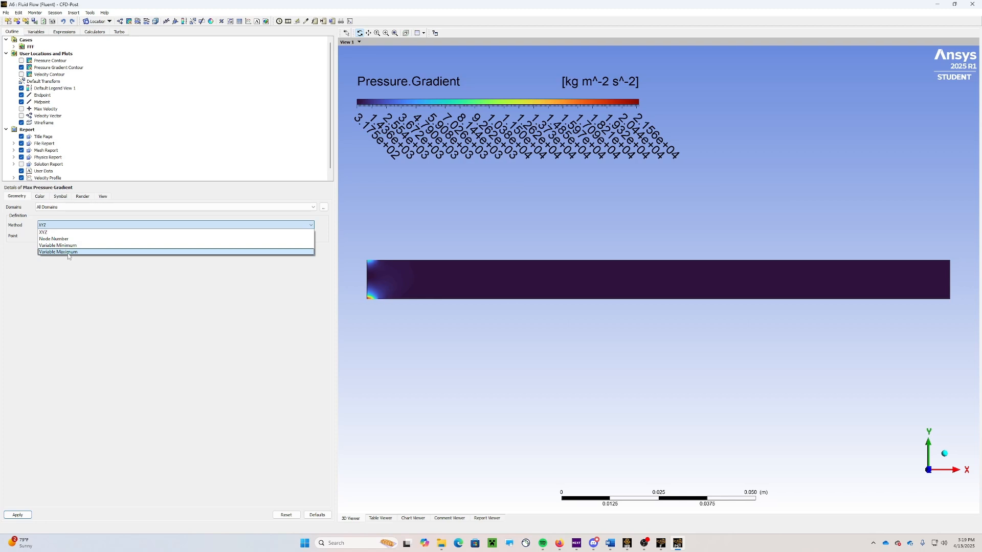
{"action": "left_click", "coordinate": [68, 252]}
{"action": "left_click", "coordinate": [63, 236]}
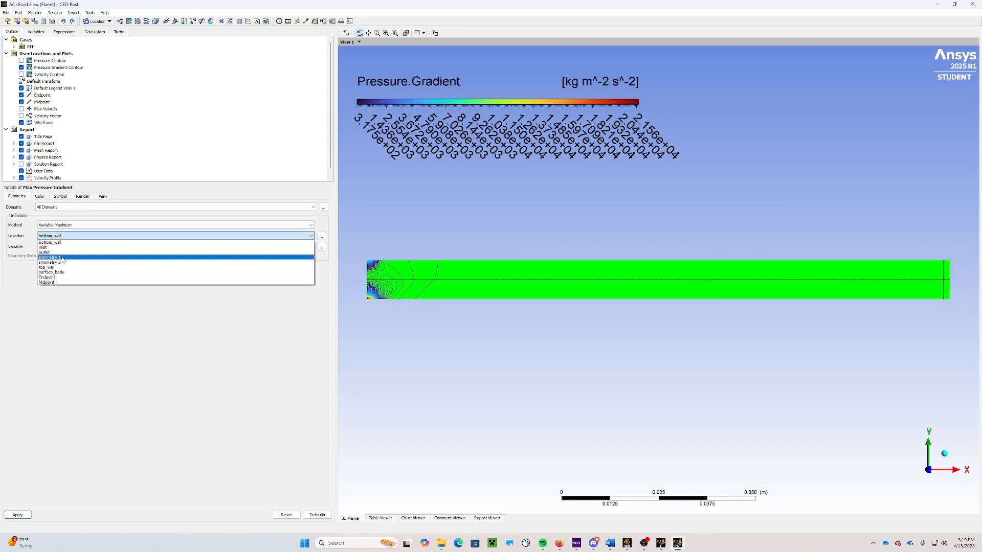
{"action": "left_click", "coordinate": [63, 258]}
{"action": "left_click", "coordinate": [60, 246]}
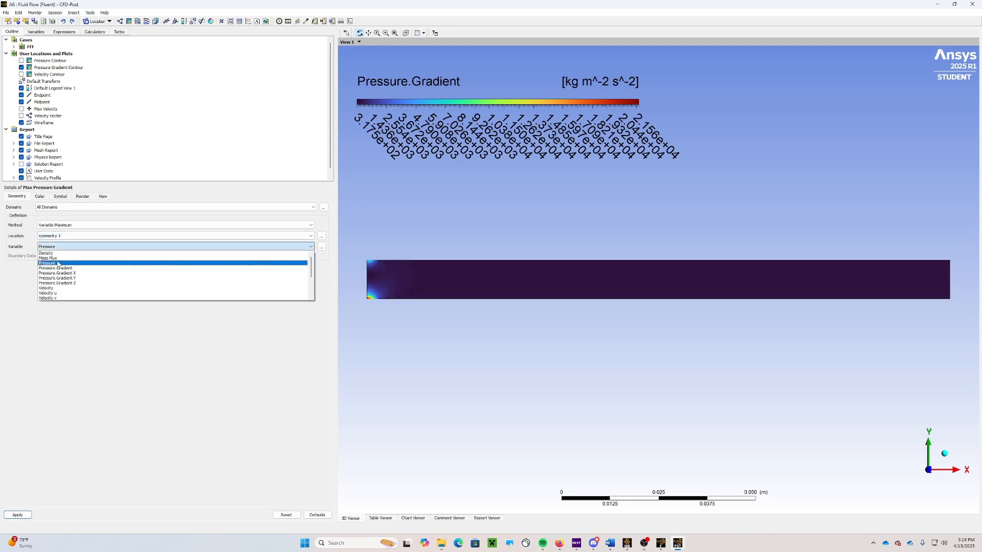
{"action": "left_click", "coordinate": [62, 269]}
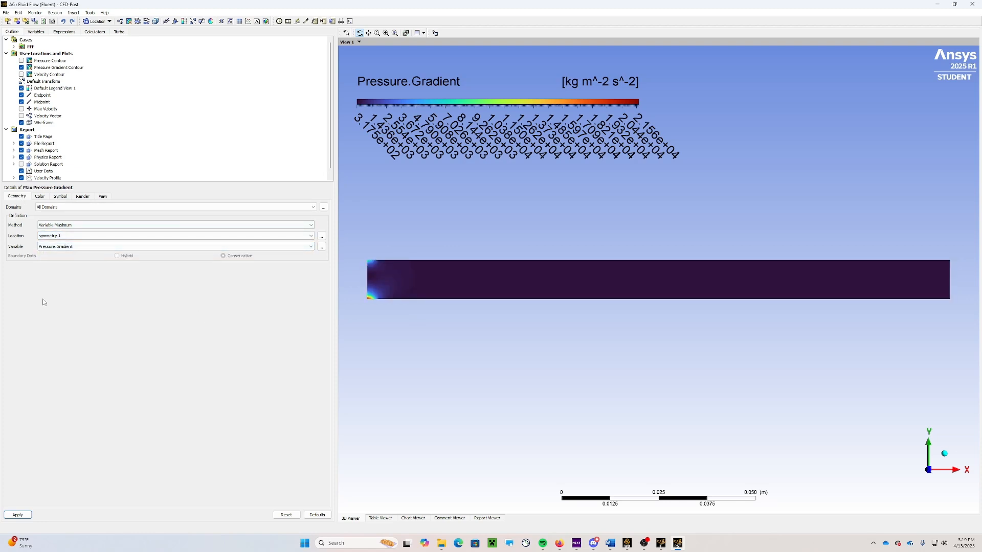
{"action": "left_click", "coordinate": [17, 515]}
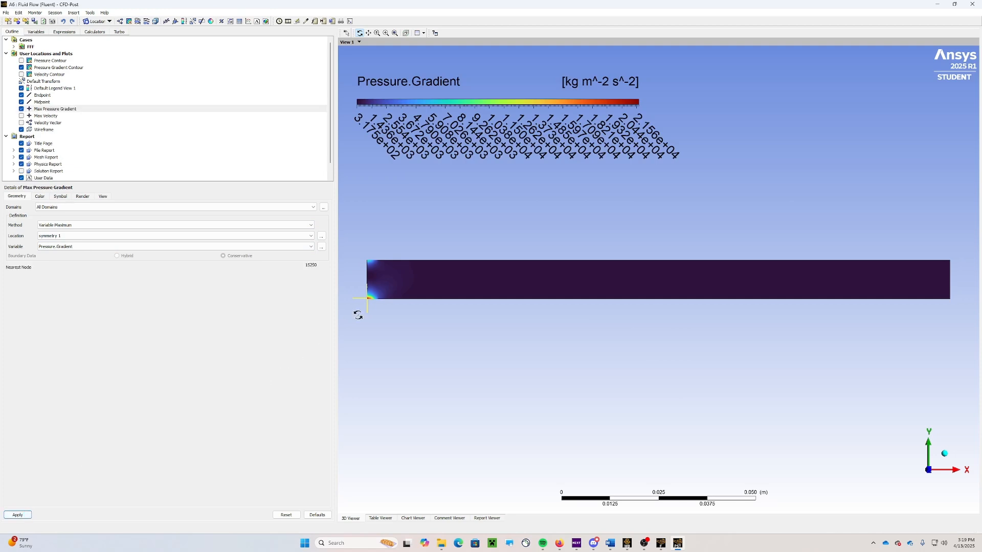
Calculate the maxVal of X at the Max Pressure Gradient point with the Function Calculator
{"action": "right_click_drag", "start_coordinate": [358, 287], "coordinate": [396, 310]}
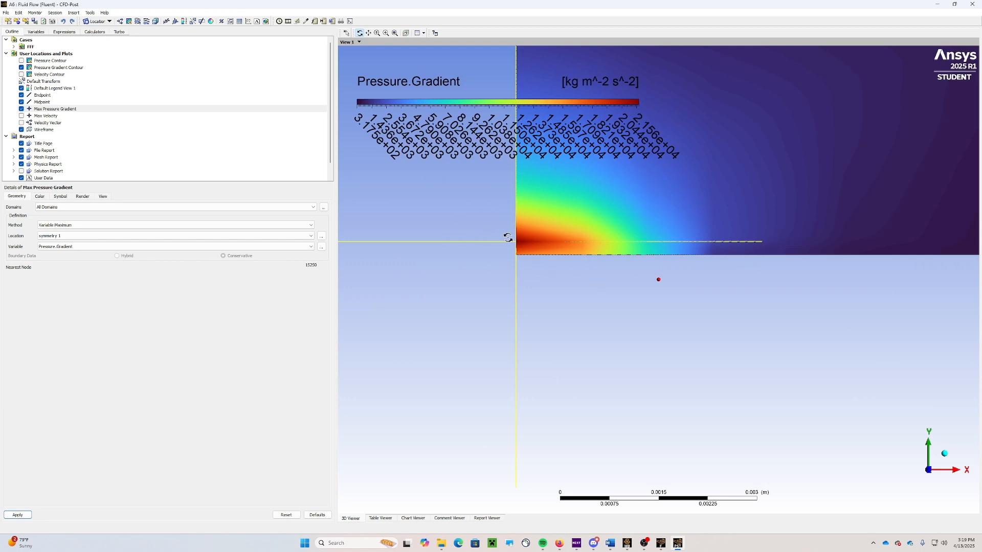
{"action": "left_click", "coordinate": [92, 32]}
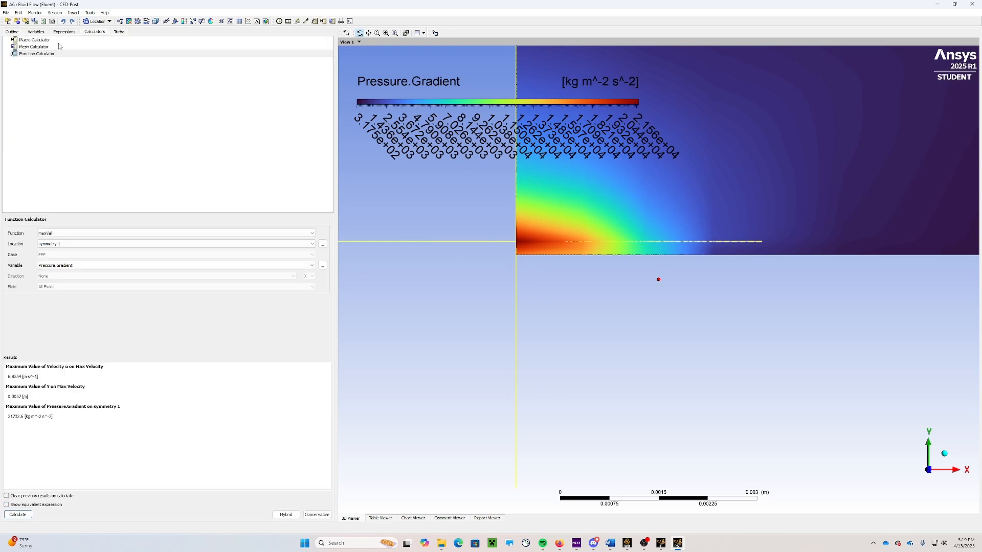
{"action": "left_click", "coordinate": [64, 246]}
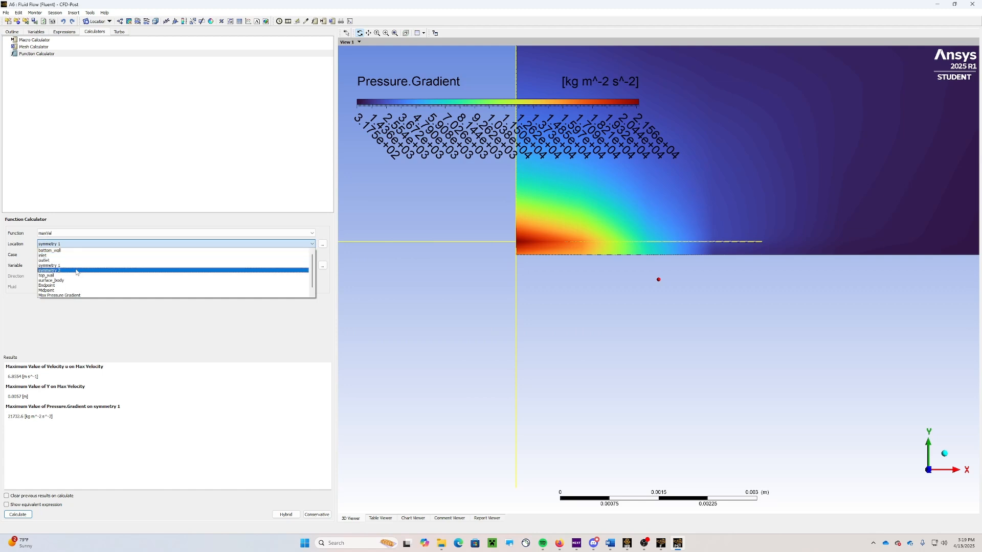
{"action": "left_click", "coordinate": [79, 296]}
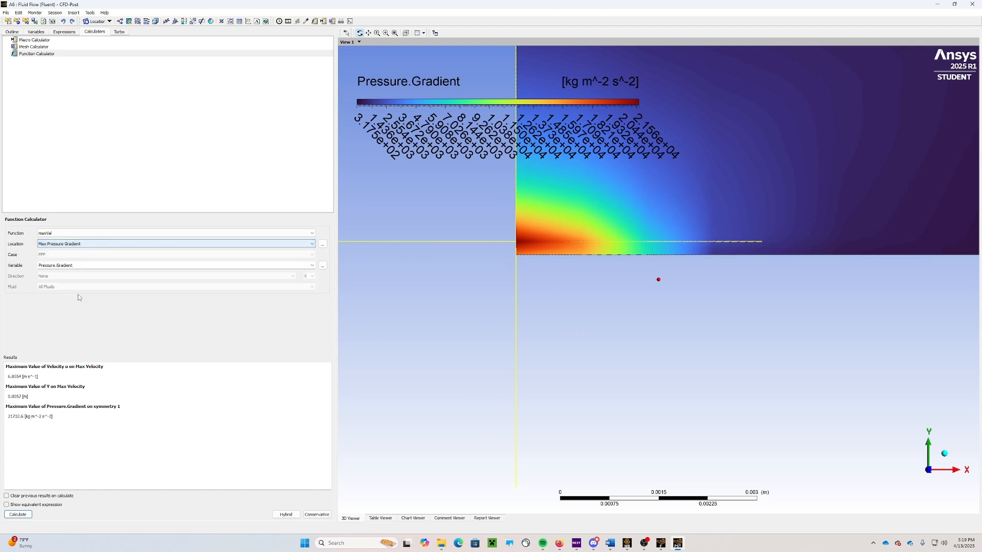
{"action": "left_click", "coordinate": [313, 266]}
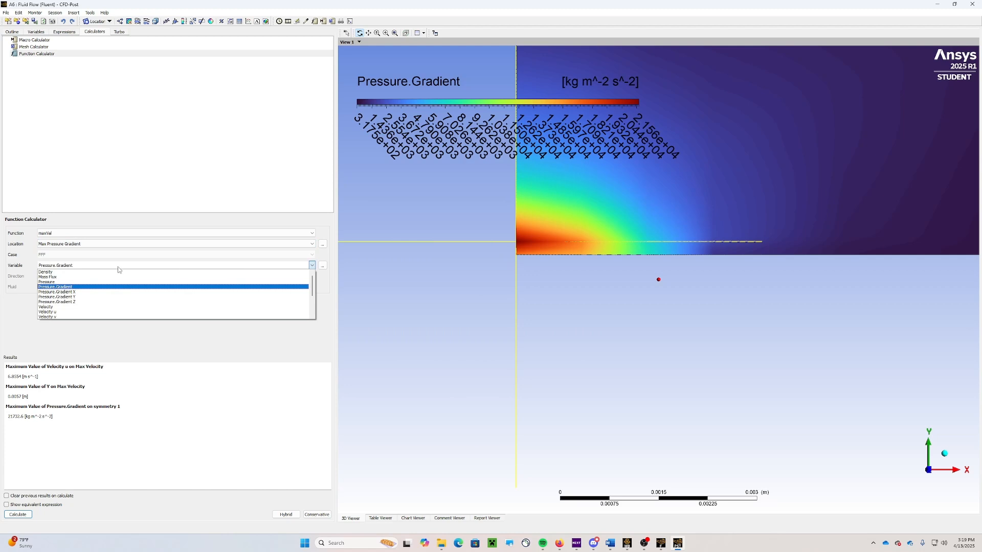
{"action": "scroll", "coordinate": [66, 308], "scroll_direction": "down", "scroll_amount": 3}
{"action": "left_click", "coordinate": [55, 308]}
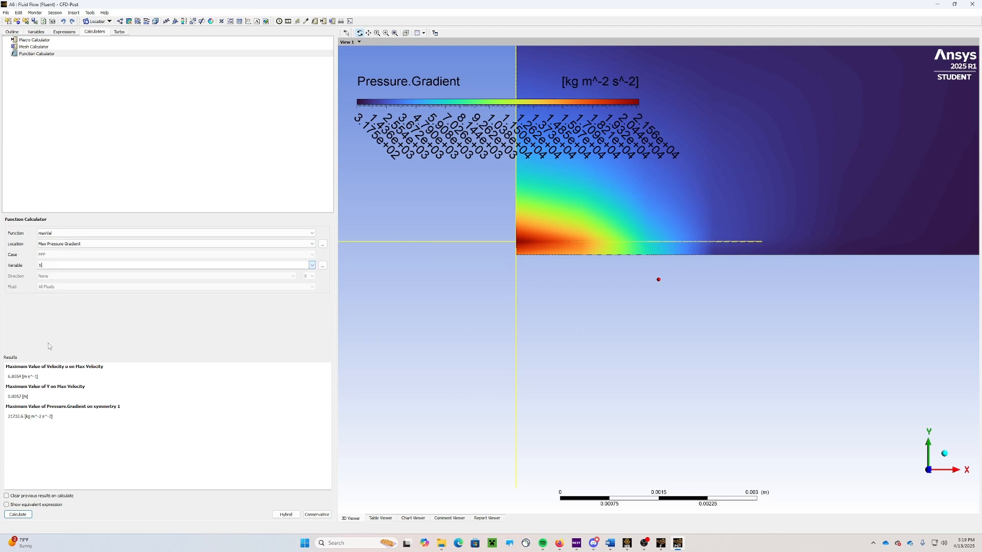
{"action": "left_click", "coordinate": [18, 515]}
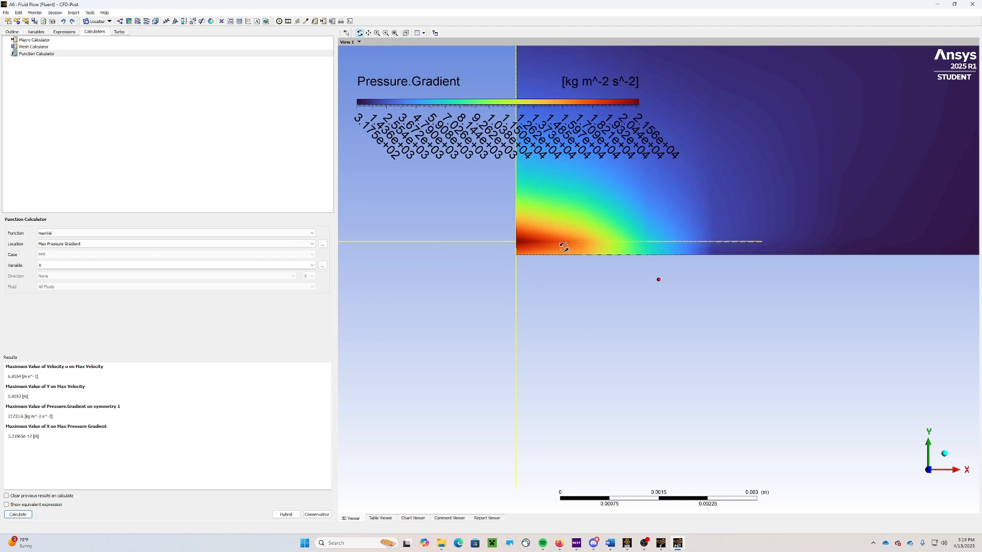
Calculate the maxVal of Y at the same Max Pressure Gradient point
{"action": "left_click", "coordinate": [312, 266]}
{"action": "left_click", "coordinate": [82, 314]}
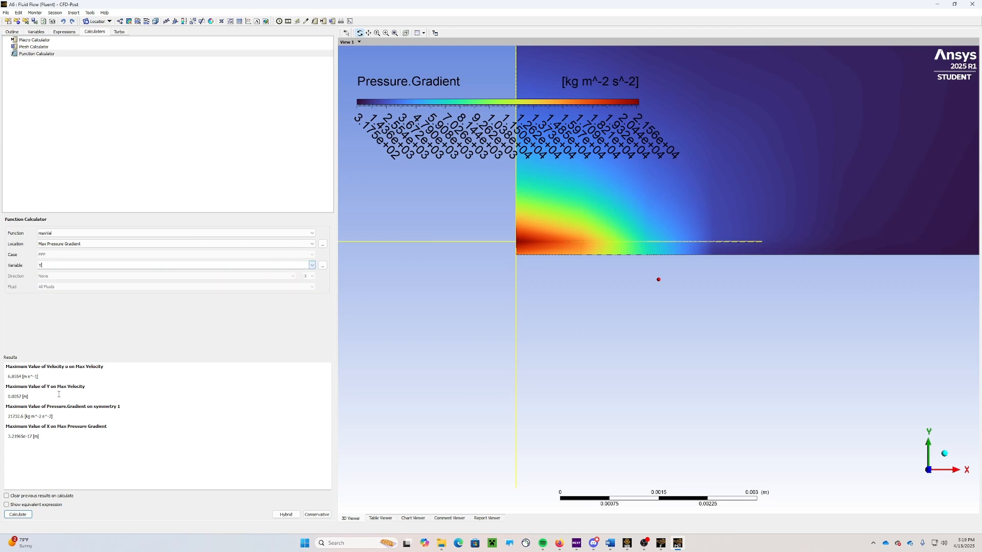
{"action": "left_click", "coordinate": [18, 515]}
{"action": "scroll", "coordinate": [767, 204], "scroll_direction": "down", "scroll_amount": 5}
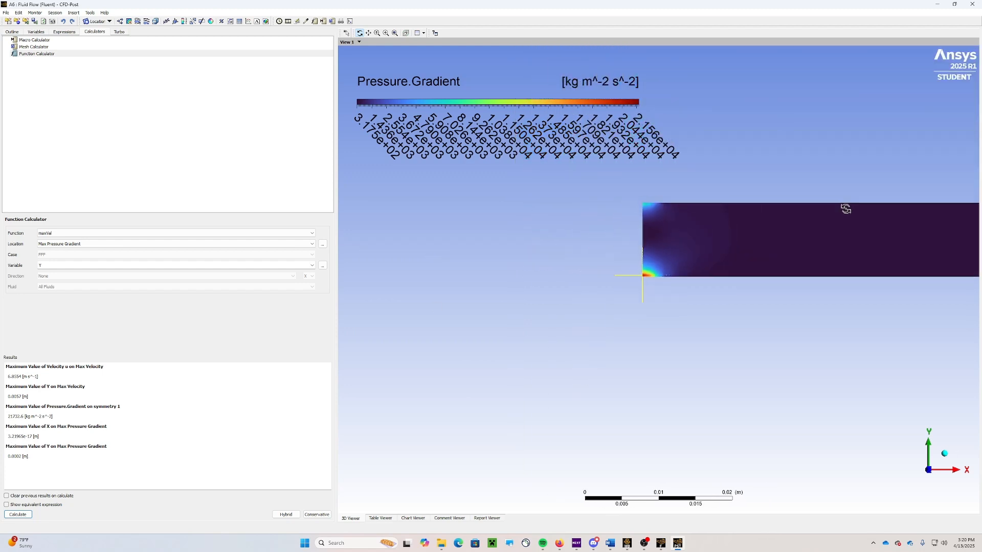
{"action": "scroll", "coordinate": [846, 210], "scroll_direction": "down", "scroll_amount": 4}
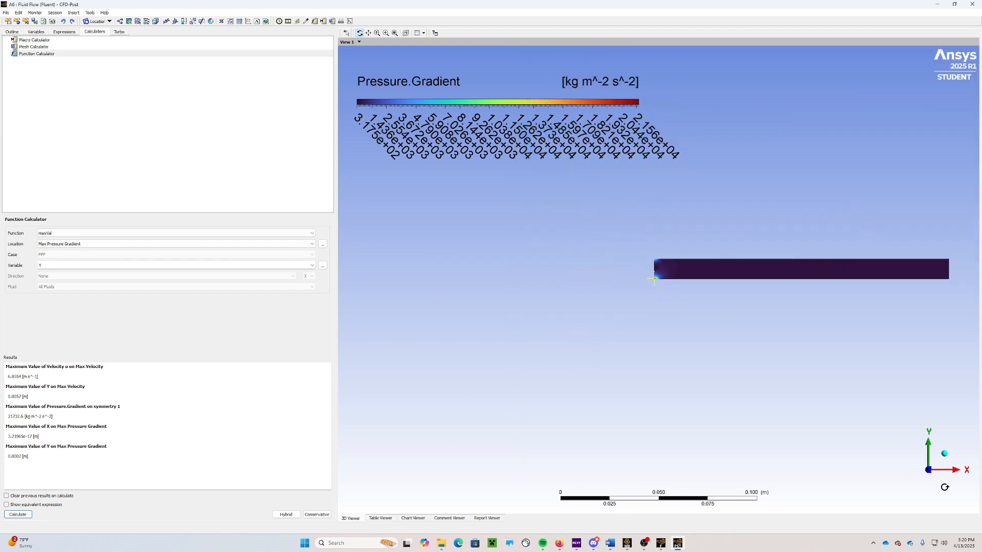
{"action": "left_click", "coordinate": [929, 470]}
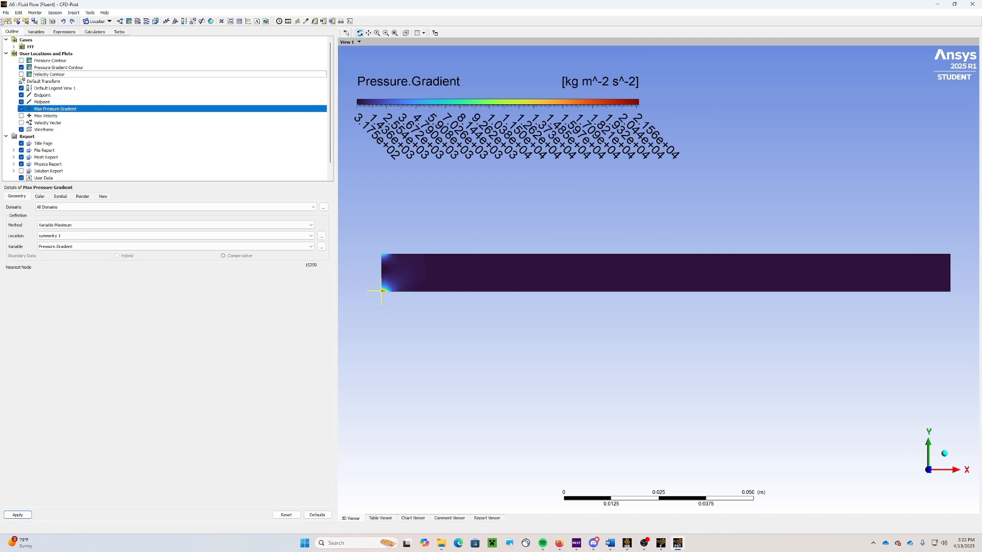
Export the Max Velocity location's data as Max Velocity Fluent Project.csv into the Ansys Fluent Project folder
{"action": "left_click", "coordinate": [6, 13]}
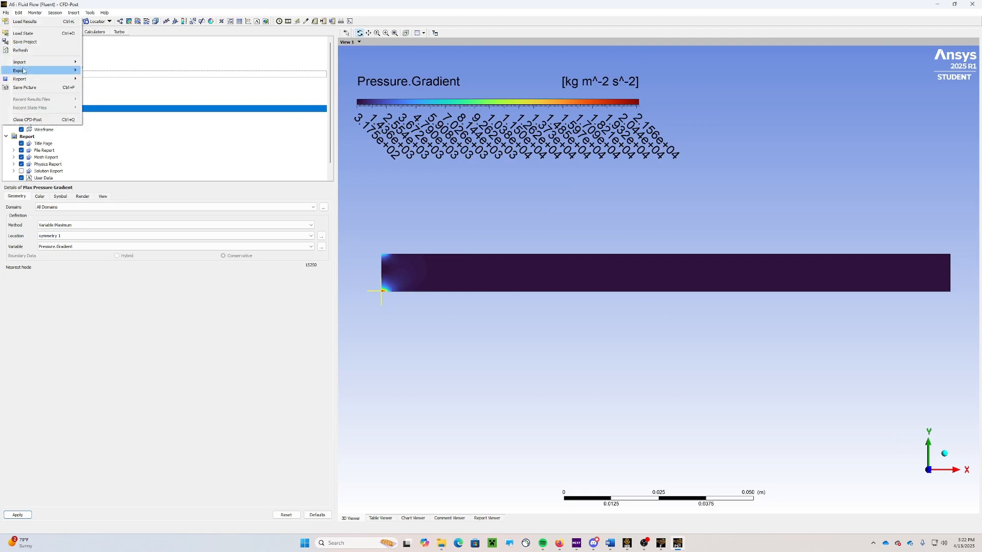
{"action": "mouse_move", "coordinate": [32, 72]}
{"action": "left_click", "coordinate": [98, 71]}
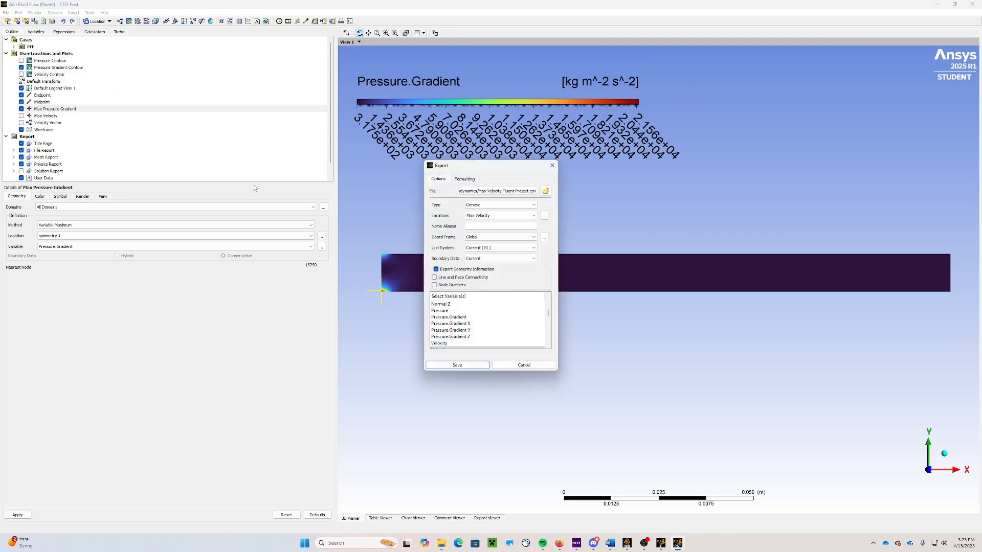
{"action": "left_click", "coordinate": [545, 191]}
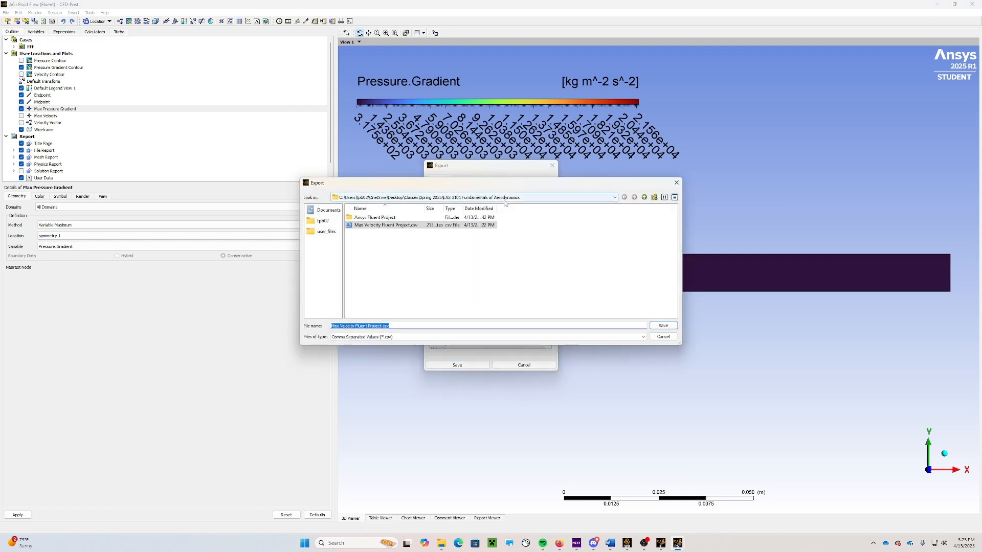
{"action": "double_click", "coordinate": [375, 218]}
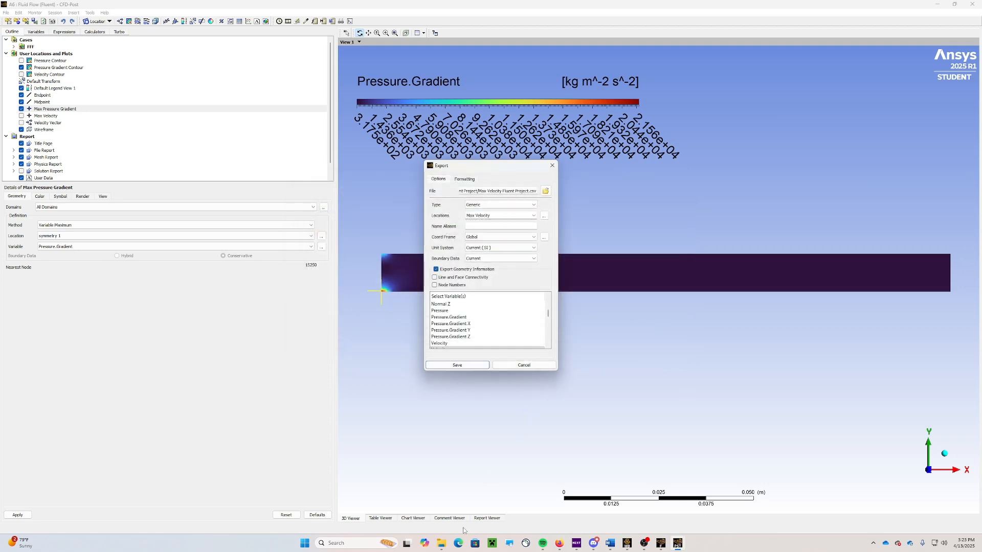
{"action": "left_click", "coordinate": [441, 544]}
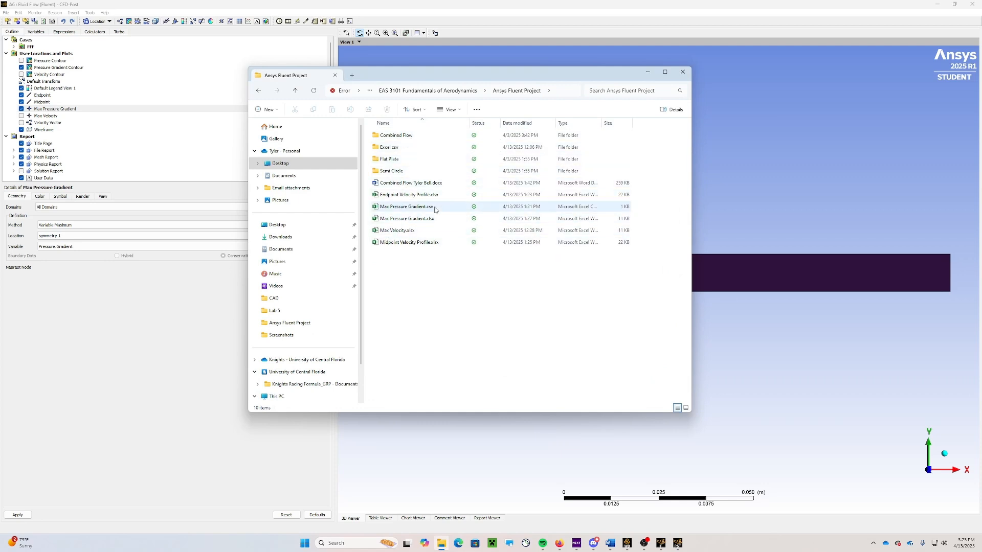
{"action": "left_click", "coordinate": [647, 76]}
{"action": "left_click", "coordinate": [441, 543]}
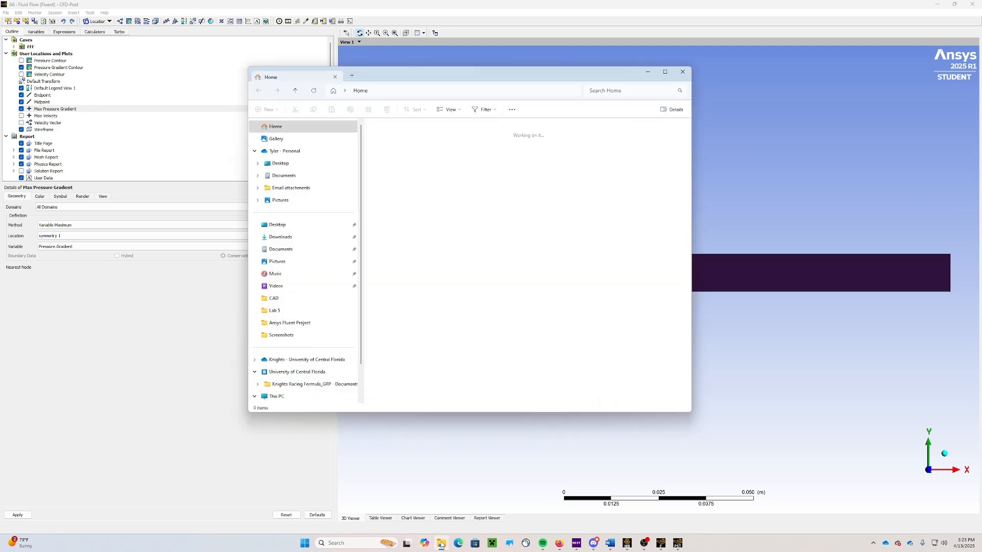
{"action": "left_click", "coordinate": [442, 544]}
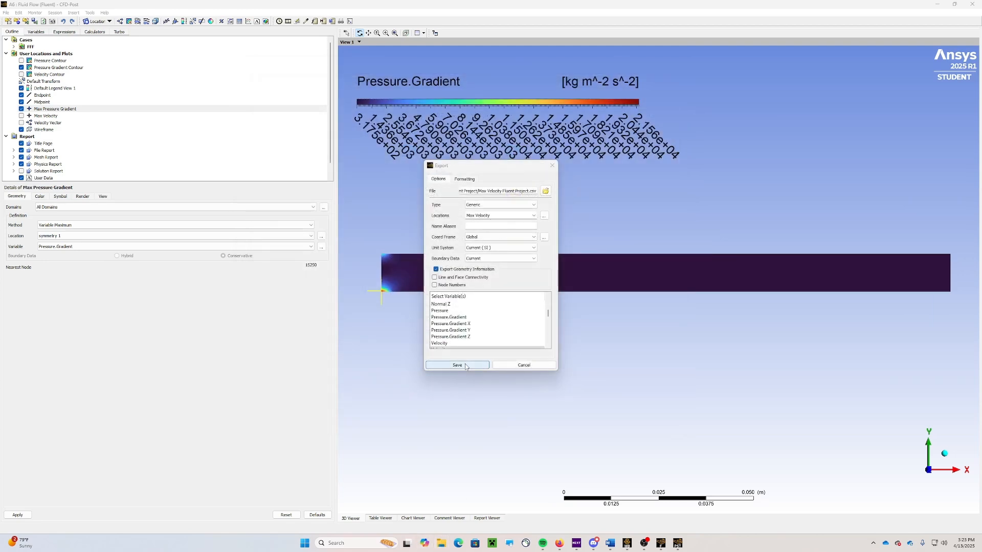
{"action": "left_click", "coordinate": [458, 366]}
Find the exported Max Velocity Fluent Project.csv in the Ansys Fluent Project folder with File Explorer, and open it in a maximized Excel window
{"action": "left_click", "coordinate": [441, 543]}
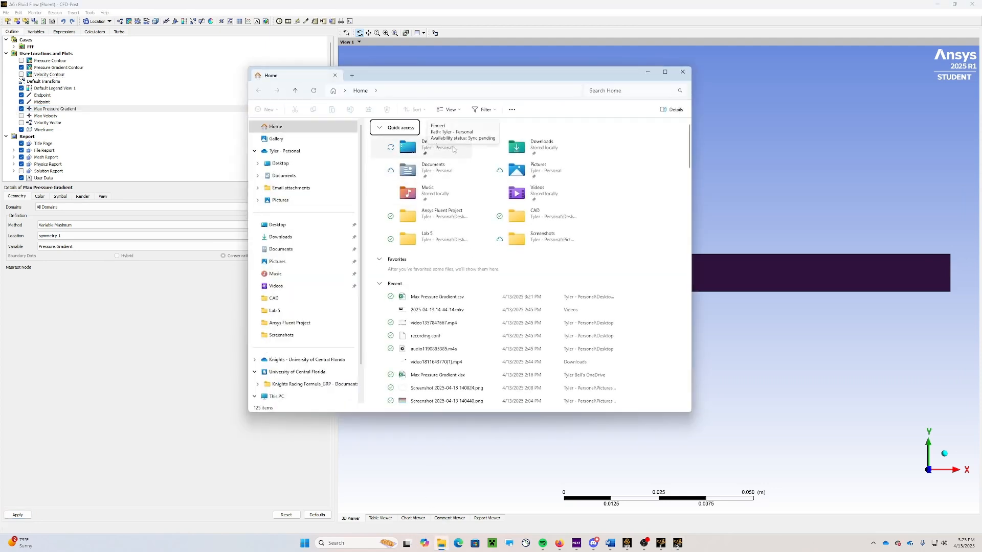
{"action": "double_click", "coordinate": [453, 149]}
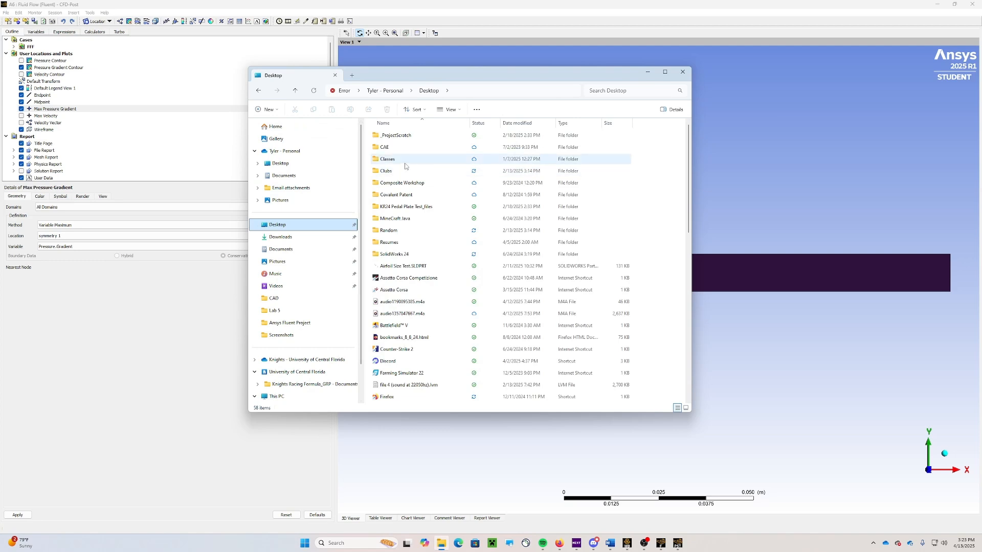
{"action": "double_click", "coordinate": [389, 159]}
{"action": "double_click", "coordinate": [402, 159]}
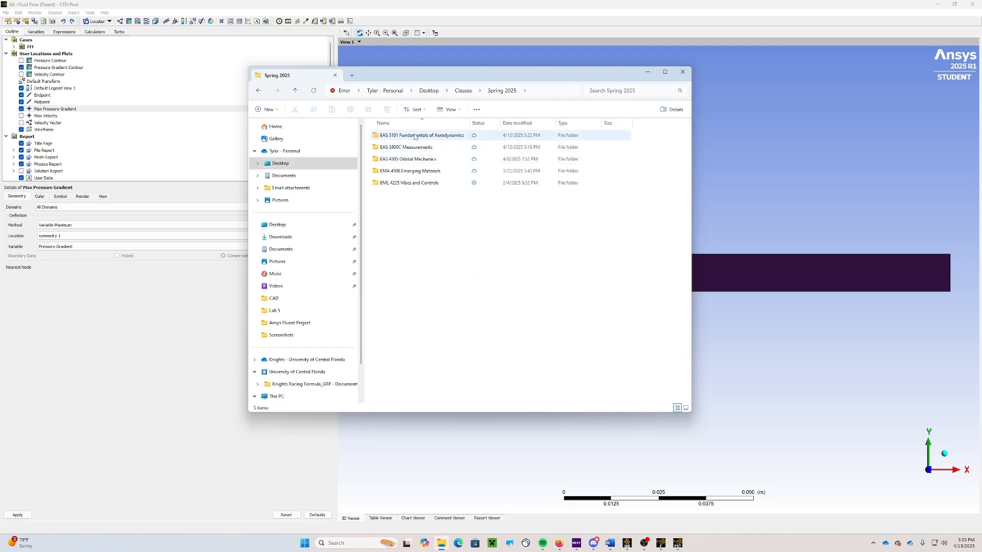
{"action": "double_click", "coordinate": [414, 138]}
{"action": "double_click", "coordinate": [415, 136]}
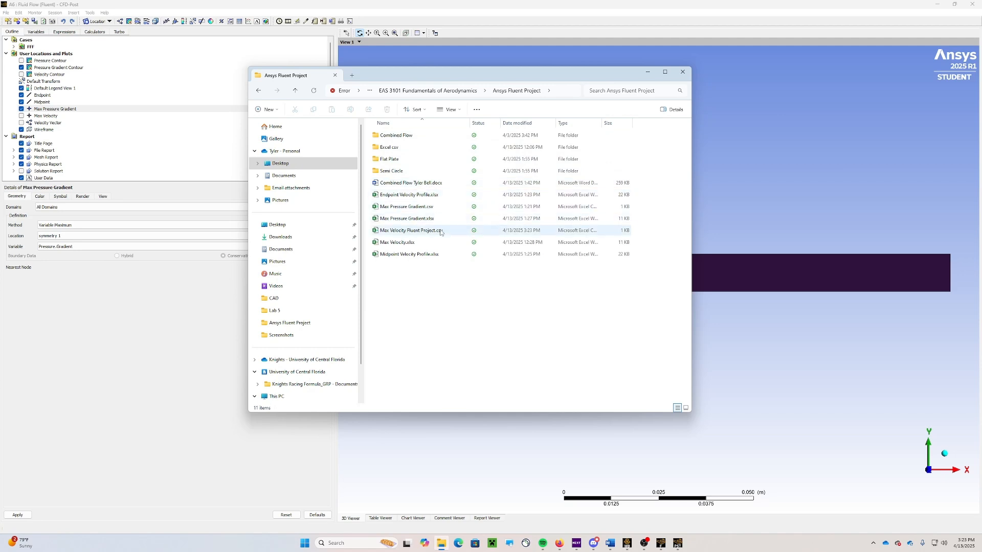
{"action": "double_click", "coordinate": [404, 230]}
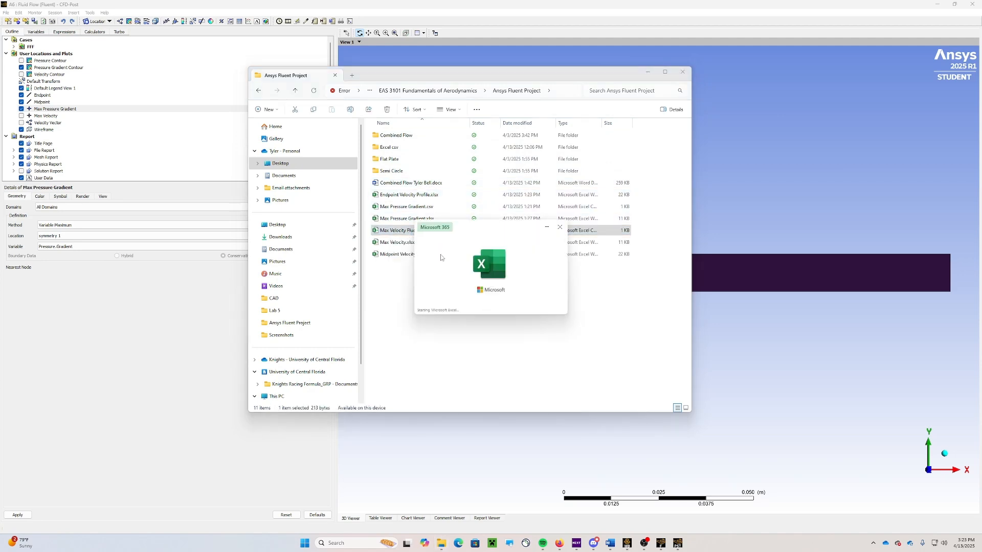
{"action": "left_click", "coordinate": [451, 304]}
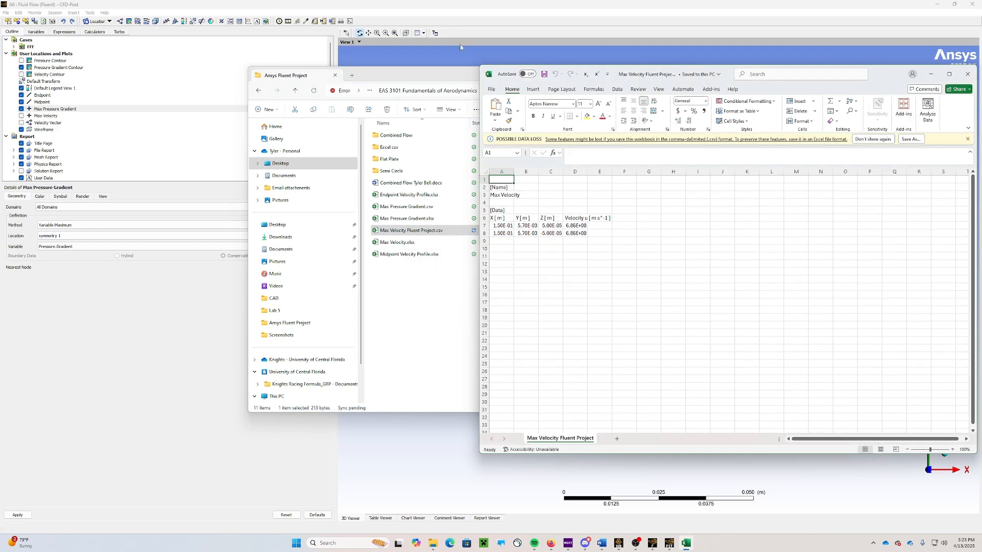
{"action": "left_click", "coordinate": [950, 75]}
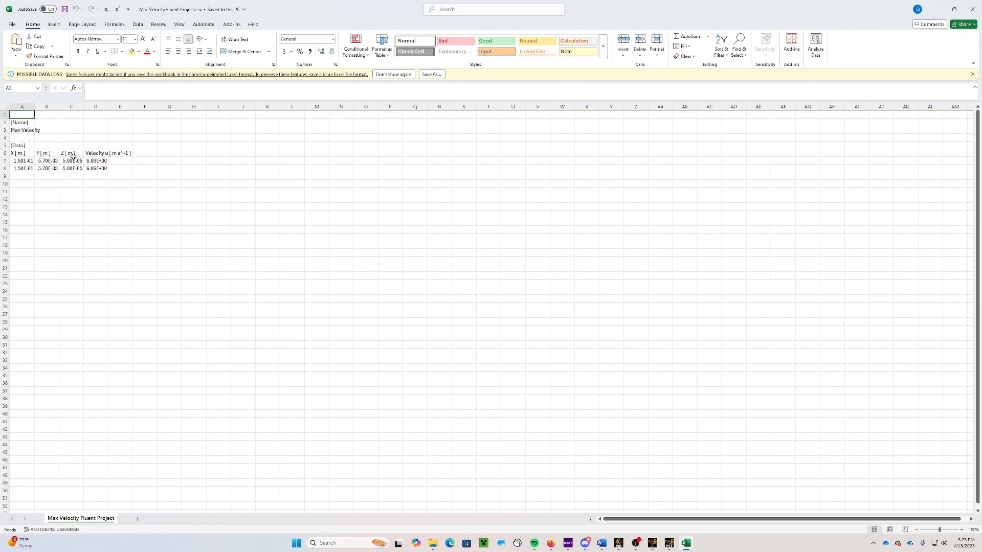
Delete the Z [ m ] column from the exported data sheet
{"action": "right_click", "coordinate": [74, 108]}
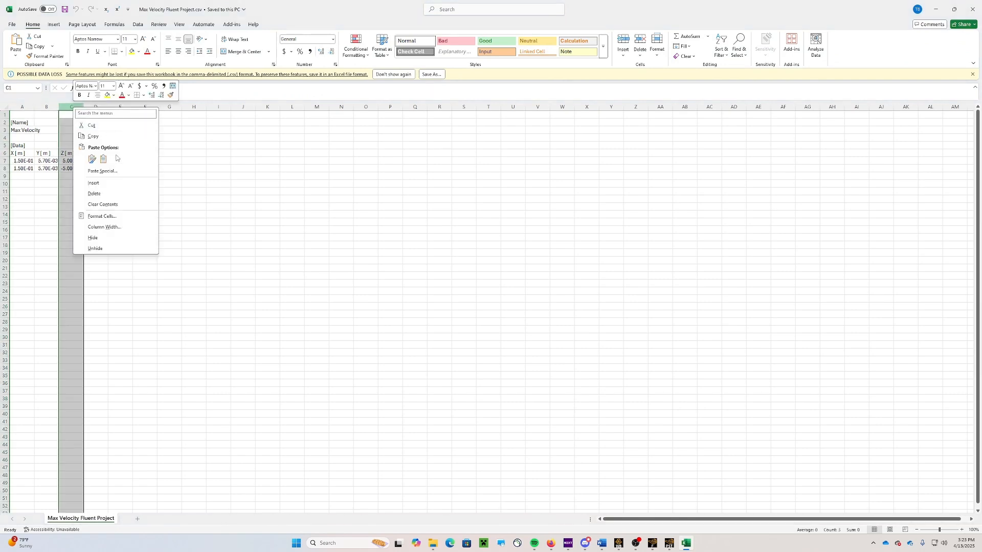
{"action": "left_click", "coordinate": [68, 106]}
{"action": "right_click", "coordinate": [70, 109]}
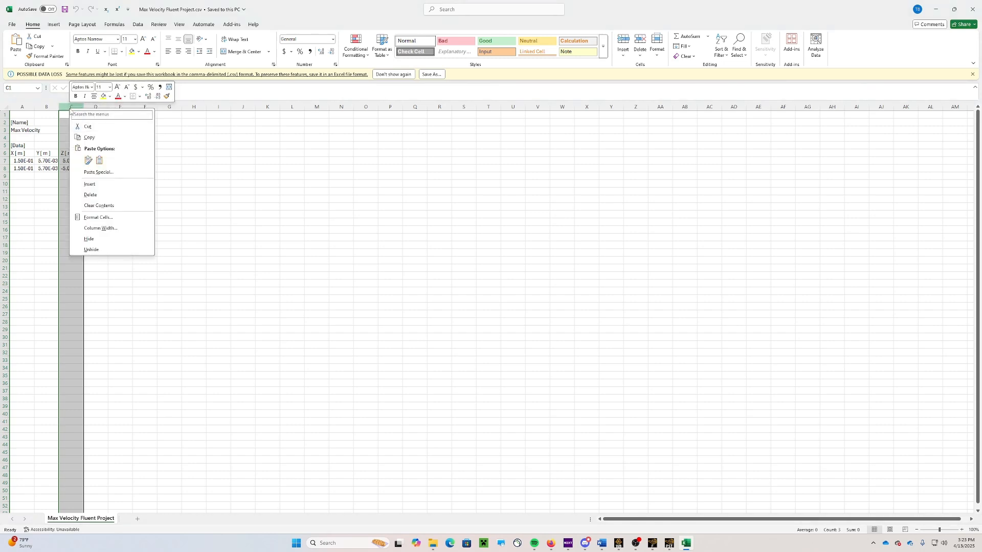
{"action": "left_click", "coordinate": [68, 104]}
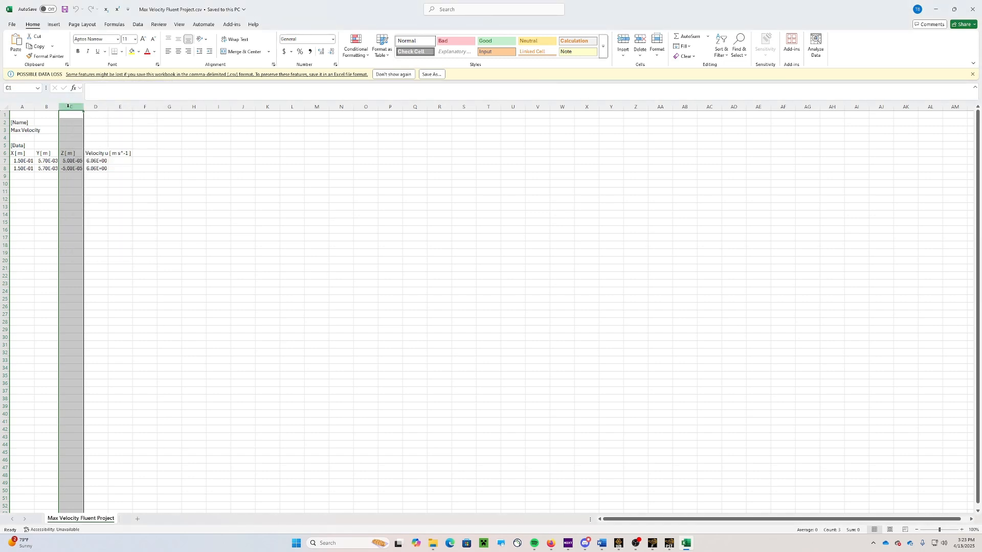
{"action": "right_click", "coordinate": [69, 105]}
{"action": "left_click", "coordinate": [96, 190]}
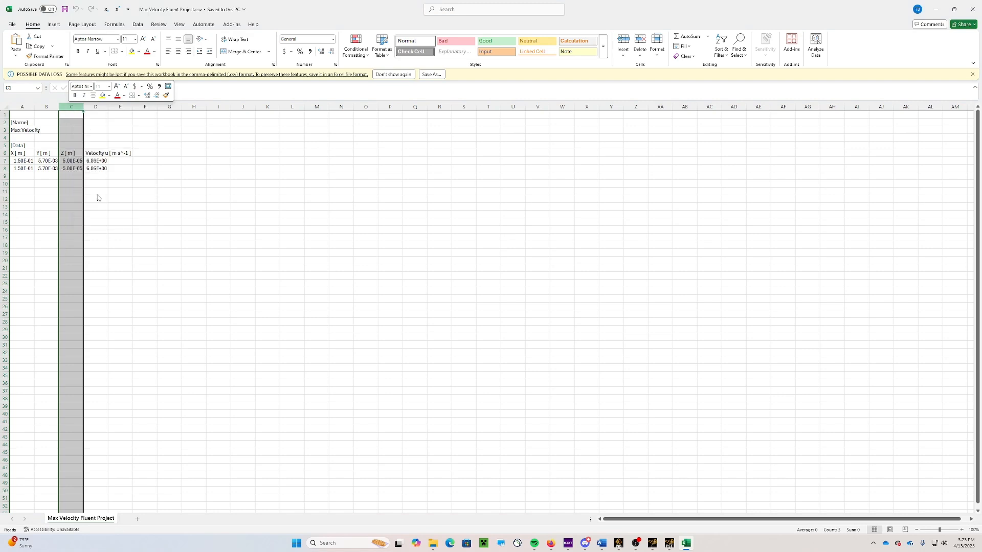
{"action": "left_click", "coordinate": [95, 192]}
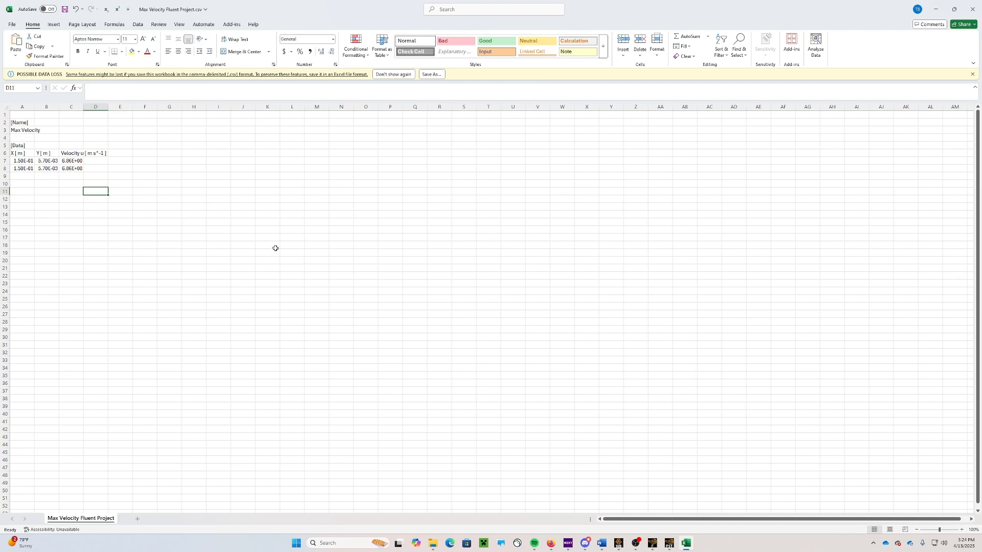
Inspect the exported Y and Velocity u values, and return to the Fluent Project assignment page in the browser
{"action": "left_click_drag", "start_coordinate": [46, 160], "coordinate": [47, 169]}
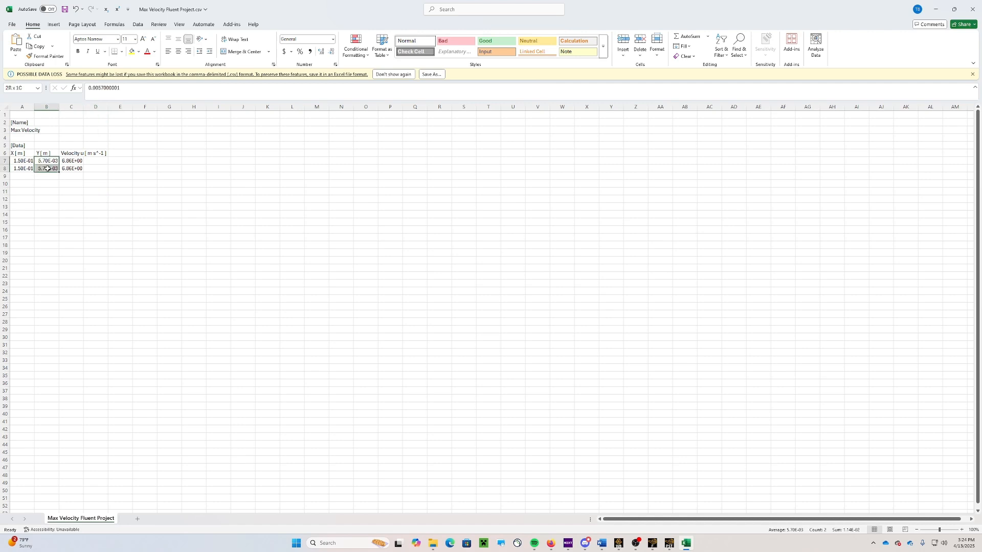
{"action": "left_click", "coordinate": [46, 180]}
{"action": "left_click", "coordinate": [72, 161]}
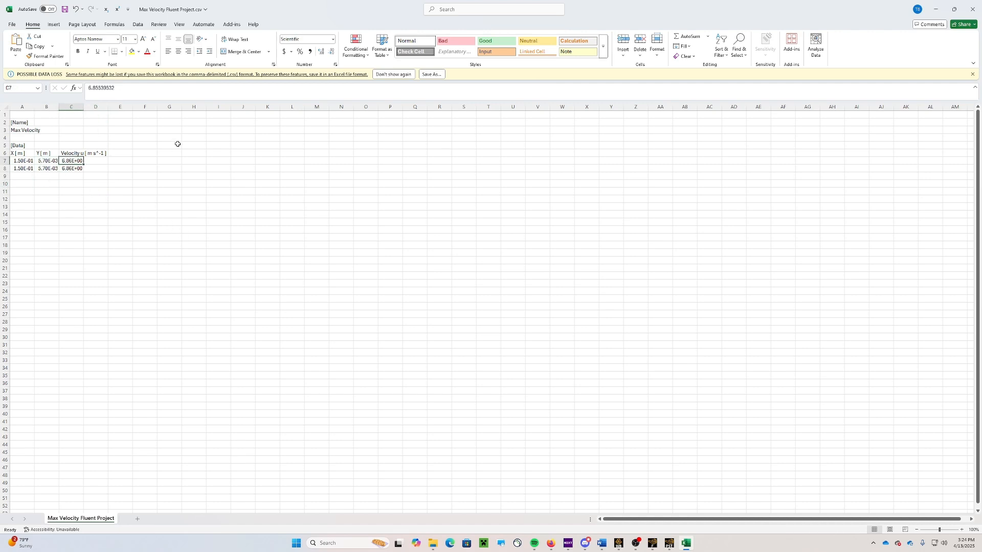
{"action": "left_click", "coordinate": [952, 8]}
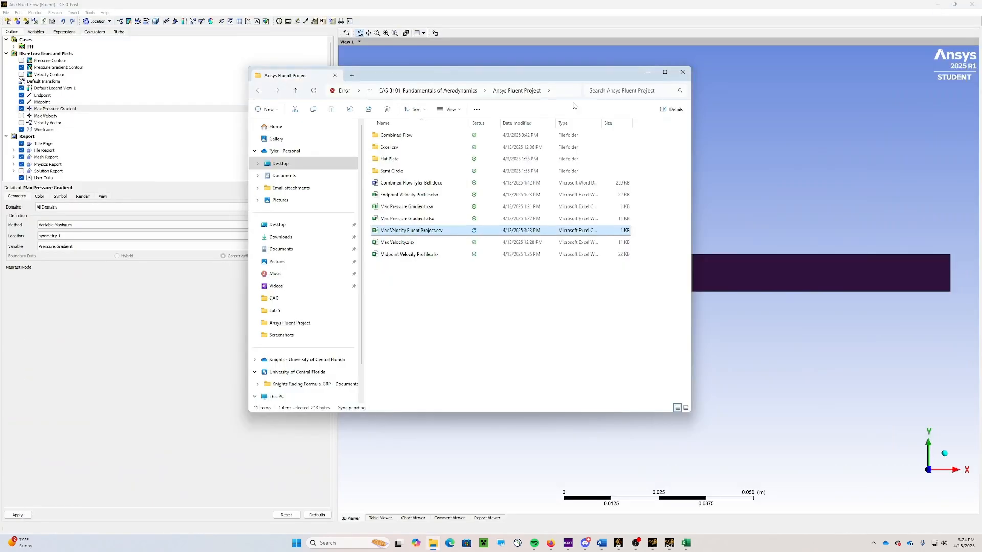
{"action": "left_click", "coordinate": [648, 73]}
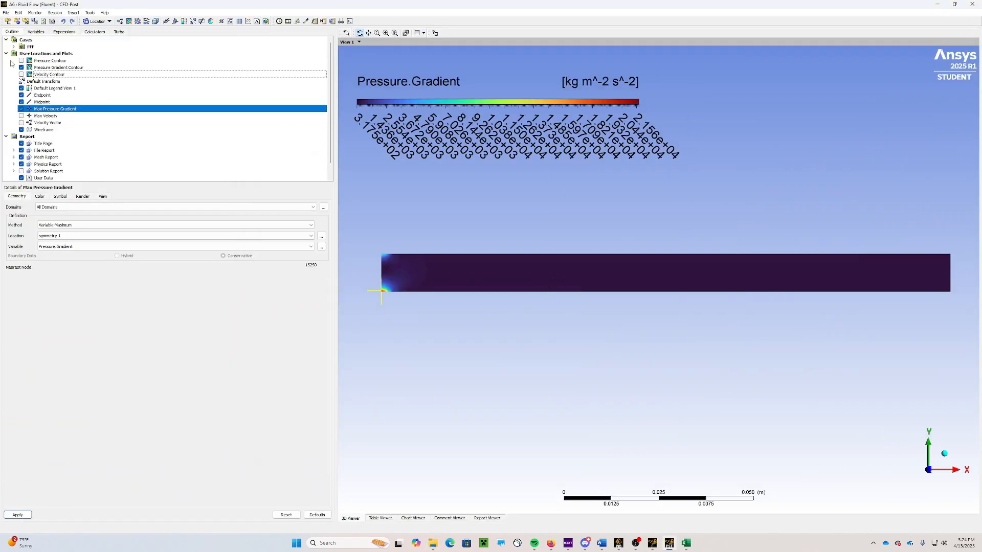
{"action": "left_click", "coordinate": [551, 543]}
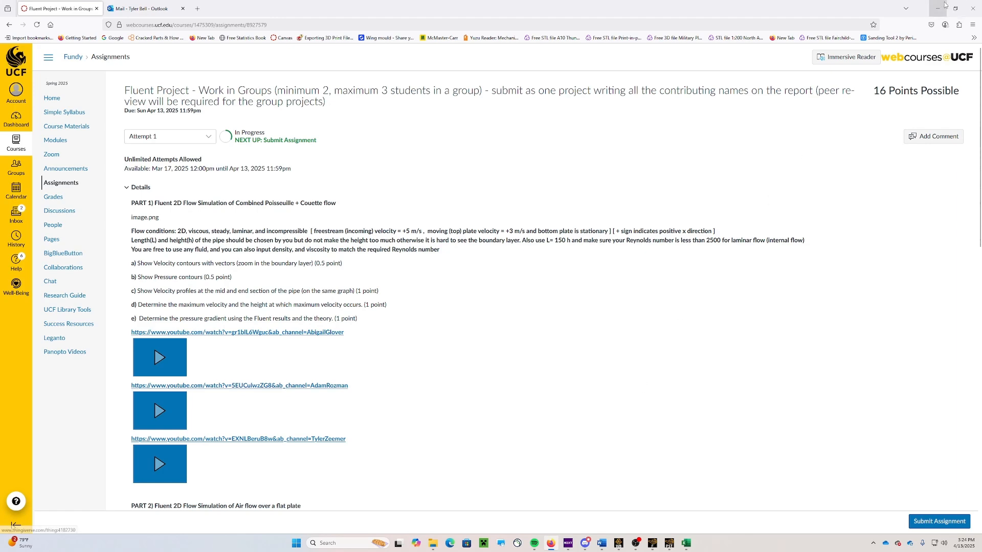
Switch back to CFD-Post, review the pressure, pressure gradient and velocity contours one at a time, and leave all three hidden
{"action": "key", "text": "alt+Tab"}
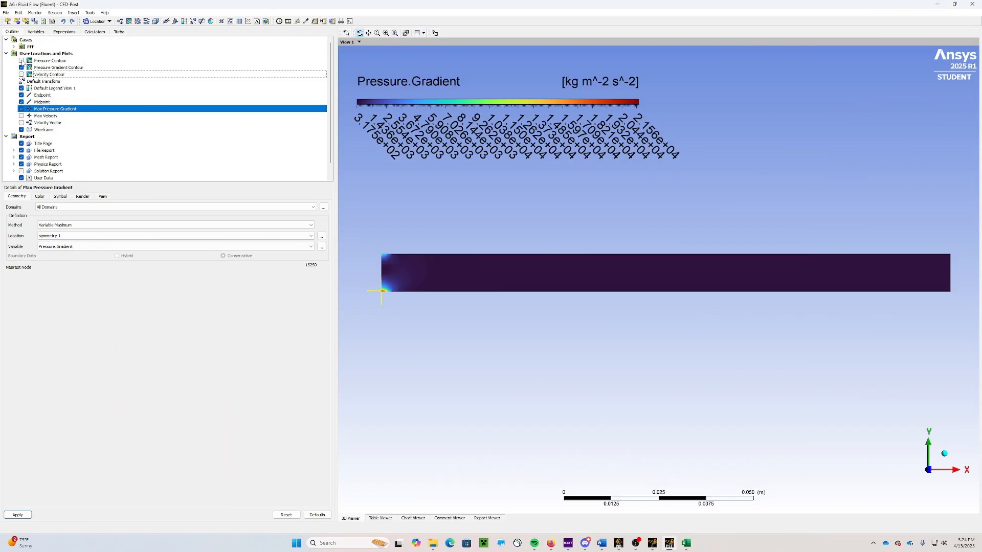
{"action": "left_click", "coordinate": [22, 67]}
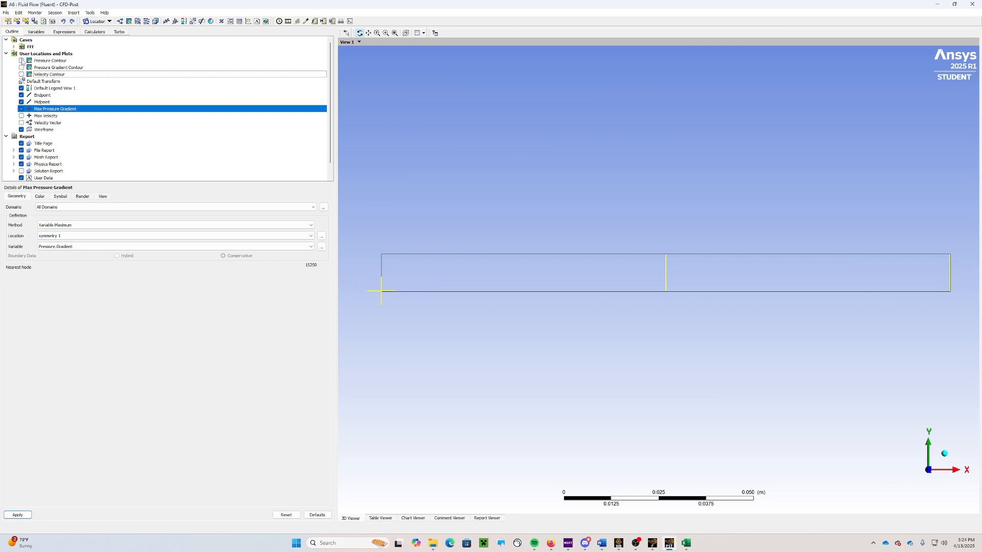
{"action": "left_click", "coordinate": [21, 61]}
{"action": "left_click", "coordinate": [21, 61]}
{"action": "left_click", "coordinate": [21, 68]}
{"action": "left_click", "coordinate": [22, 67]}
{"action": "left_click", "coordinate": [21, 75]}
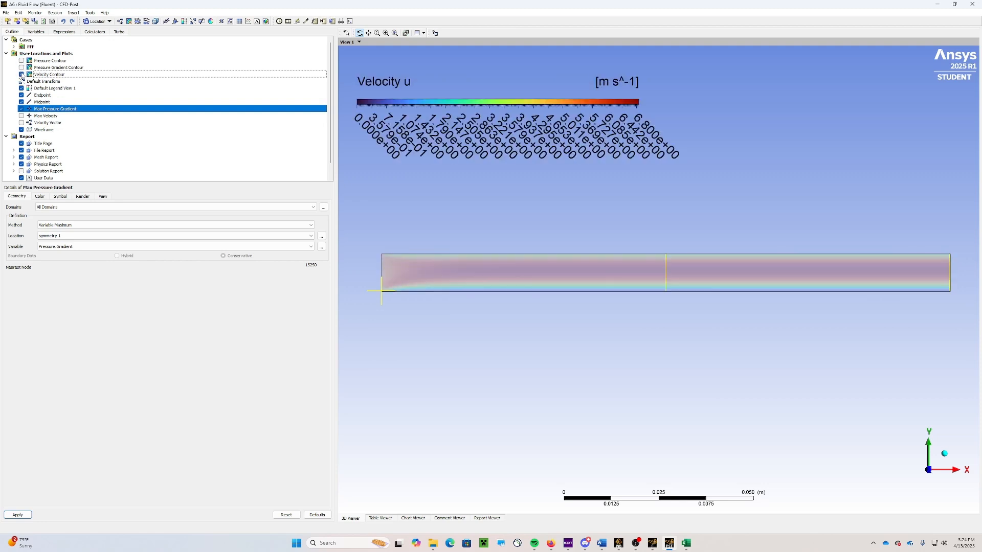
{"action": "left_click", "coordinate": [22, 74]}
Show the velocity vectors, examine them up close around the channel's midpoint, and hide them again
{"action": "left_click", "coordinate": [21, 122]}
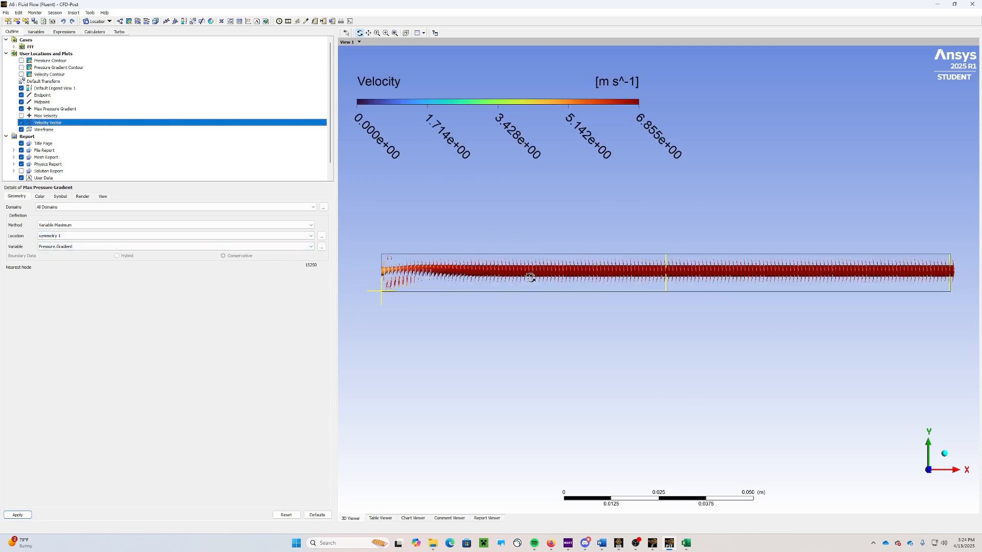
{"action": "scroll", "coordinate": [742, 286], "scroll_direction": "up", "scroll_amount": 8}
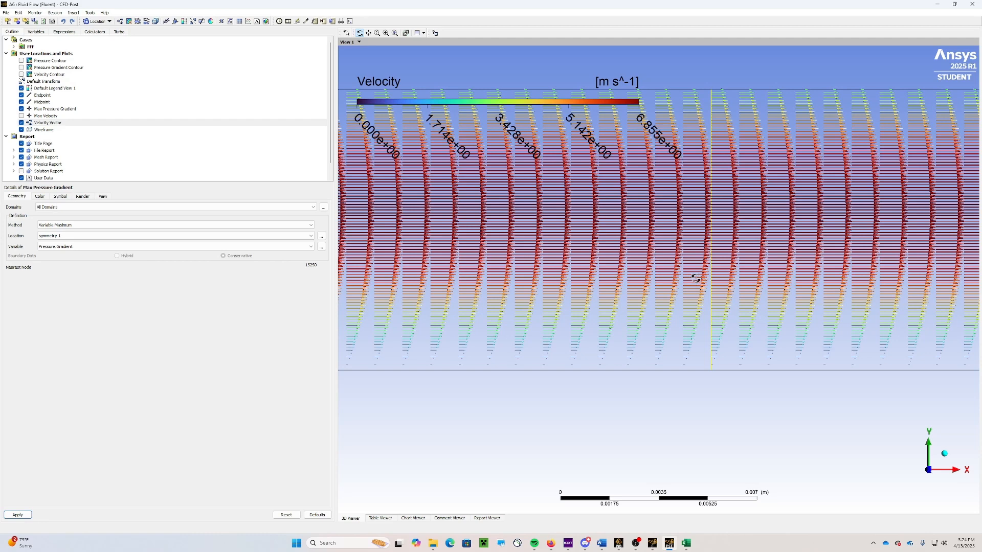
{"action": "left_click", "coordinate": [22, 122]}
Open the data export settings and name the output file Midpoint velocity profile.csv in the Ansys Fluent Project folder
{"action": "left_click", "coordinate": [8, 13]}
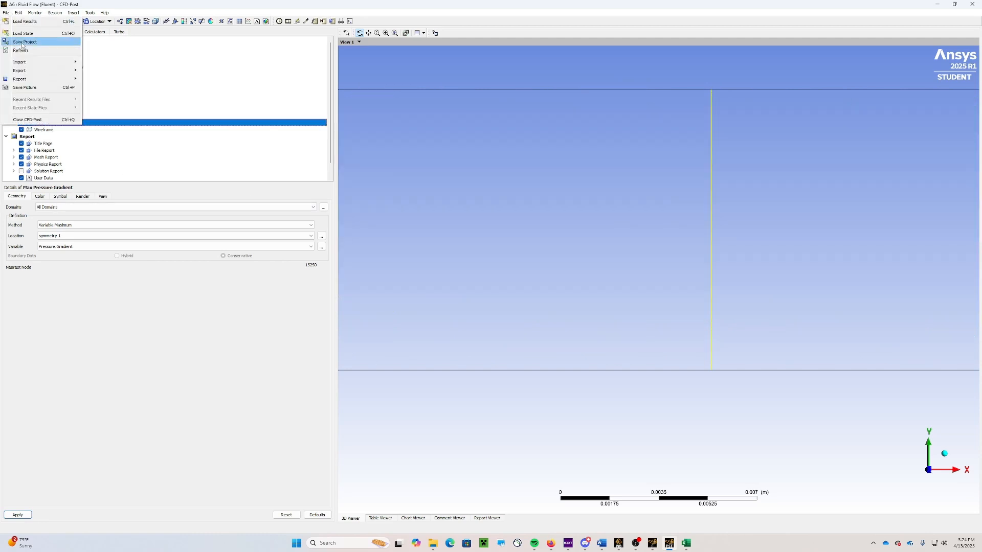
{"action": "mouse_move", "coordinate": [51, 70]}
{"action": "left_click", "coordinate": [95, 72]}
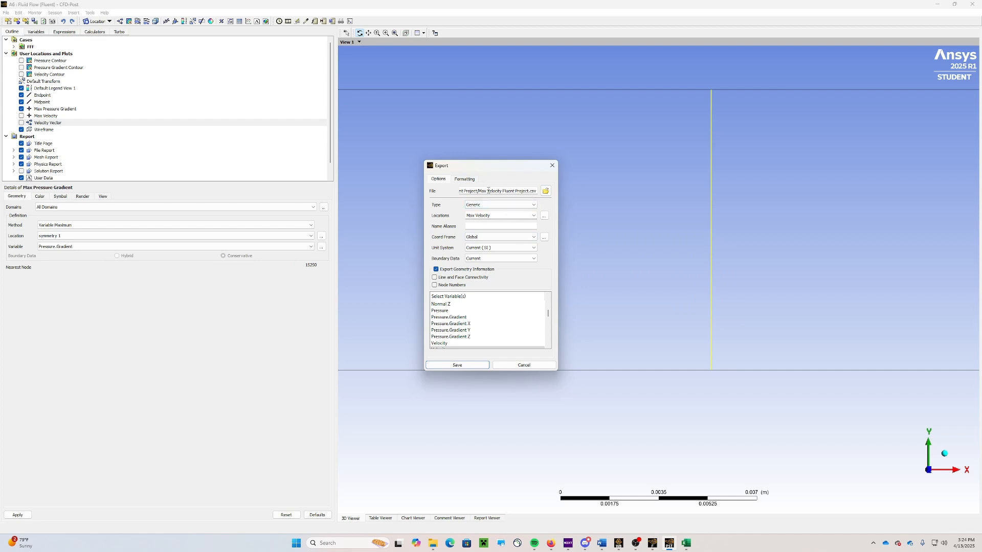
{"action": "left_click_drag", "start_coordinate": [479, 191], "coordinate": [529, 193]}
{"action": "key", "text": "BackSpace"}
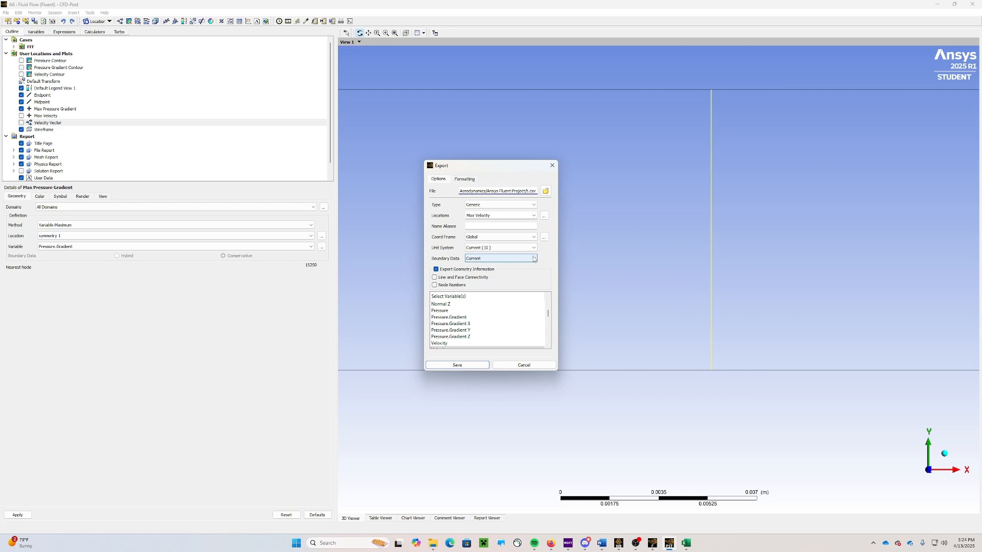
{"action": "type", "text": "t"}
{"action": "key", "text": "BackSpace"}
{"action": "type", "text": "Midpopint velocity profile"}
Set the export location to Midpoint with the Velocity u variable selected, and save the exported file
{"action": "left_click", "coordinate": [524, 215]}
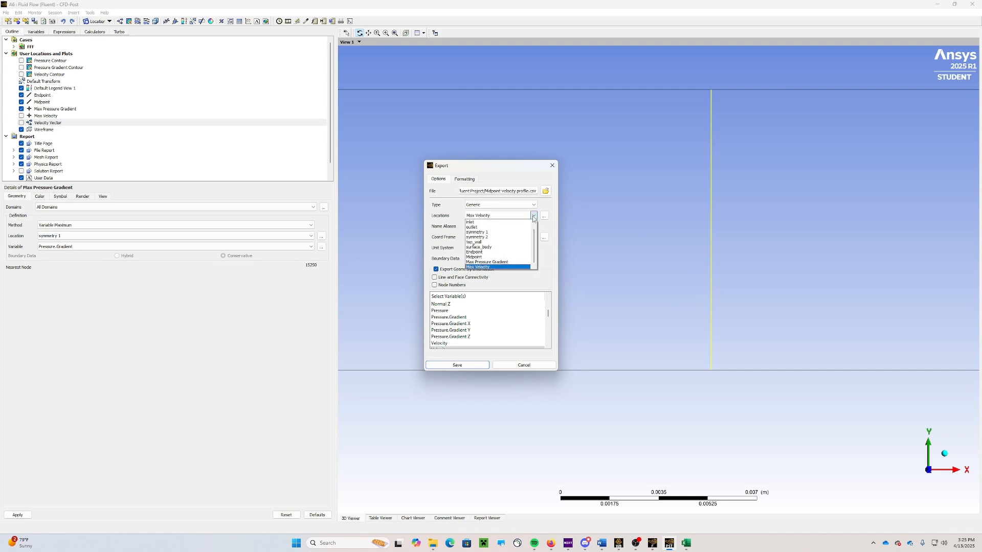
{"action": "left_click", "coordinate": [482, 260]}
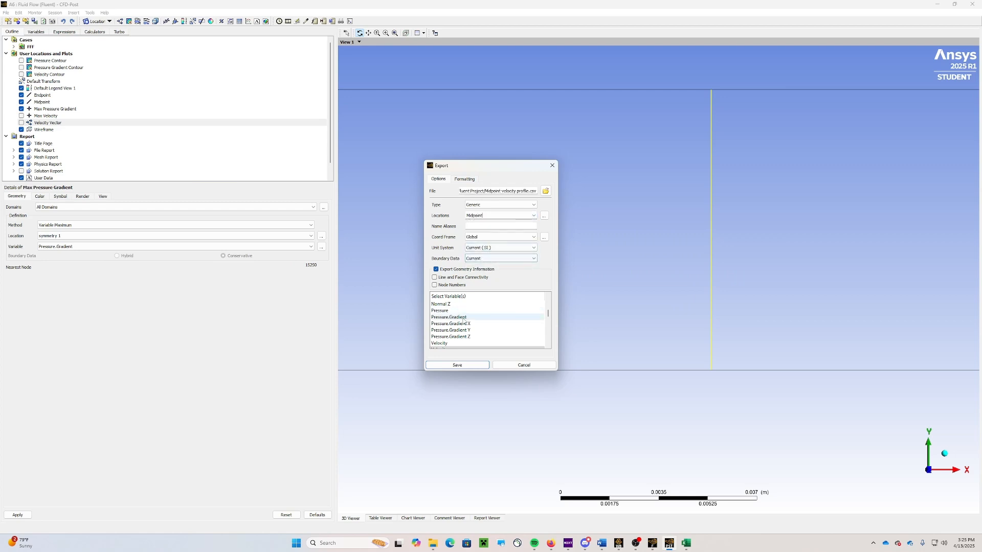
{"action": "scroll", "coordinate": [465, 328], "scroll_direction": "down", "scroll_amount": 5}
{"action": "scroll", "coordinate": [465, 341], "scroll_direction": "up", "scroll_amount": 4}
{"action": "left_click", "coordinate": [450, 332]}
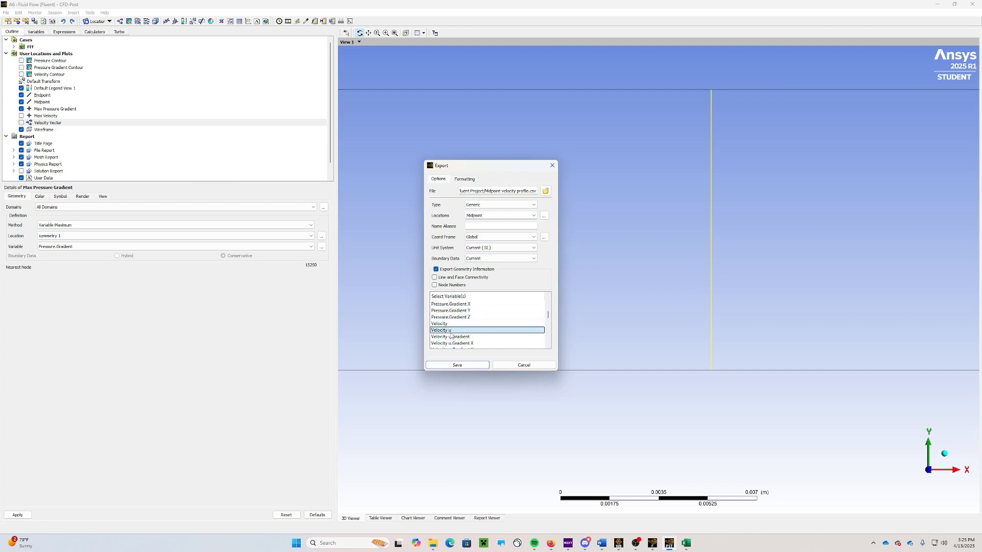
{"action": "left_click", "coordinate": [457, 365]}
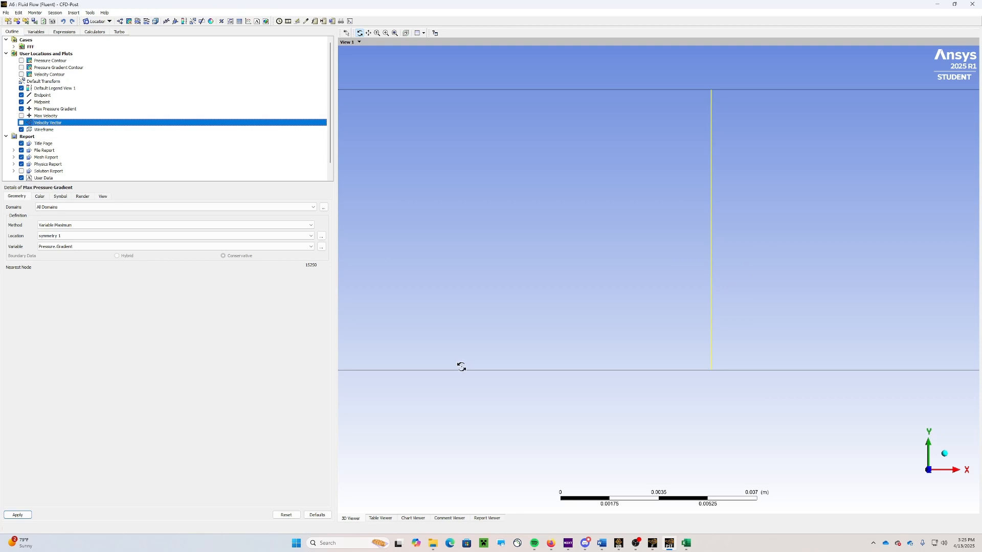
Review the Velocity Profile chart for the midpoint and endpoint, and return to the 3D view of the channel
{"action": "left_click", "coordinate": [423, 519]}
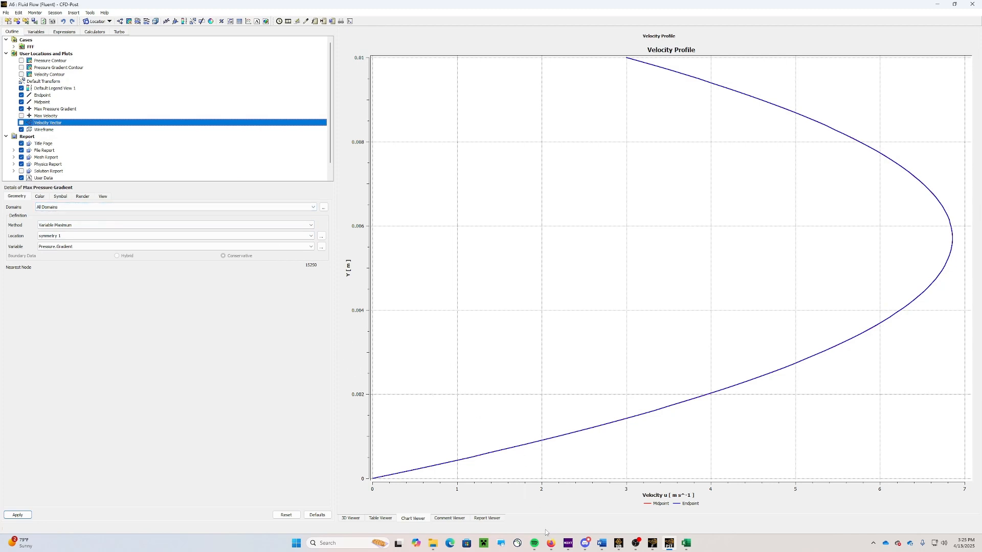
{"action": "mouse_move", "coordinate": [607, 546]}
{"action": "left_click", "coordinate": [351, 518]}
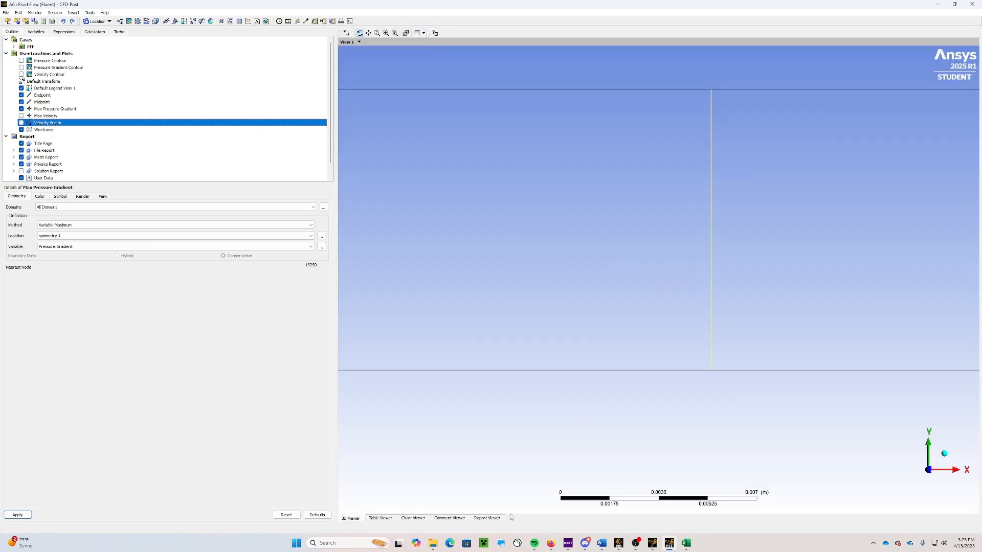
{"action": "mouse_move", "coordinate": [637, 542]}
{"action": "left_click", "coordinate": [653, 517]}
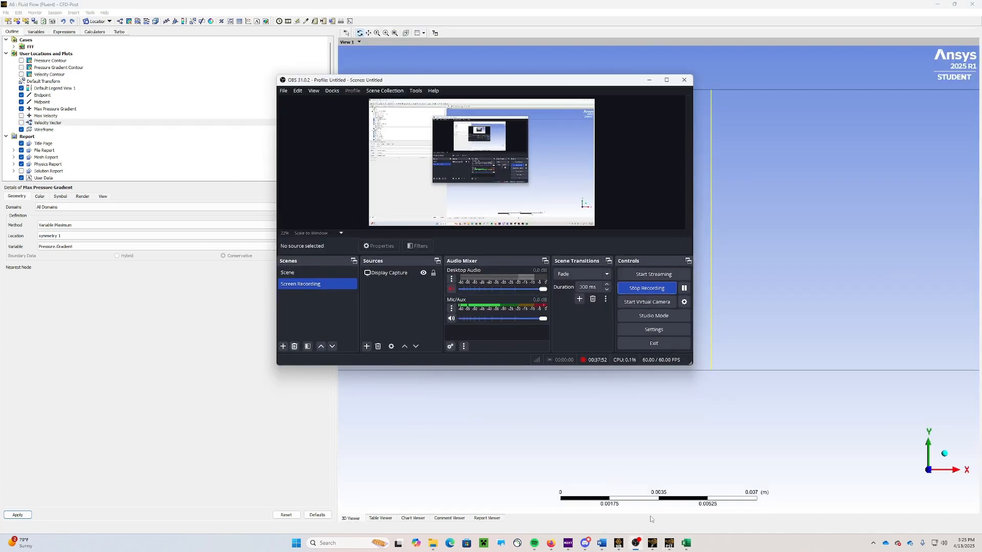